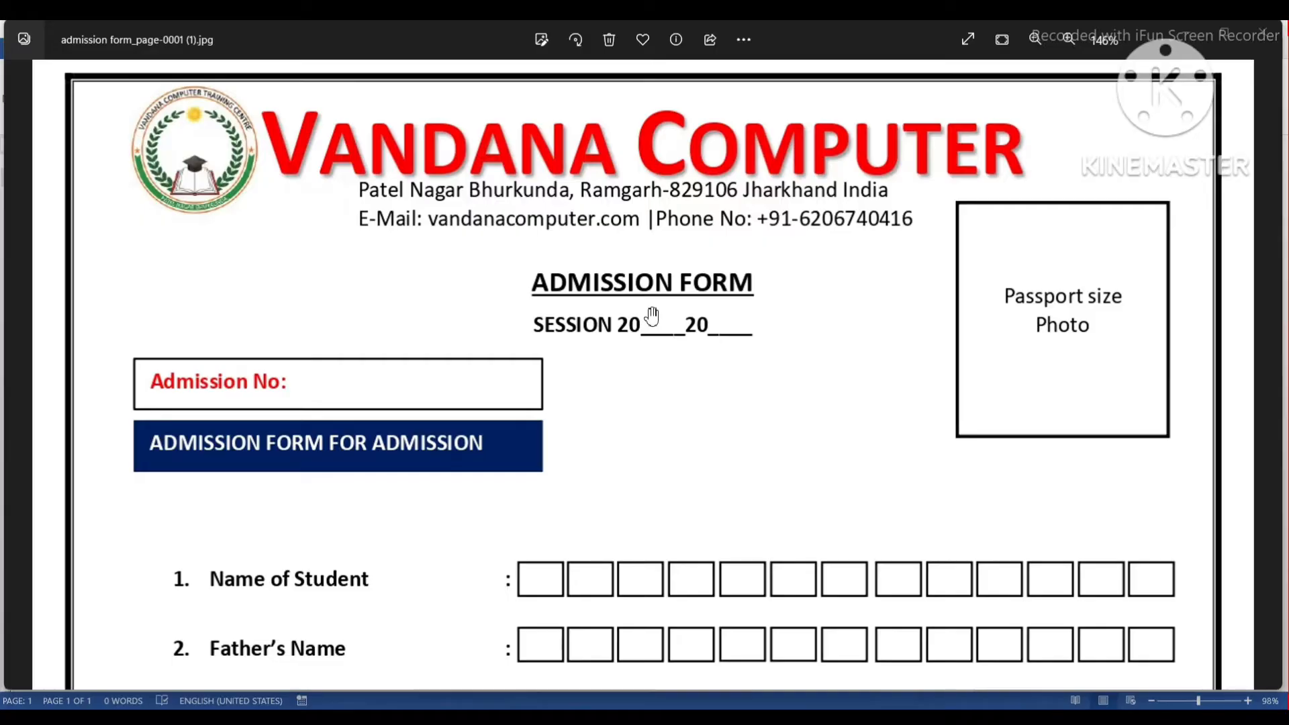
Zoom and pan the admission form image down from the header to the Admitted to class line.
scroll(656, 315, up, 3)
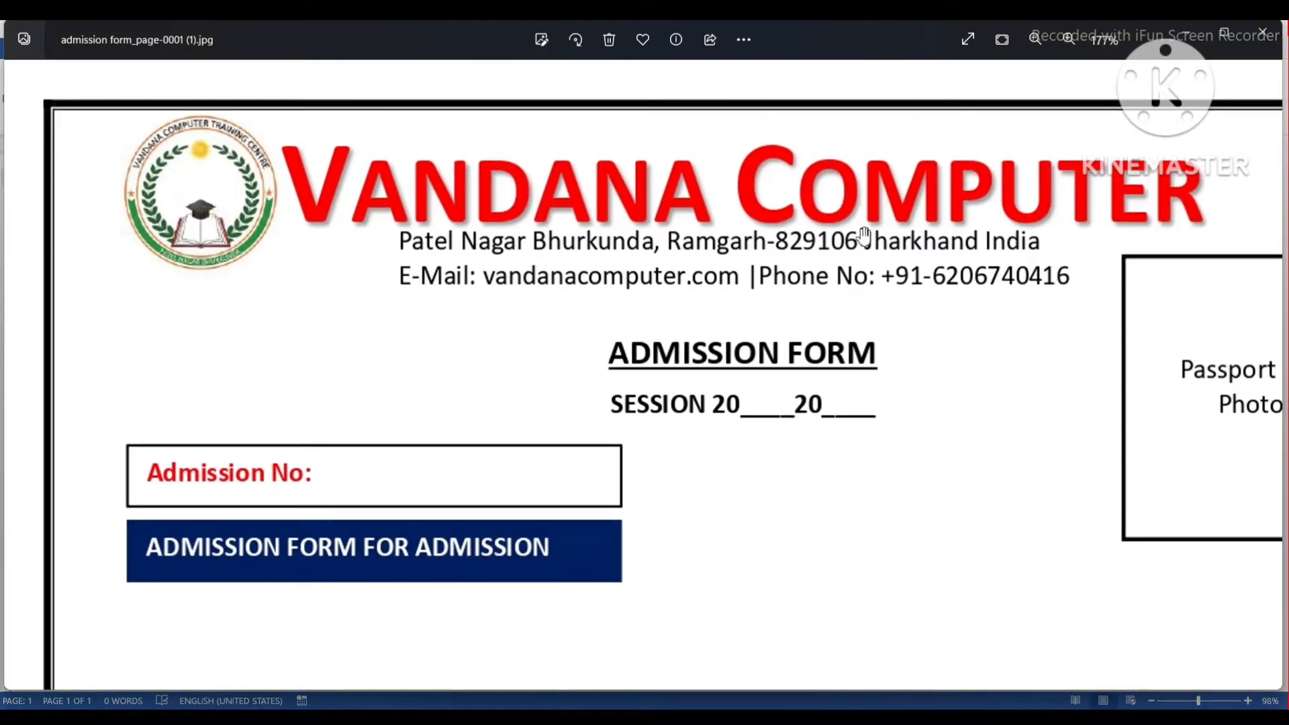
drag(862, 235, 768, 218)
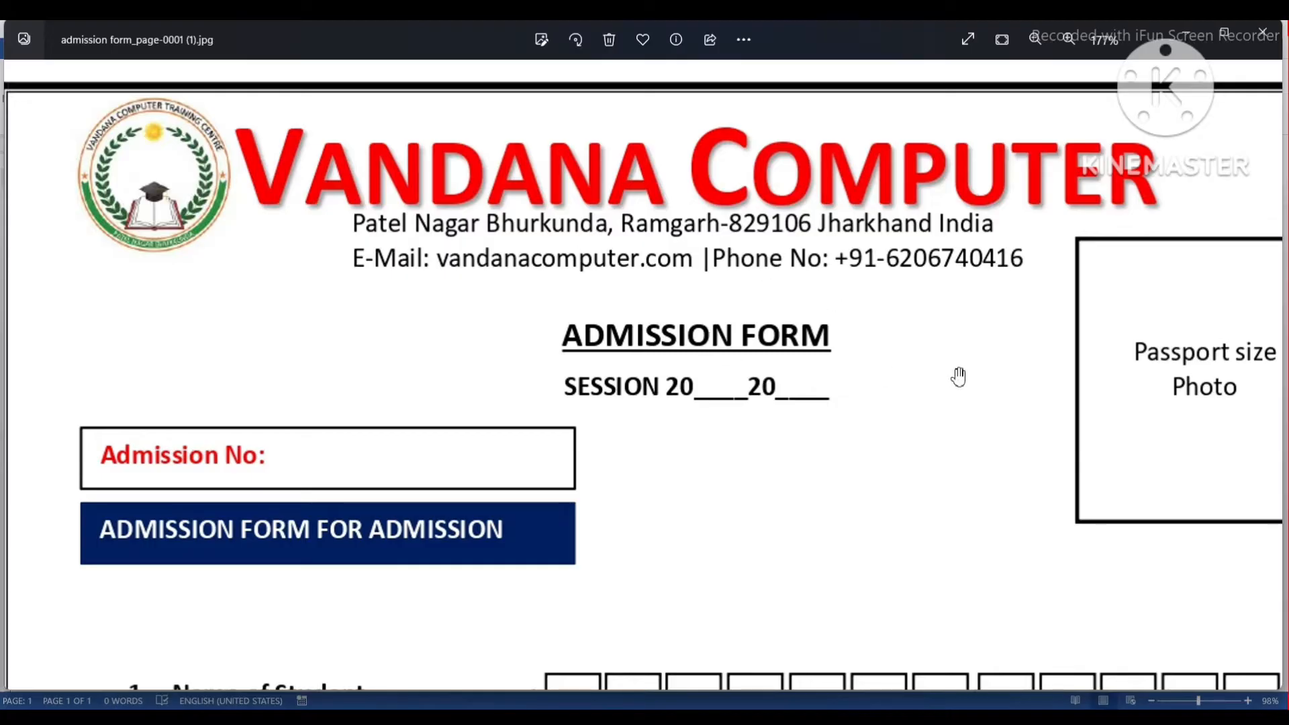
drag(966, 383, 829, 335)
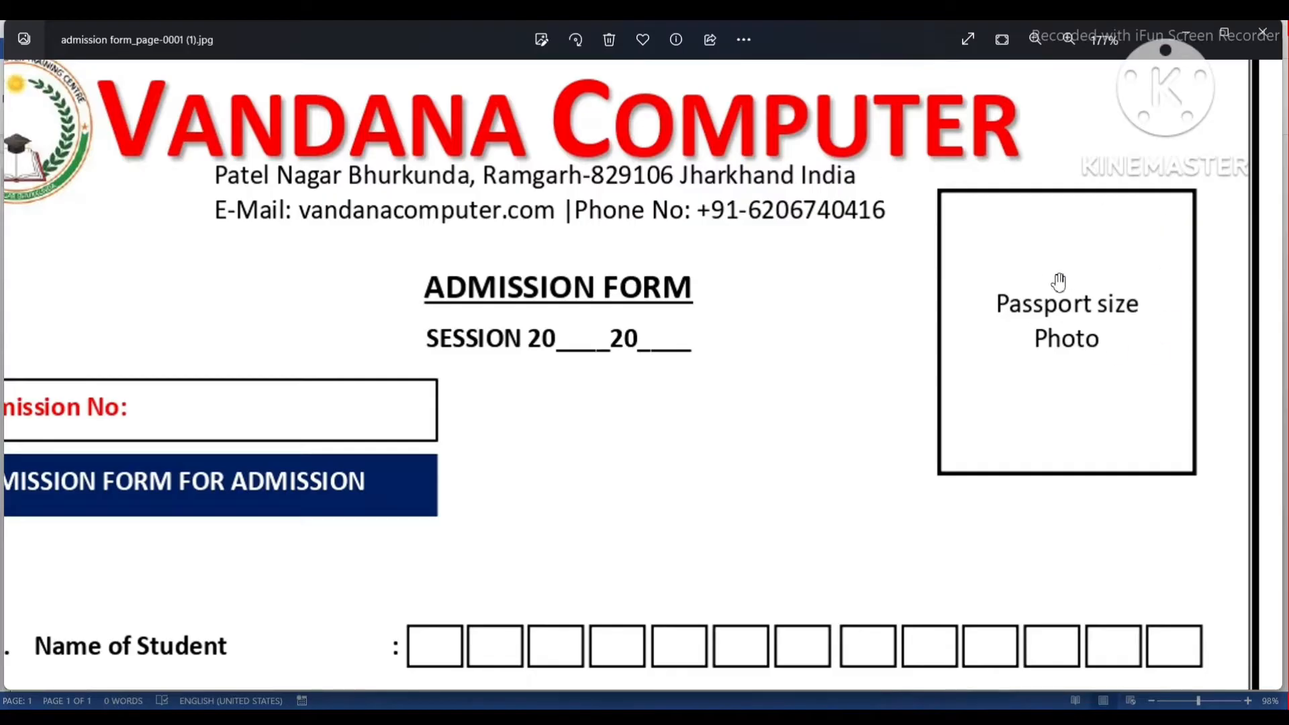
drag(668, 403, 858, 334)
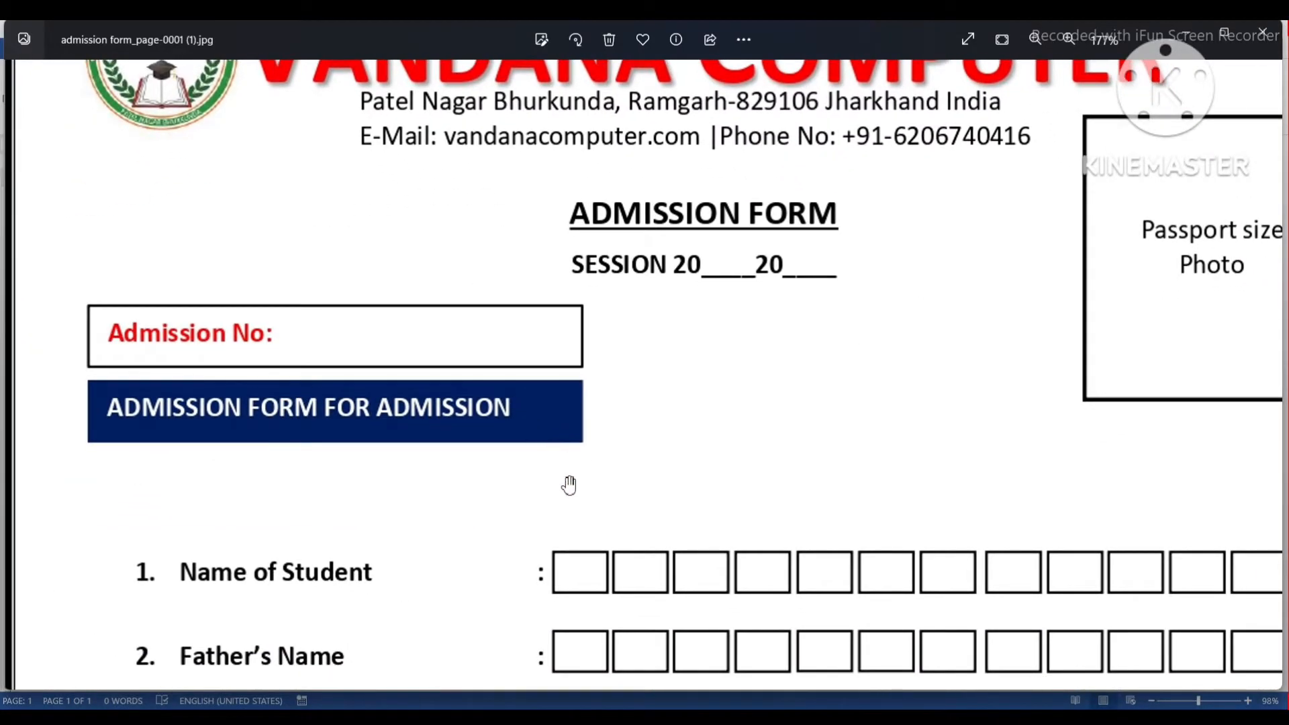
scroll(369, 380, down, 3)
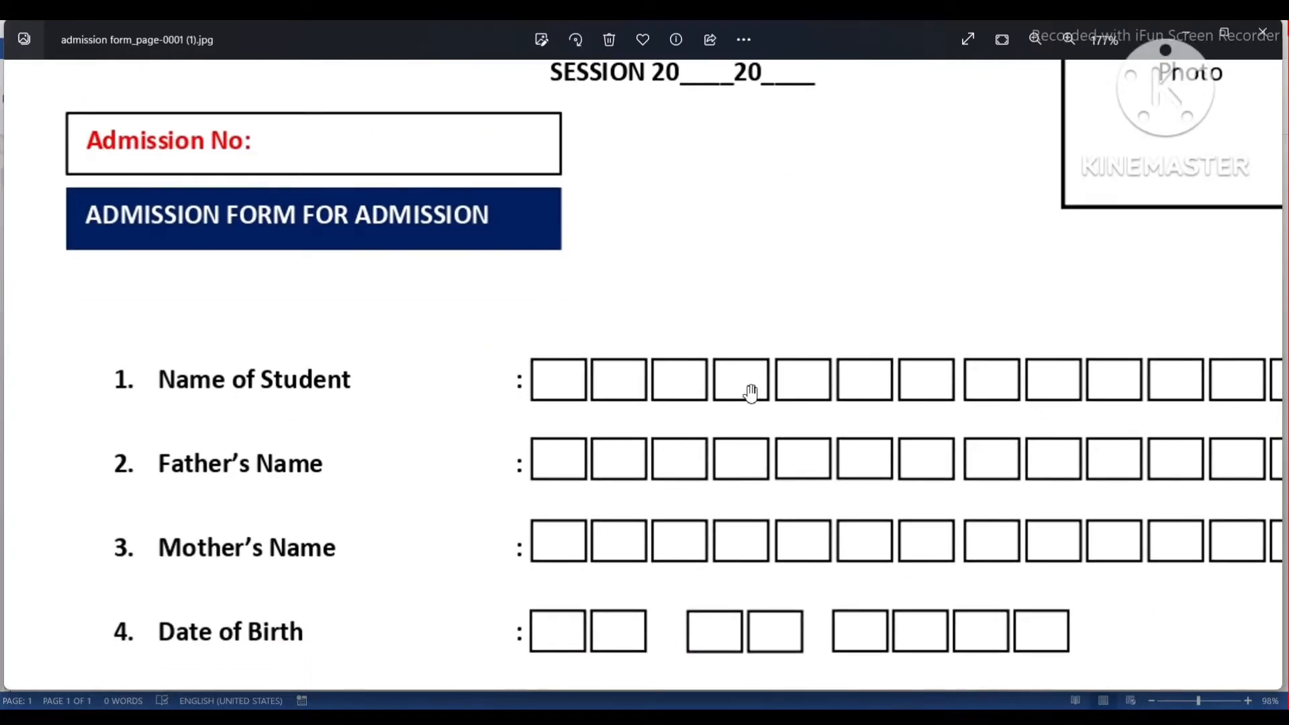
drag(875, 391, 962, 386)
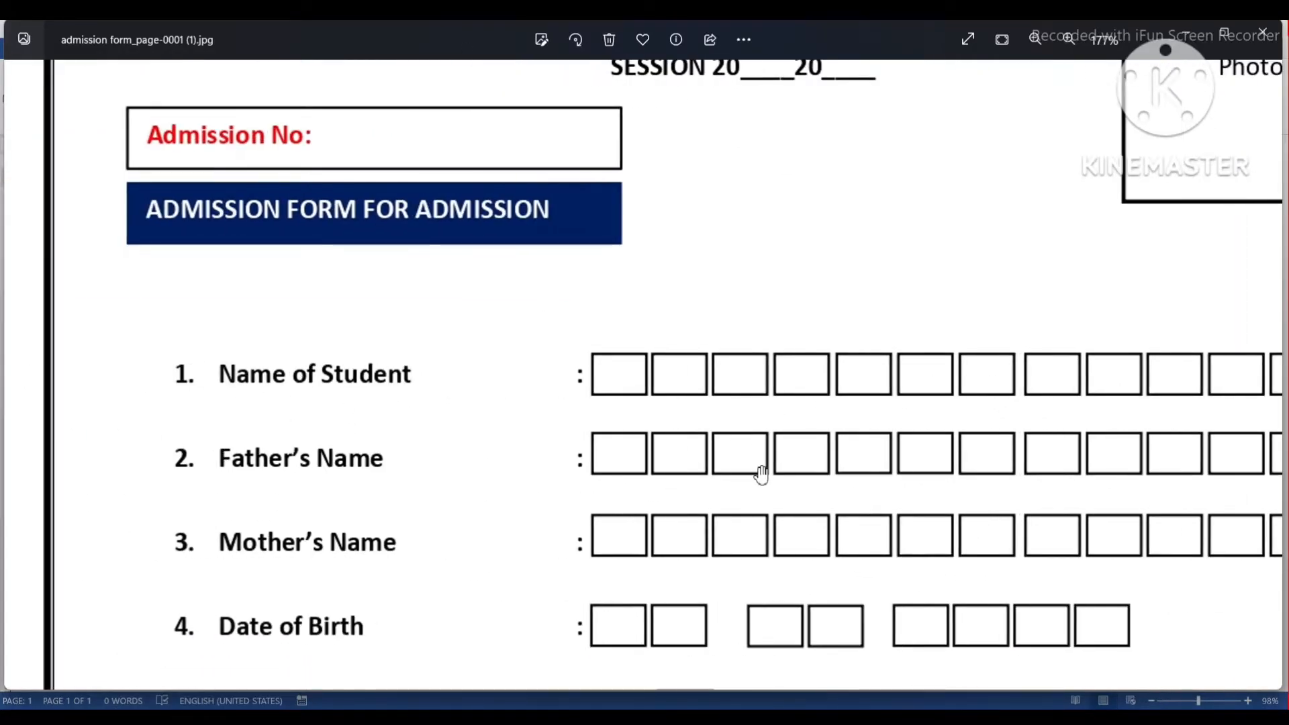
drag(762, 476, 760, 269)
drag(814, 553, 798, 235)
drag(798, 608, 763, 288)
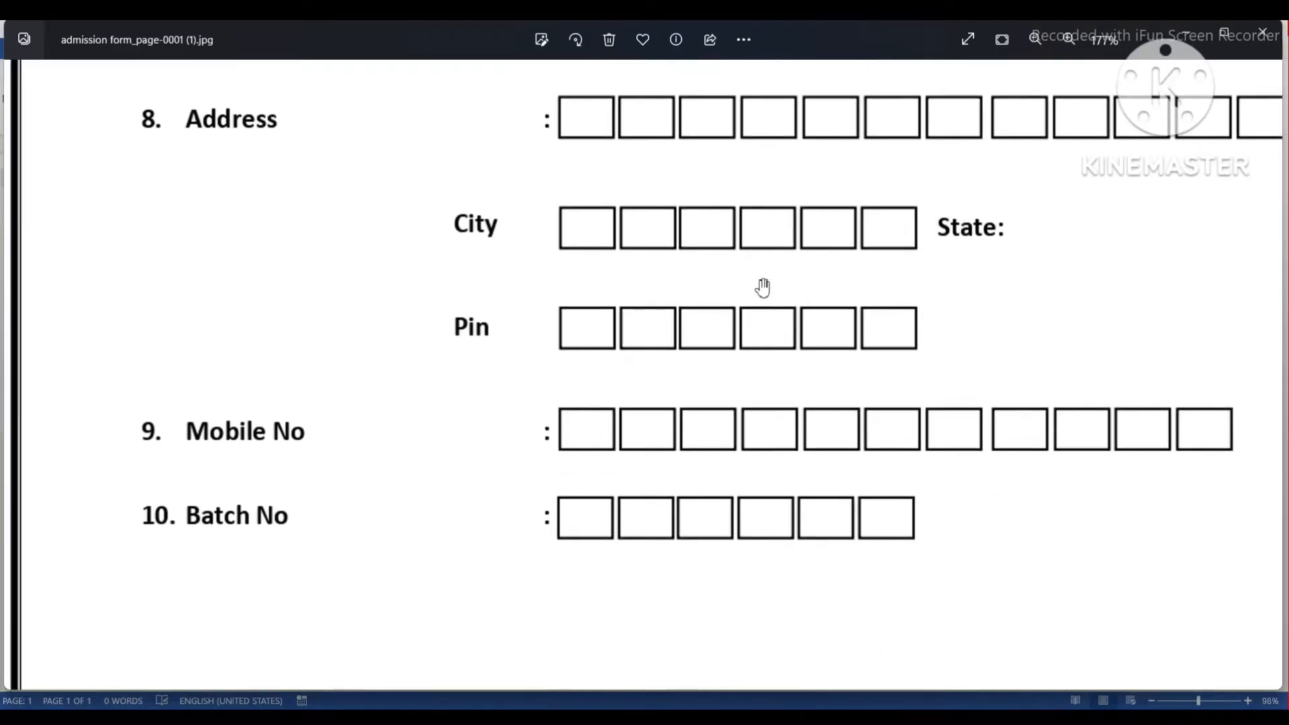
drag(728, 426, 727, 121)
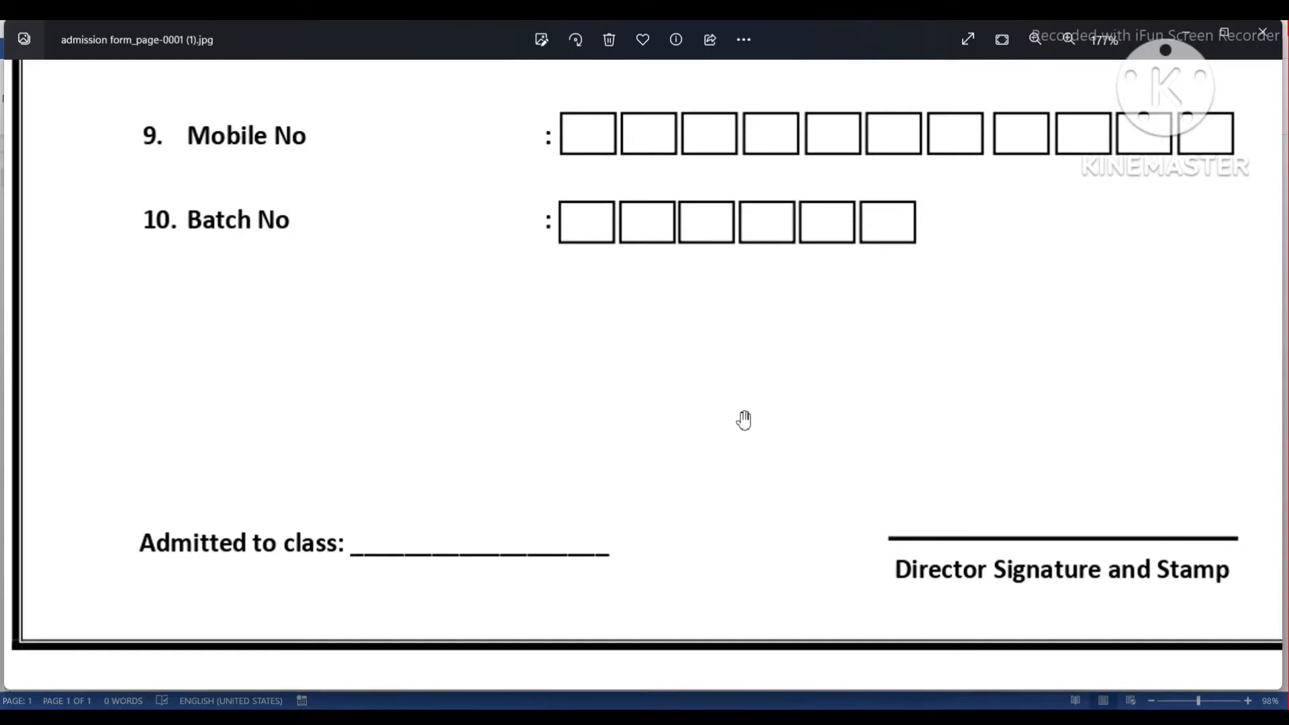
Pan the form image back up to the VANDANA COMPUTER header and title.
scroll(743, 420, down, 2)
drag(806, 244, 806, 459)
drag(706, 121, 703, 406)
drag(668, 71, 666, 323)
drag(659, 245, 656, 455)
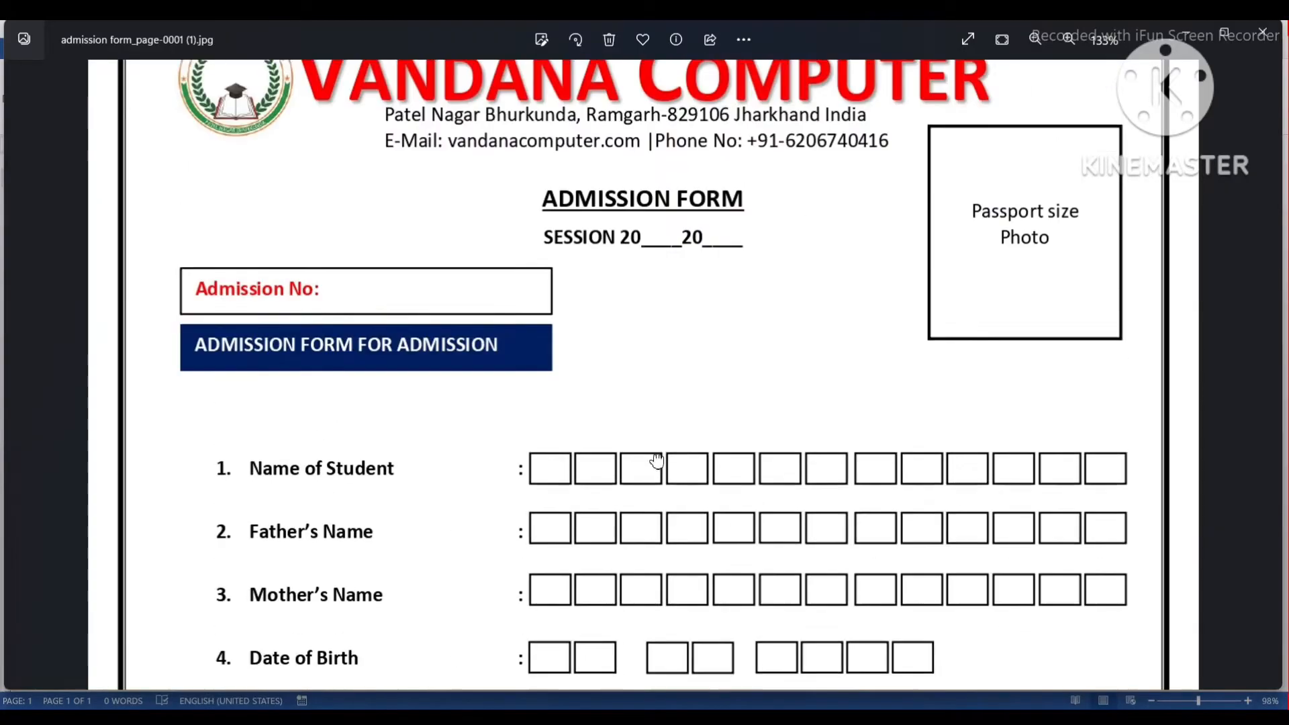
drag(659, 347, 658, 435)
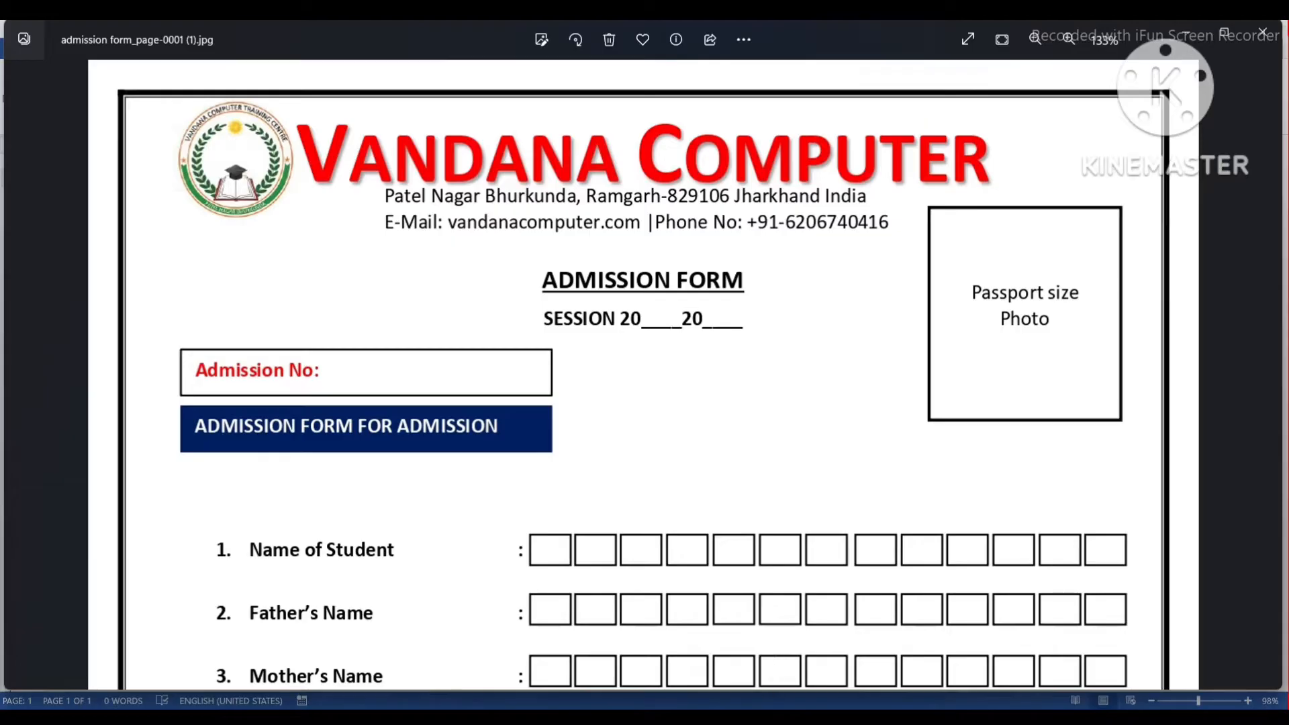
Switch from the form image to the blank Word document.
click(769, 707)
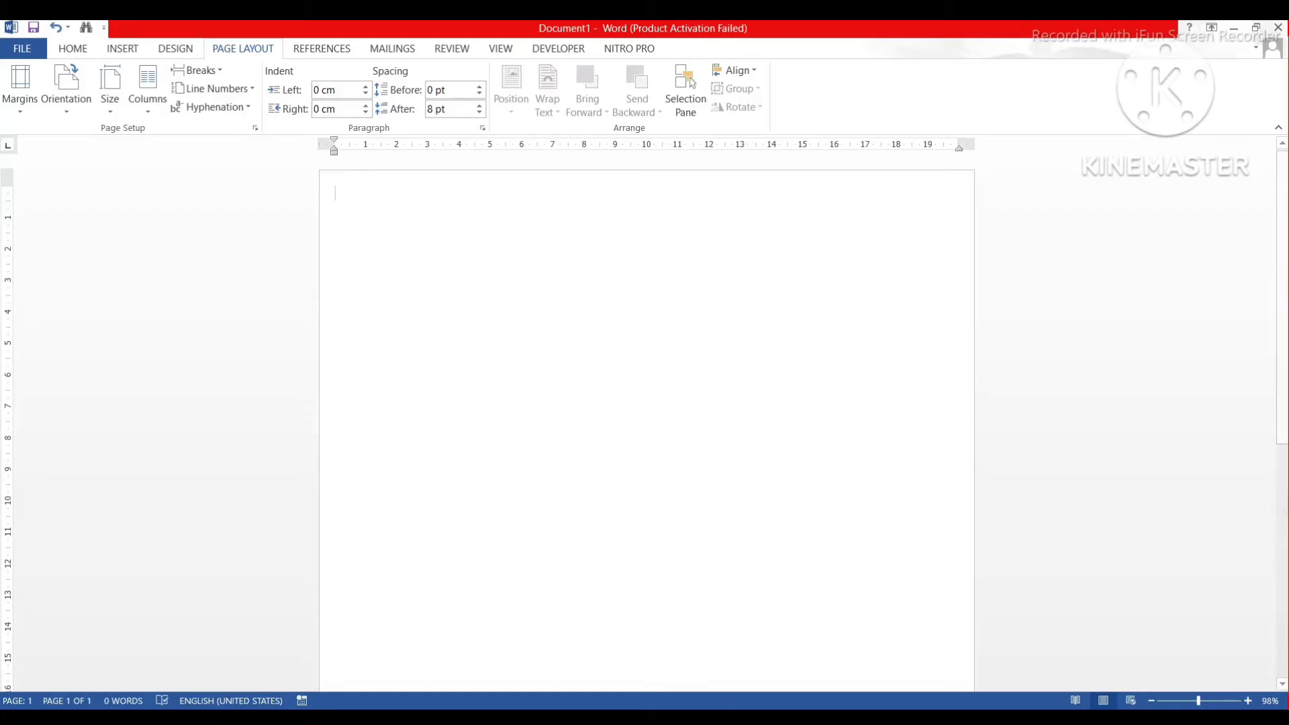
key(alt+Tab)
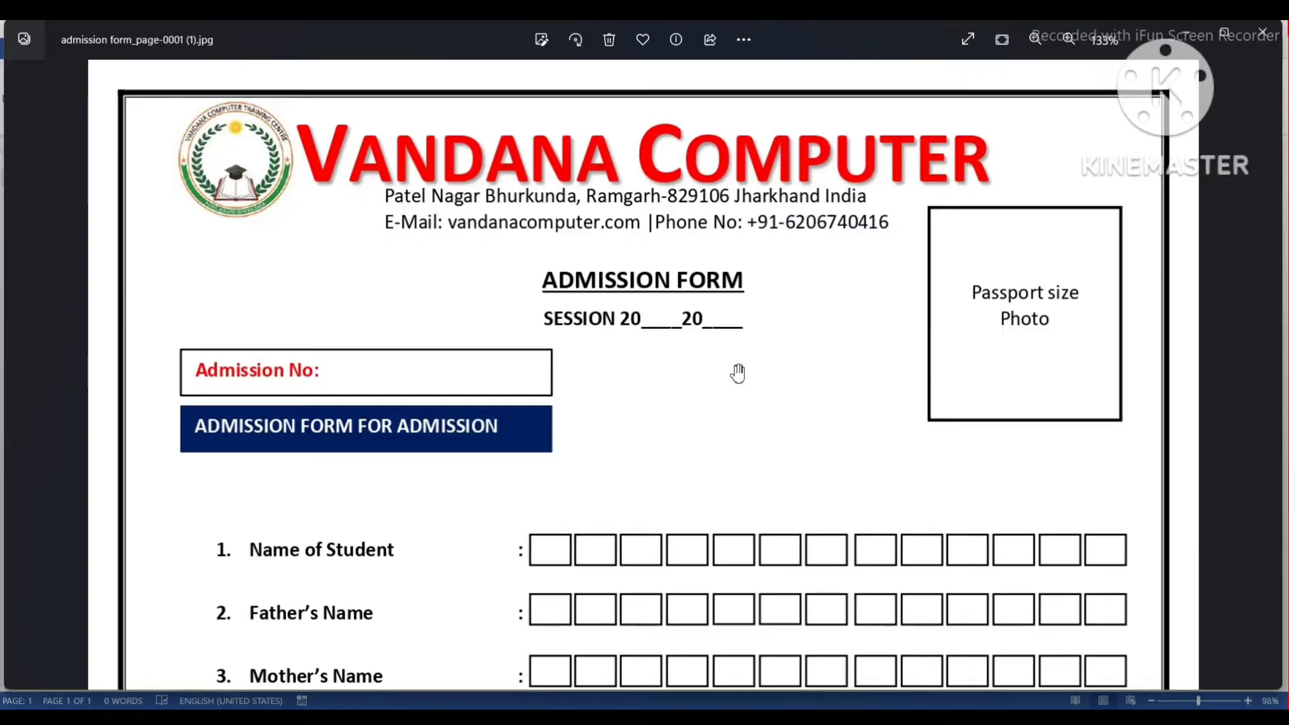
scroll(738, 373, down, 2)
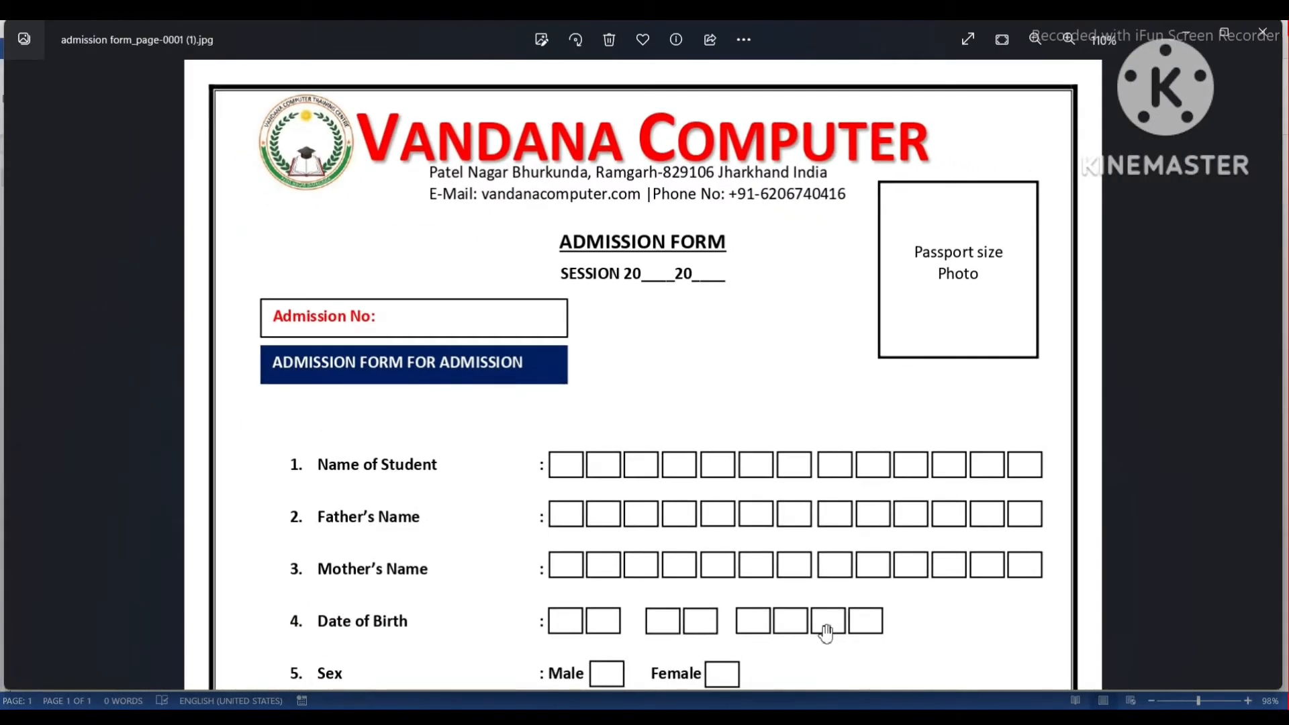
mouse_move(756, 717)
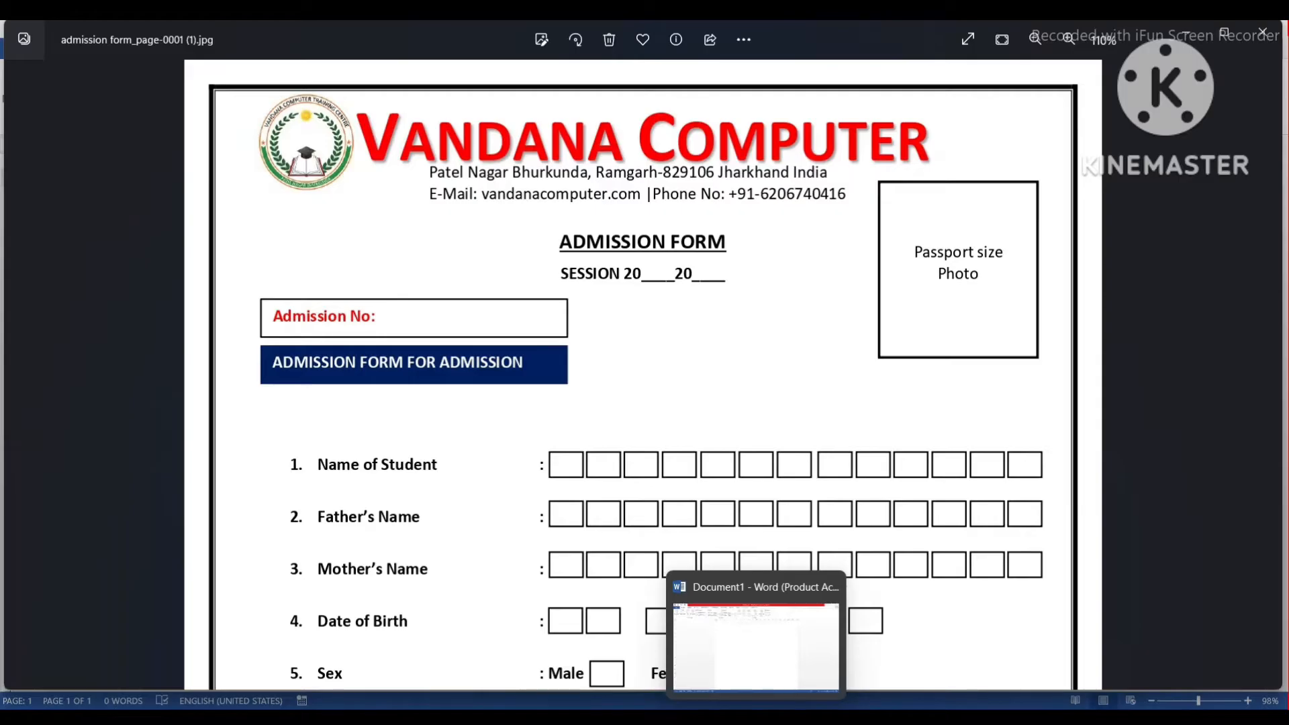
click(756, 644)
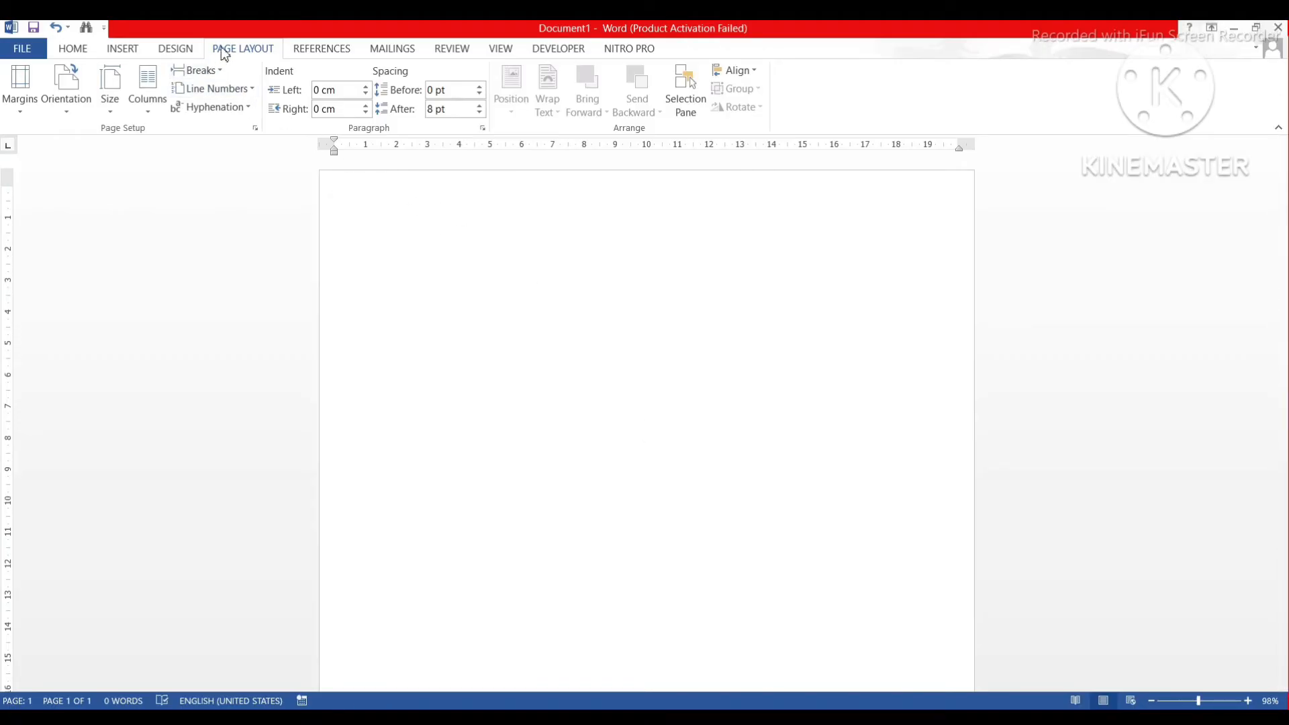
Keep the page A4 and set top, bottom, left and right margins to 0.7 inch.
click(108, 113)
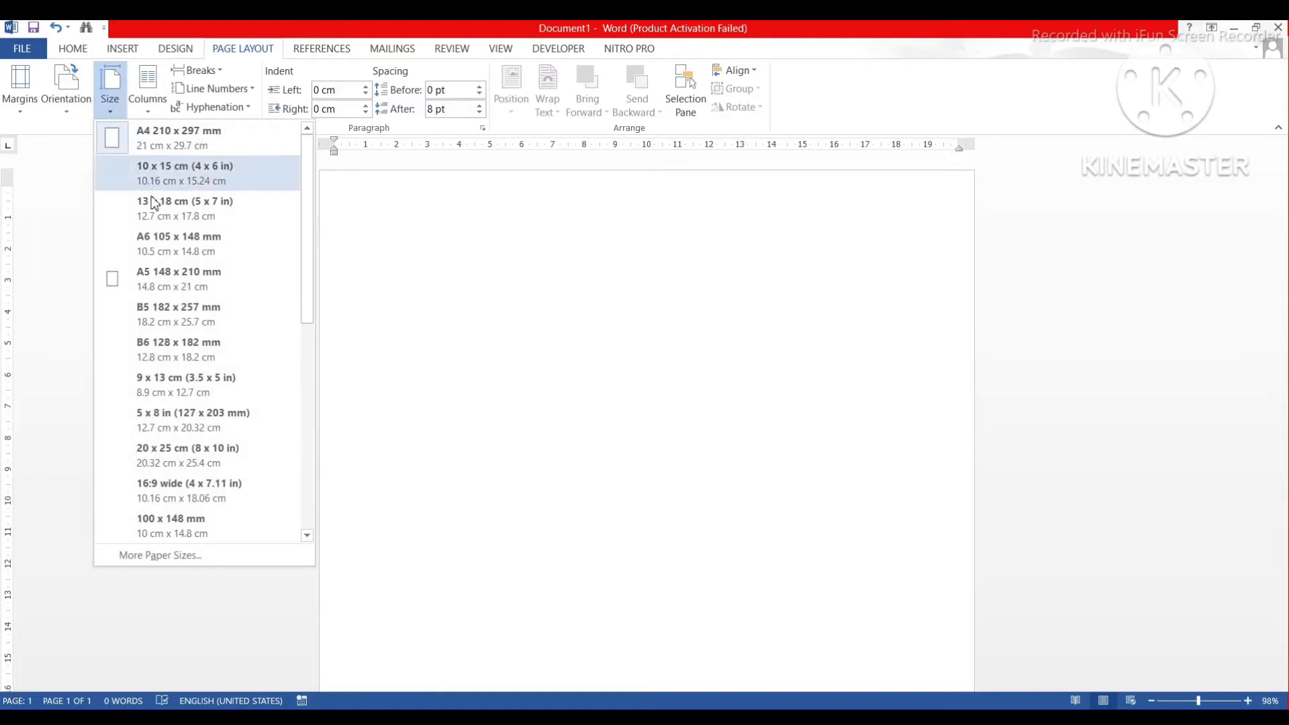
click(165, 147)
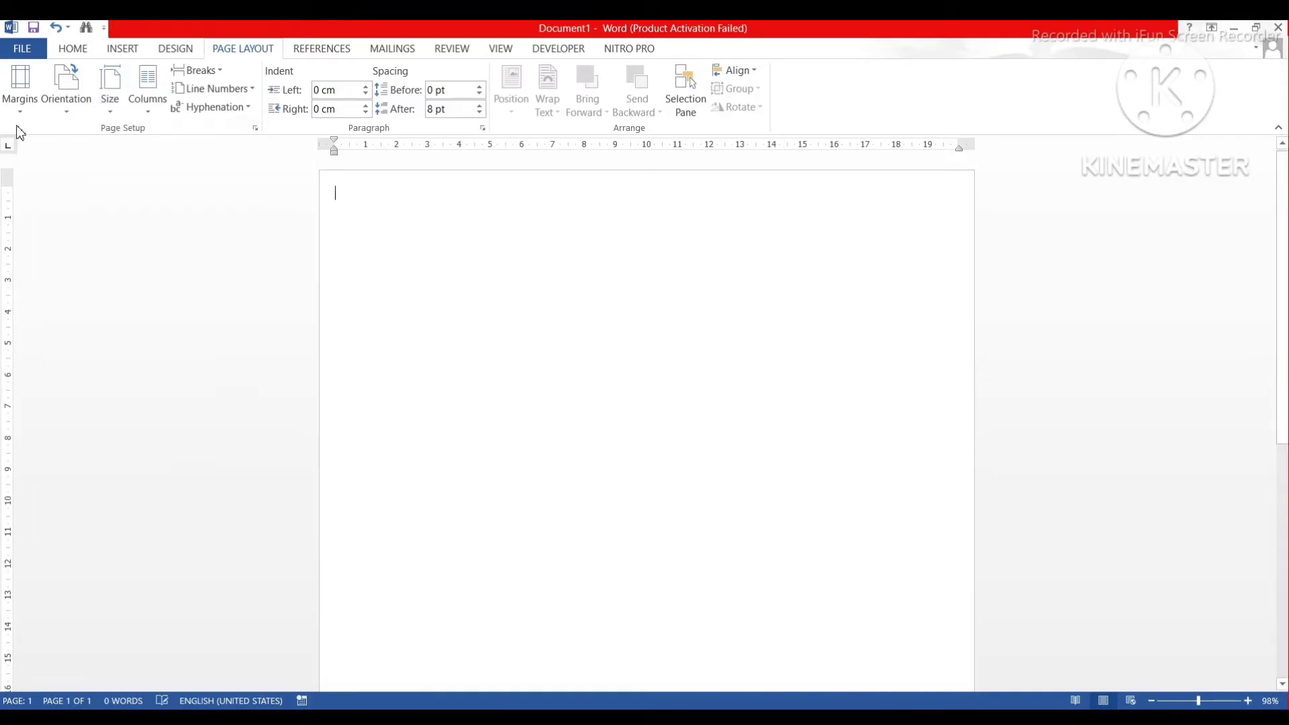
click(21, 100)
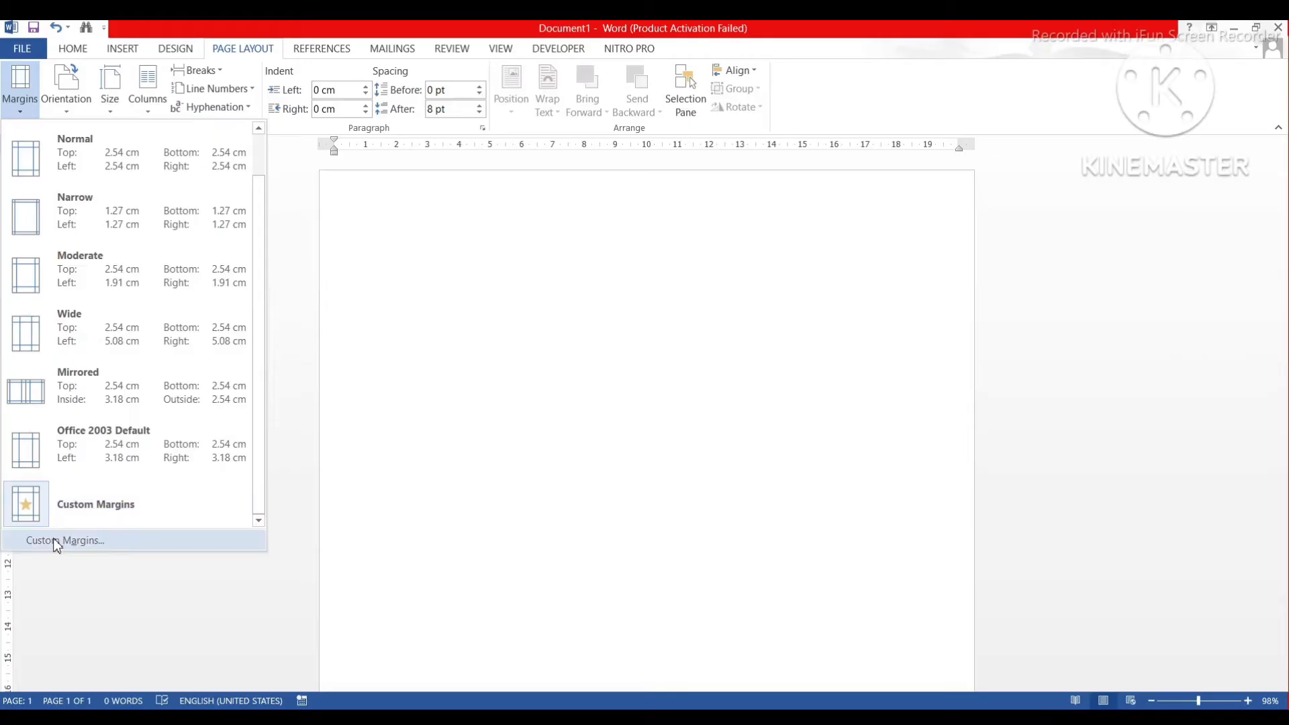
click(57, 540)
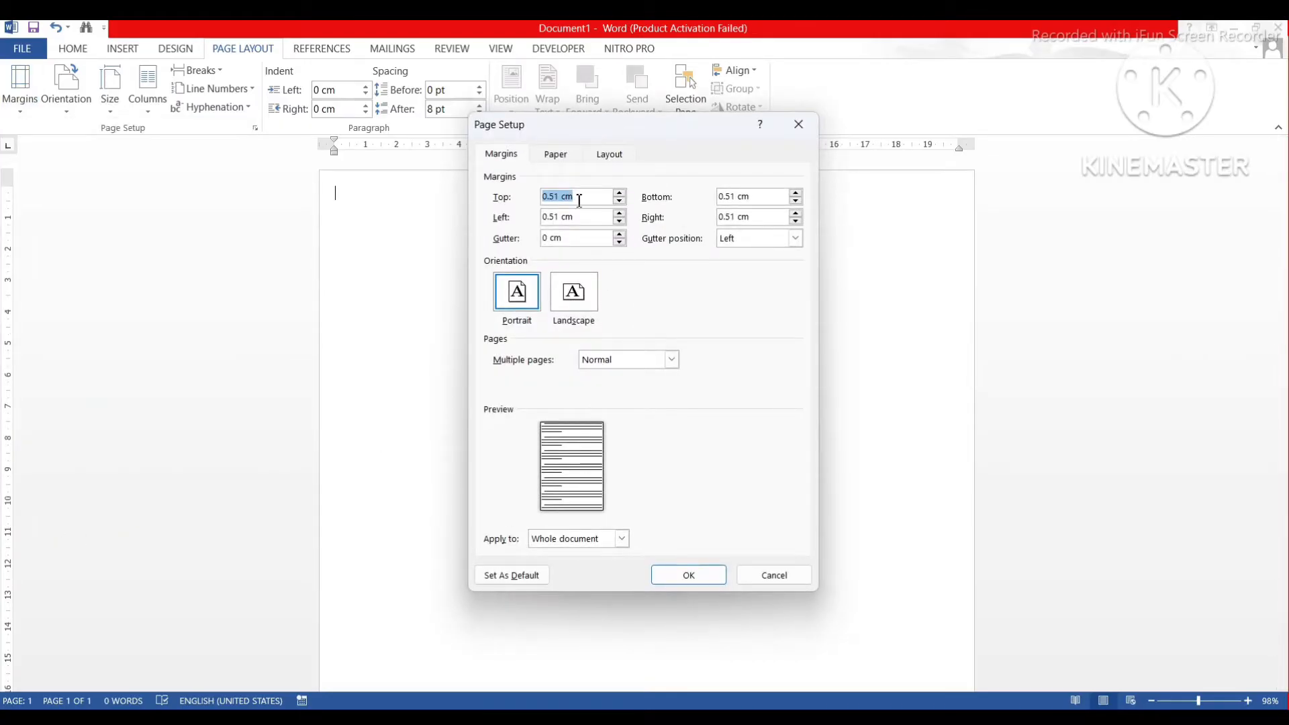
text(0.7in)
key(Tab)
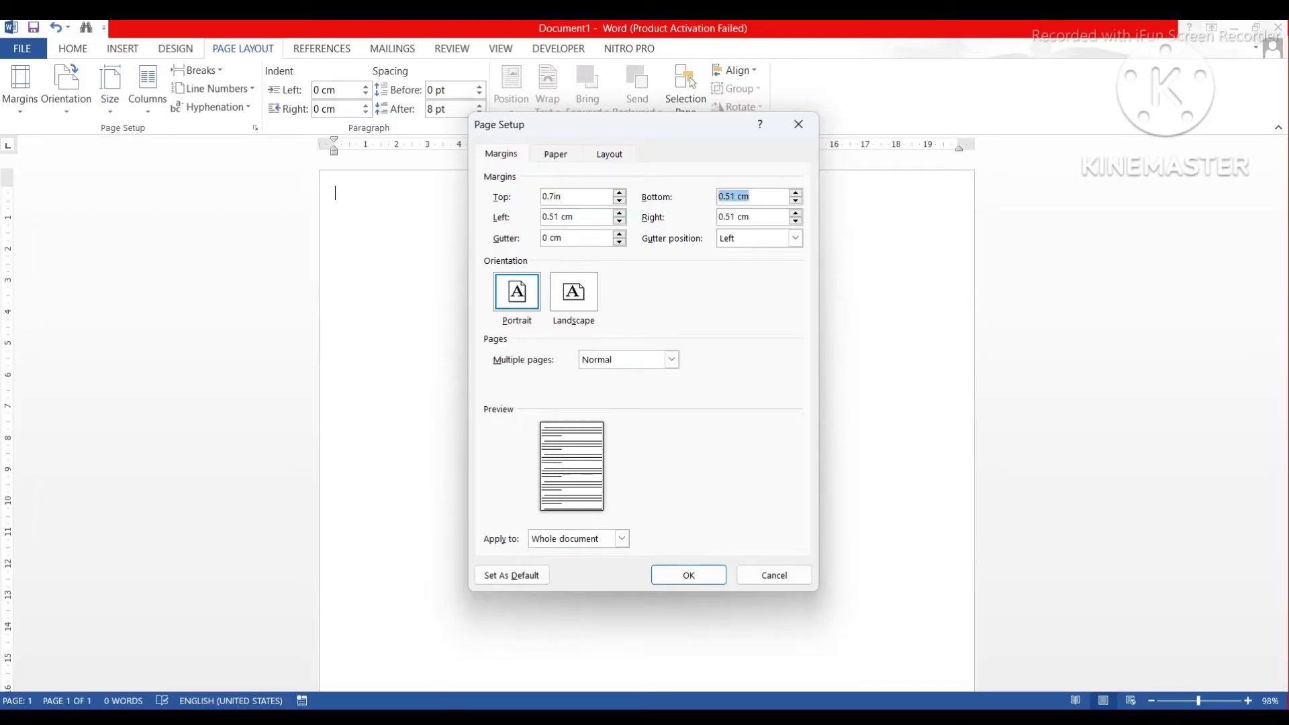
text(0.7in)
key(Tab)
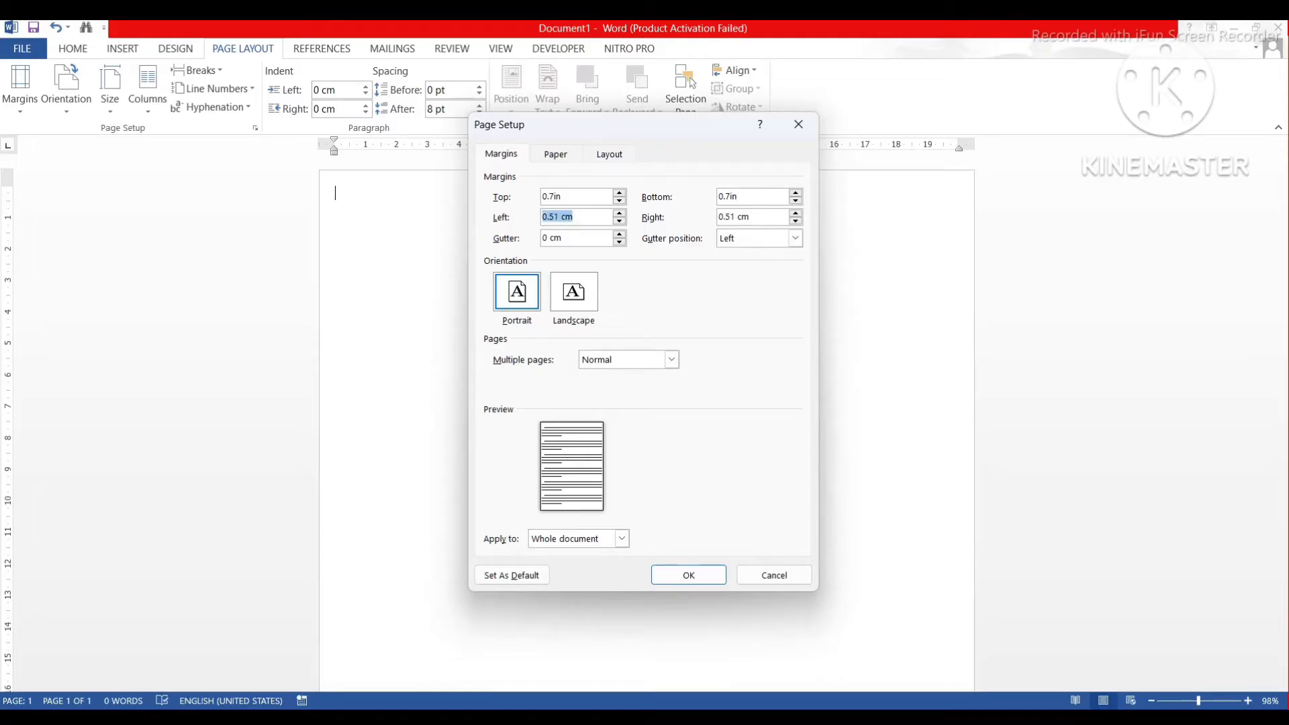
text(0.7in)
key(Tab)
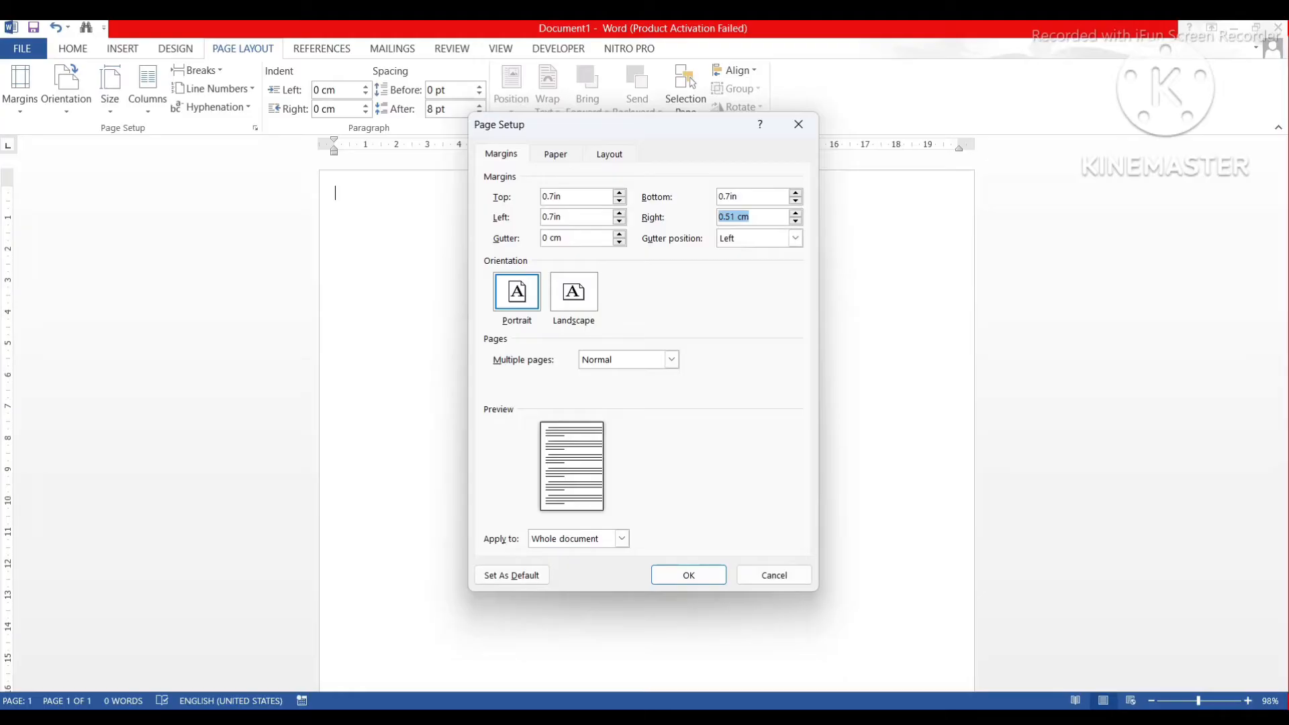
text(0.7in)
click(677, 573)
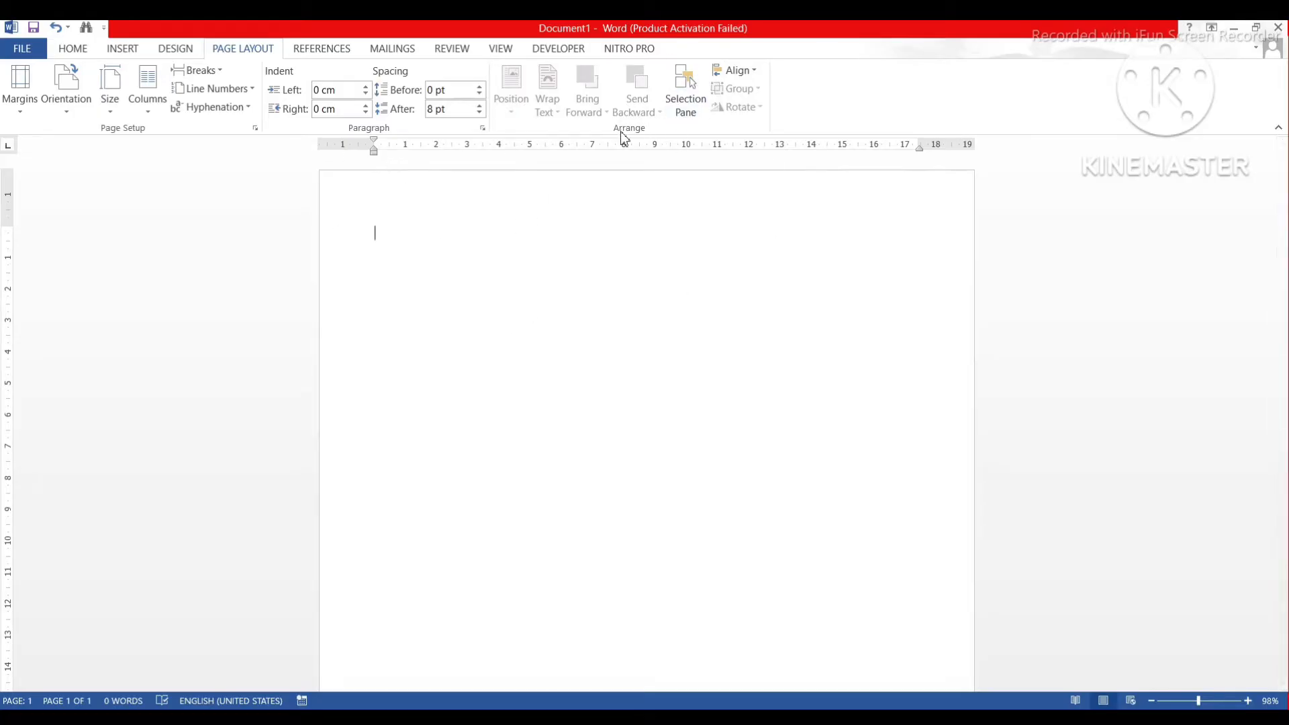
Choose a Box page border with a thick 3 pt solid line.
click(176, 51)
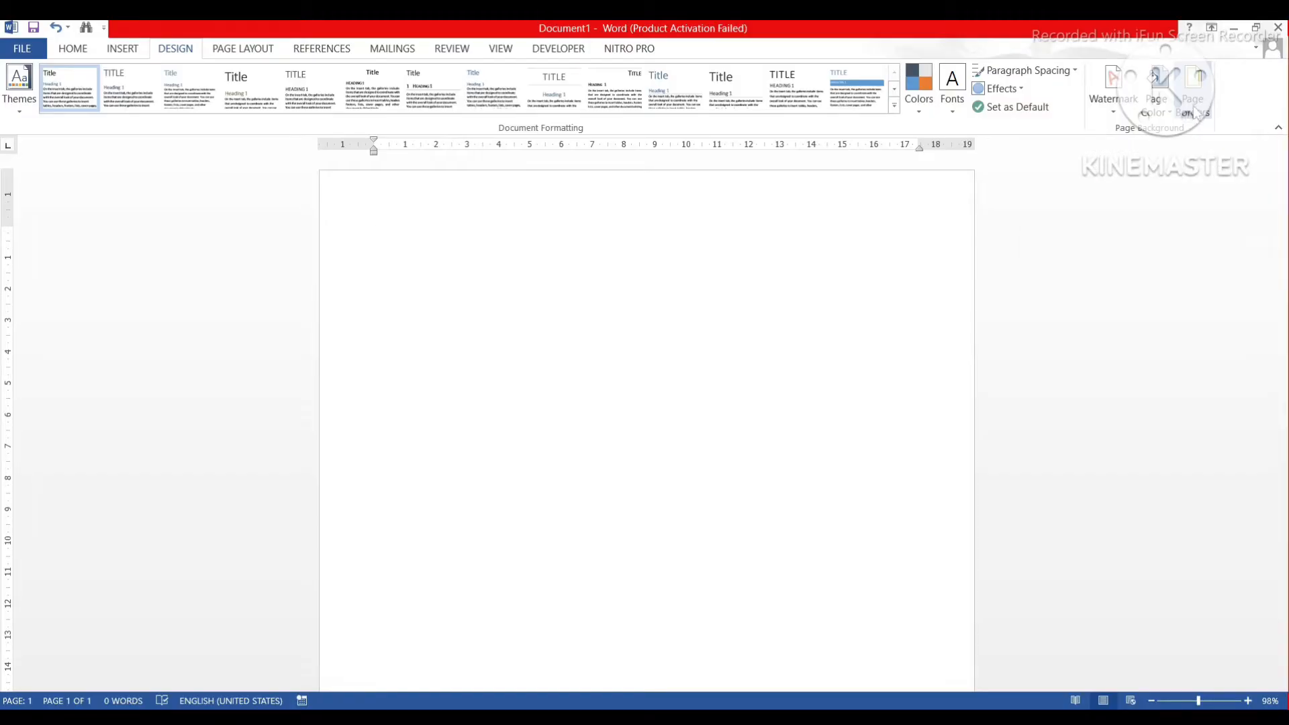
click(1194, 107)
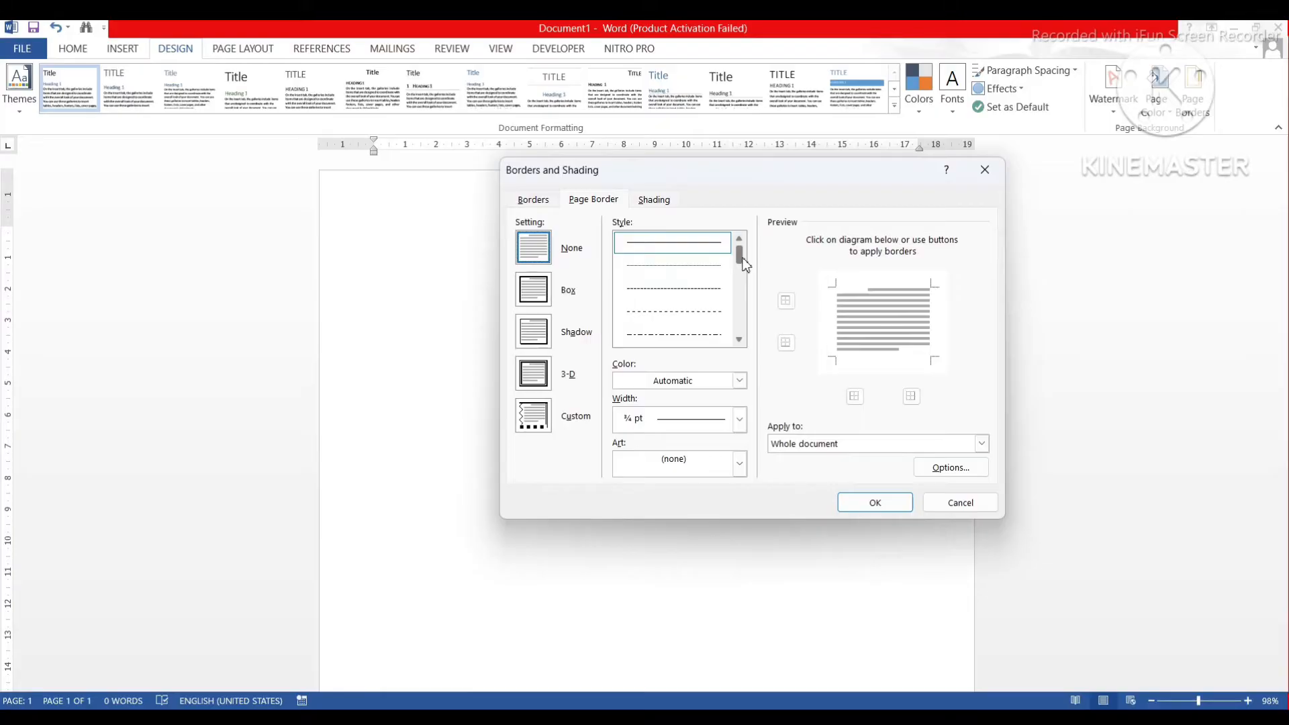
drag(741, 255, 741, 274)
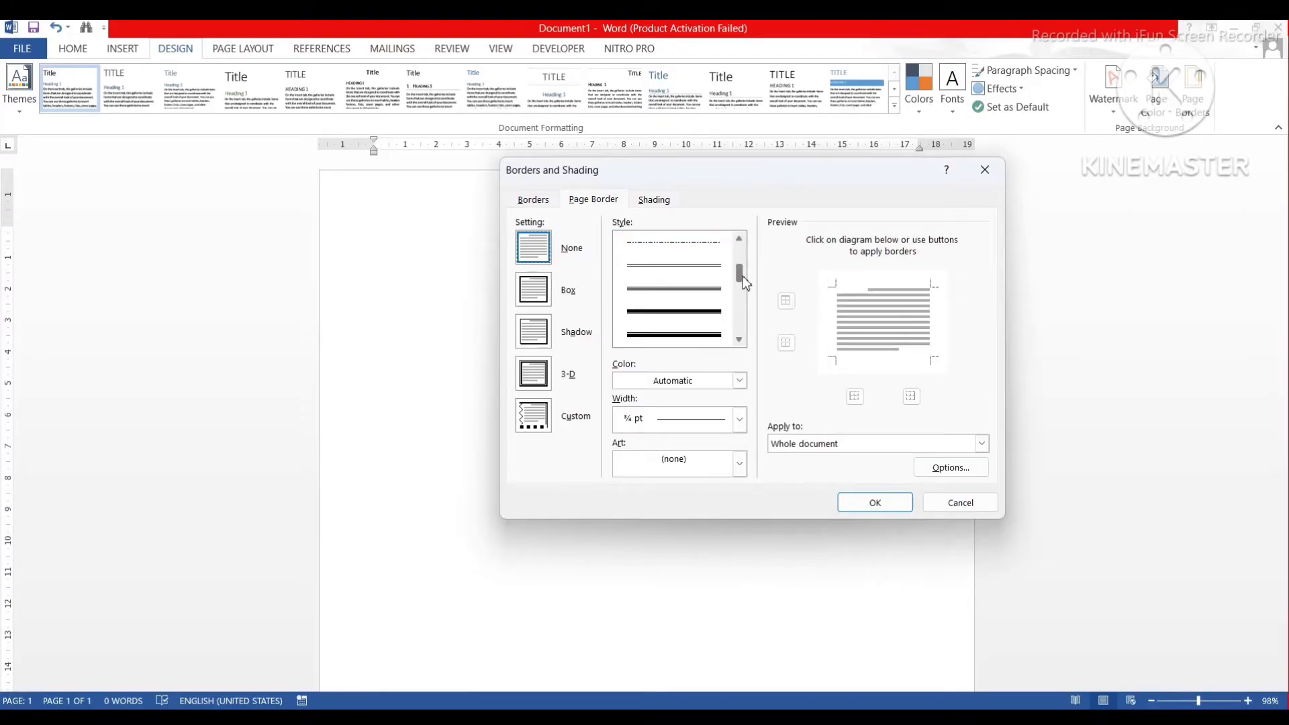
click(670, 315)
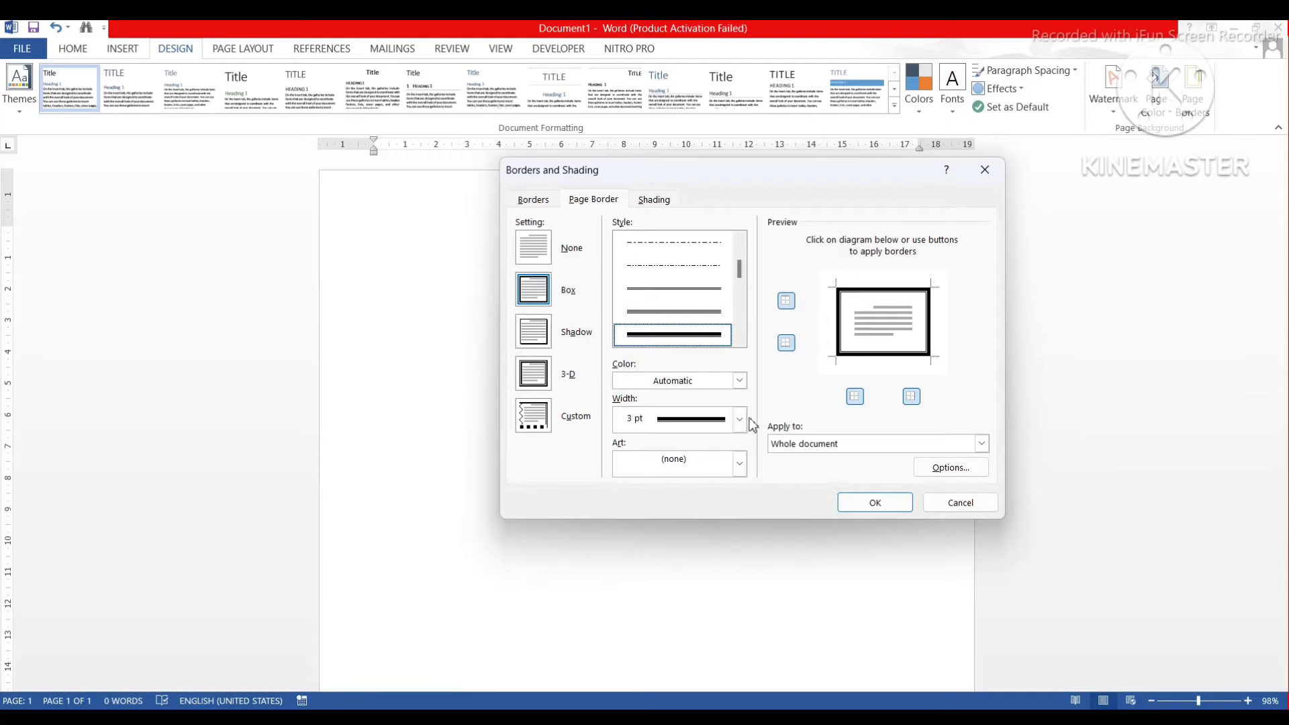
Set the border 16 pt from each page edge and apply it to the whole document.
click(936, 472)
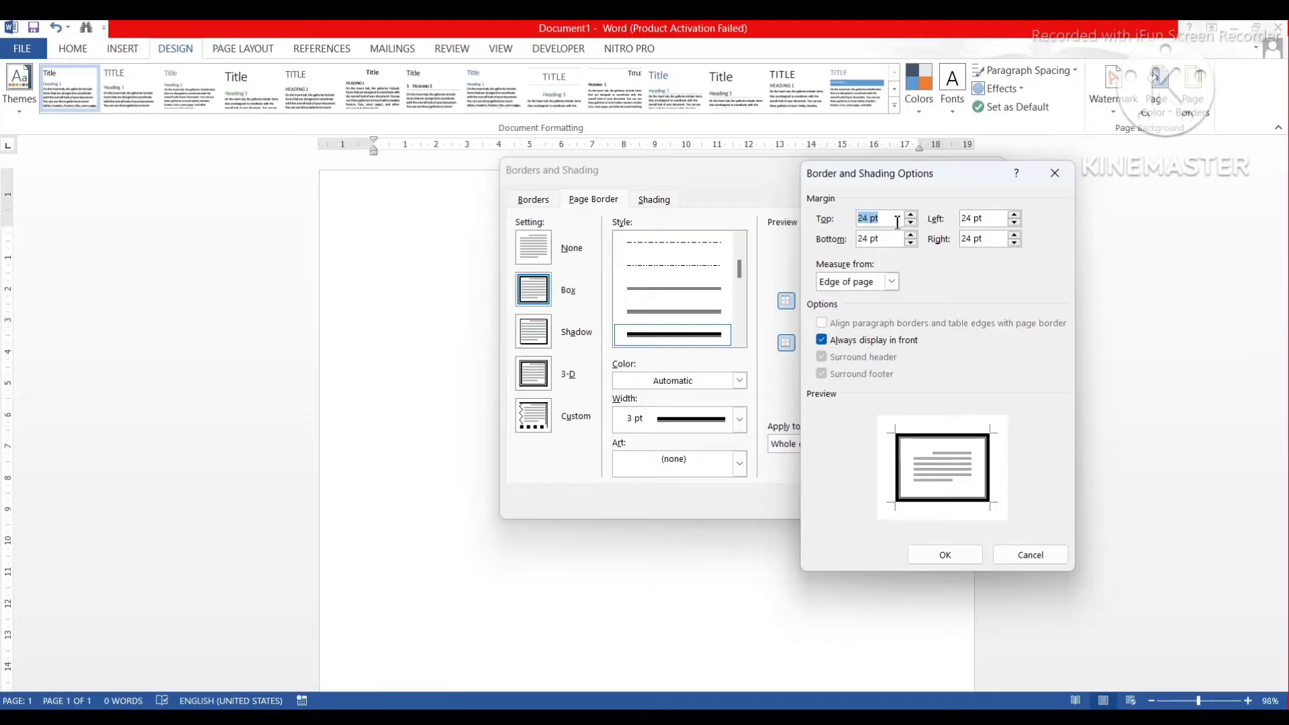
text(16)
key(Tab)
text(16)
key(Tab)
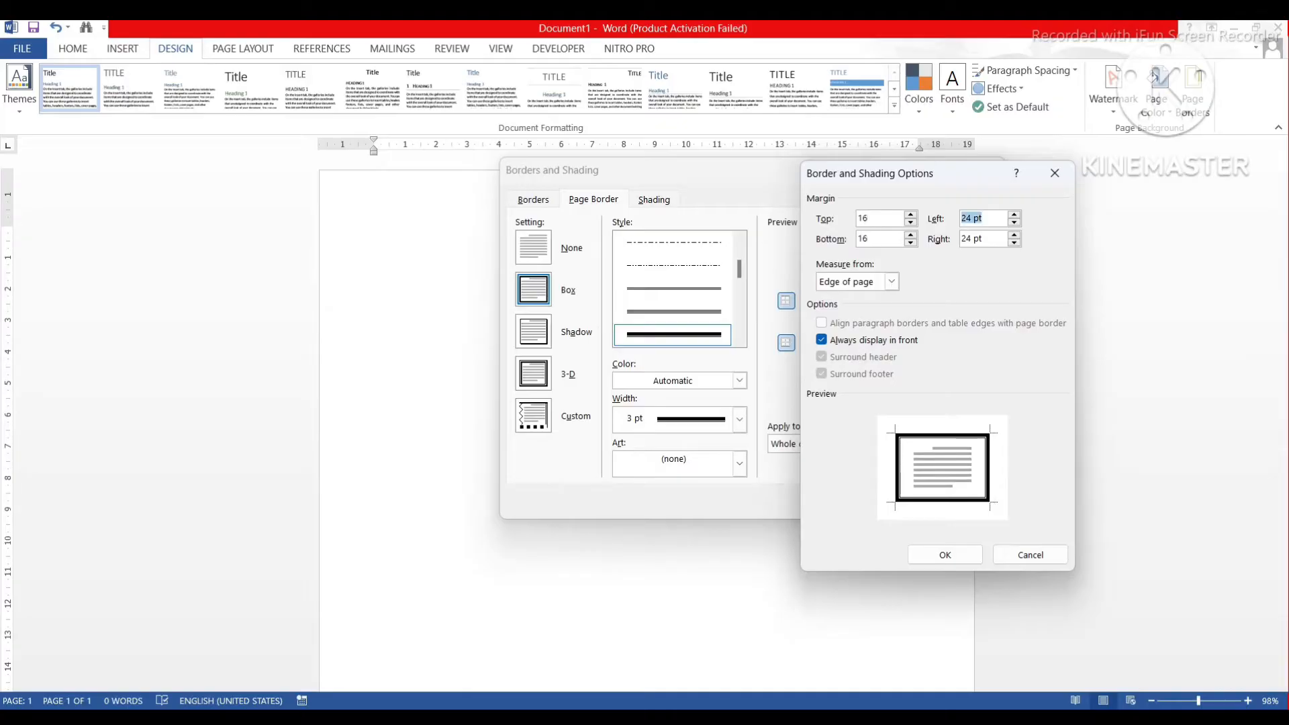
text(16)
key(Tab)
text(1)
click(943, 556)
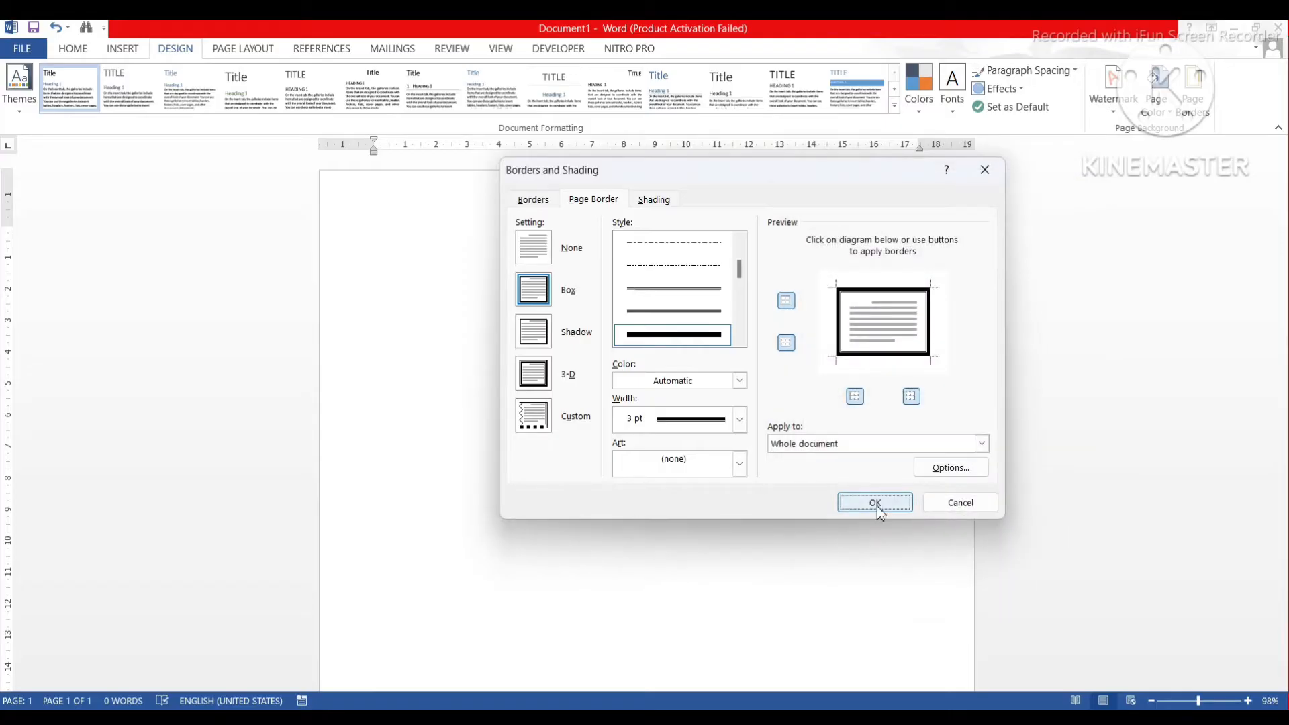
click(878, 507)
scroll(803, 427, down, 2)
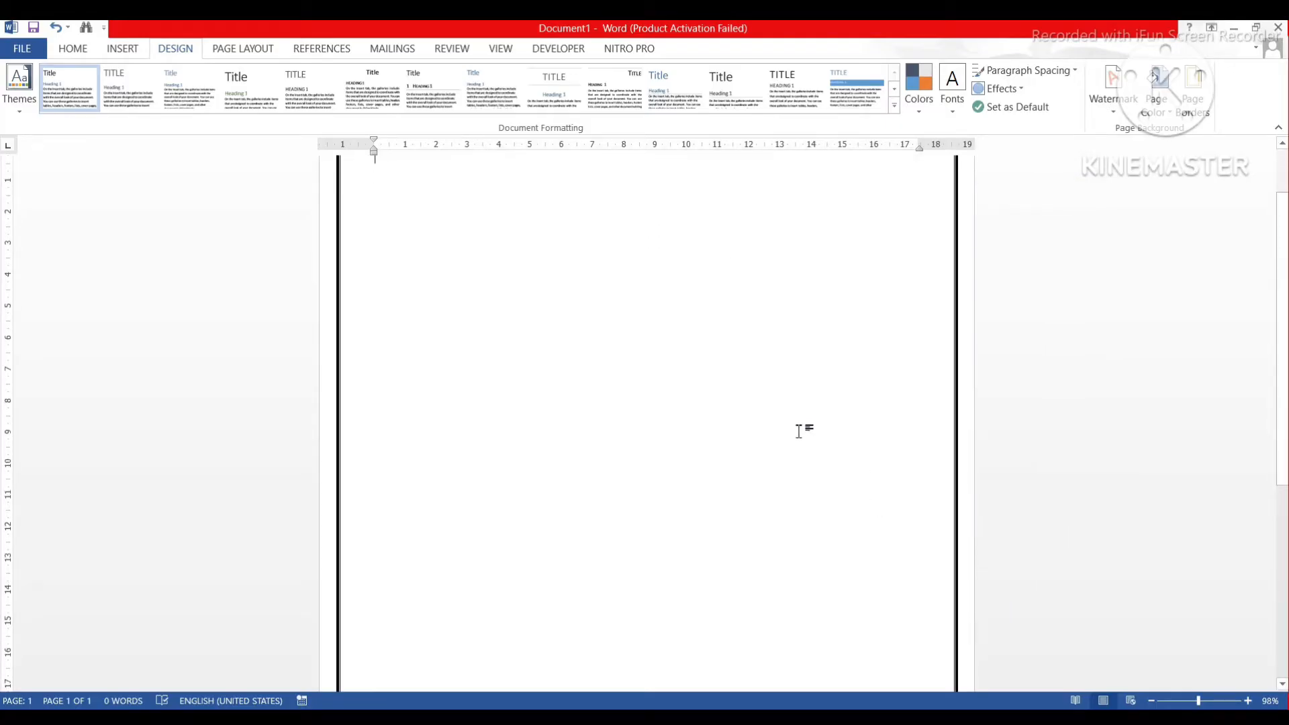
scroll(799, 431, down, 5)
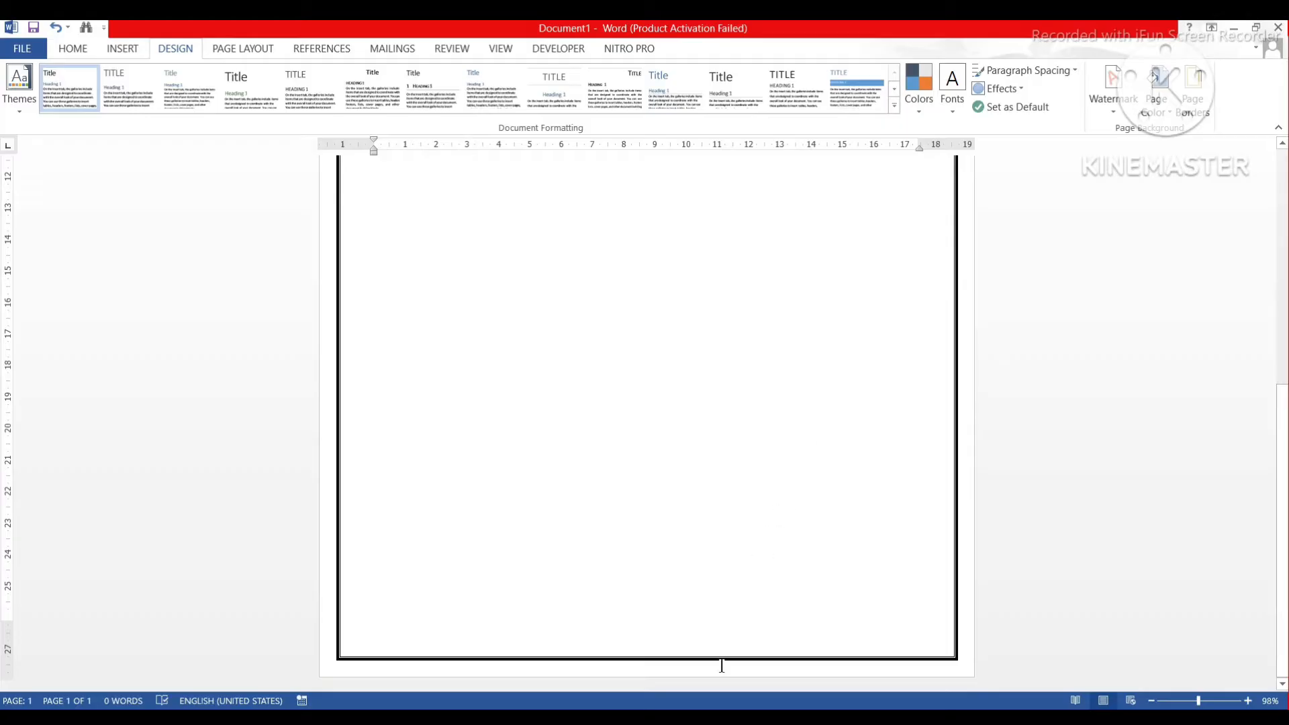
scroll(720, 604, up, 7)
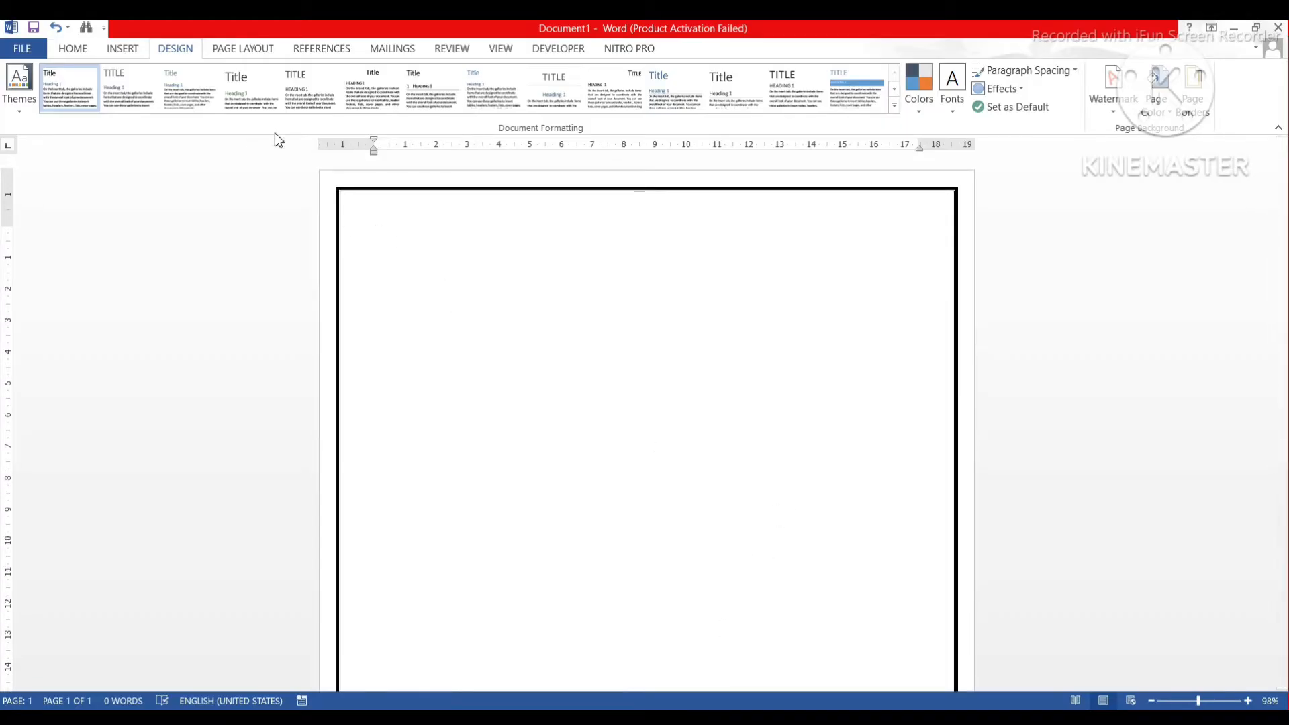
Insert the 'LOGO 1 copy' picture into the document.
click(123, 48)
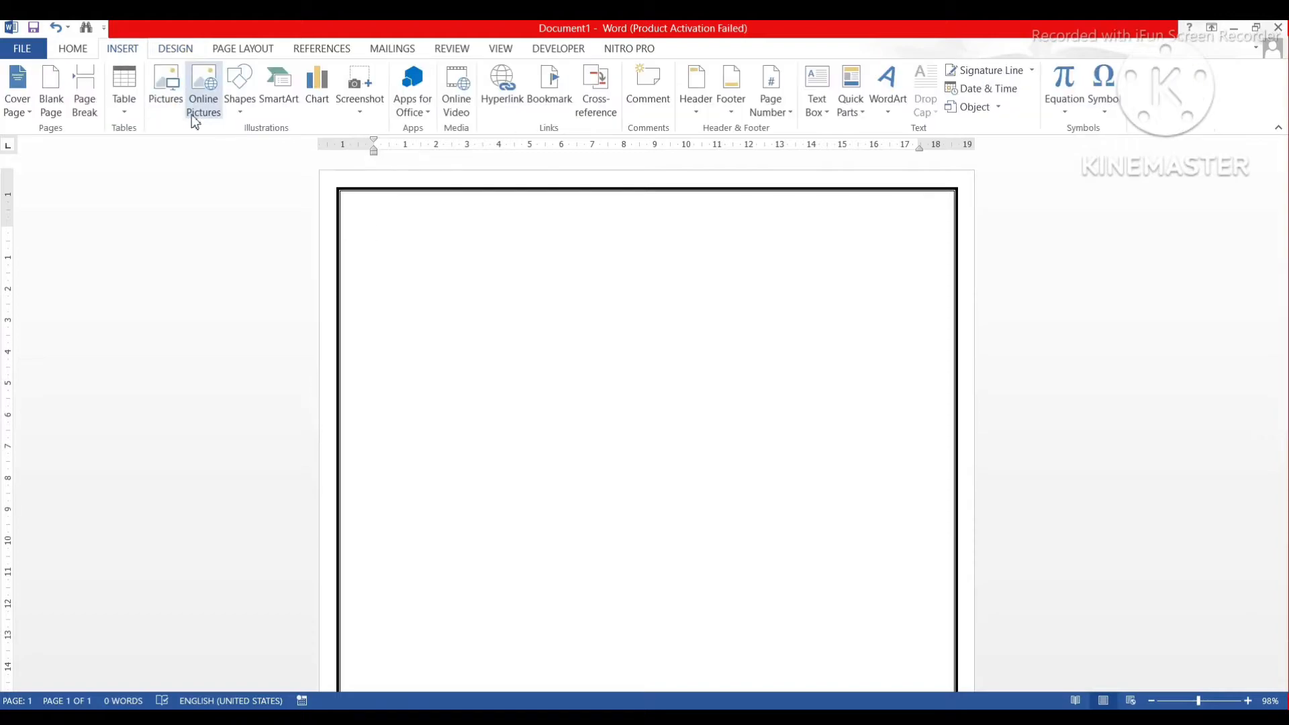
click(172, 109)
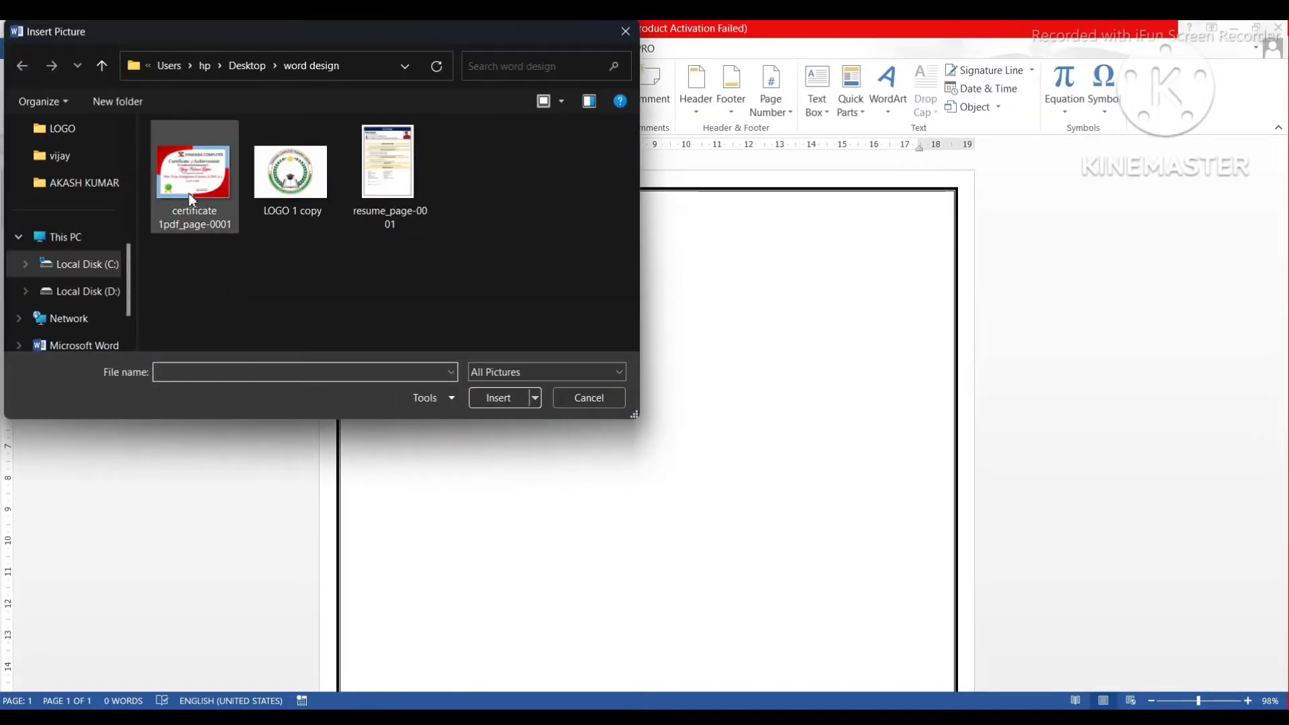
click(276, 187)
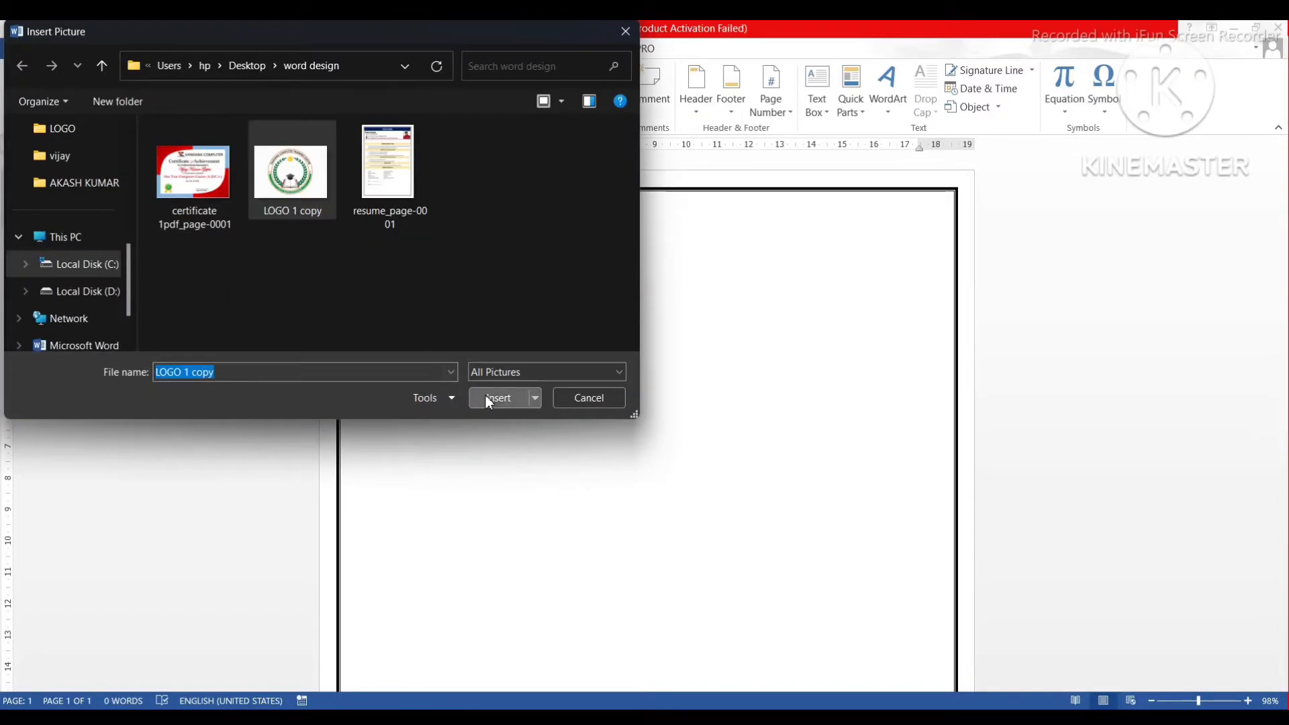
click(486, 396)
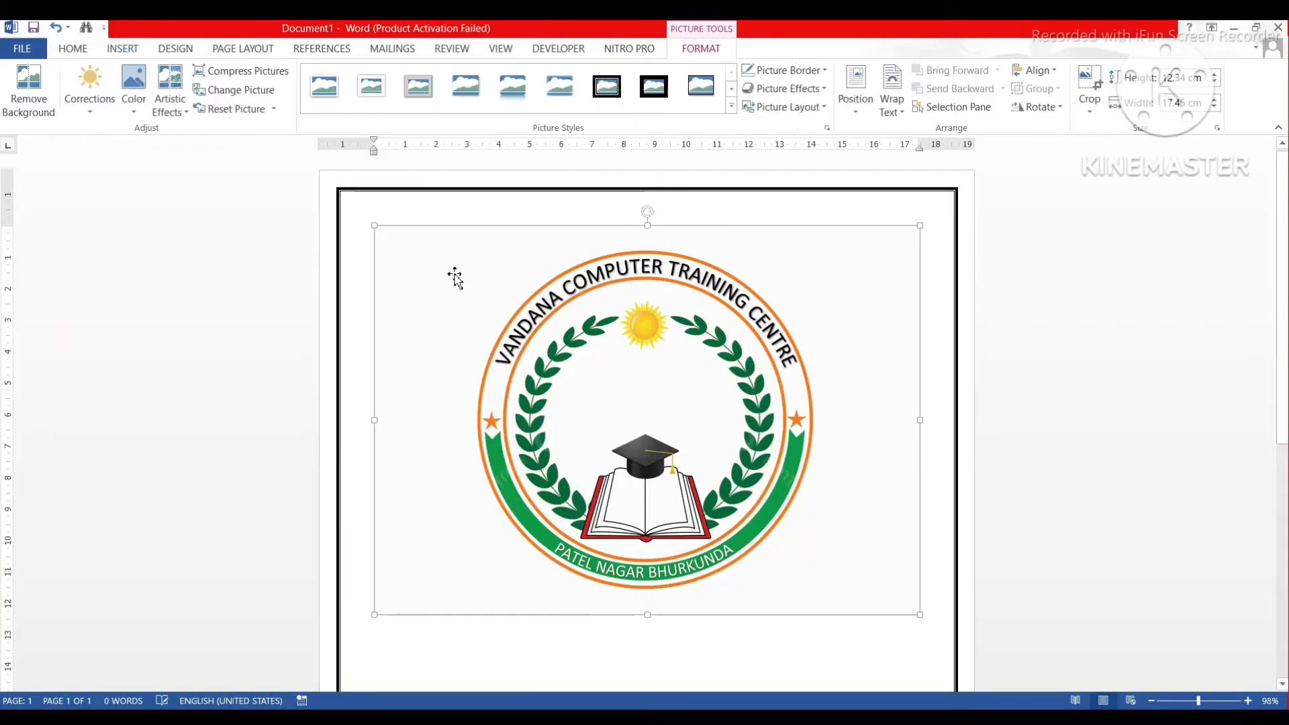
Float the logo in front of text, shrink it, and place it top-left inside the border.
click(892, 107)
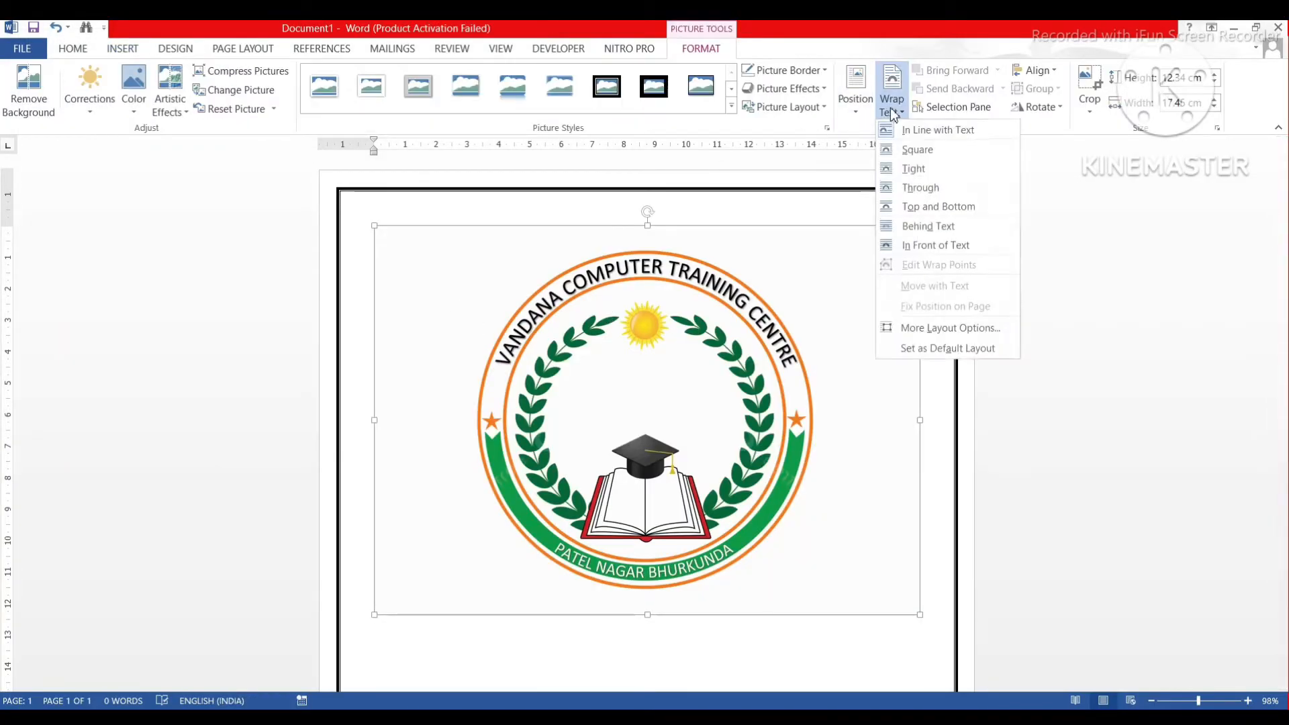
click(917, 245)
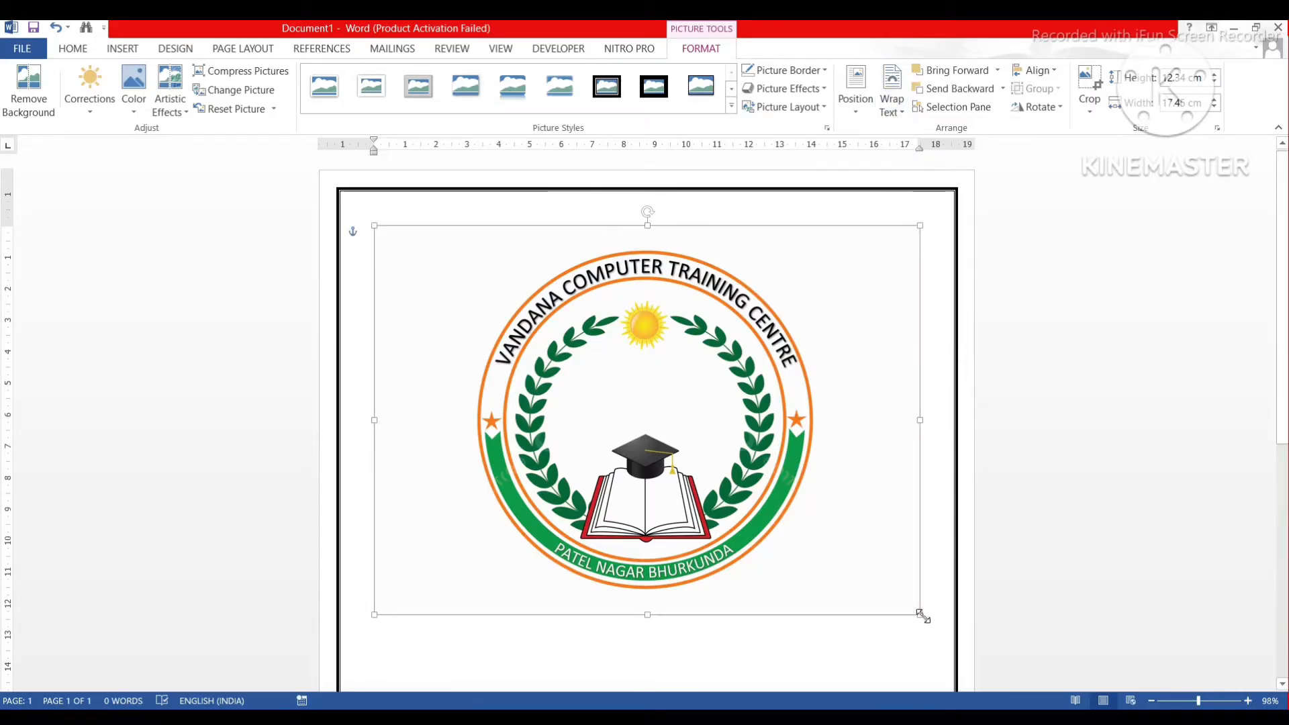
drag(922, 614, 702, 486)
drag(697, 486, 665, 470)
drag(656, 425, 397, 240)
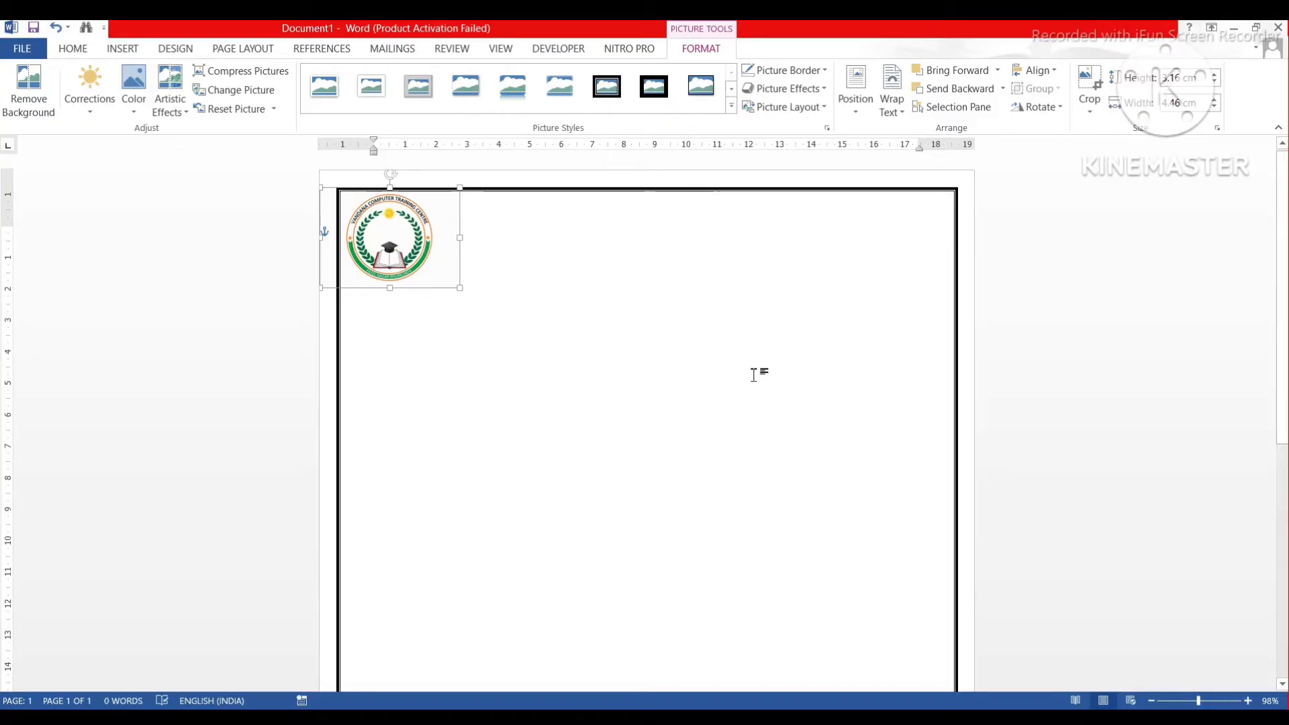
ctrl+scroll(753, 375, up, 8)
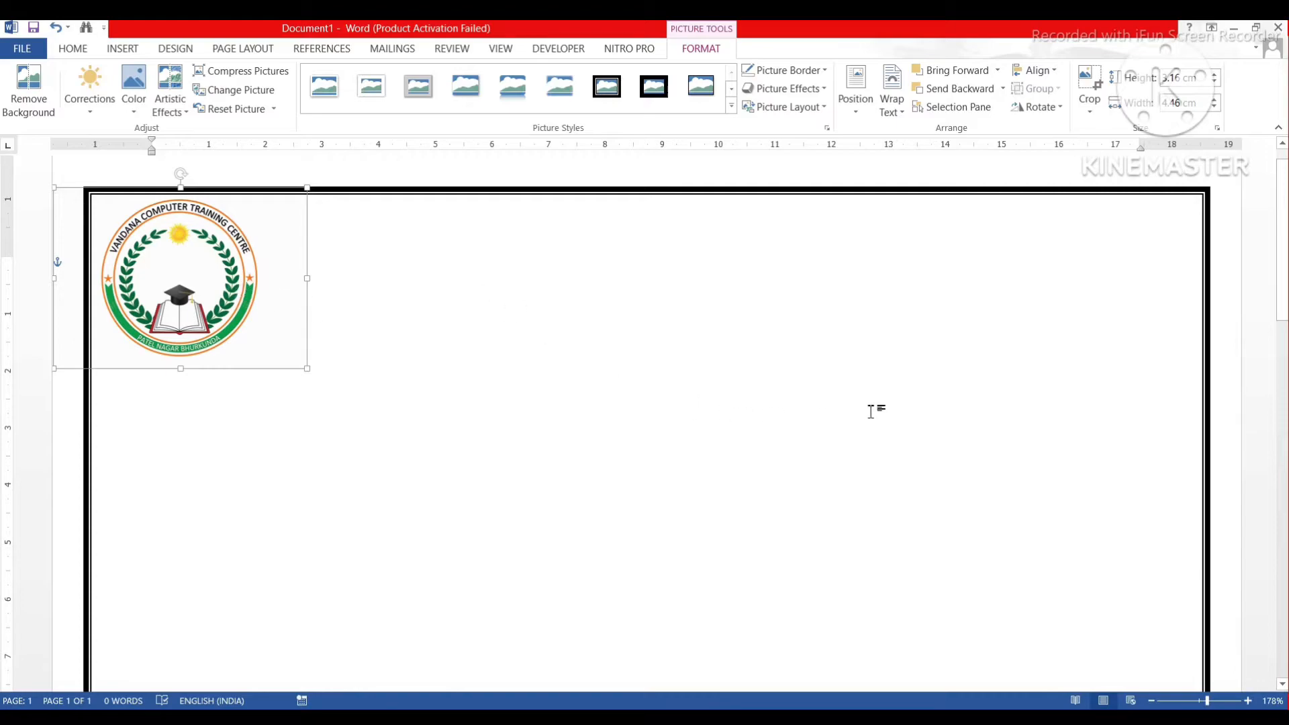
click(341, 260)
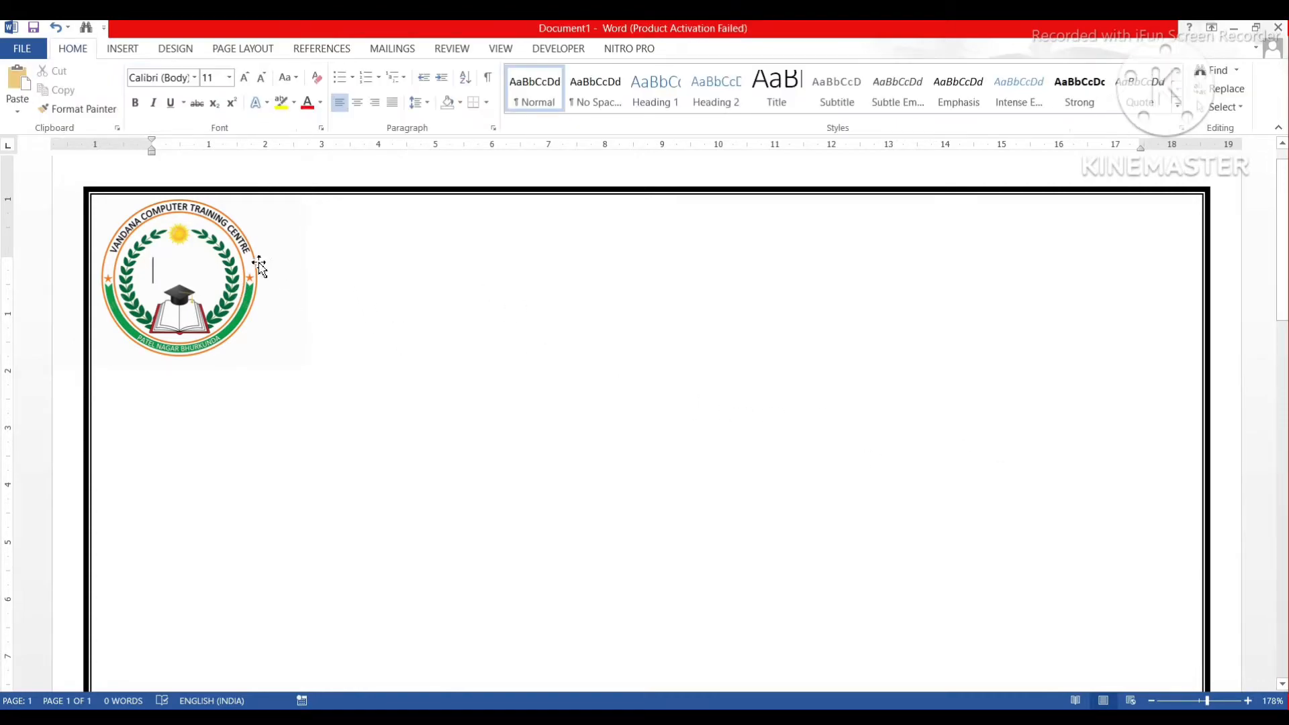
Add a plain black WordArt box and type VANDANA COMPUTER as its text.
click(123, 48)
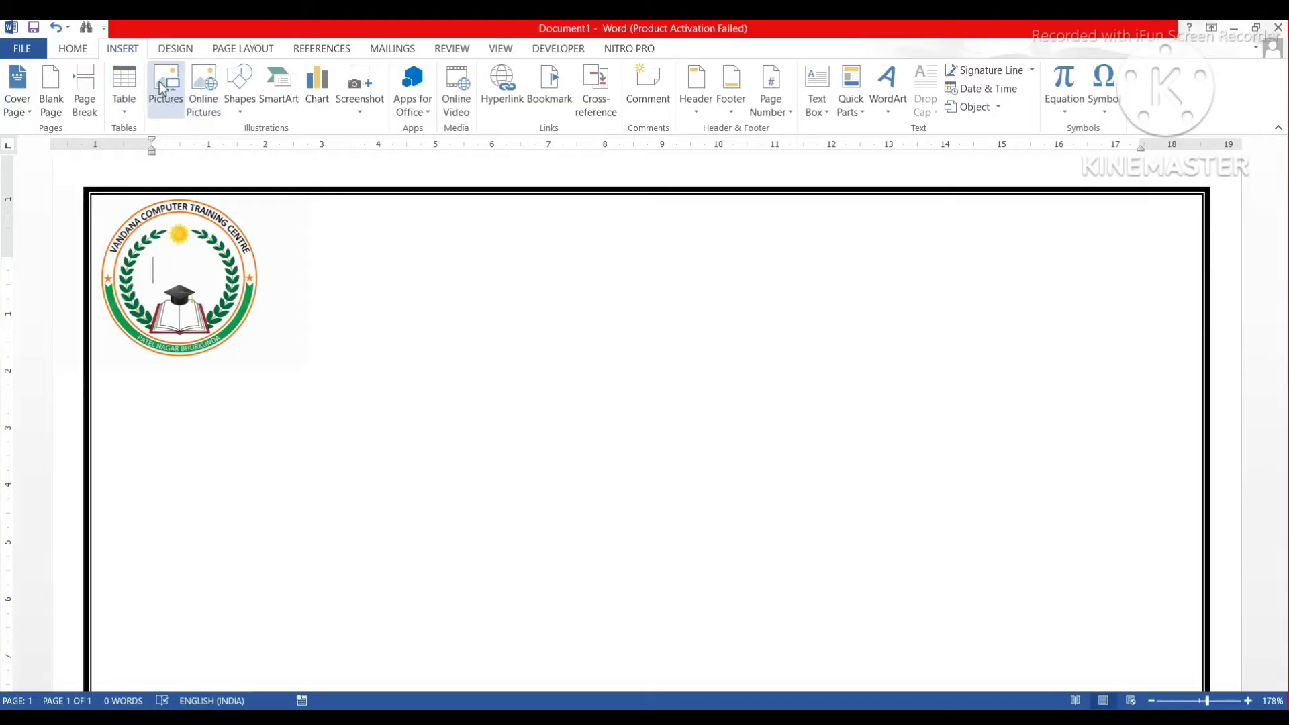
click(888, 87)
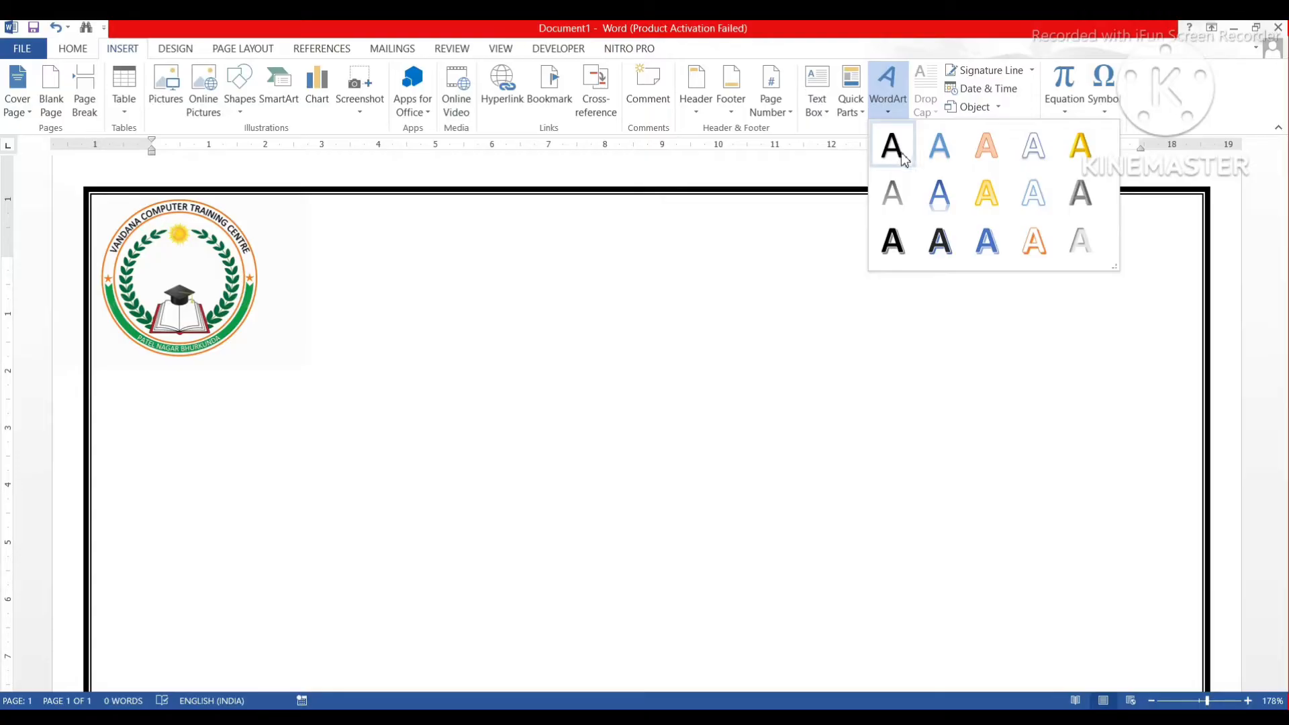
click(901, 152)
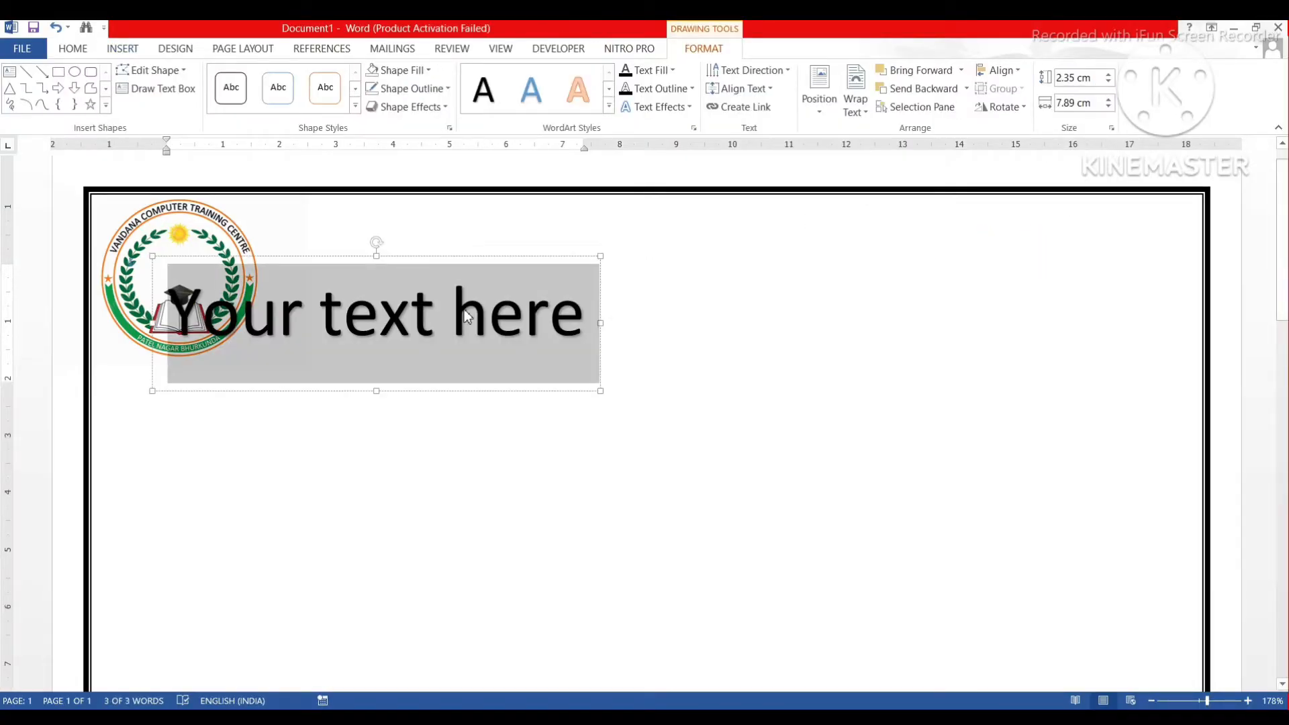
text(Vanda)
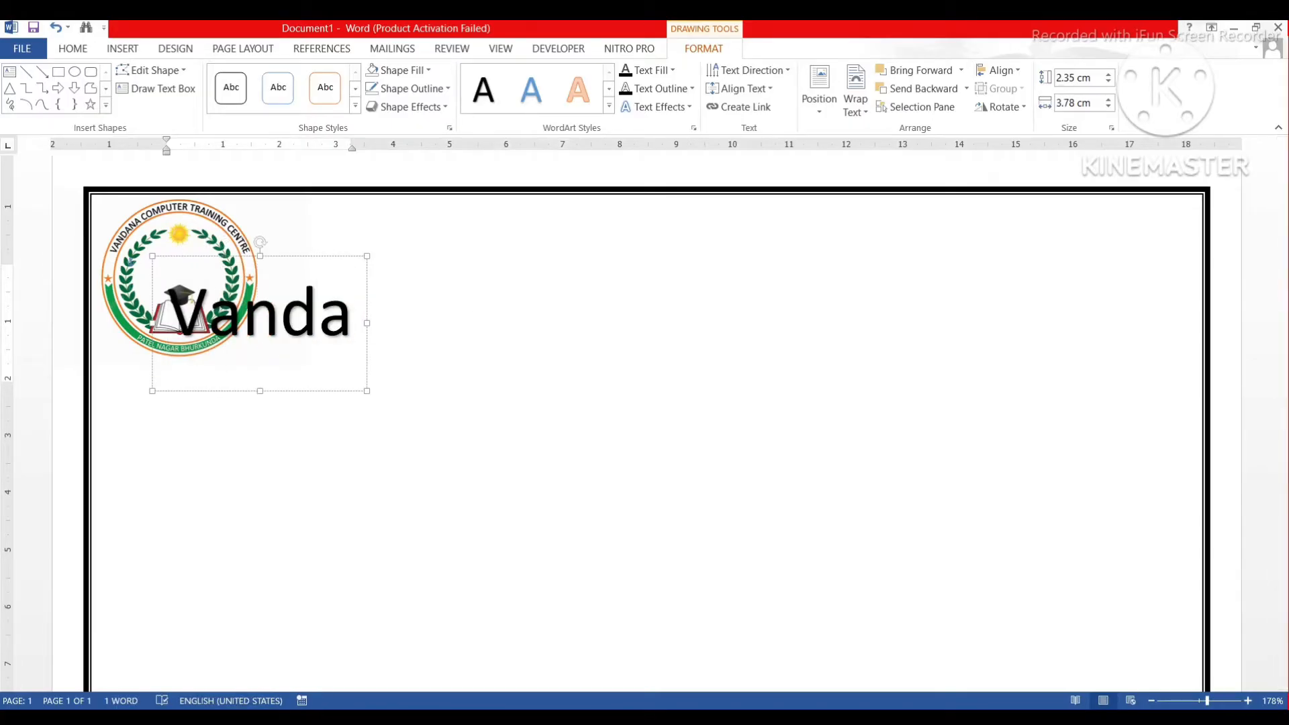
key(BackSpace)
key(BackSpace)
key(BackSpace)
key(BackSpace)
key(BackSpace)
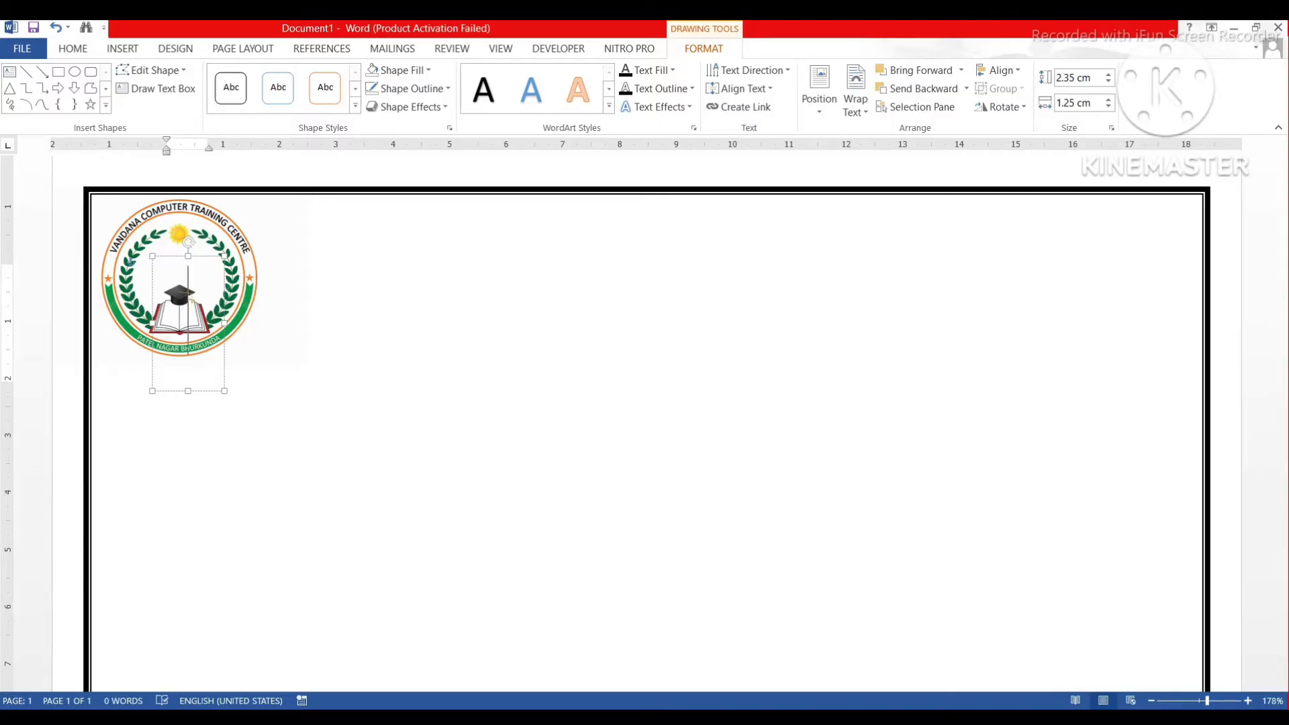
text(VANDAN)
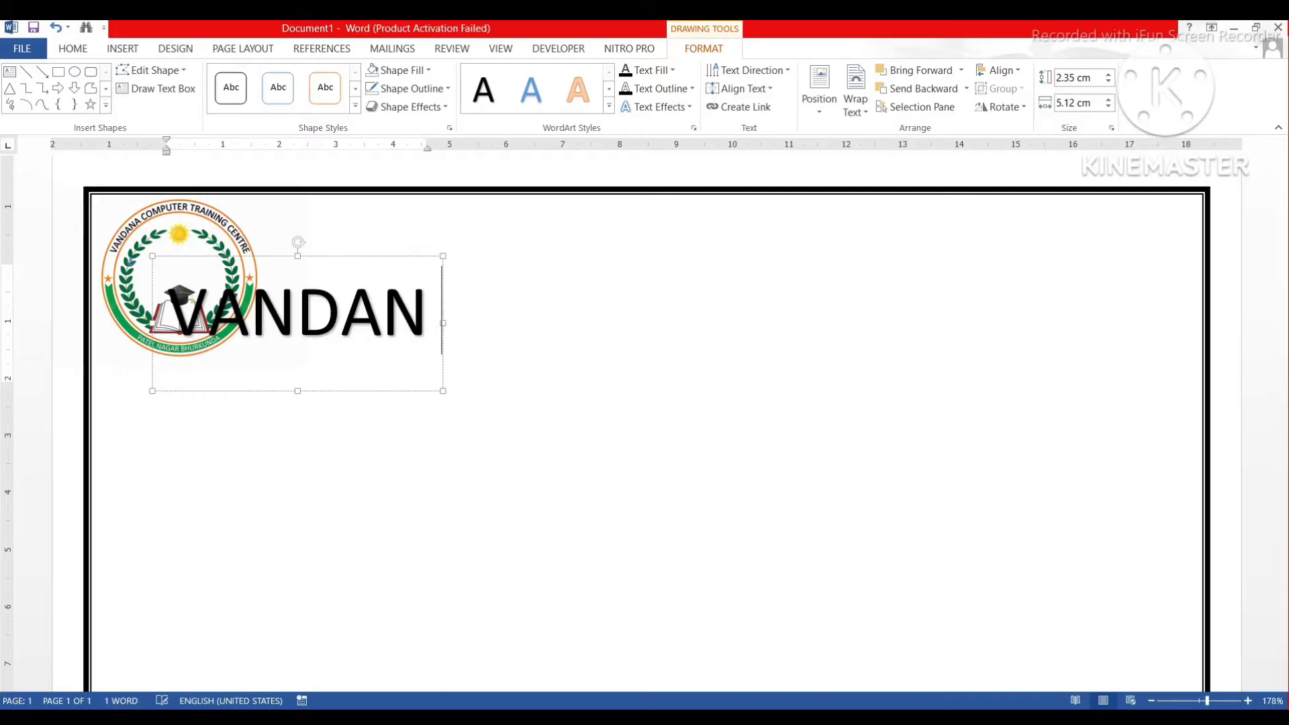
text(A)
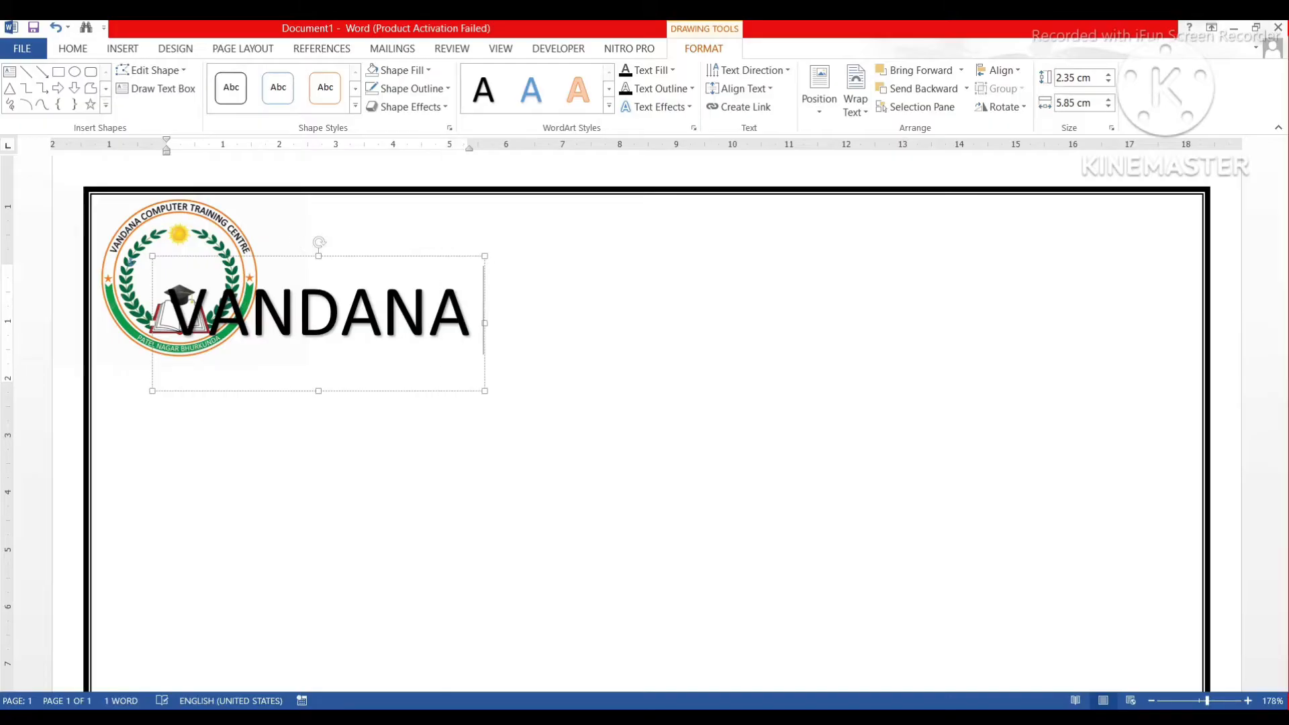
text( COMPUTER)
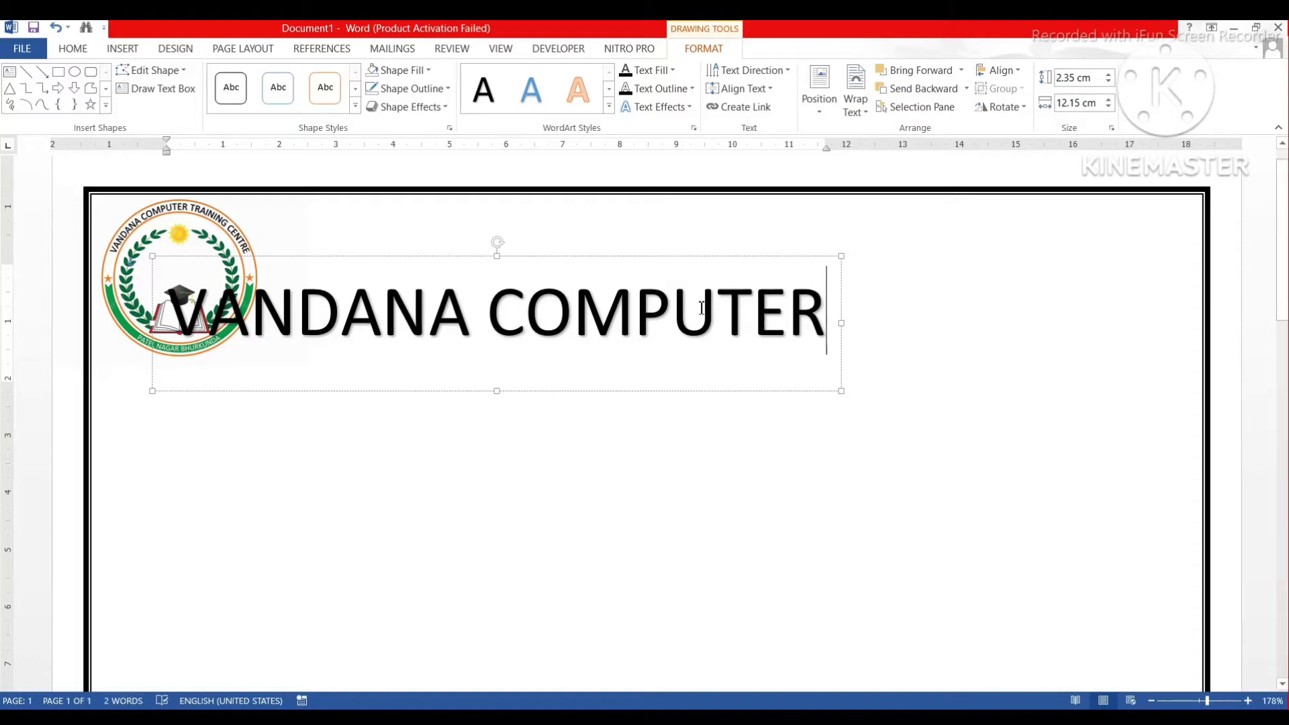
Set the VANDANA COMPUTER heading text to the Minion font at 48 pt.
drag(826, 313, 300, 307)
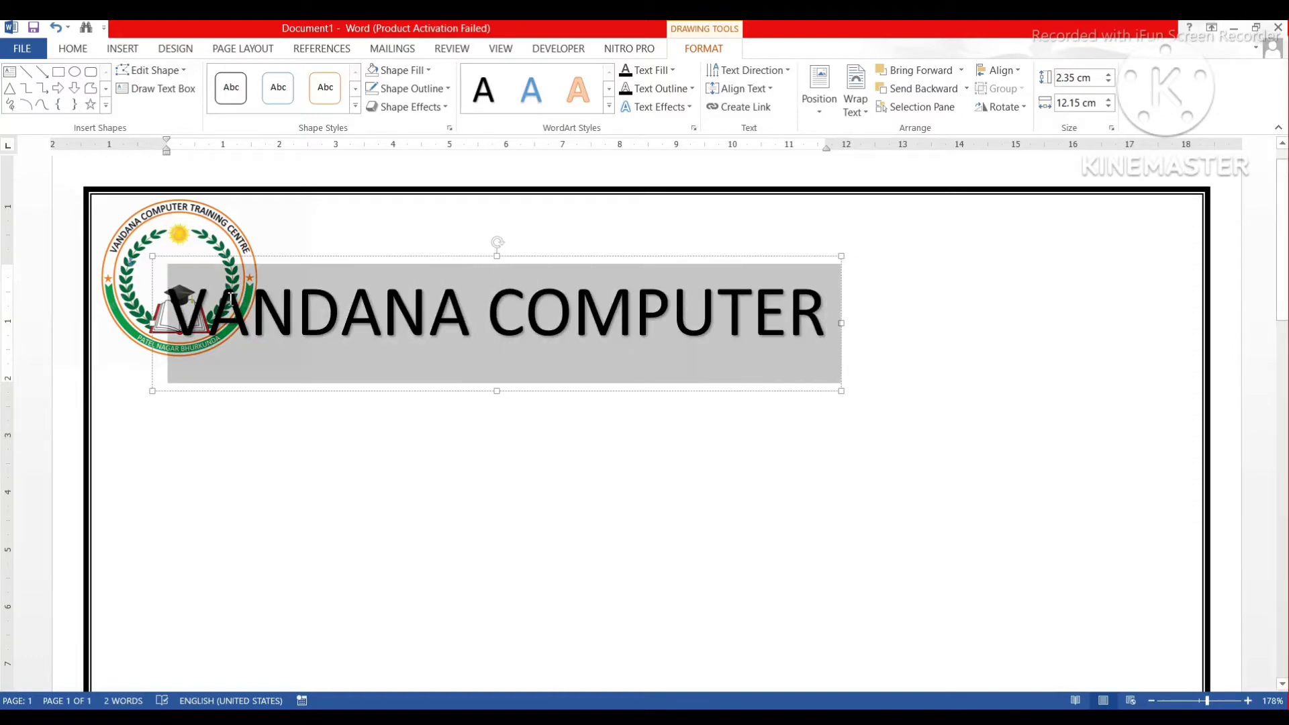
click(120, 51)
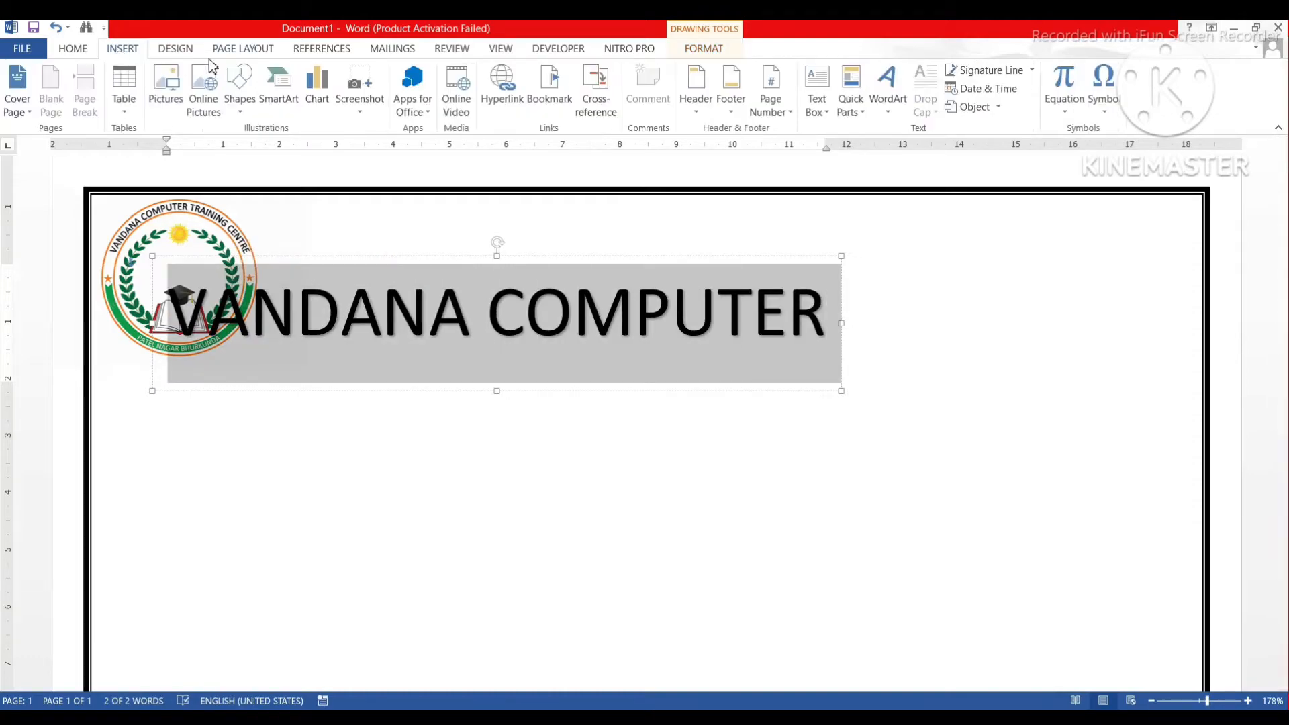
click(73, 47)
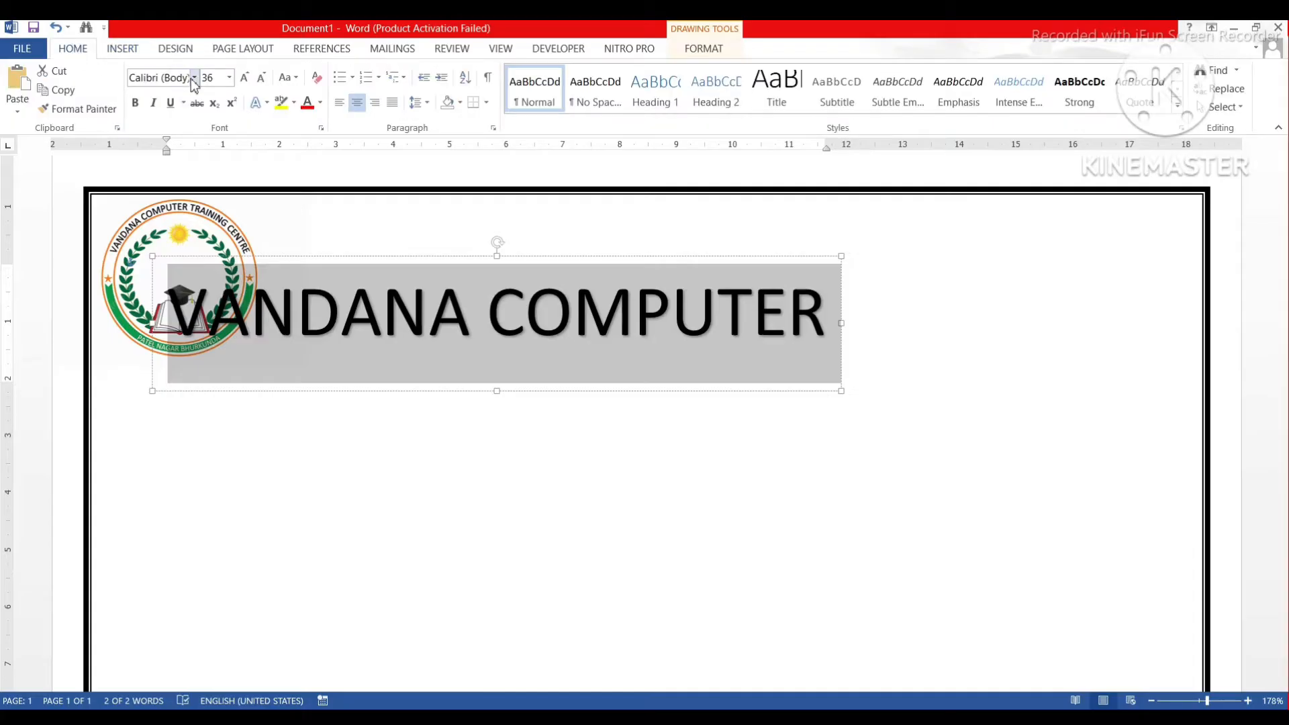
click(193, 78)
text(MinIO)
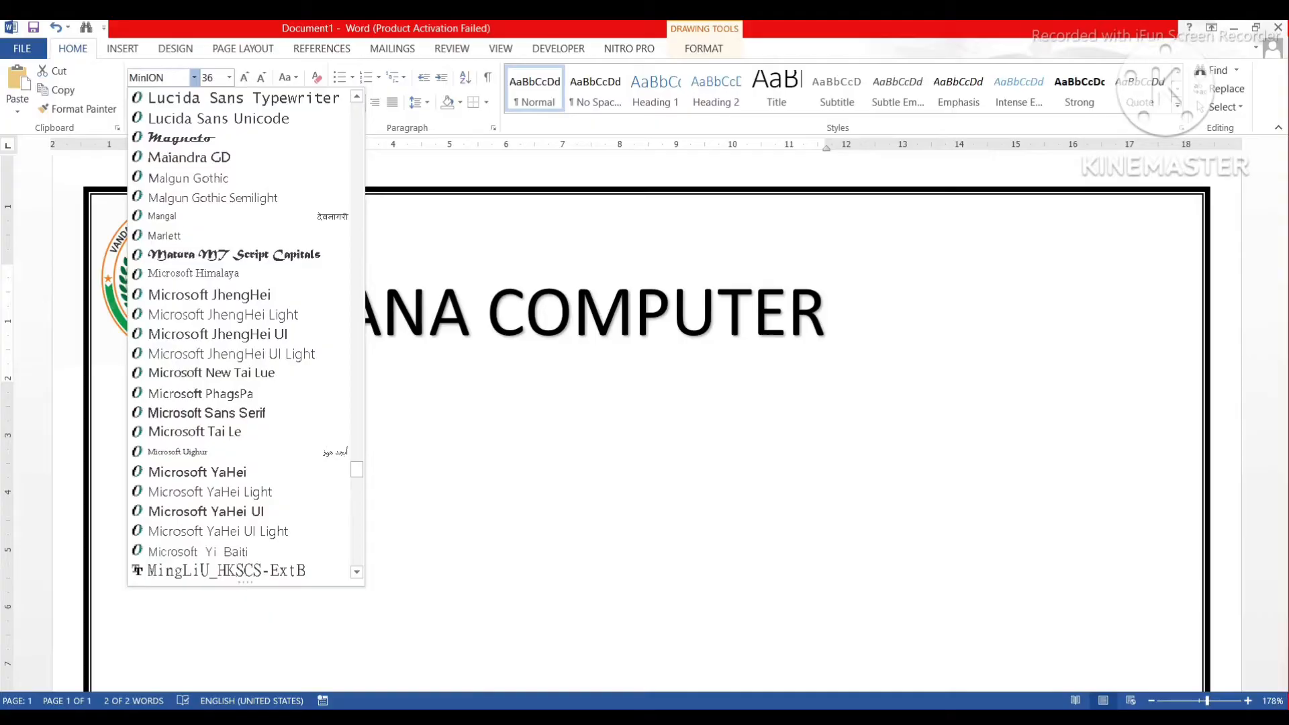
text(N)
key(Return)
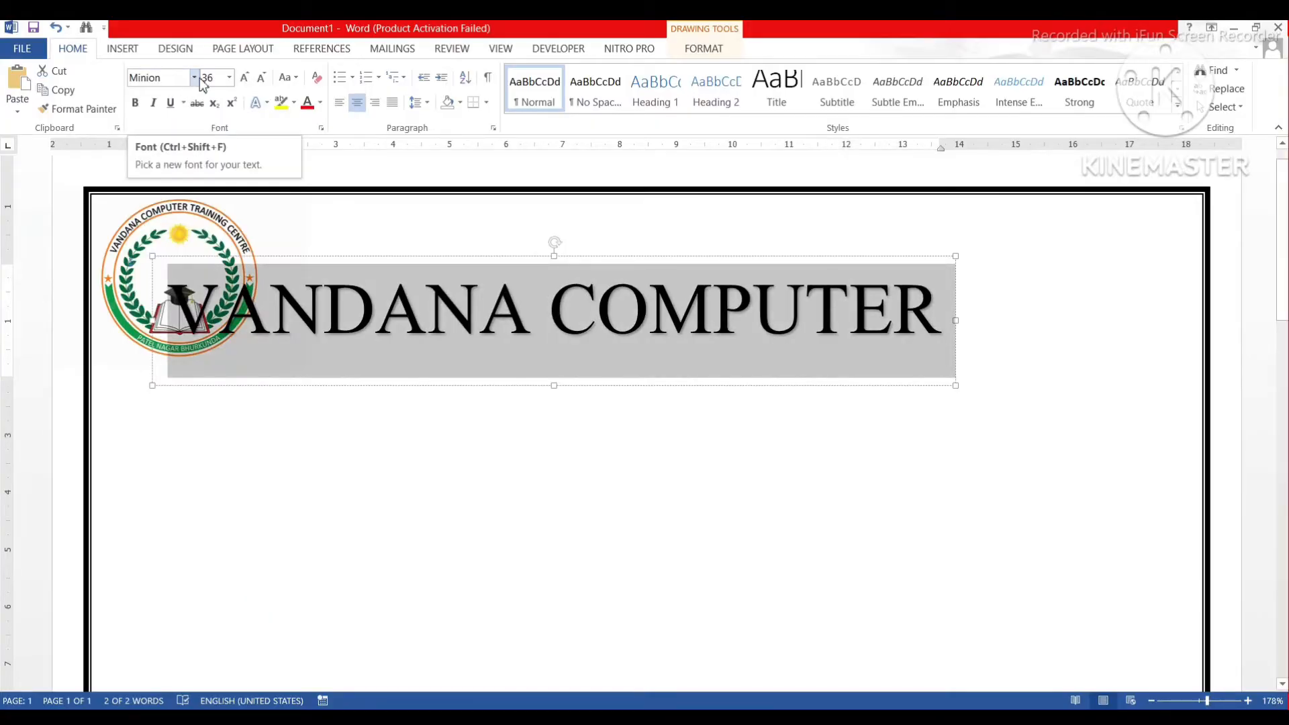
click(213, 78)
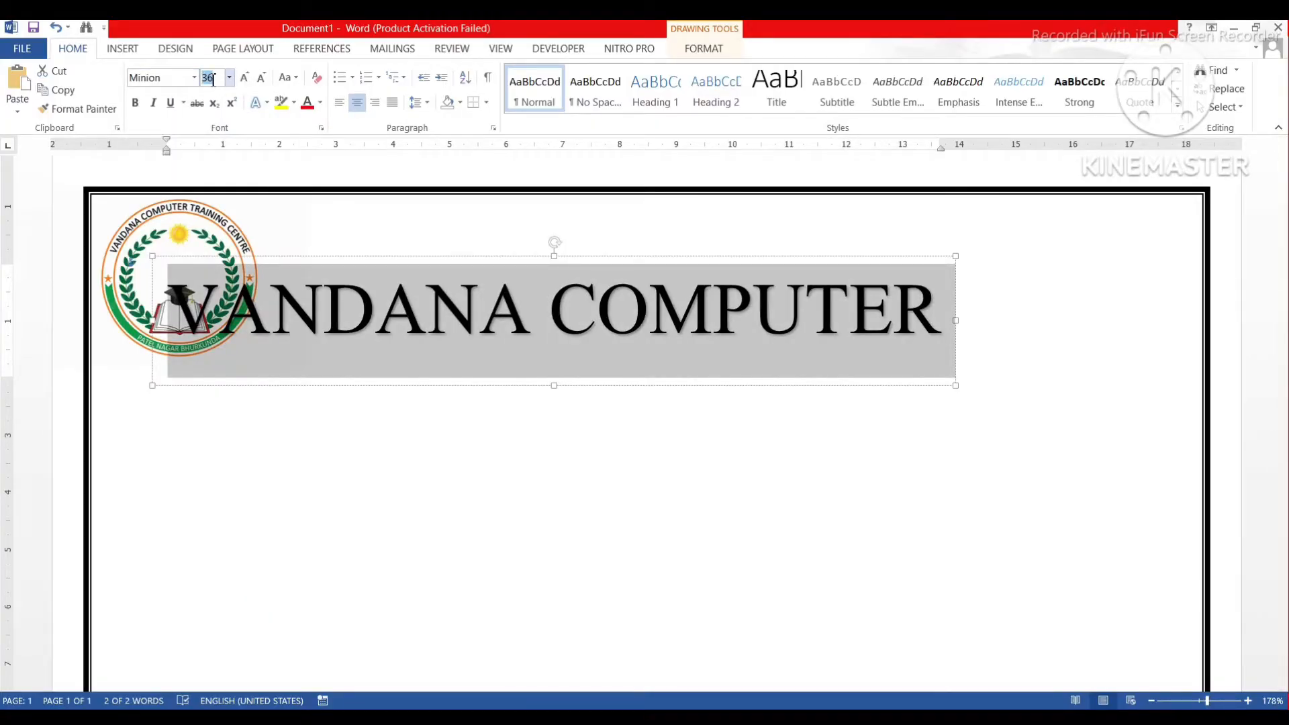
text(48)
key(Return)
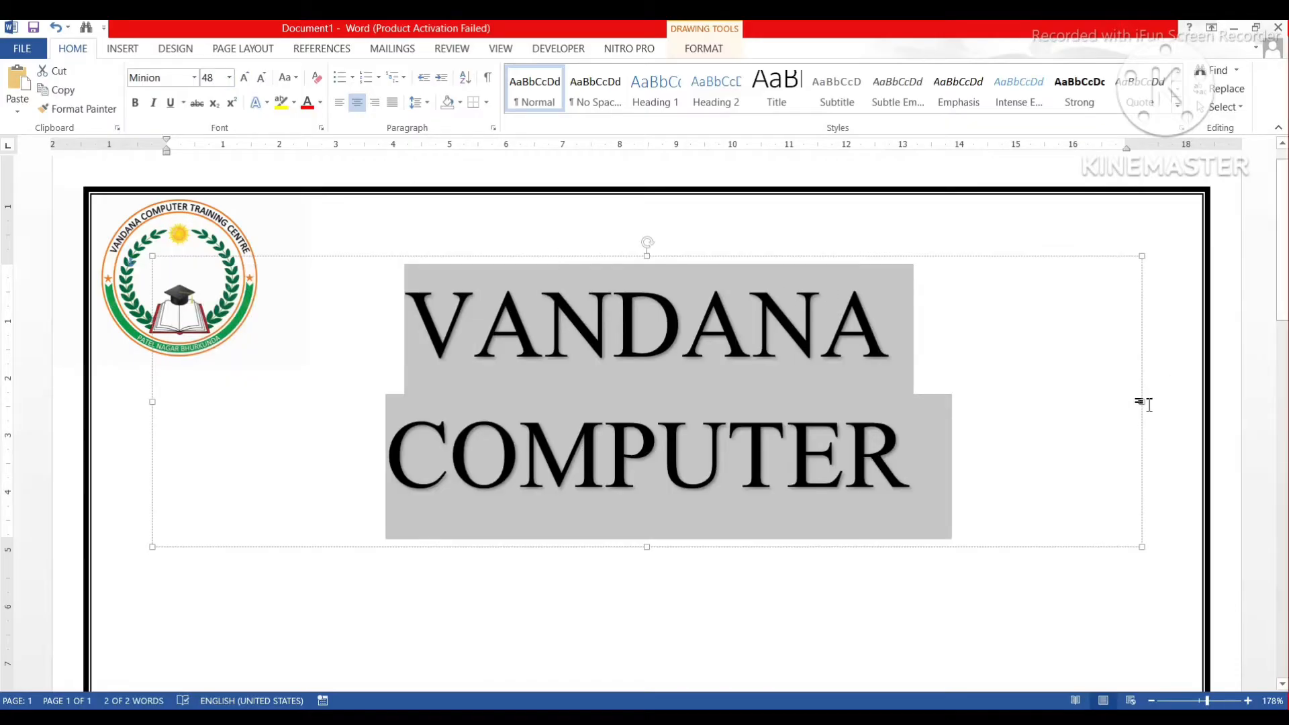
Widen the heading's text box and move it up beside the logo.
drag(1143, 404, 1215, 401)
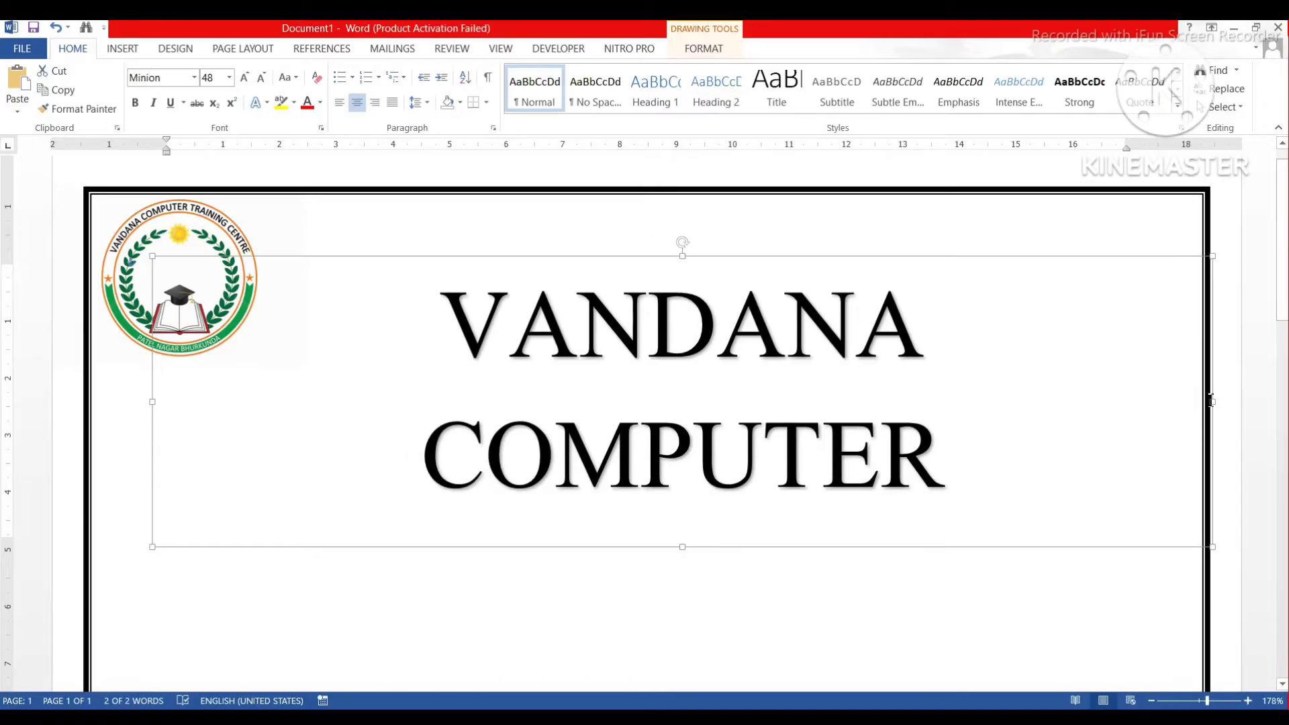
drag(155, 401, 82, 393)
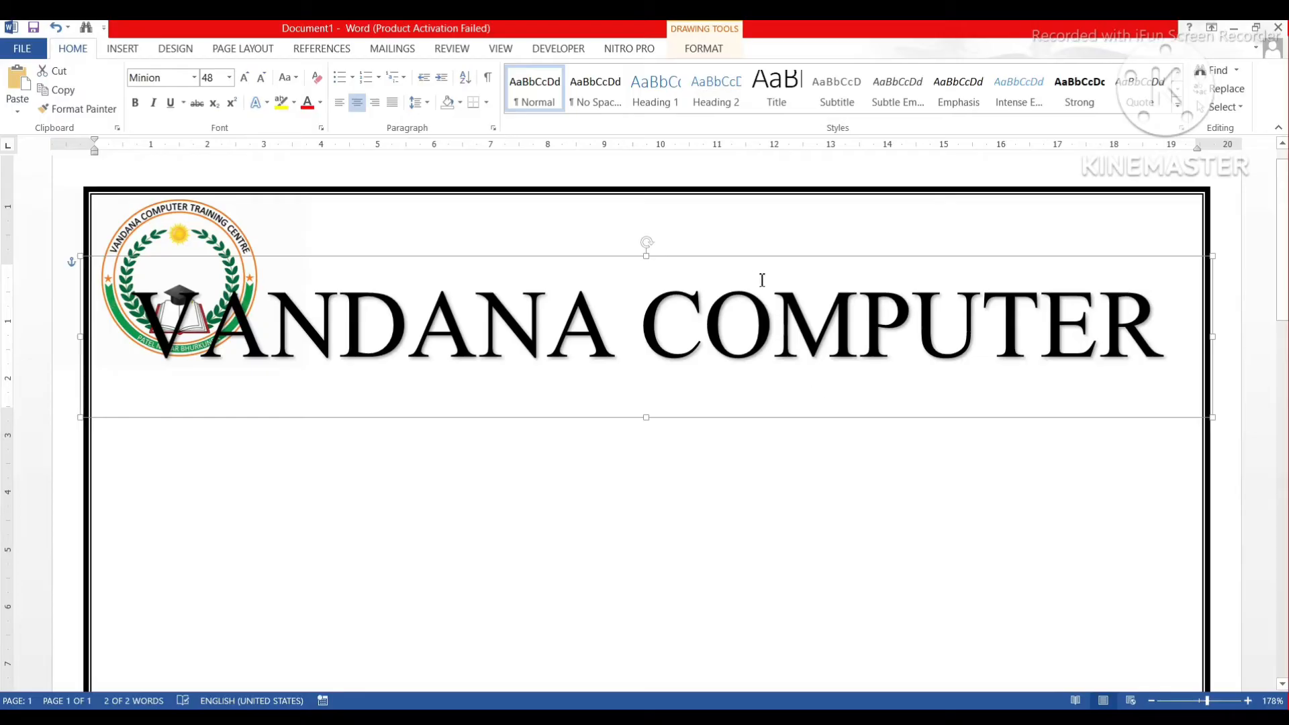
drag(747, 256, 821, 208)
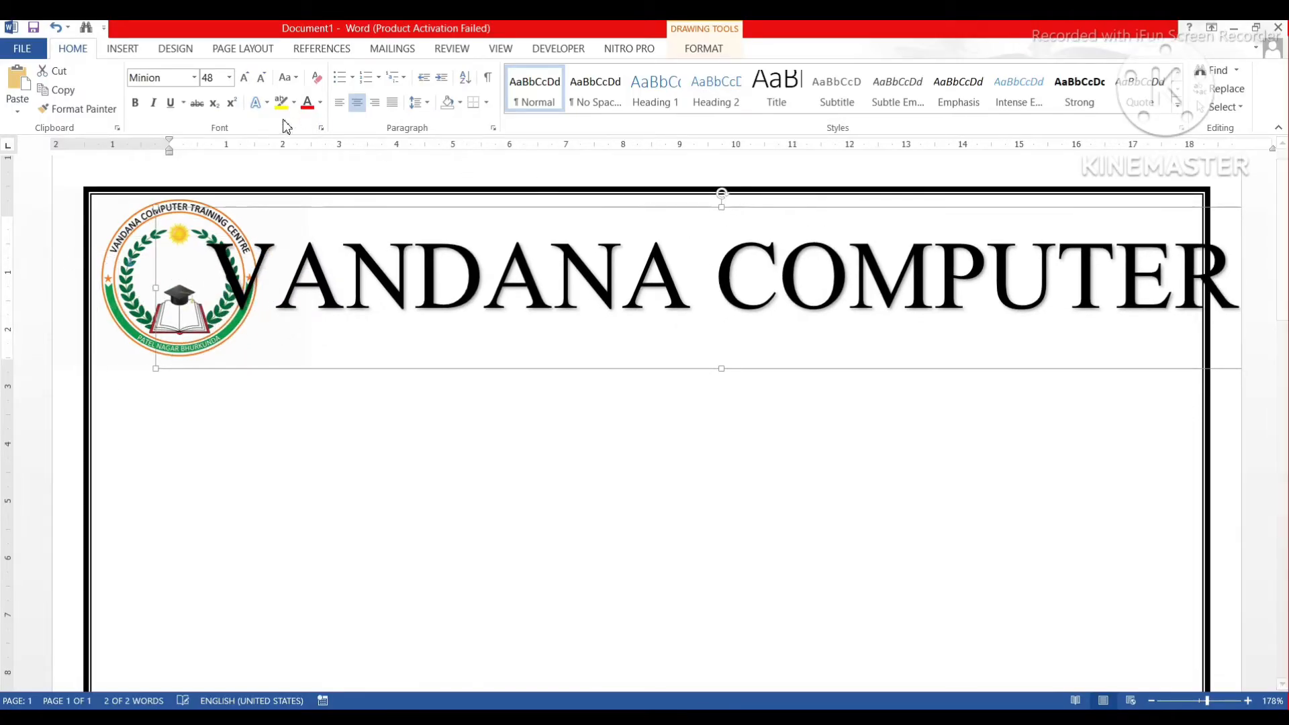
Reduce the heading to 42 pt and make it bold.
click(224, 80)
text(4)
text(42)
key(Return)
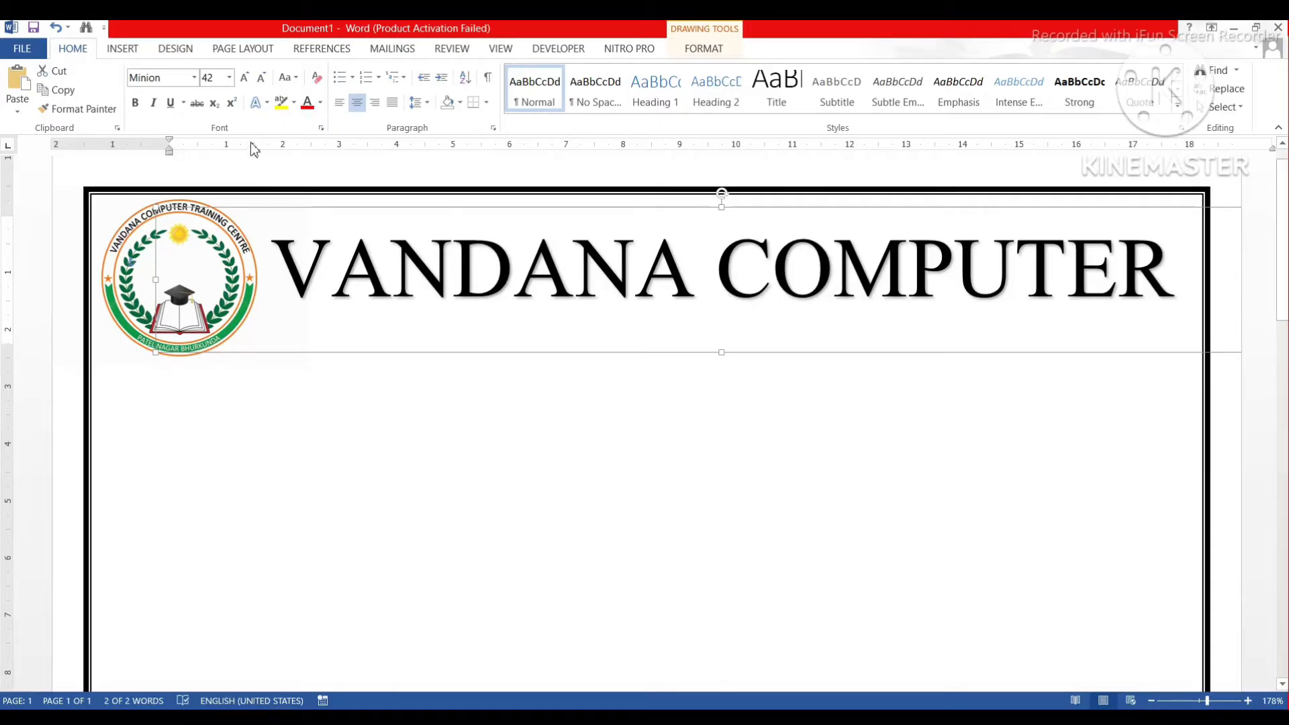
click(135, 103)
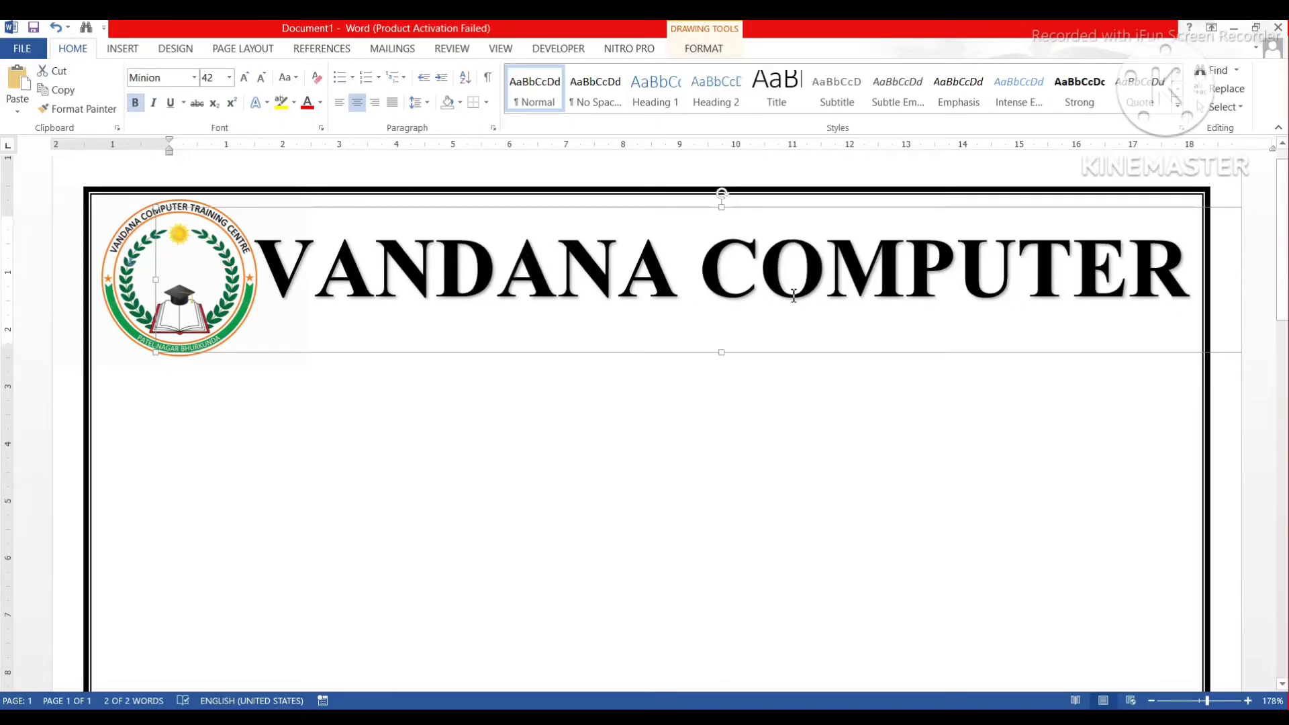
Colour the VANDANA COMPUTER heading red from the Font Color palette, then deselect it.
click(320, 102)
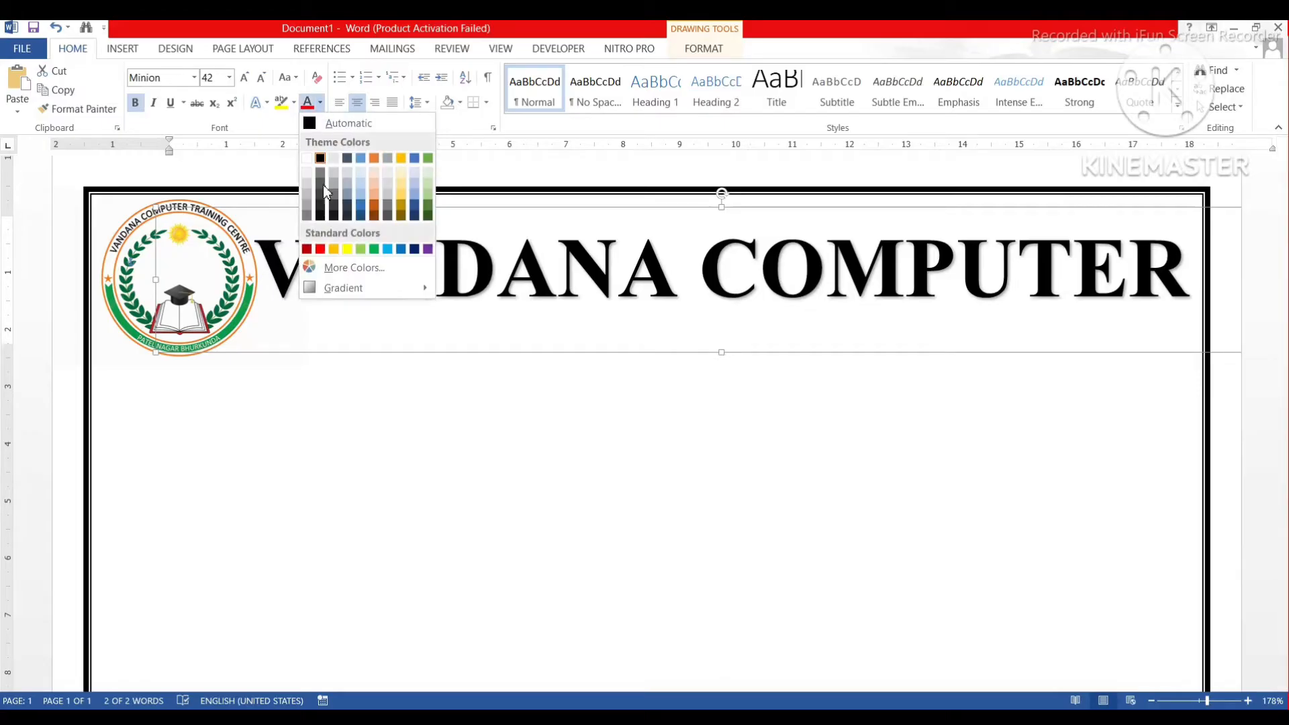
click(321, 250)
click(592, 397)
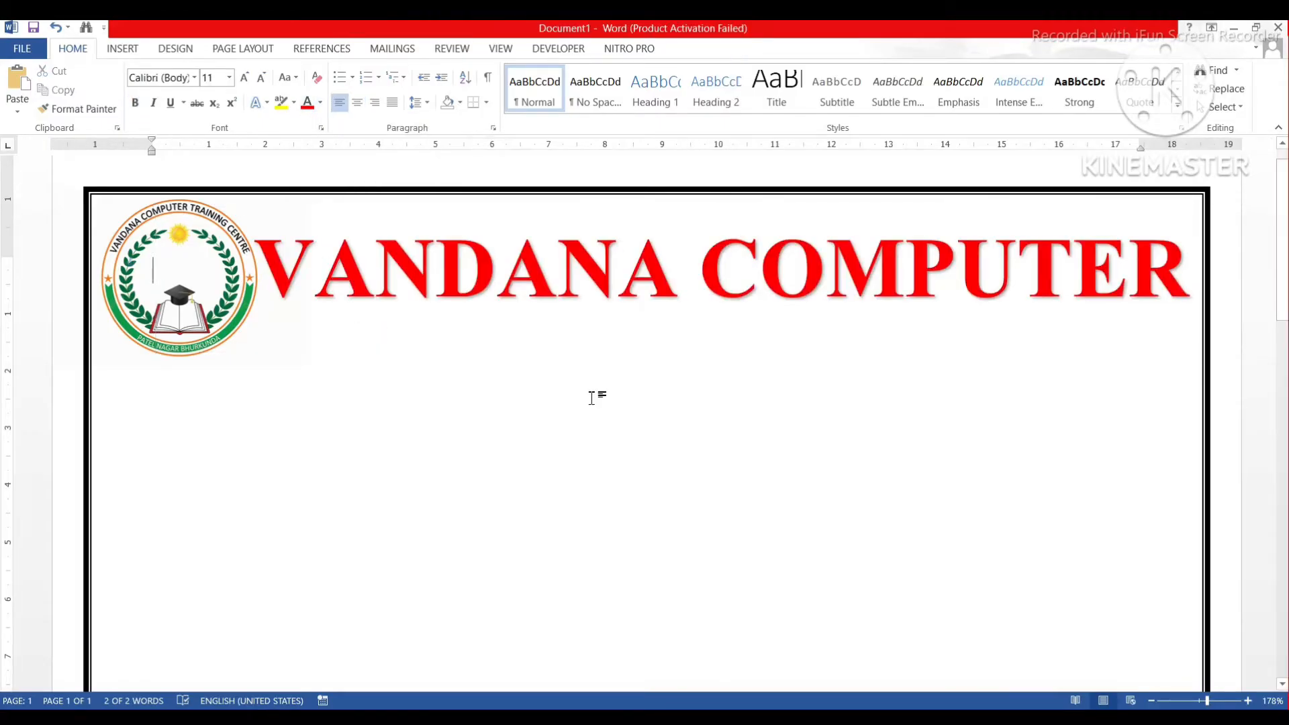
ctrl+scroll(591, 397, down, 7)
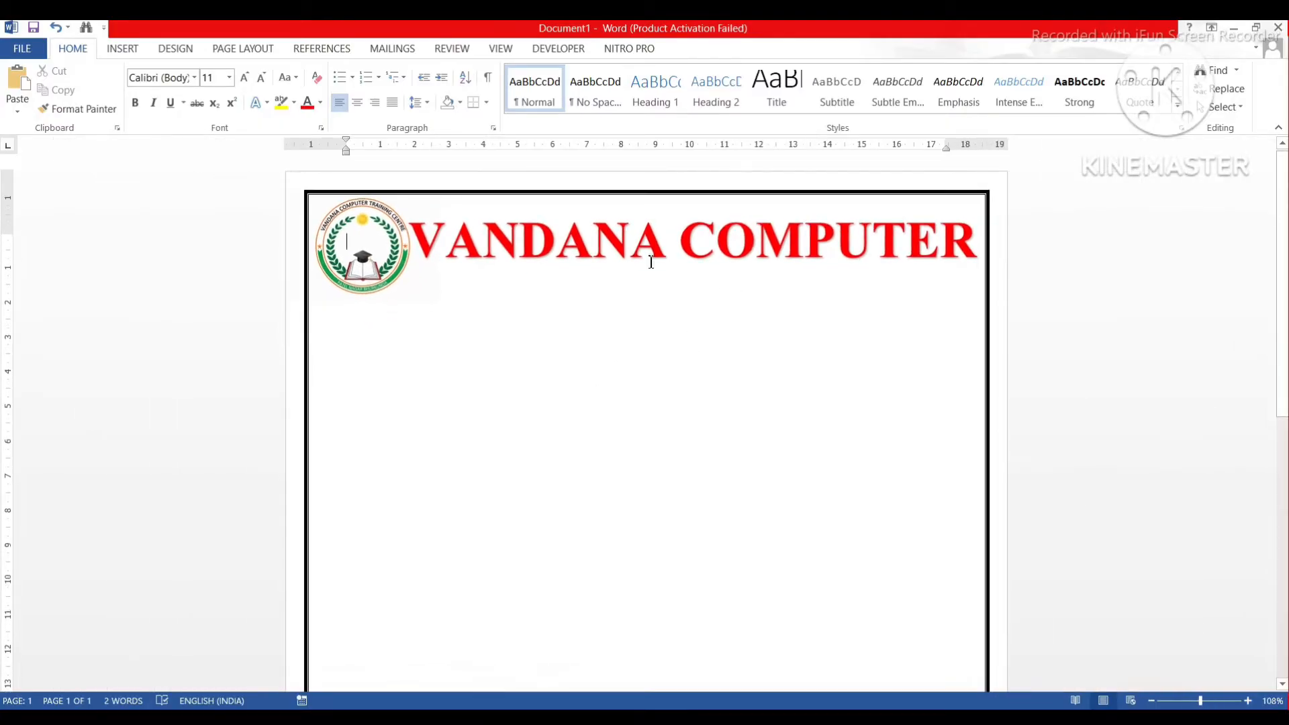
ctrl+scroll(716, 292, up, 9)
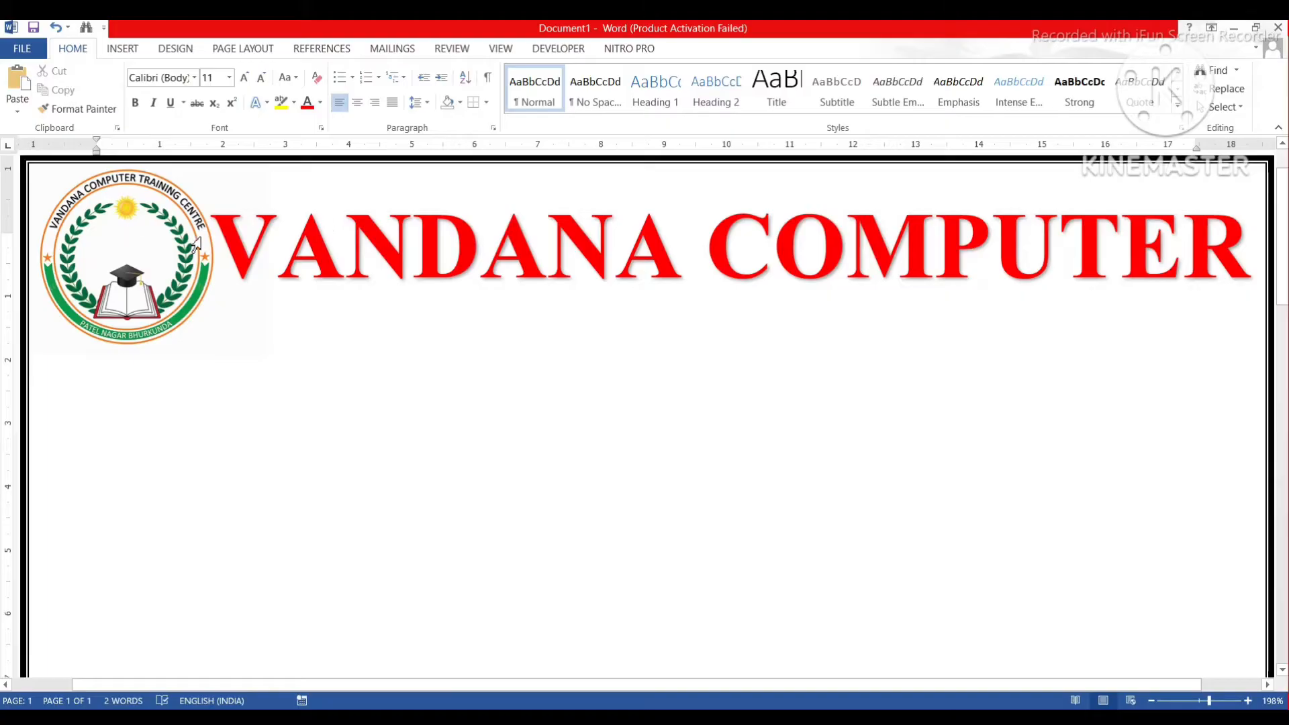
Draw a wide text box across the page just below the red heading.
click(122, 48)
click(240, 94)
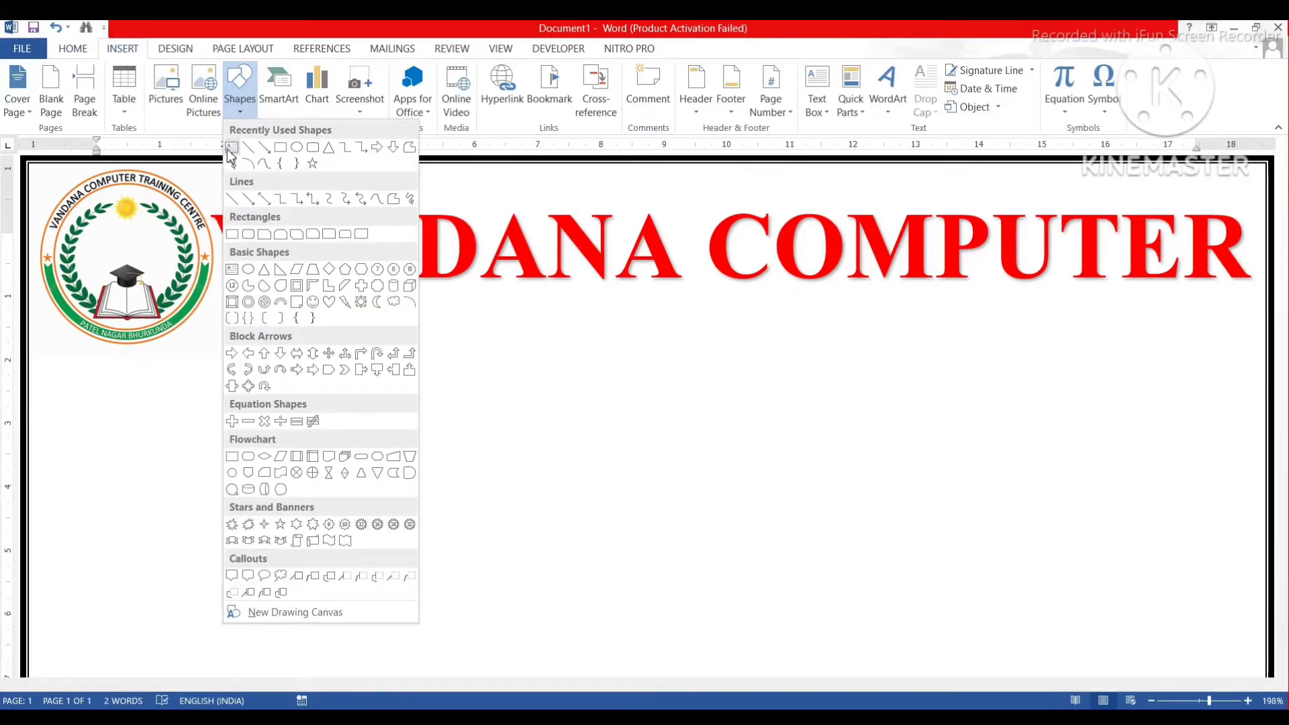
click(231, 149)
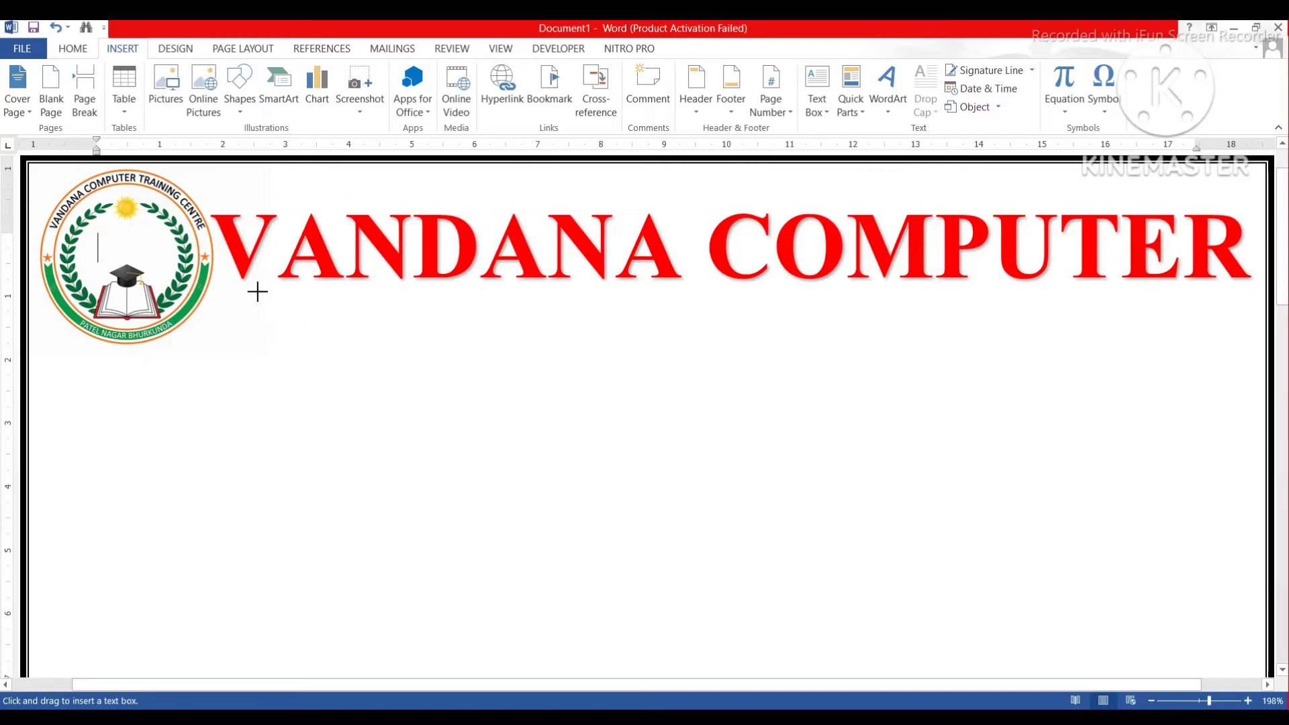
mouse_move(243, 292)
mouse_down()
mouse_move(259, 311)
mouse_move(395, 339)
mouse_move(788, 348)
mouse_move(1252, 383)
mouse_move(1190, 381)
mouse_up()
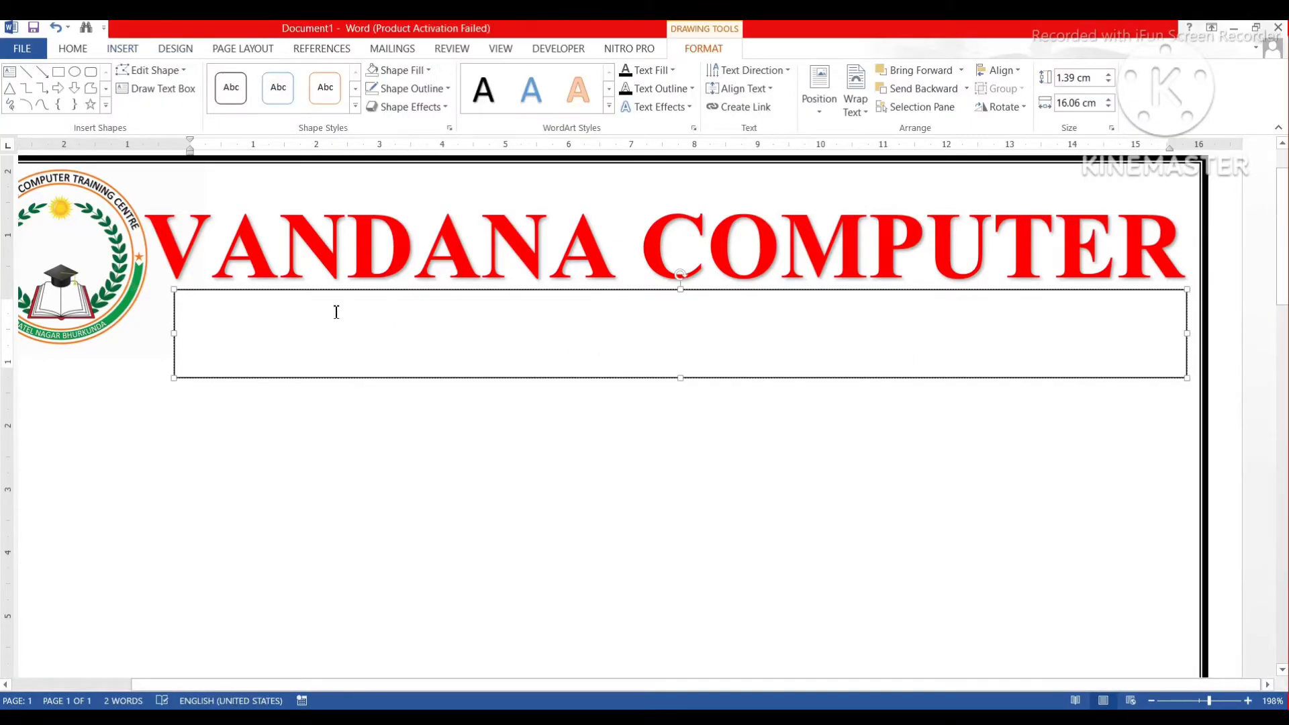
click(63, 53)
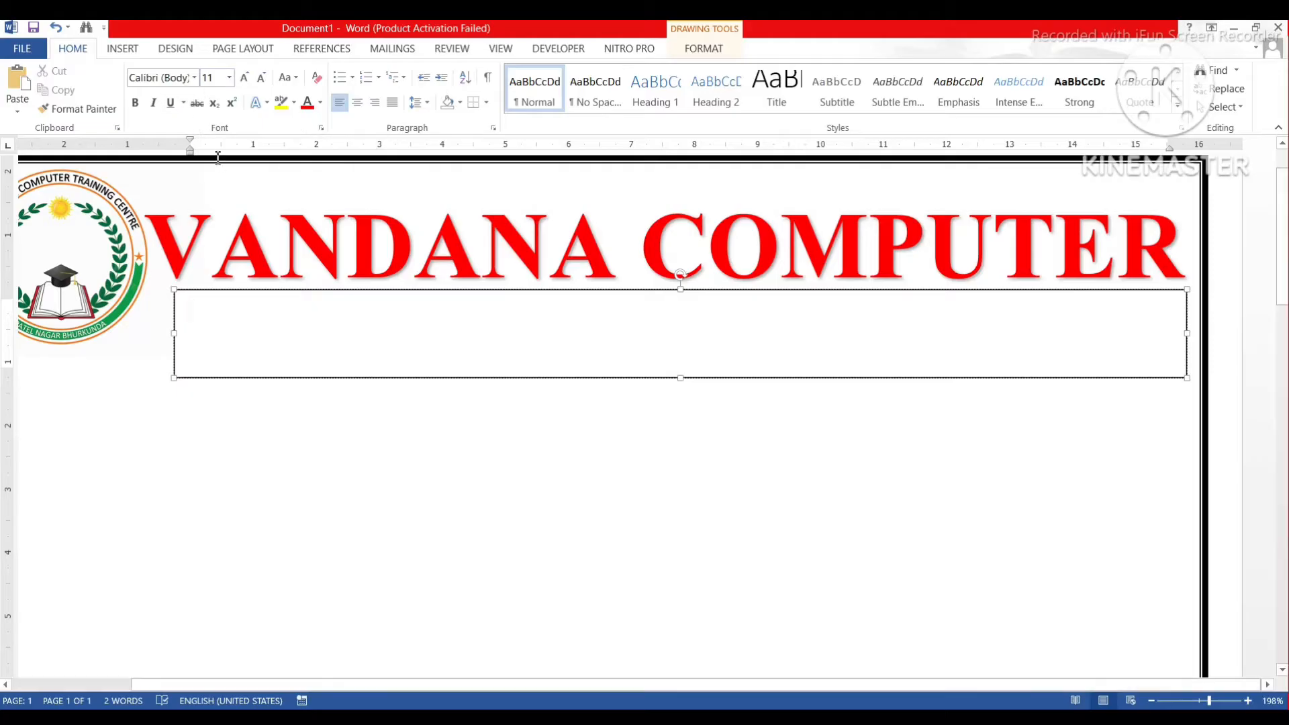
Type the institute's postal address with PIN code, state and country, then start a new line.
text(Pa)
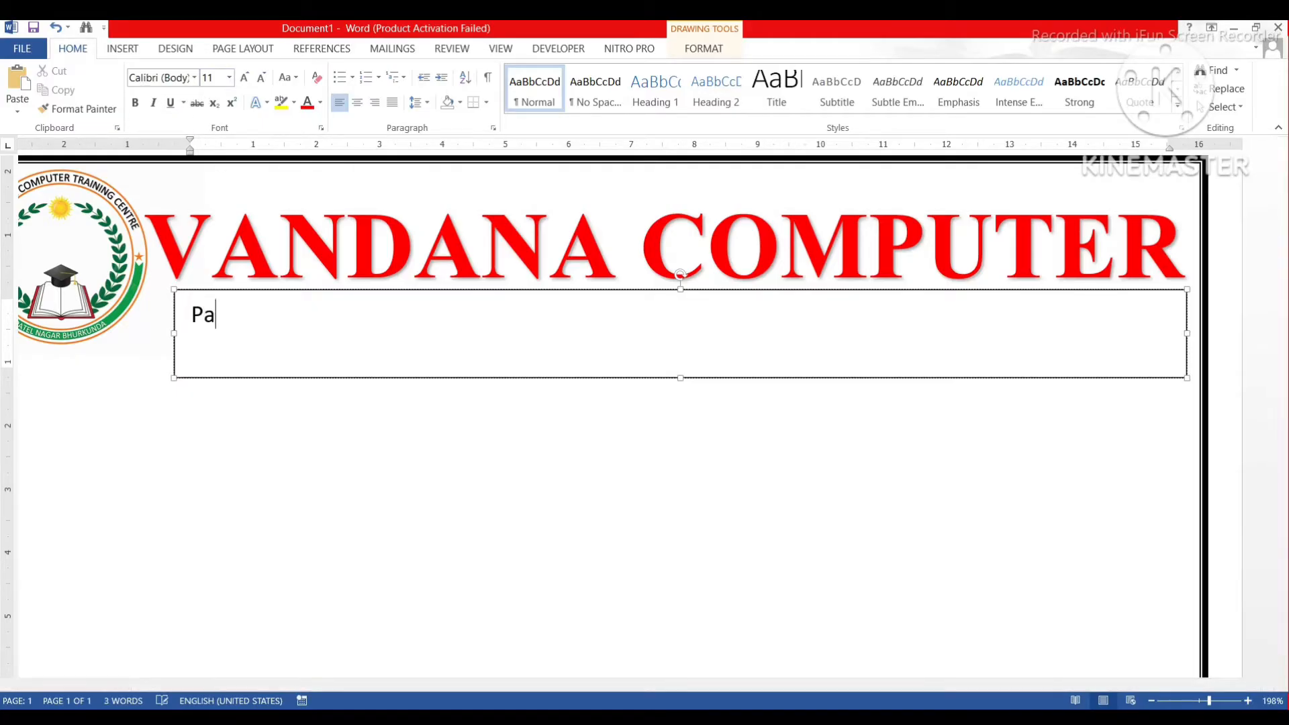
text(tel Nagar )
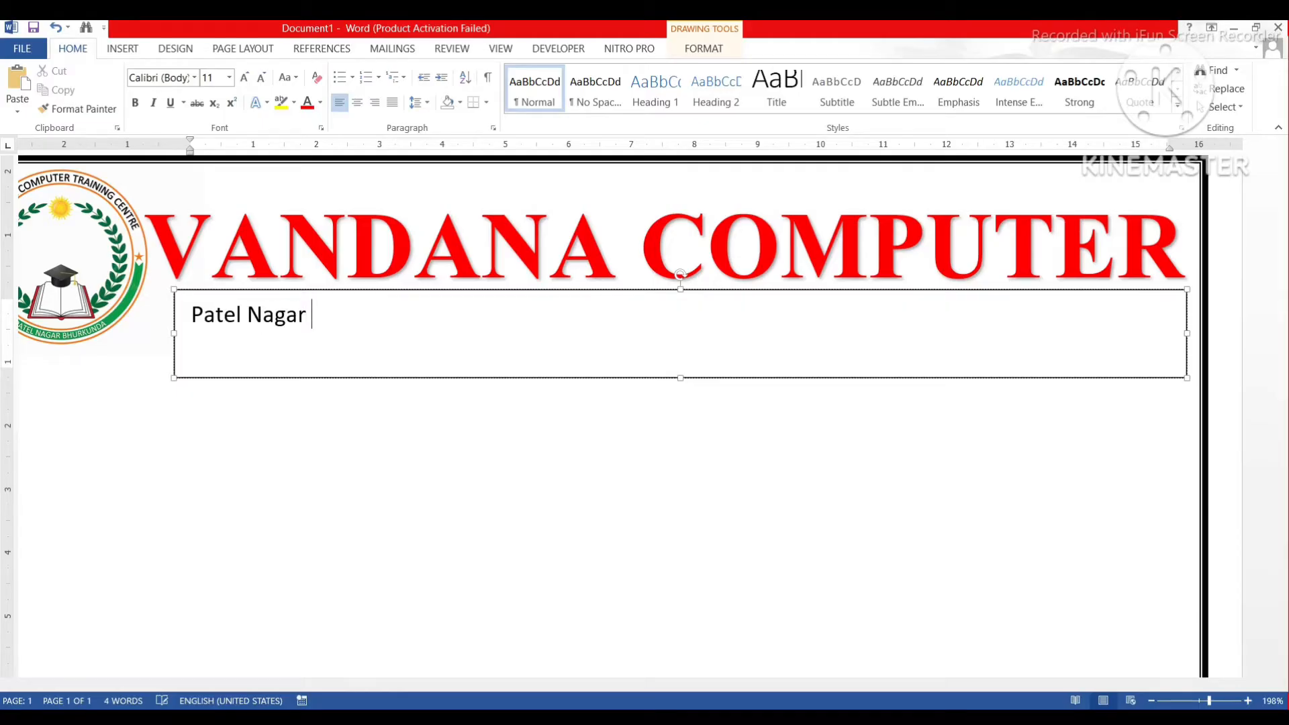
text(Bhurkun)
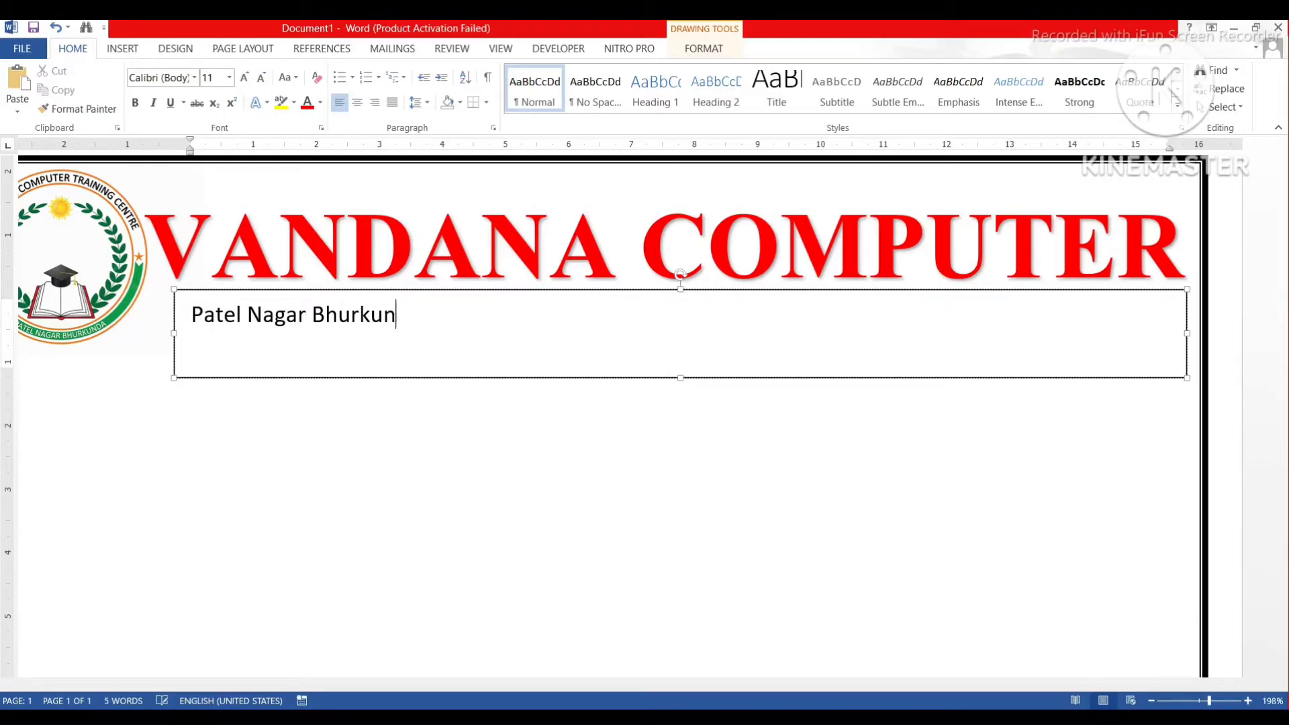
text(da , Ramga)
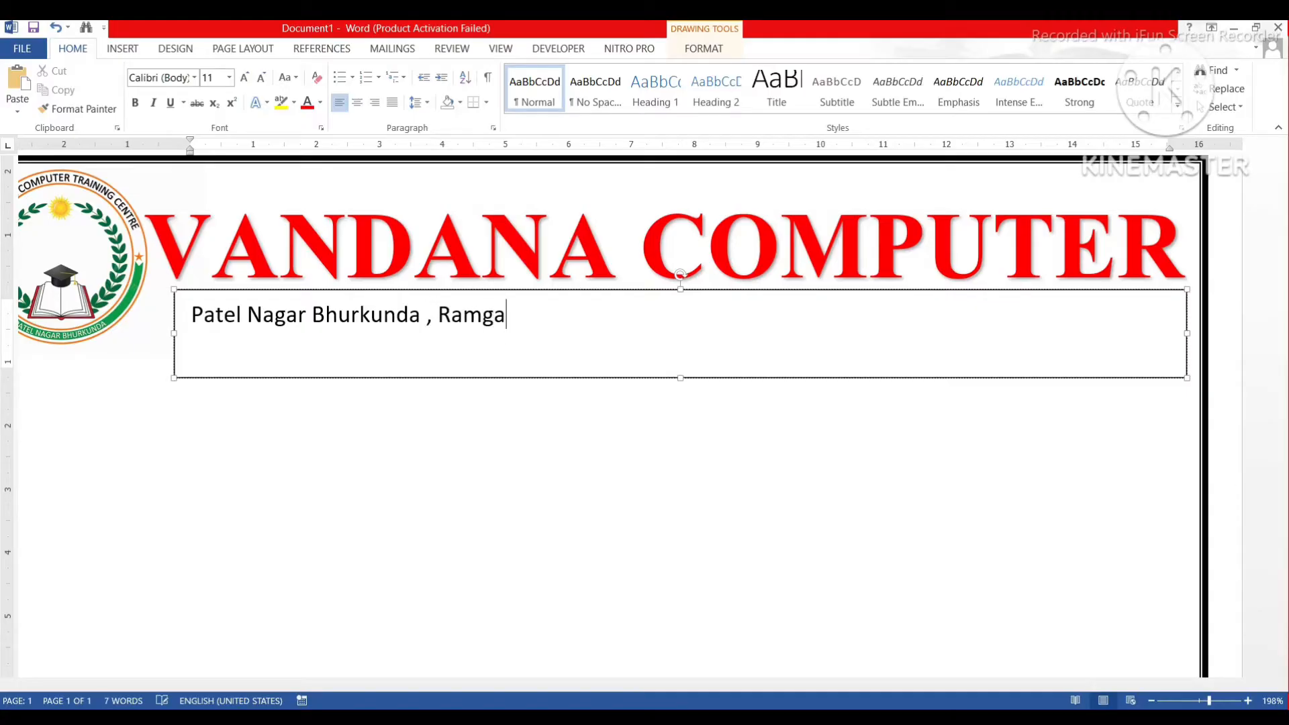
text(rh -829106)
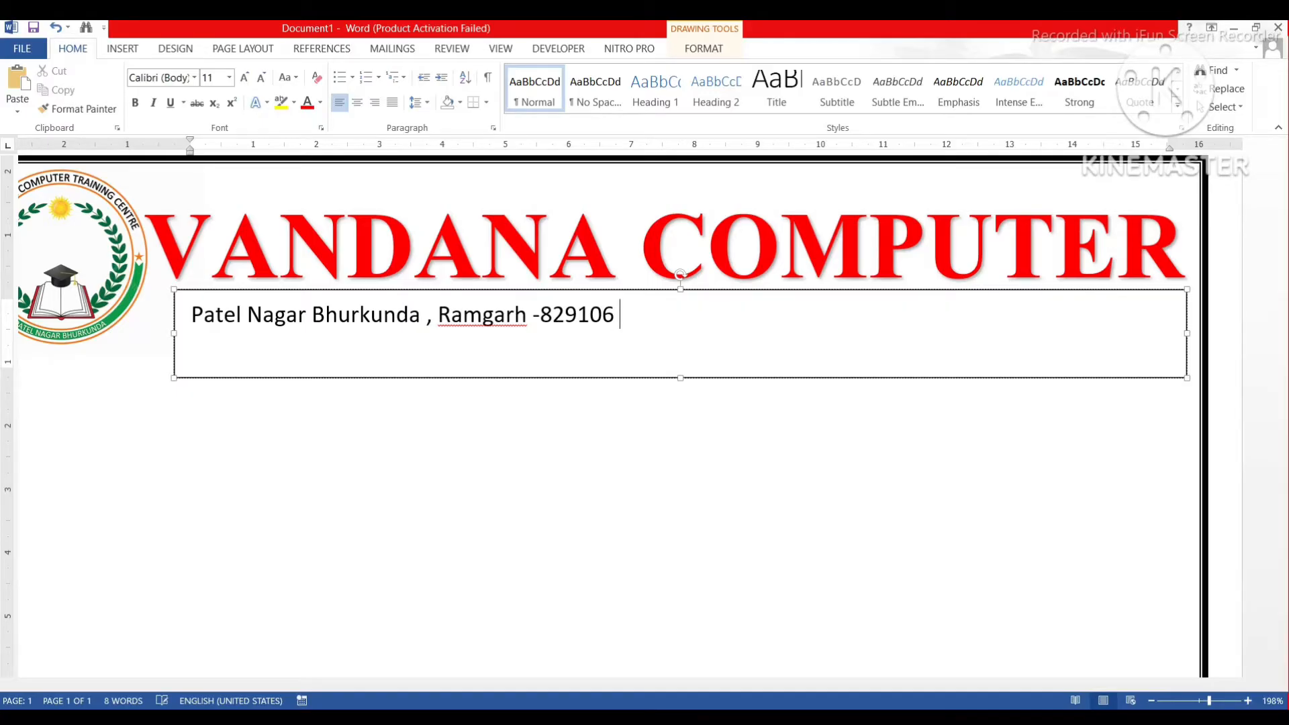
text(Jharkhand)
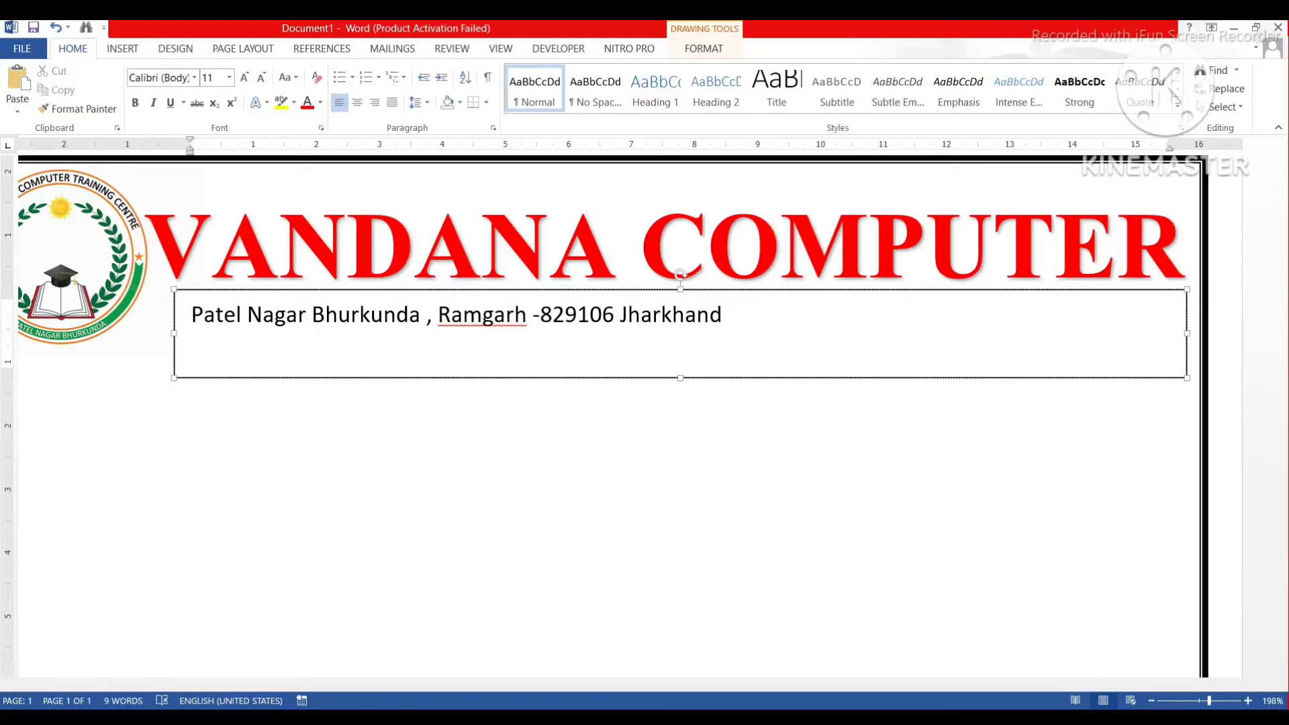
text( India)
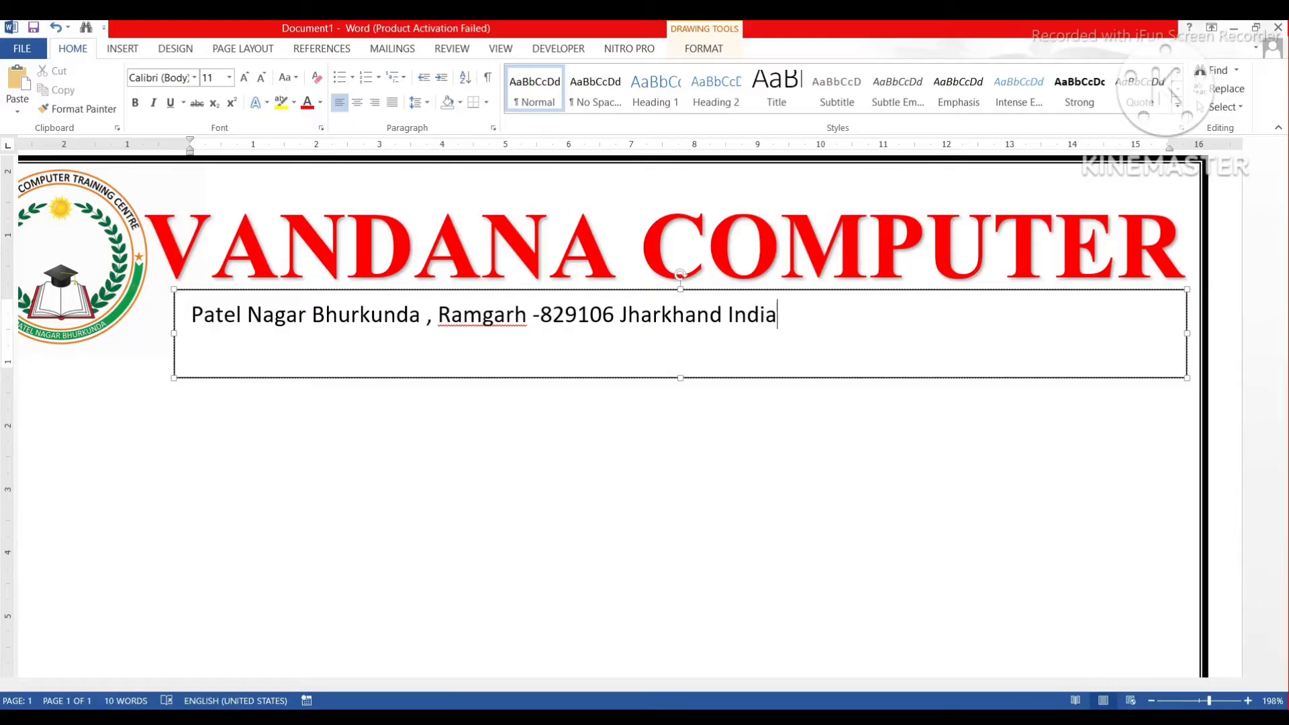
key(Return)
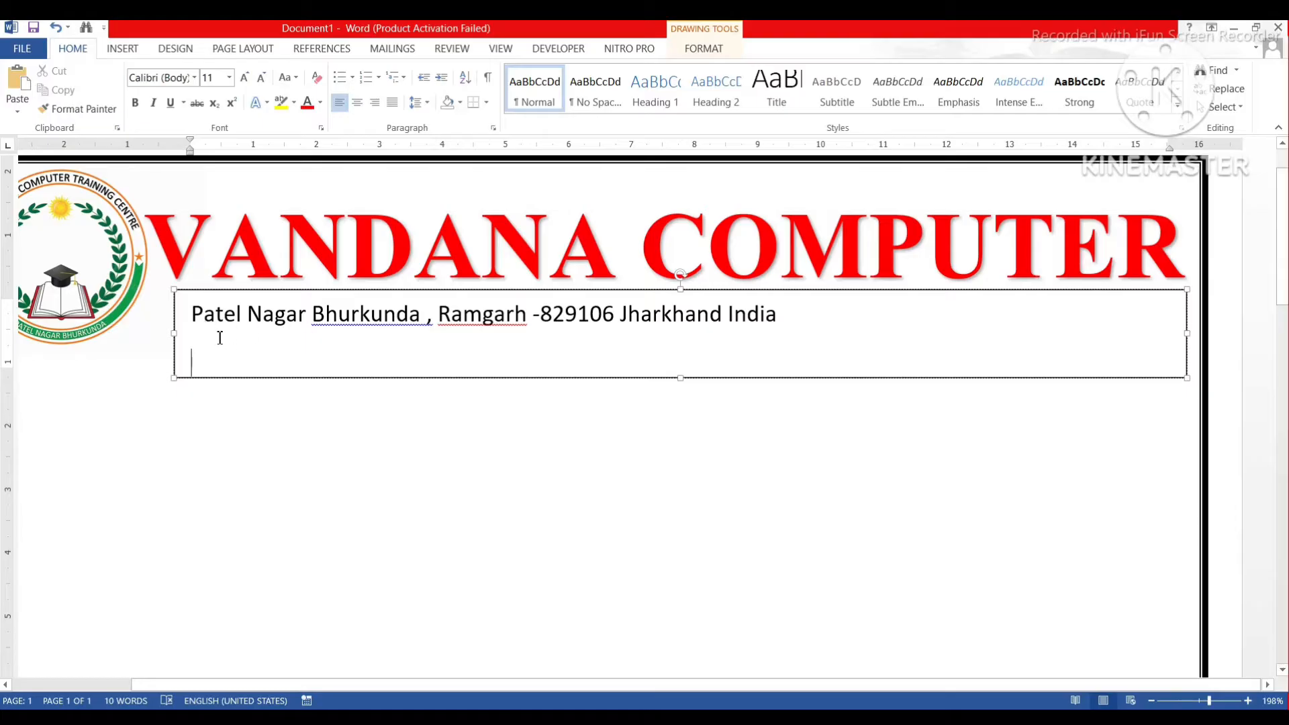
Remove the stray mistyped letter and drag the text box taller to reveal its second line.
text(F)
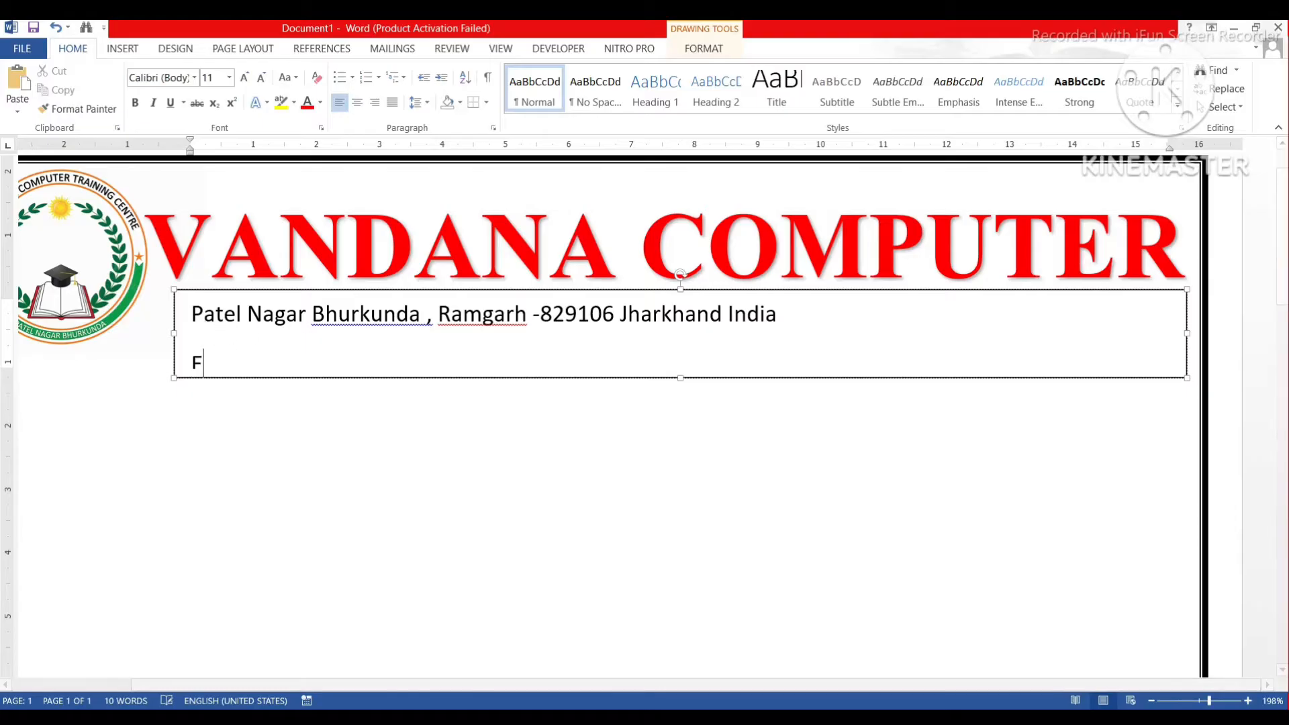
text(-m)
key(BackSpace)
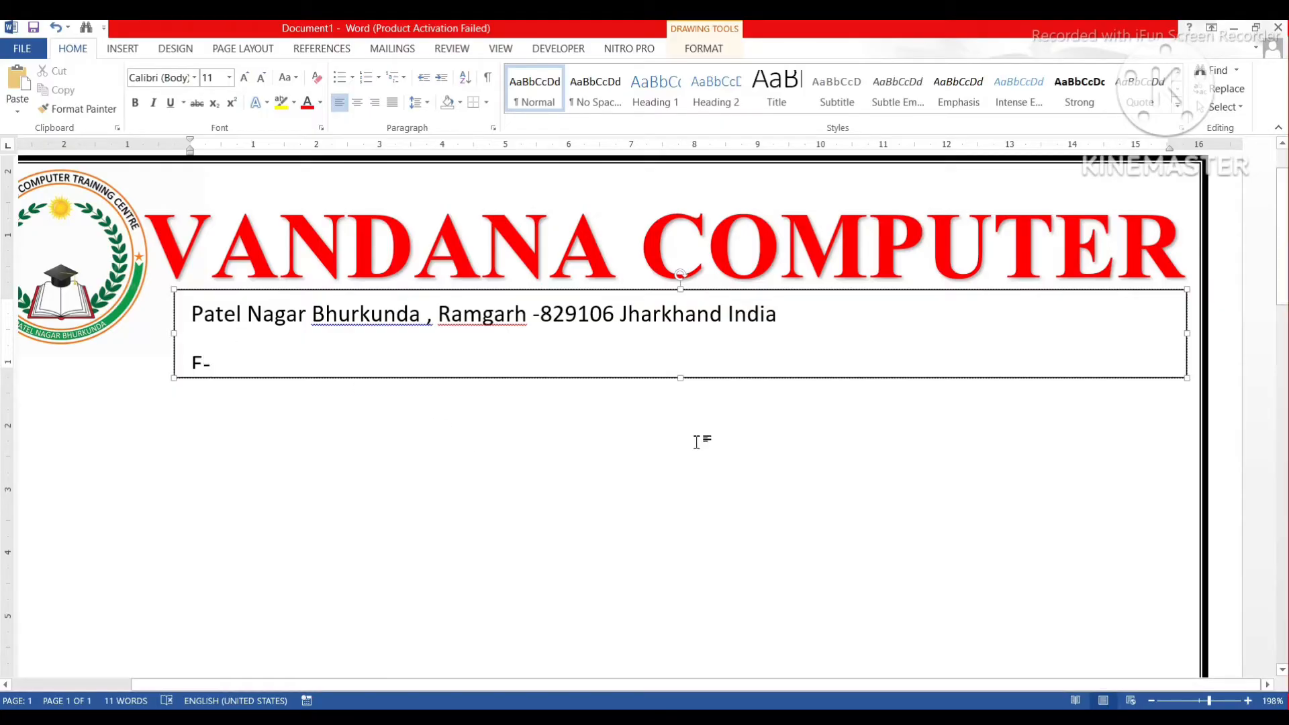
click(685, 379)
drag(685, 378, 685, 386)
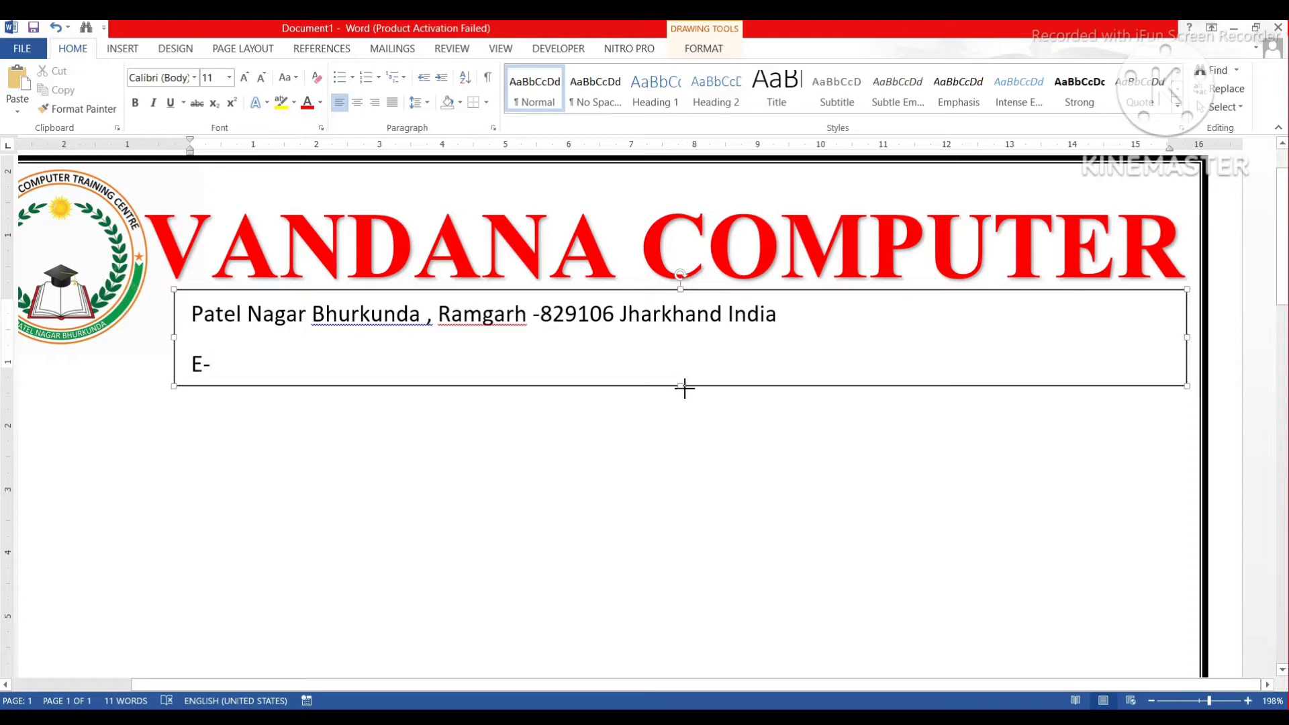
Complete the second line as 'E-Mail :' with the institute's e-mail address and a '|' separator.
click(241, 369)
click(309, 353)
text(Mail)
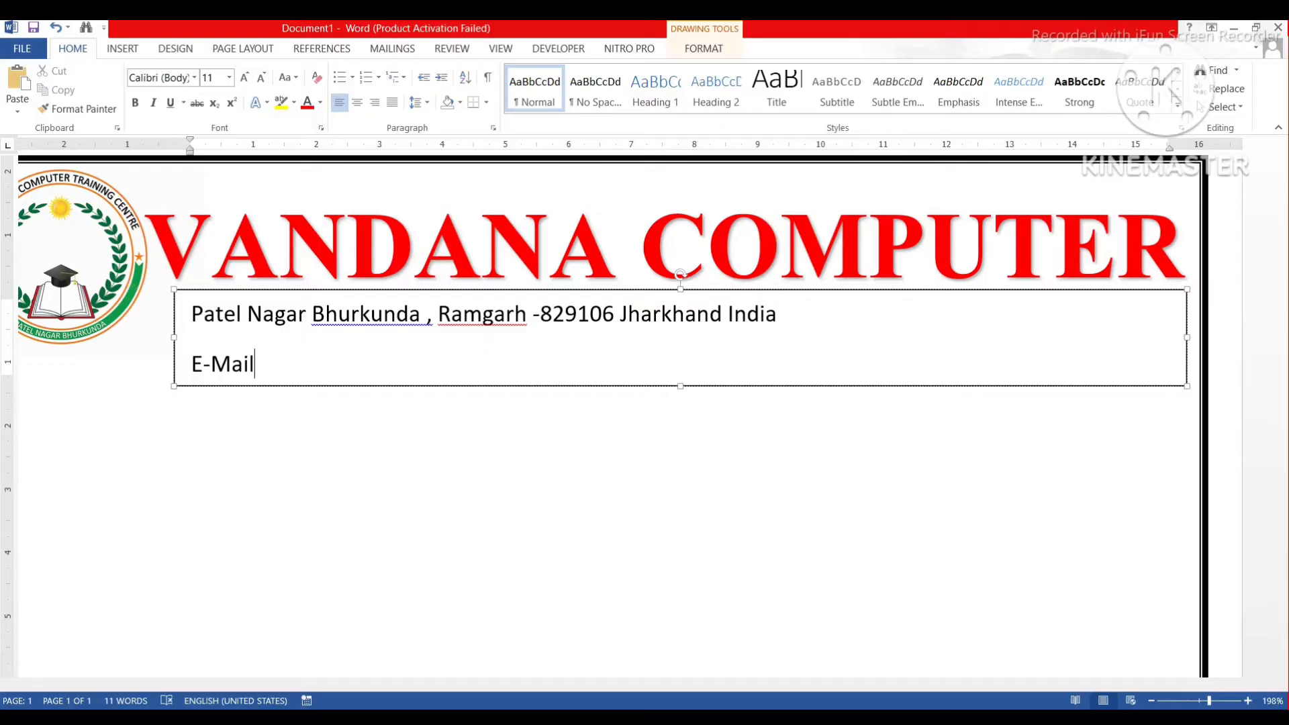
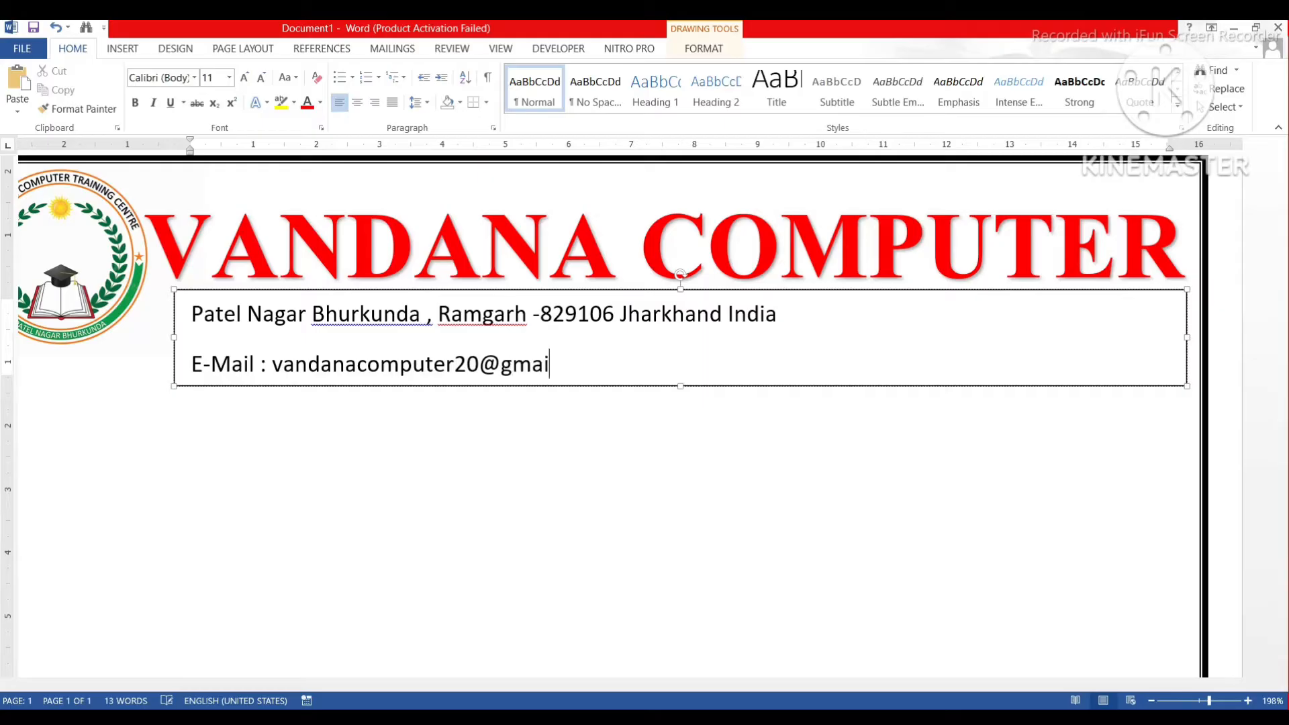
text(|)
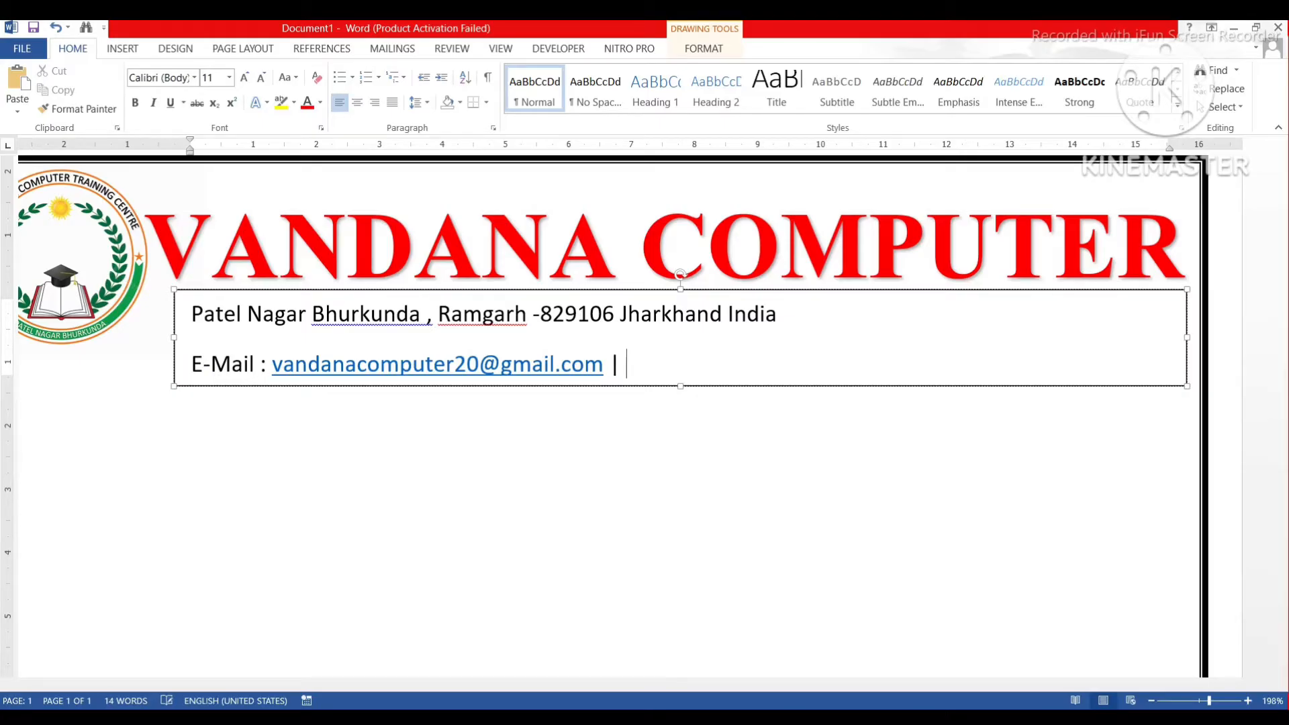
Recolour the e-mail address from blue to black and continue the line with '|Phone'.
drag(608, 371, 272, 367)
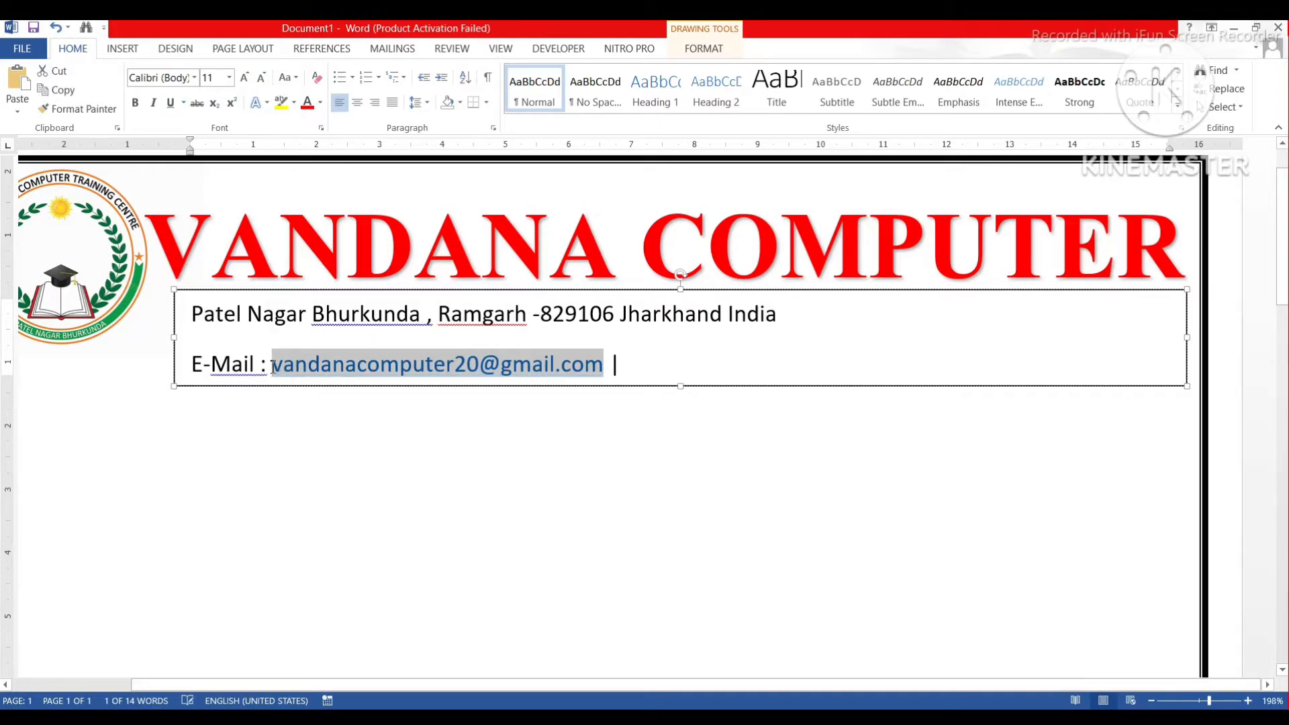
click(308, 104)
click(323, 105)
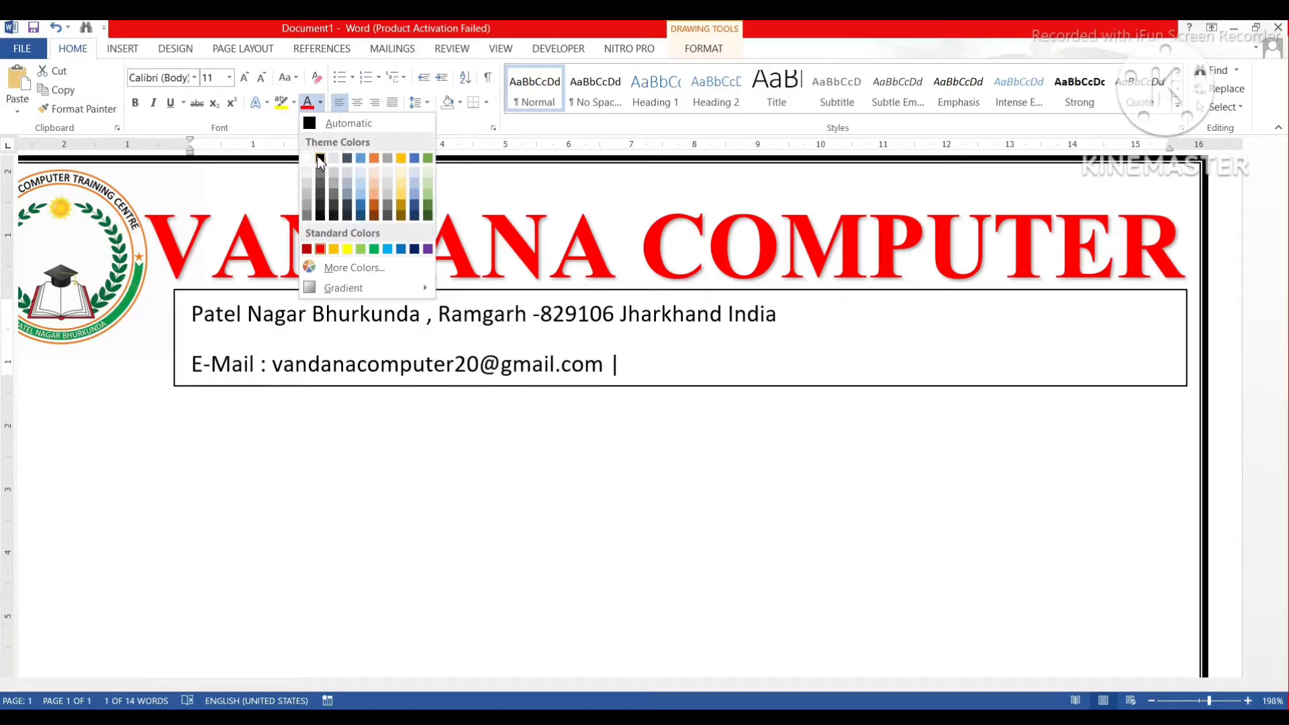
click(321, 159)
click(640, 364)
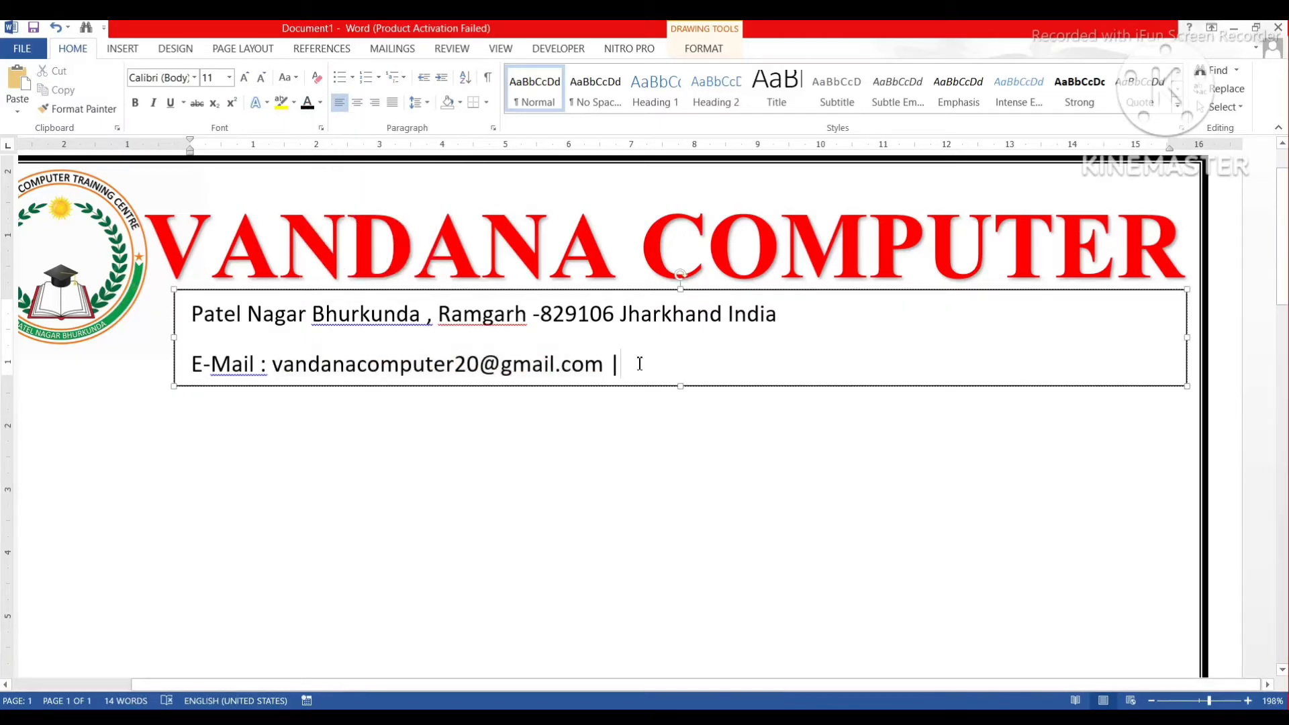
text(|Phone)
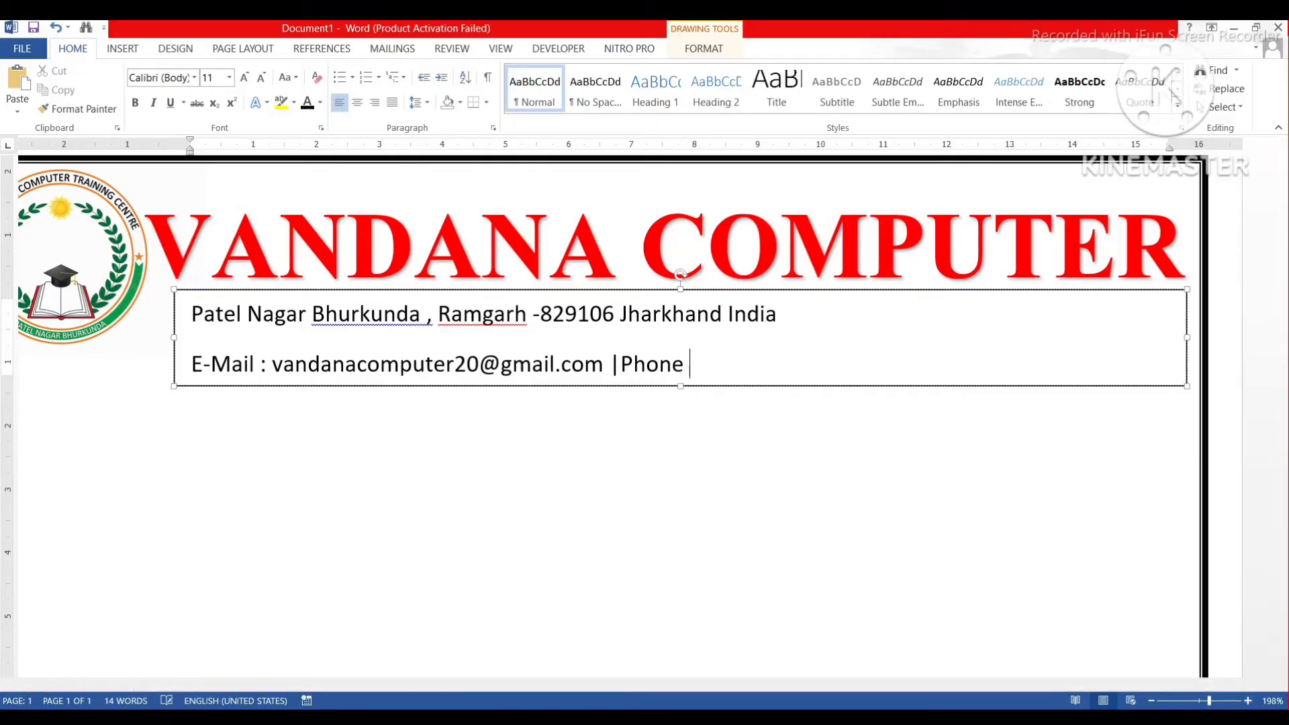
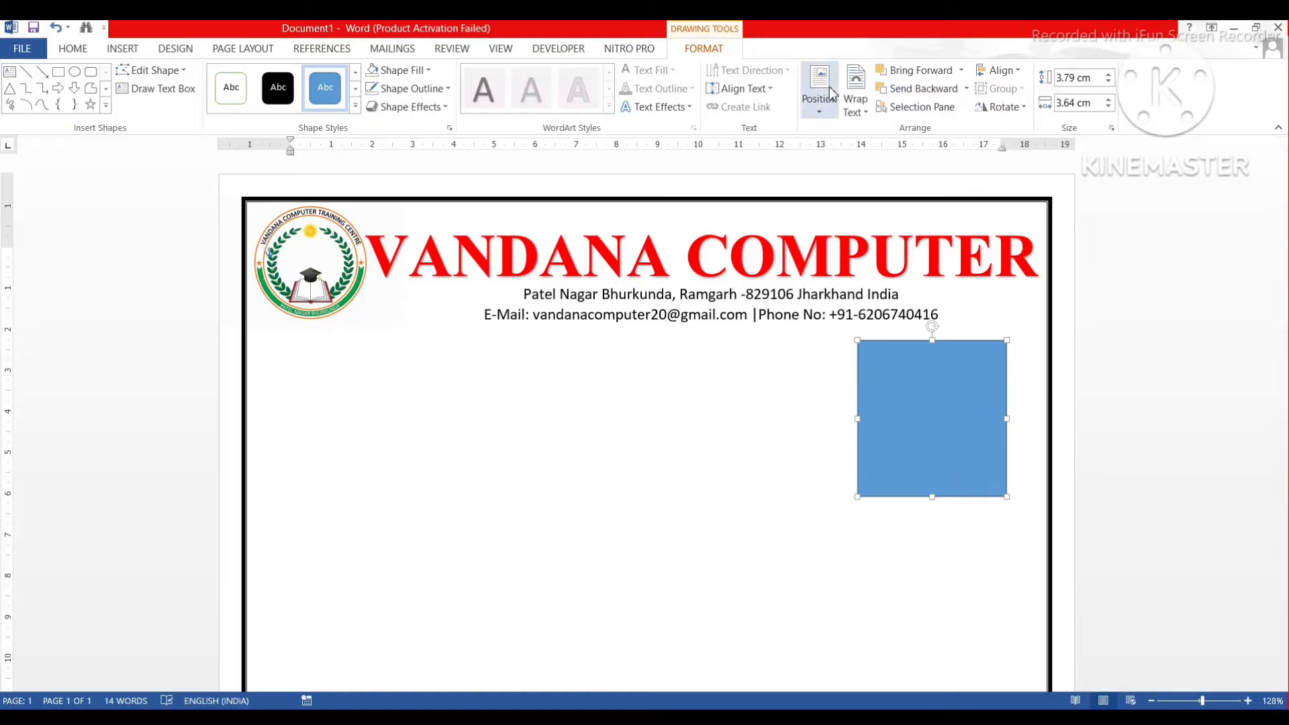
Float the blue rectangle in front of the text and shift it slightly right.
click(856, 97)
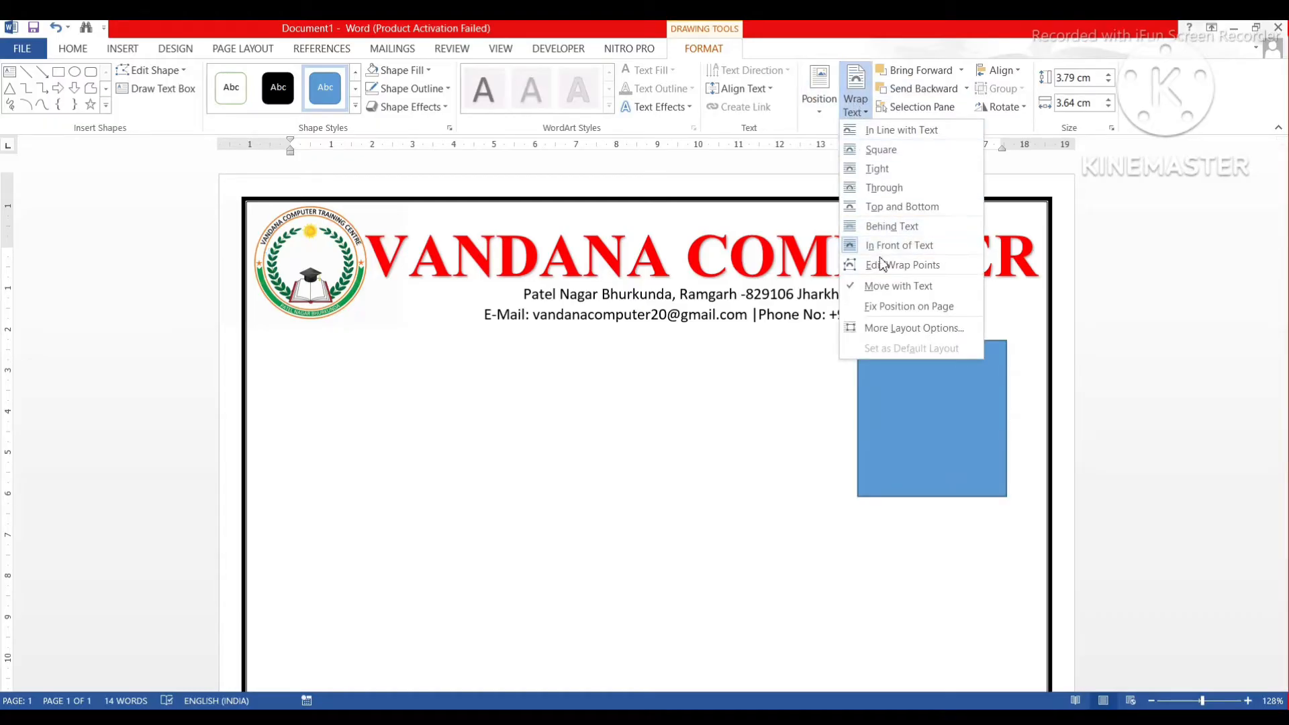
click(879, 246)
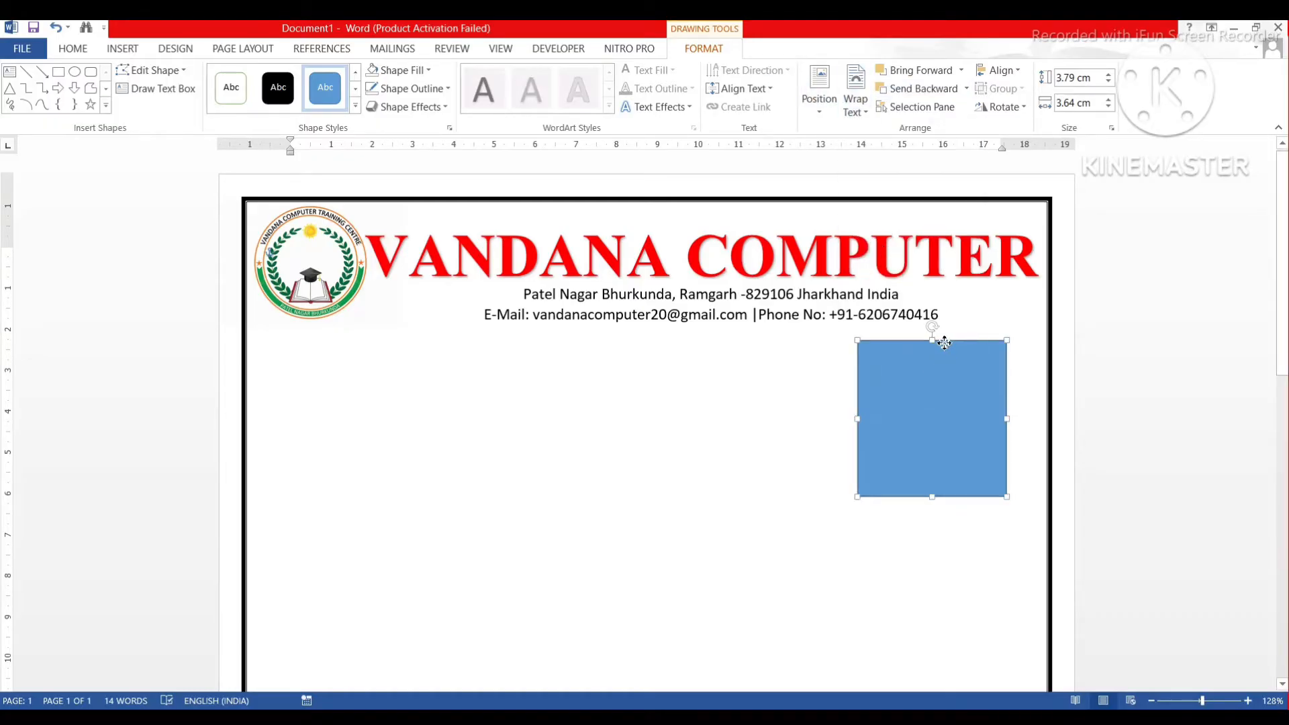
drag(944, 344, 965, 335)
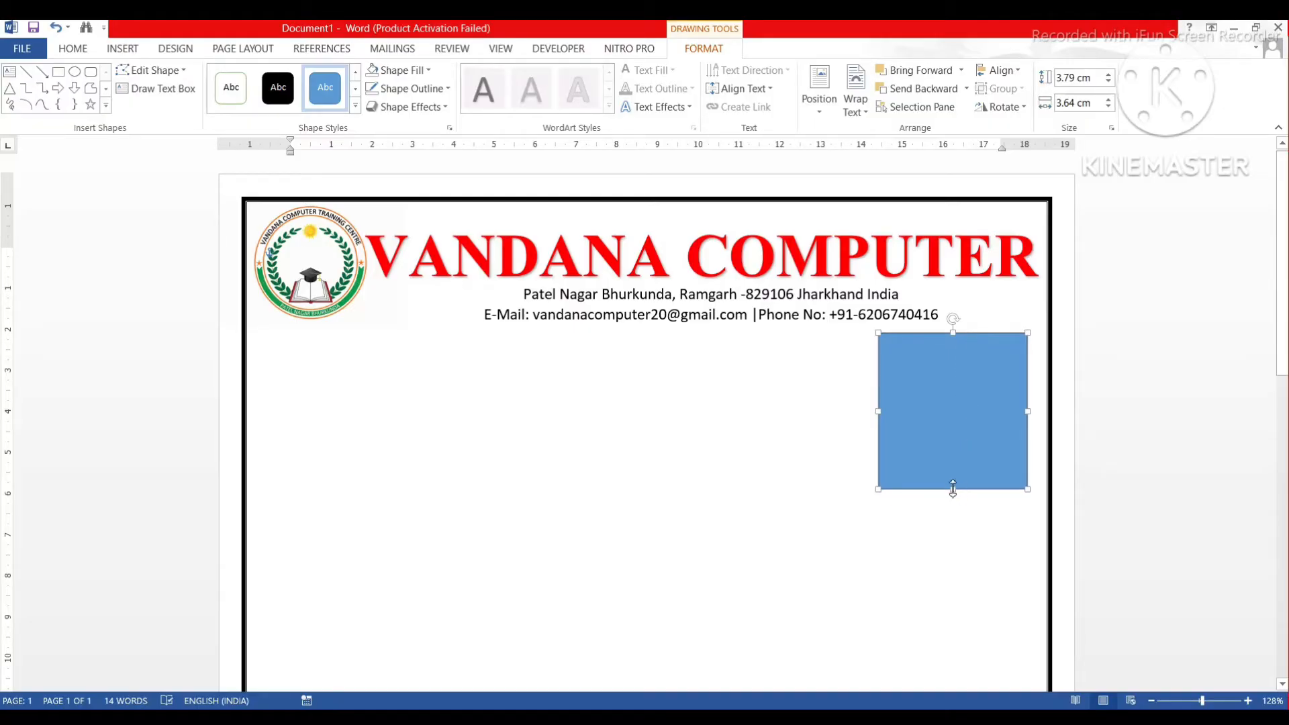
Resize the rectangle to about 3.93 × 3.3 cm and start adding text inside it.
drag(954, 494, 954, 498)
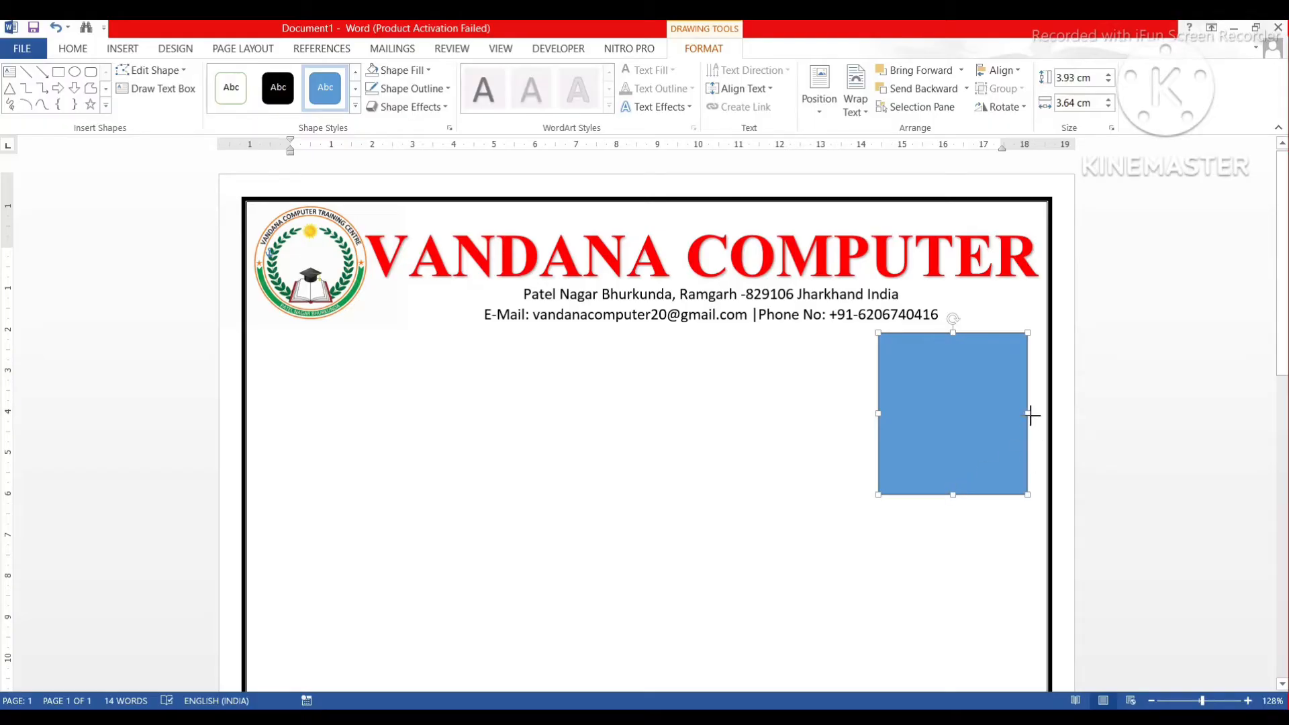
drag(1028, 415, 965, 416)
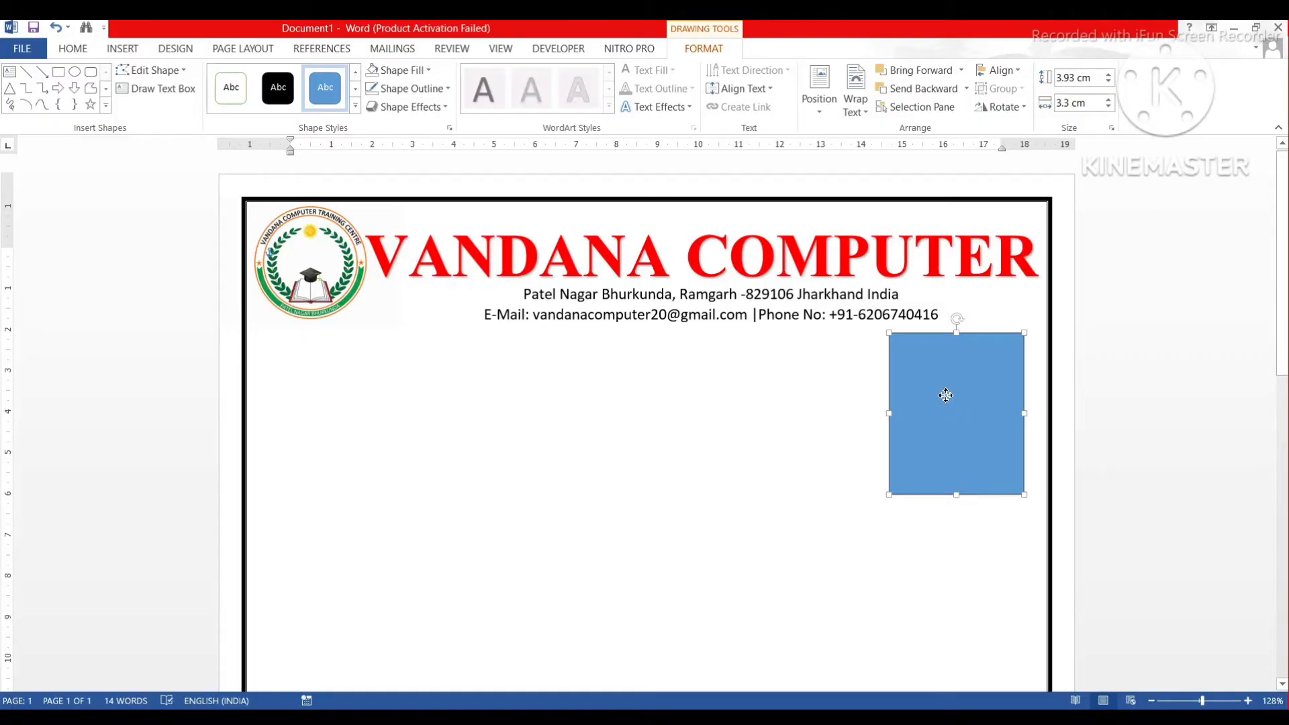
right_click(944, 394)
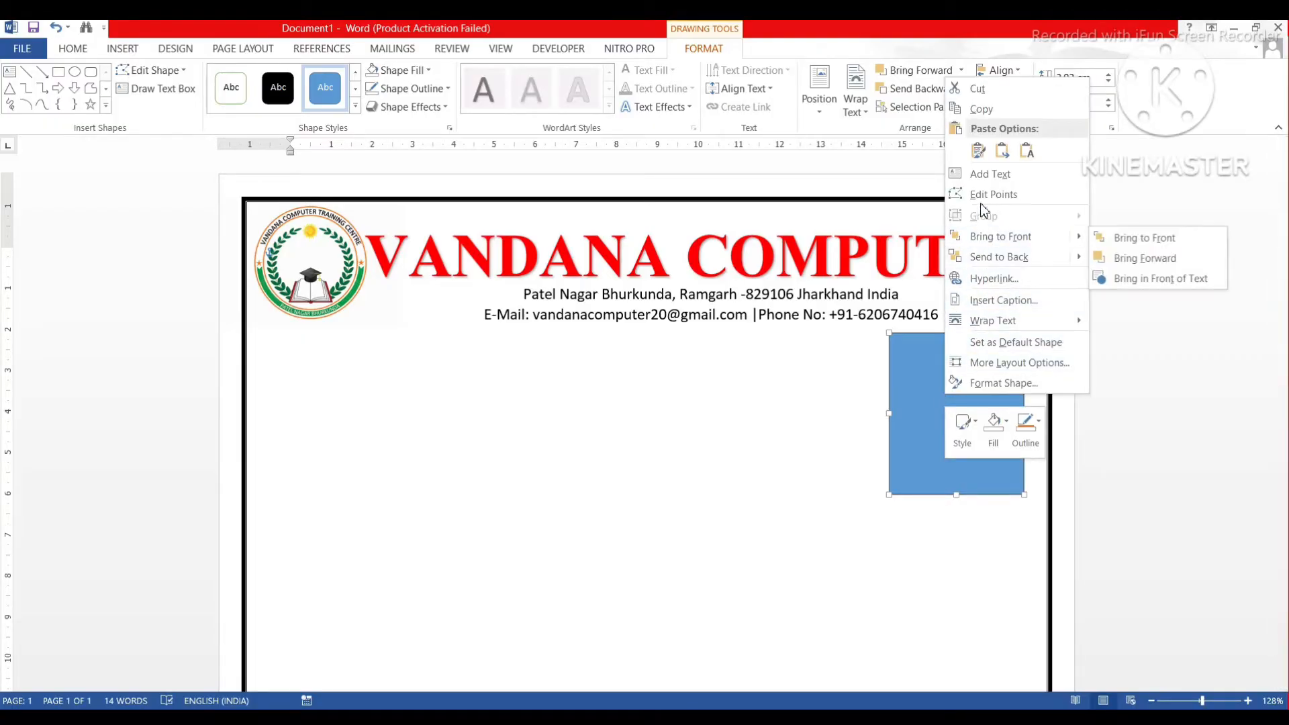
click(987, 175)
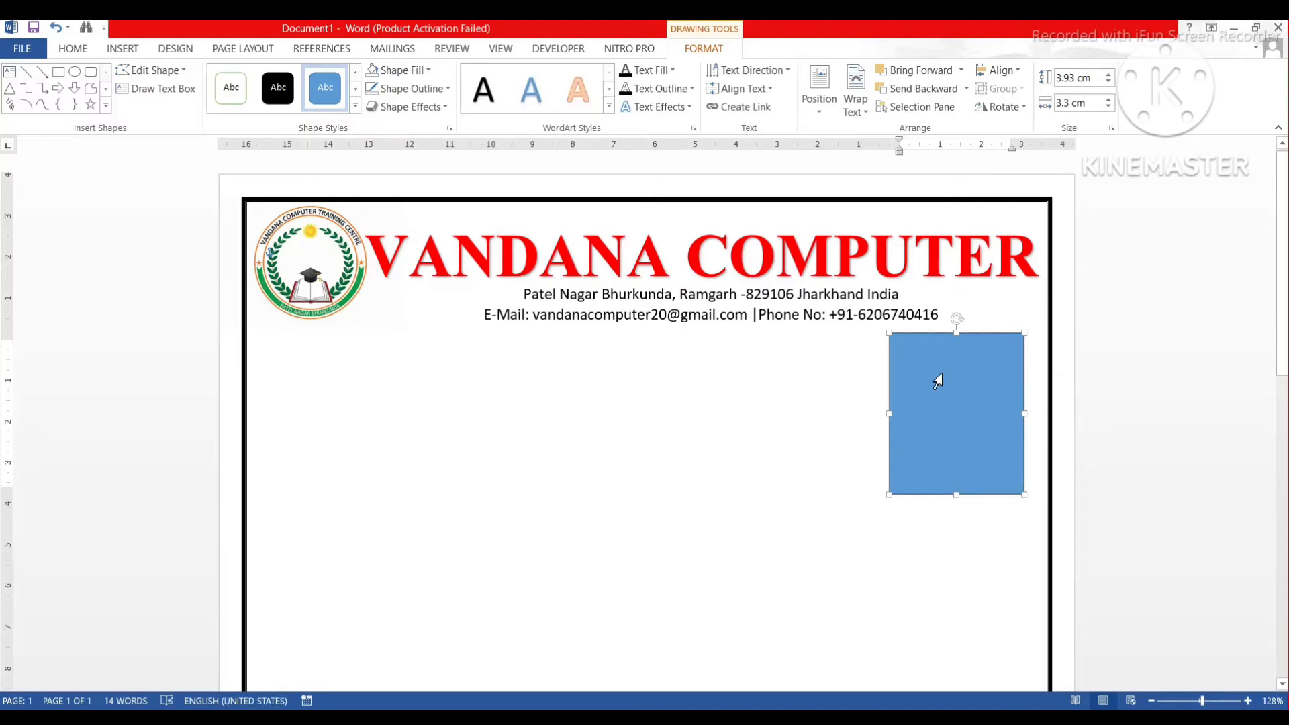
Type 'Passport size' and 'Photo' on two lines in the rectangle, then select both lines.
text(P)
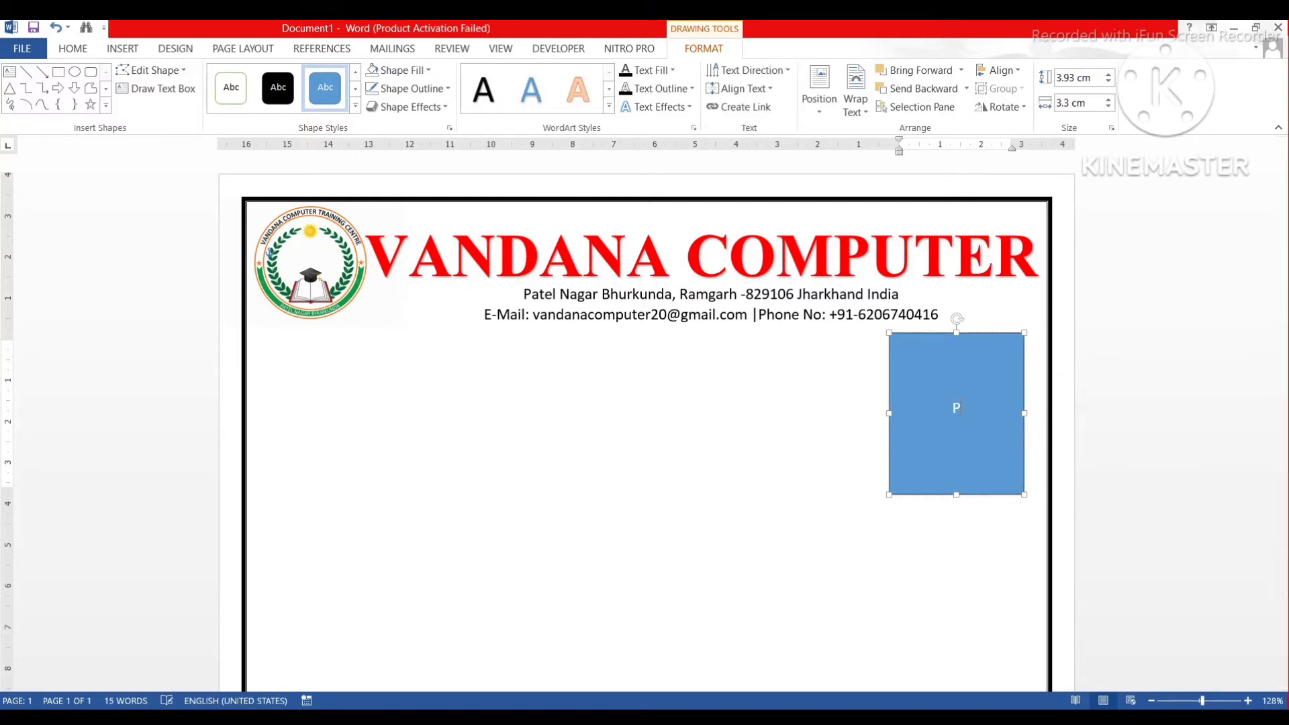
text(assport size P)
key(BackSpace)
key(Return)
text(Photo)
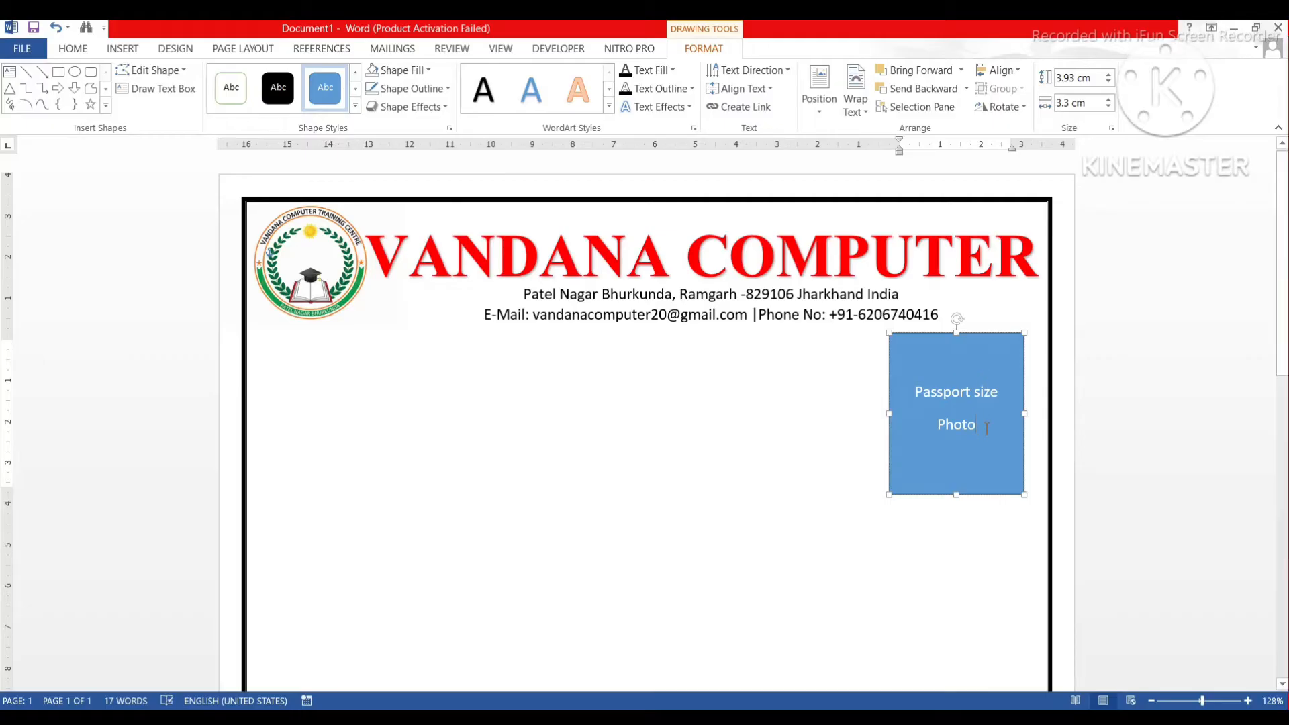
drag(986, 428, 915, 393)
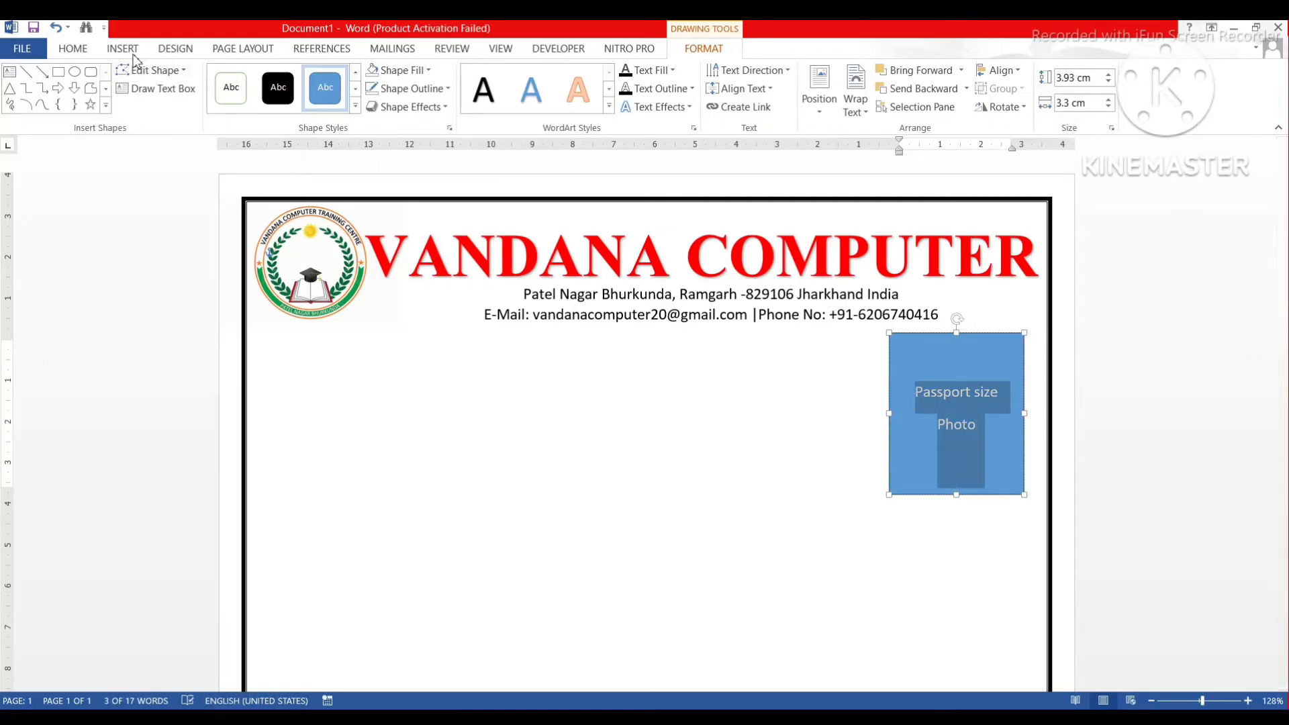
Make the photo box text black and remove its blue fill.
click(73, 49)
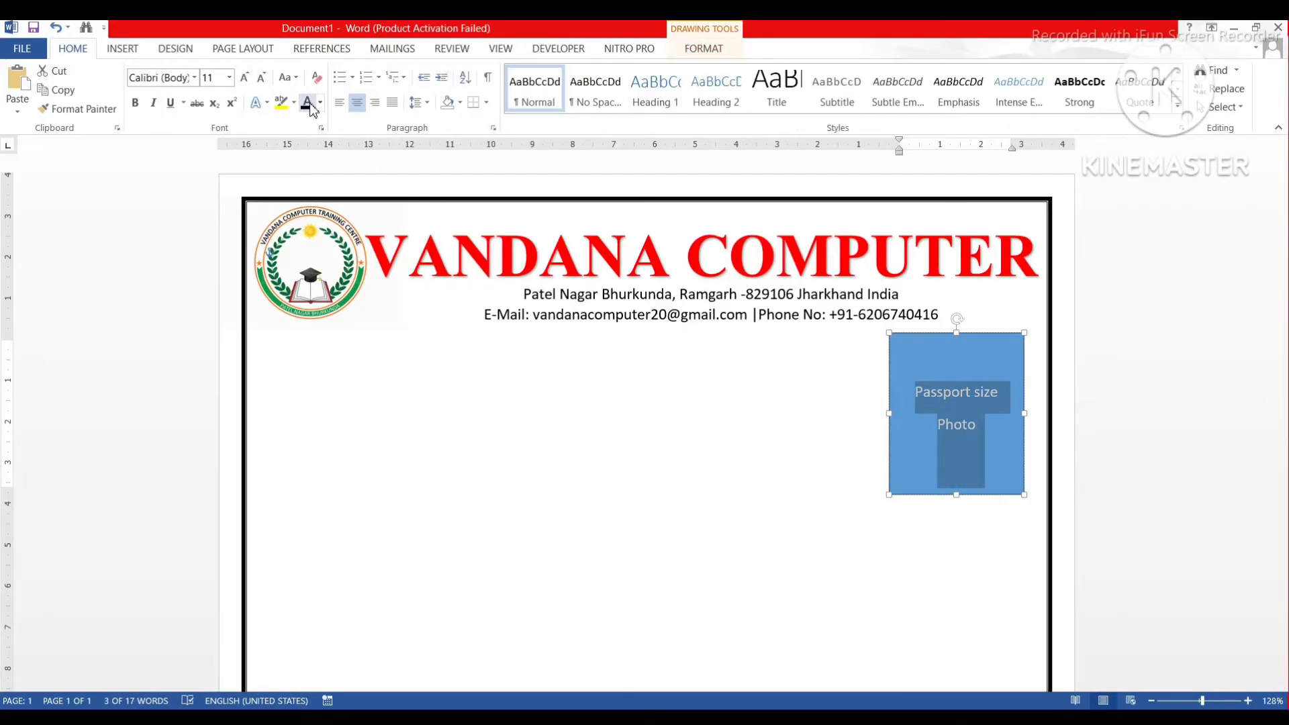
click(309, 106)
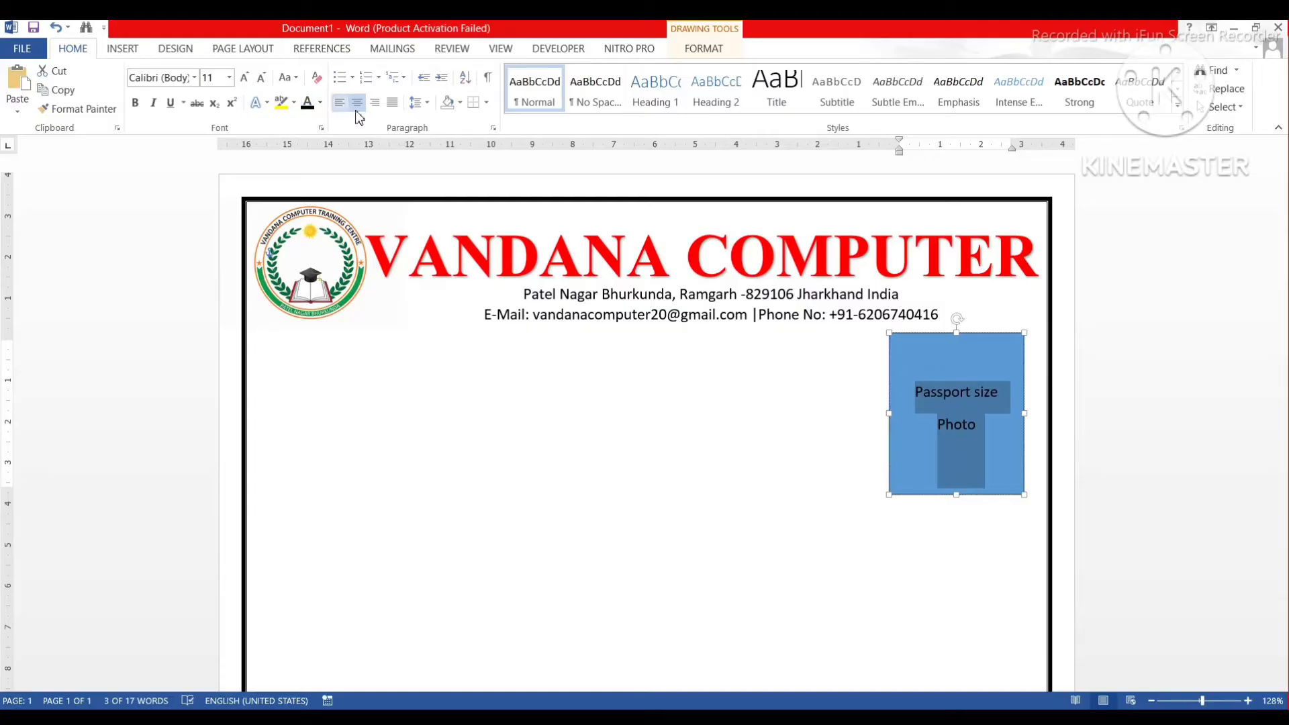
click(706, 54)
click(399, 70)
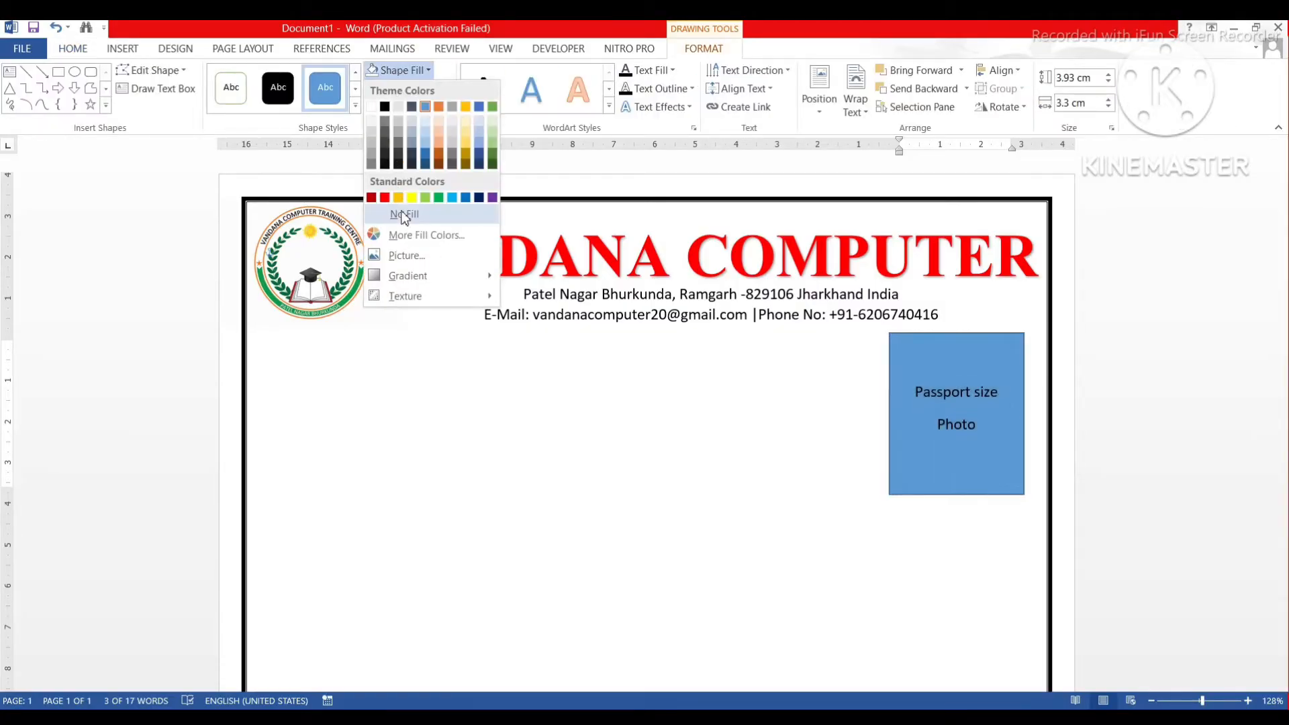
click(404, 215)
Give the photo box a black outline with 2¼ pt weight.
click(411, 88)
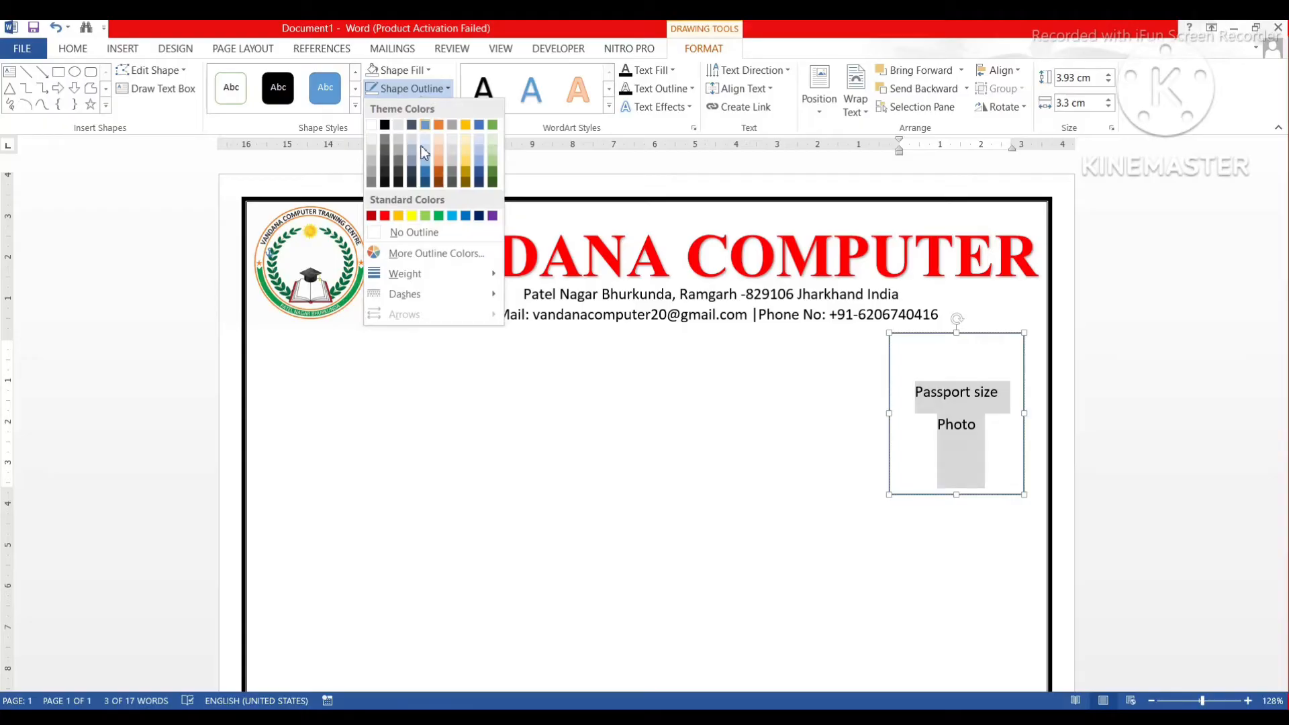
click(384, 126)
click(422, 88)
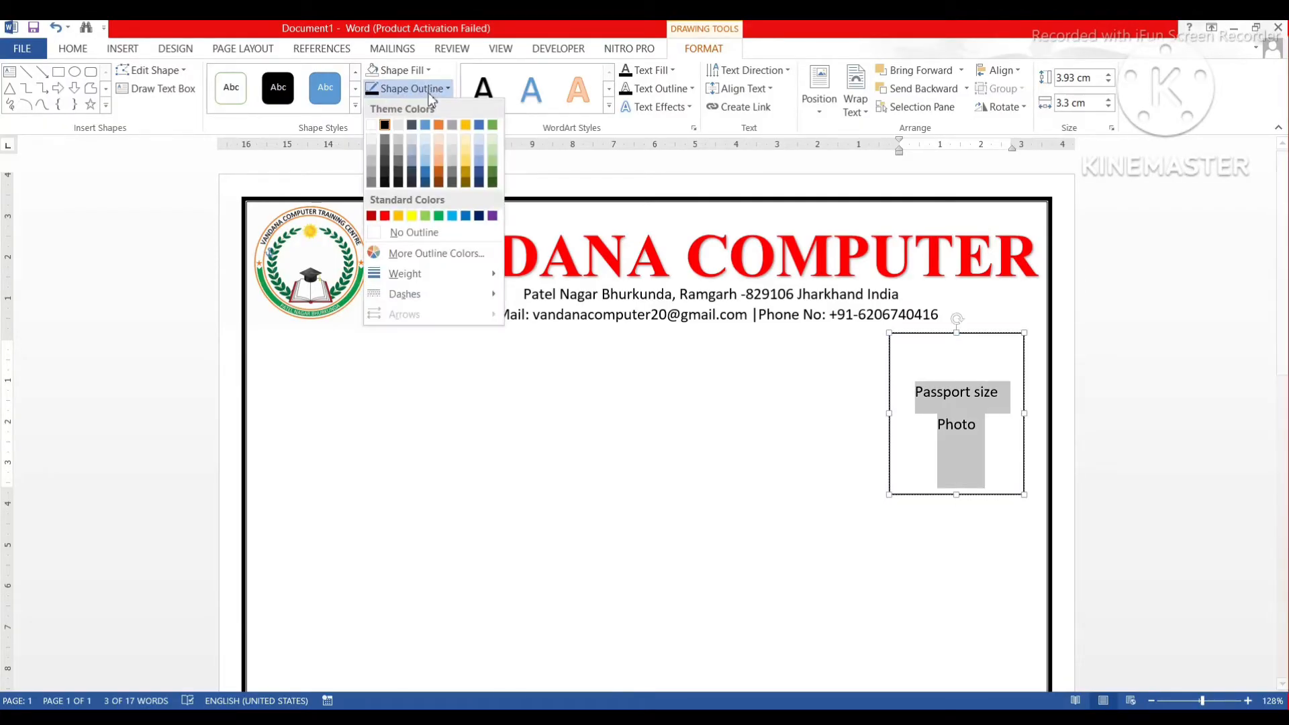
mouse_move(405, 273)
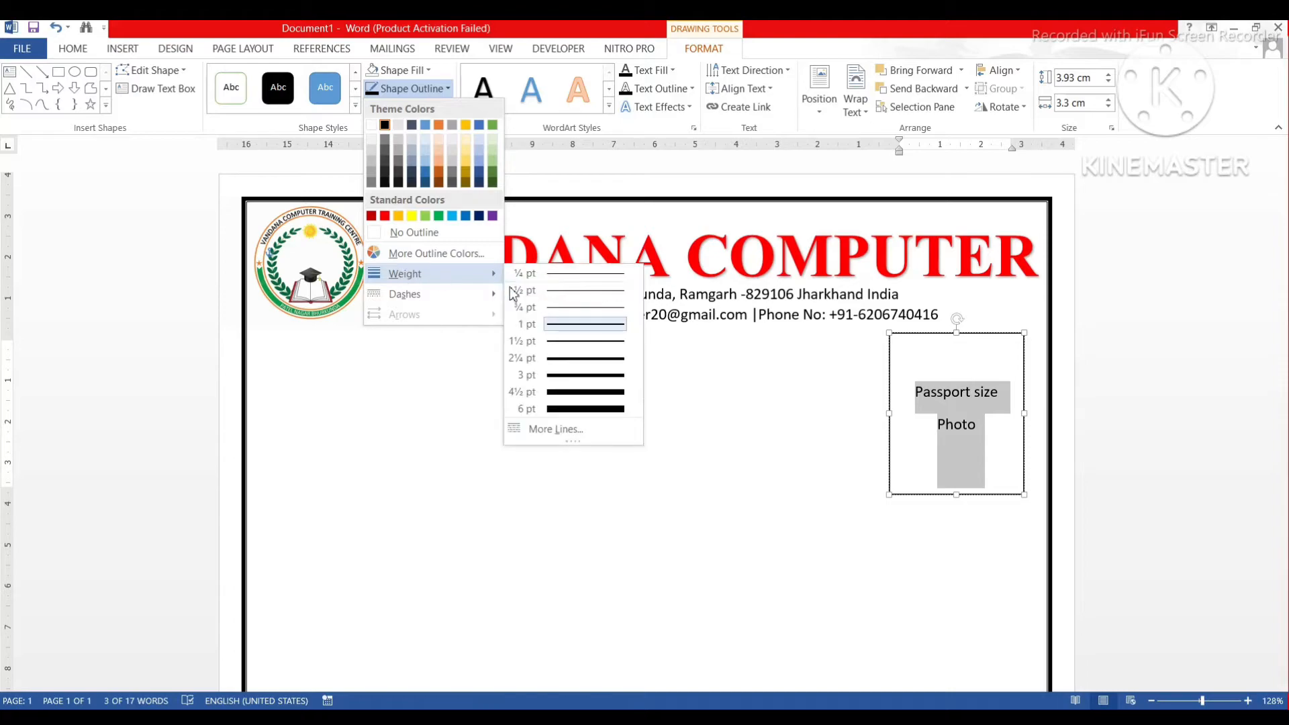
click(569, 359)
Shorten the photo box slightly from the bottom to about 3.53 × 3.3 cm.
click(692, 378)
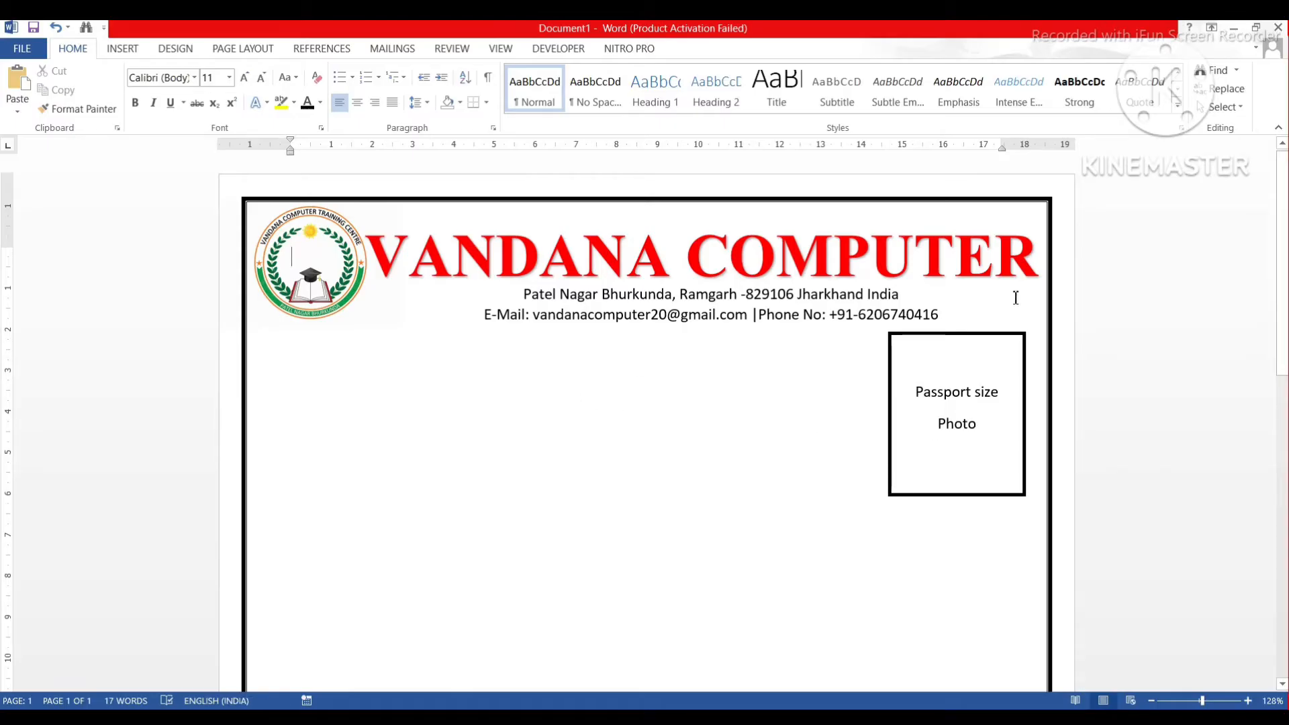
click(963, 495)
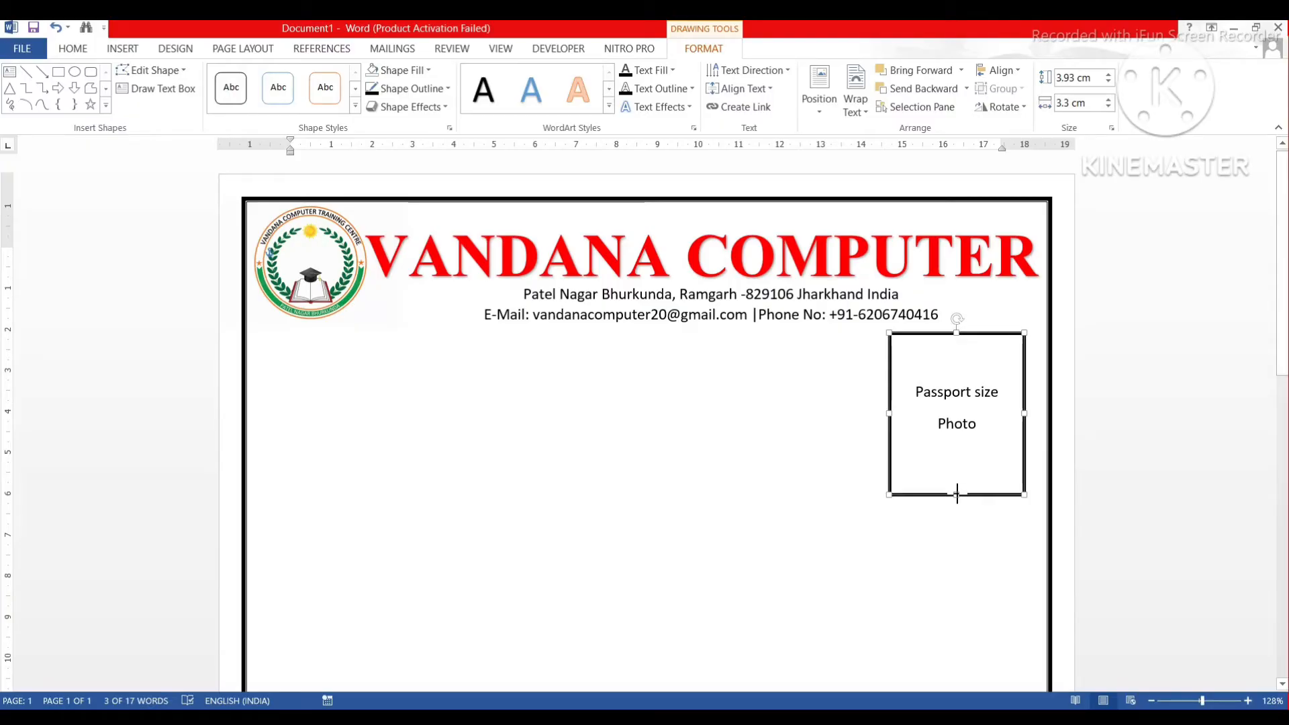
drag(957, 495, 957, 479)
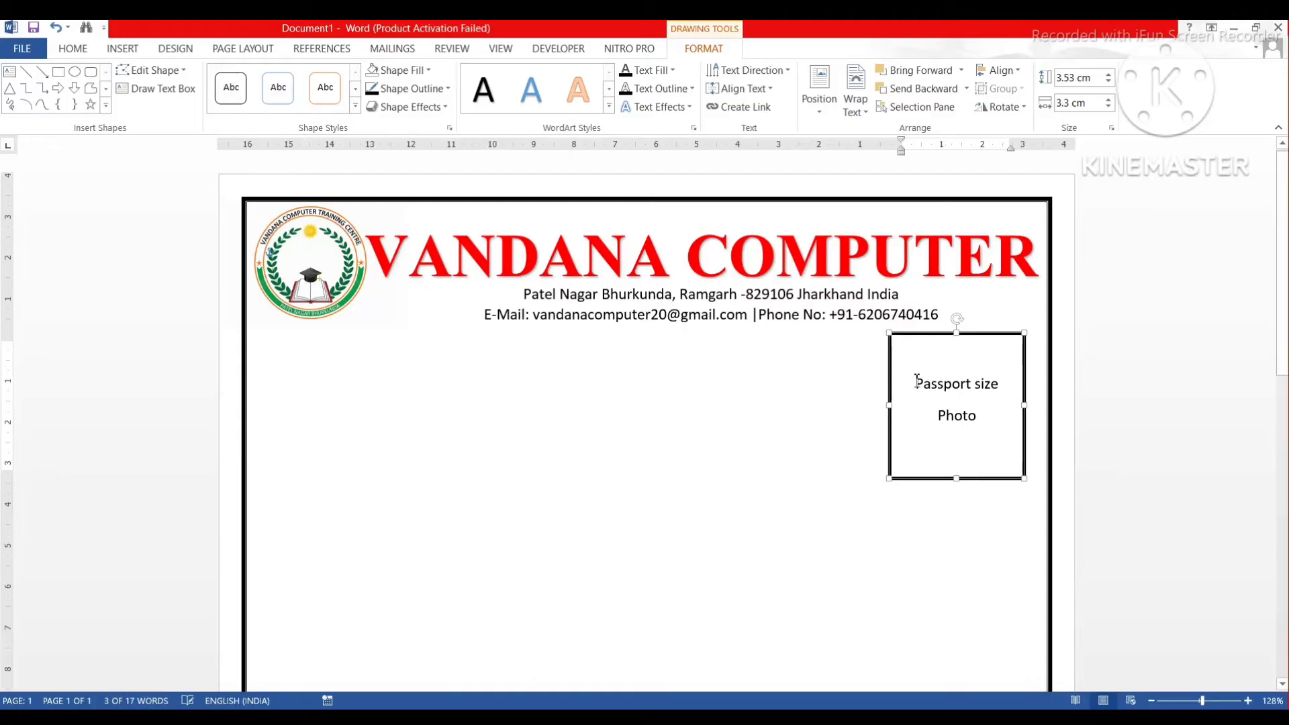
click(822, 388)
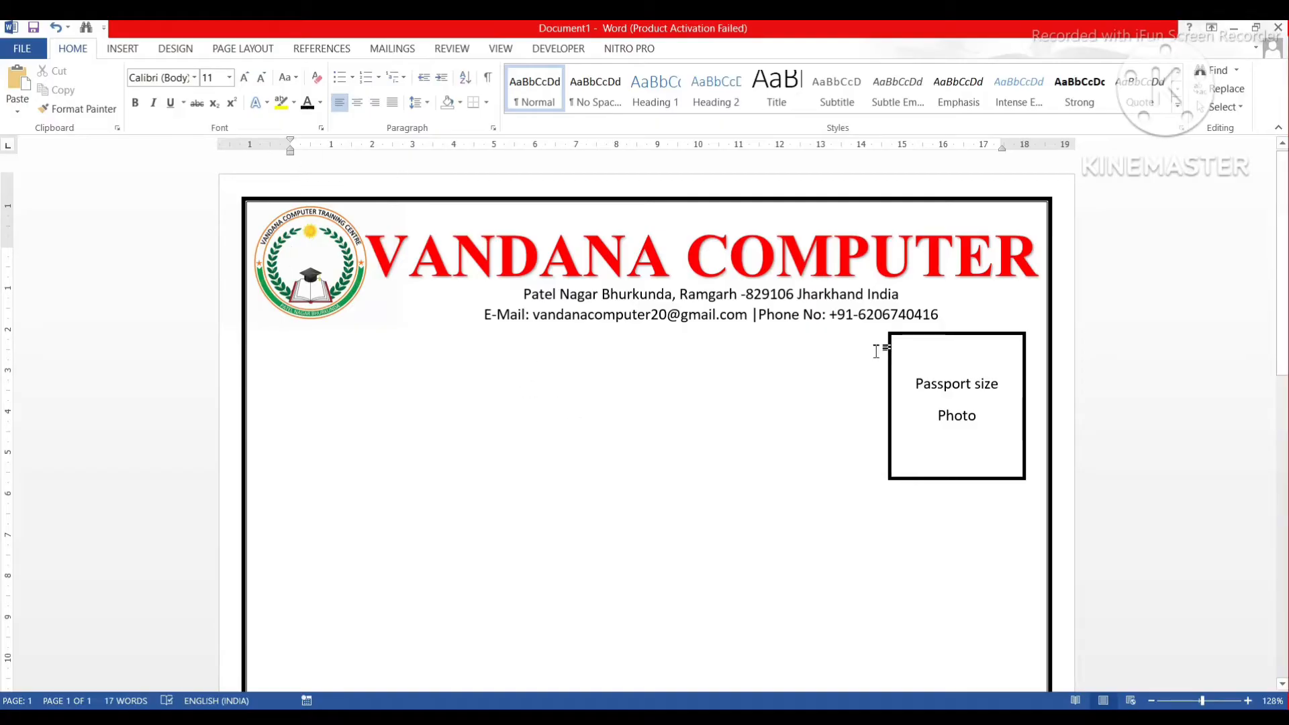
Draw a wide text box below the contact lines and type 'ADMISSION FORM'.
click(118, 51)
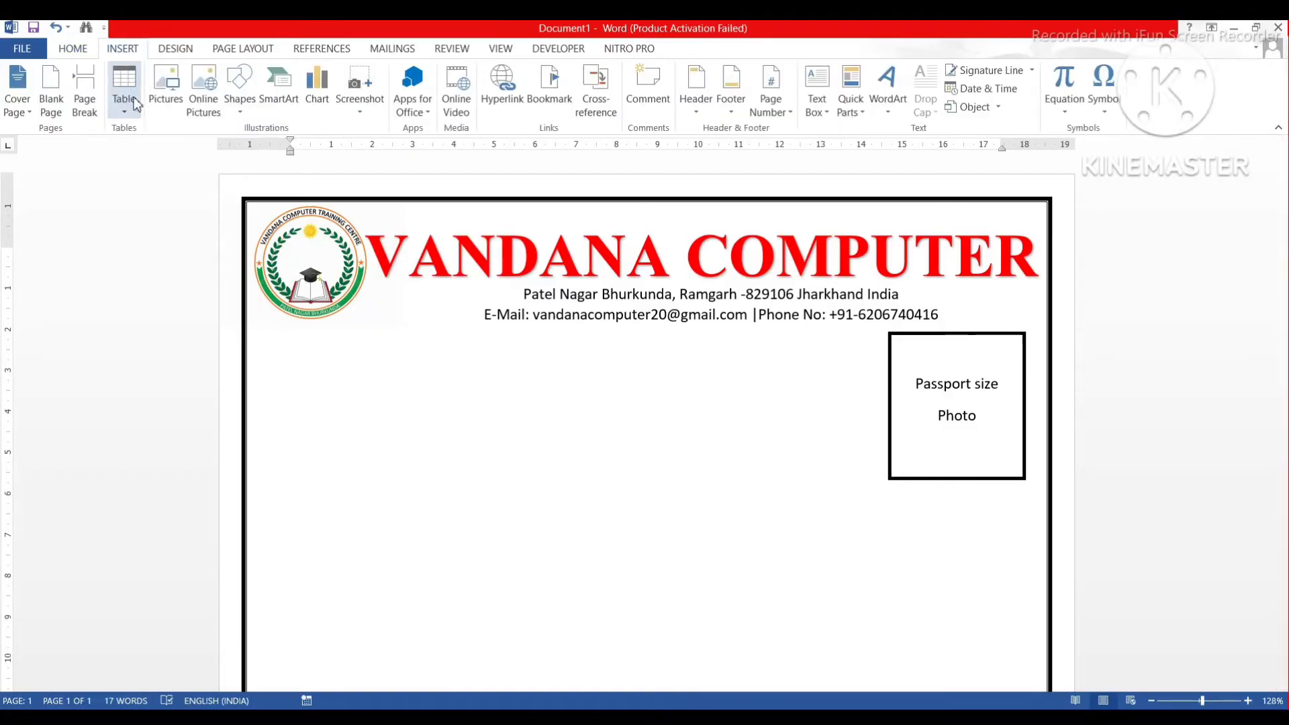
click(239, 88)
click(233, 147)
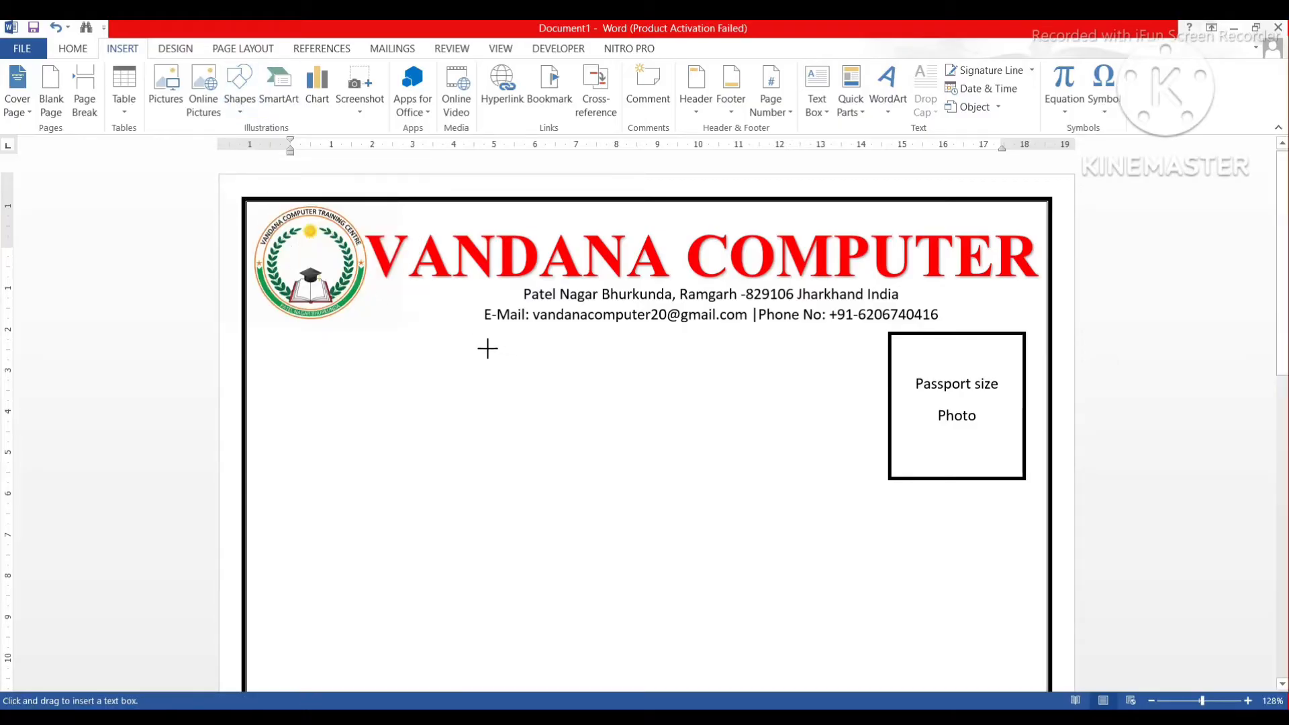
mouse_move(460, 359)
mouse_down()
mouse_move(596, 397)
mouse_move(786, 401)
mouse_up()
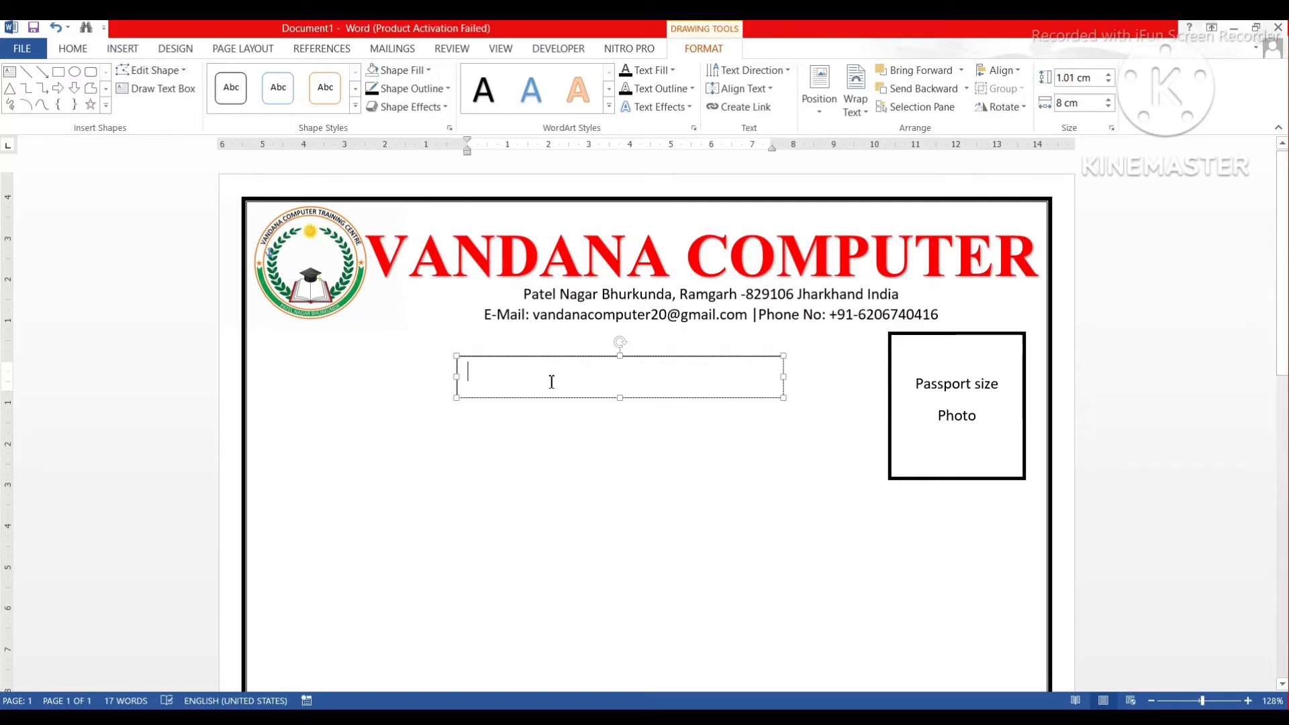
text(AD)
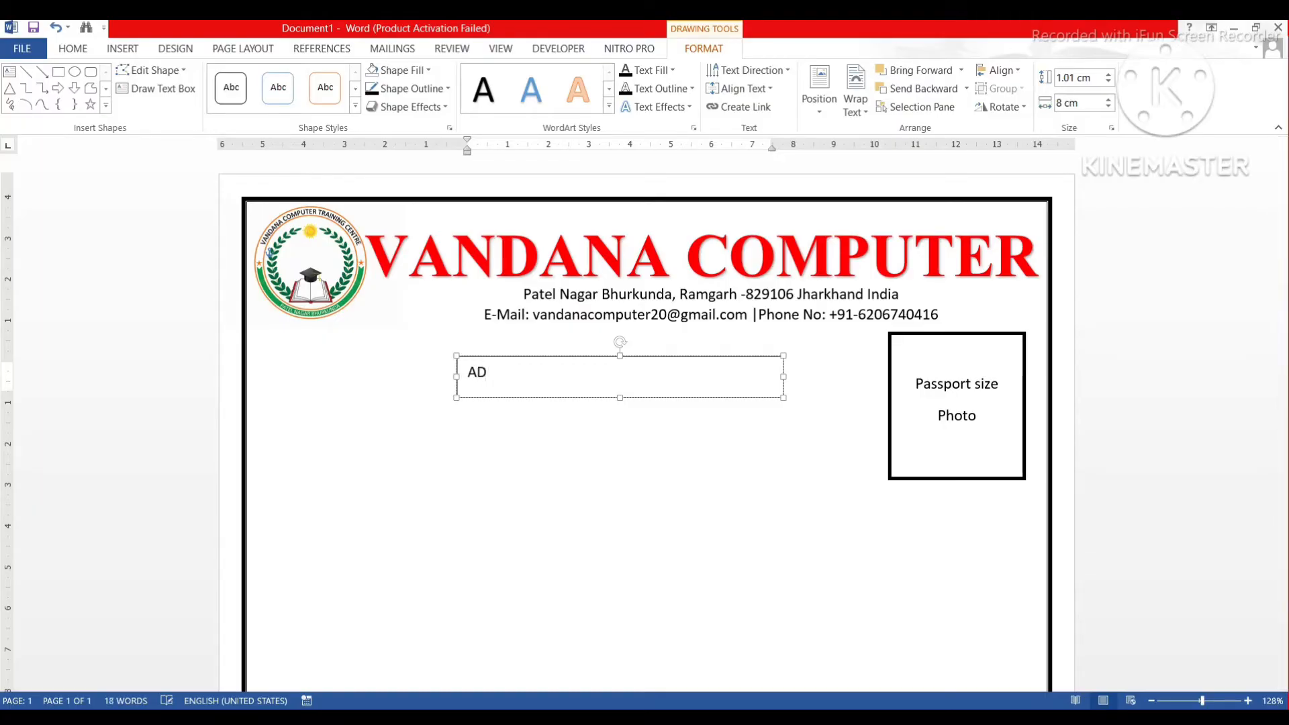
text(MISSION fO)
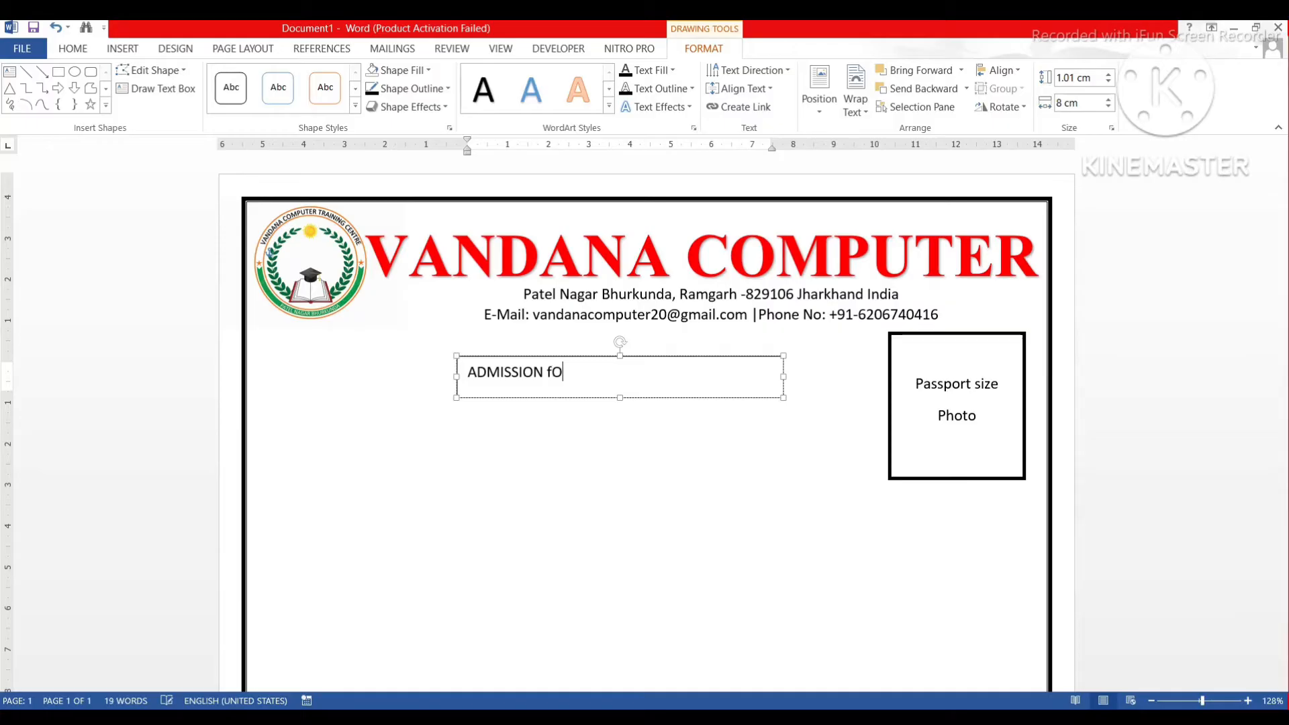
text(RM)
key(BackSpace)
key(BackSpace)
key(BackSpace)
text(ORM)
Centre the ADMISSION FORM line within its text box and select the font size field.
triple_click(550, 382)
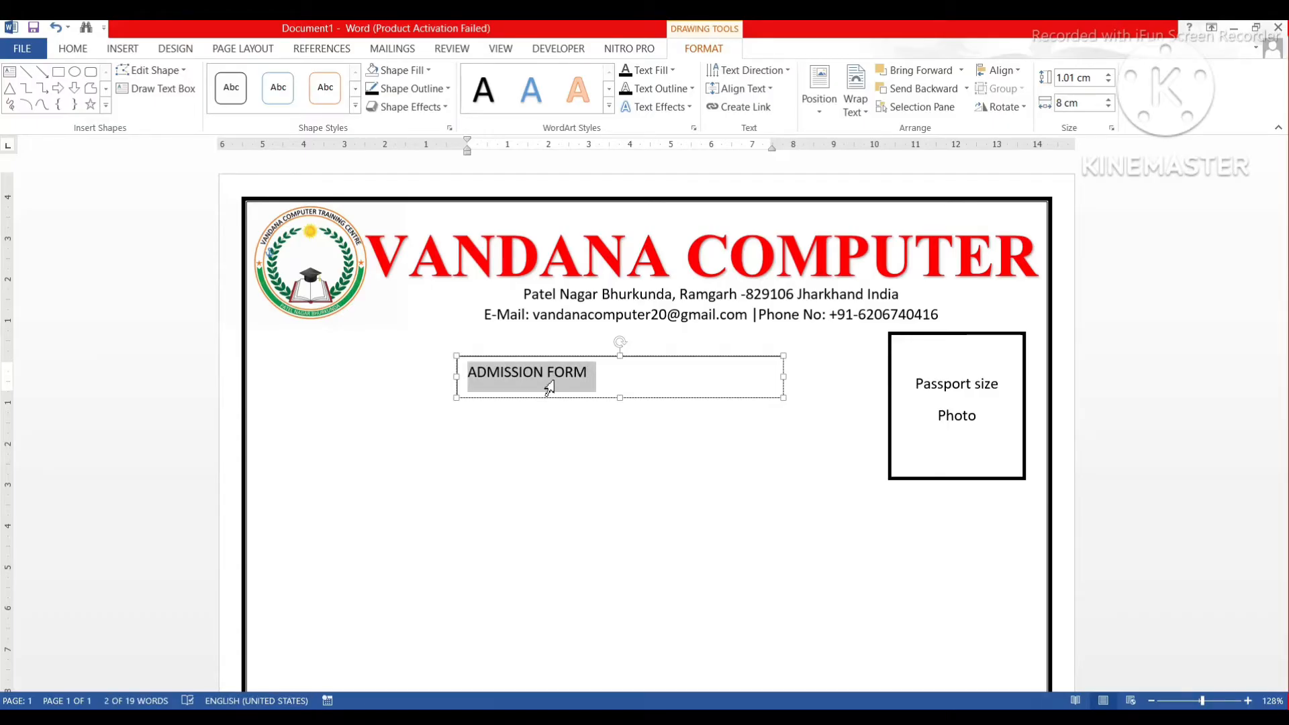
key(ctrl+e)
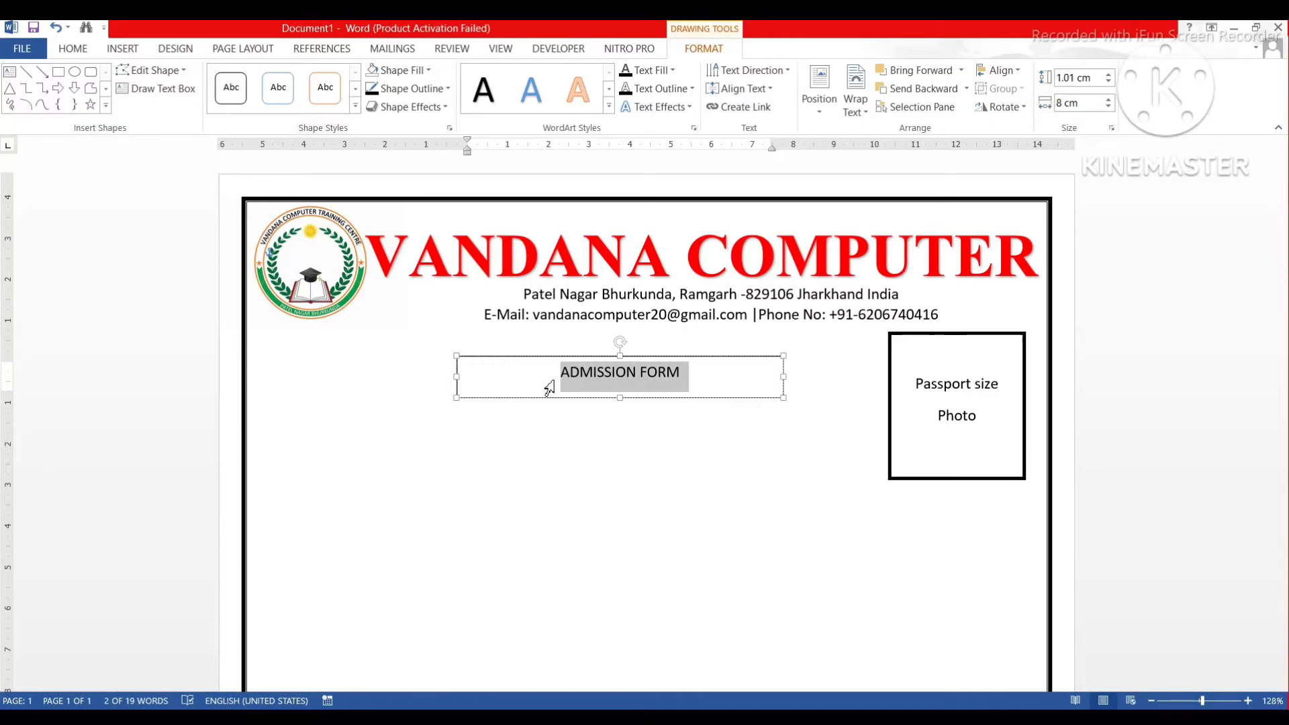
click(77, 51)
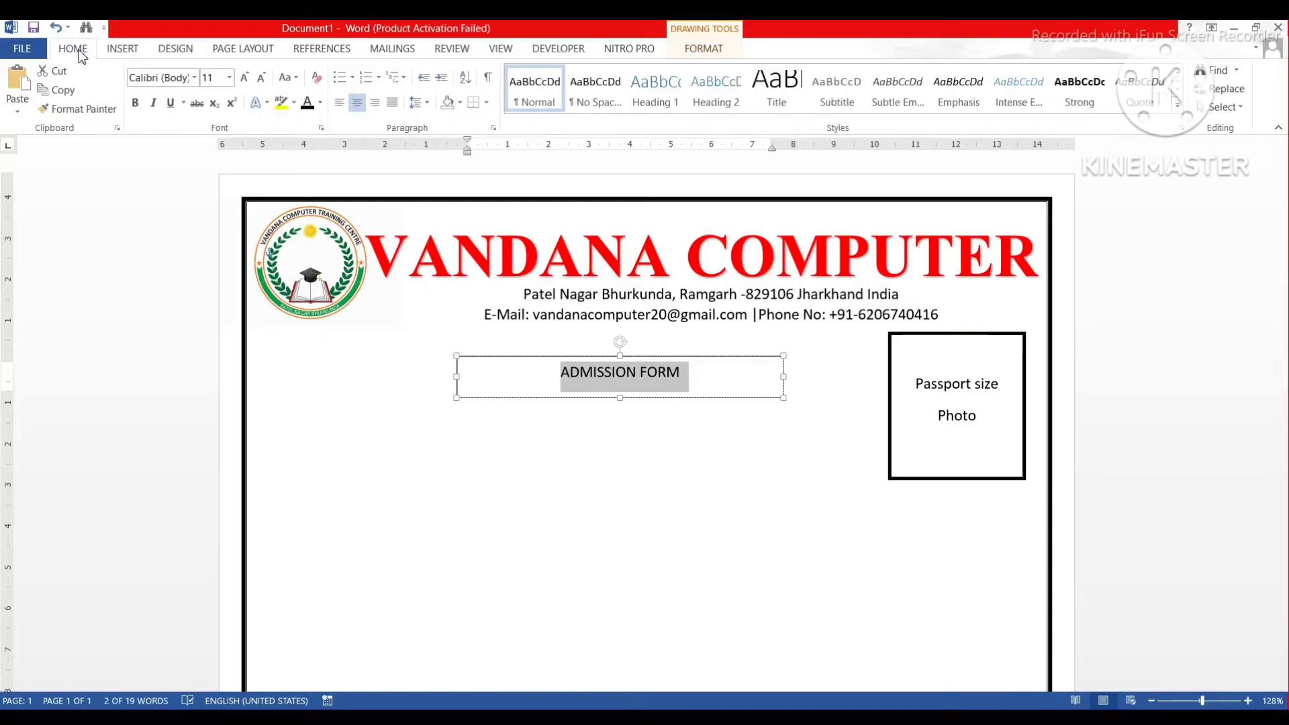
click(205, 78)
Set ADMISSION FORM to 14 pt, bold and underlined.
text(14)
key(Return)
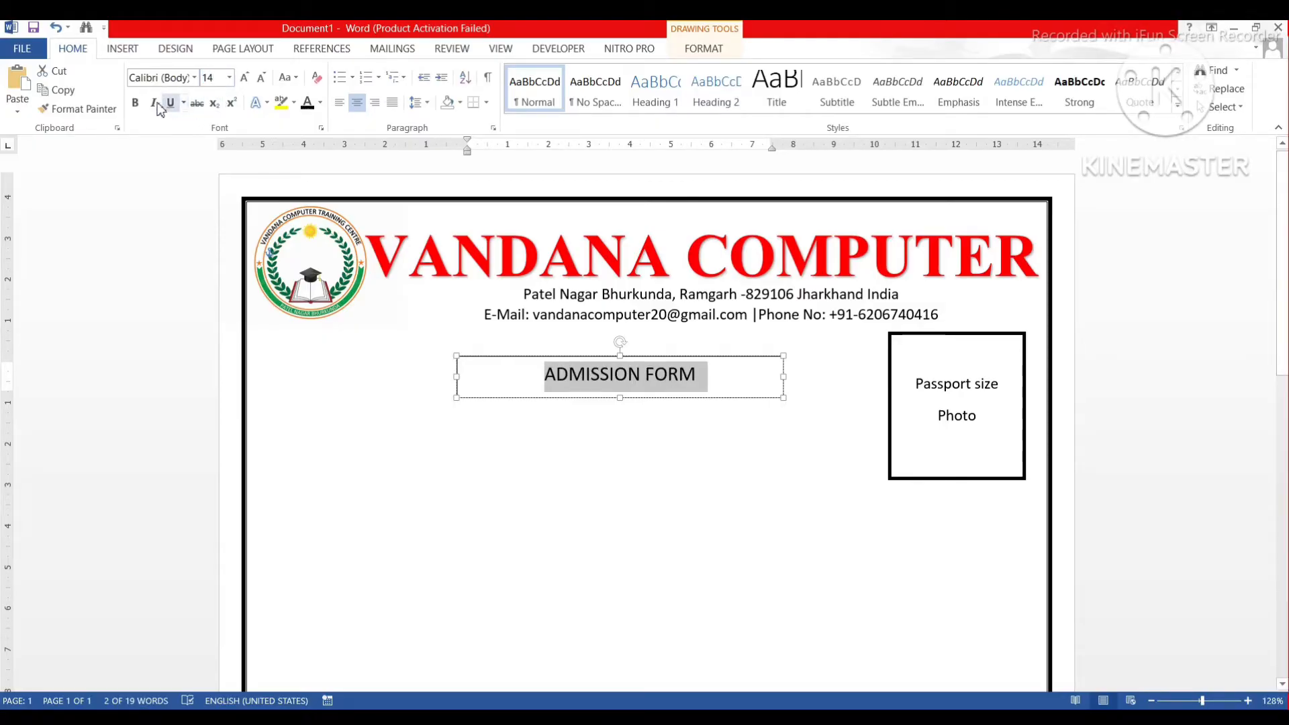
click(135, 104)
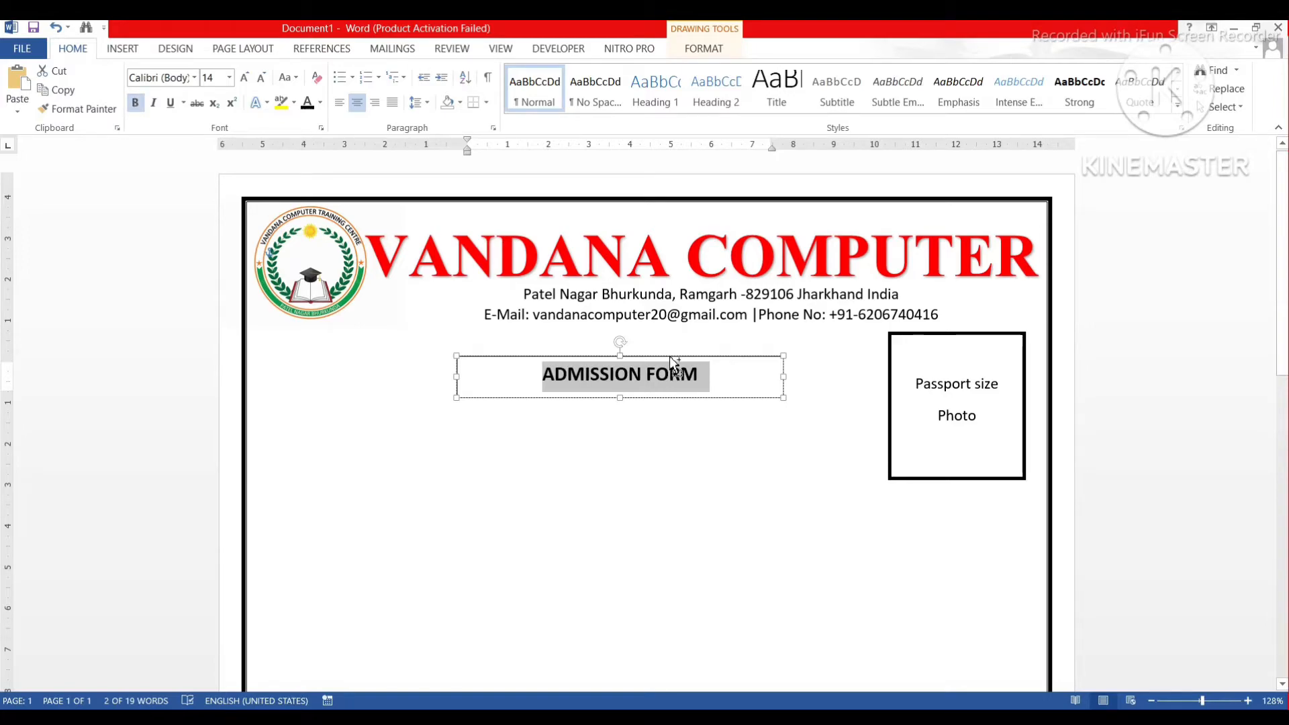
key(ctrl+u)
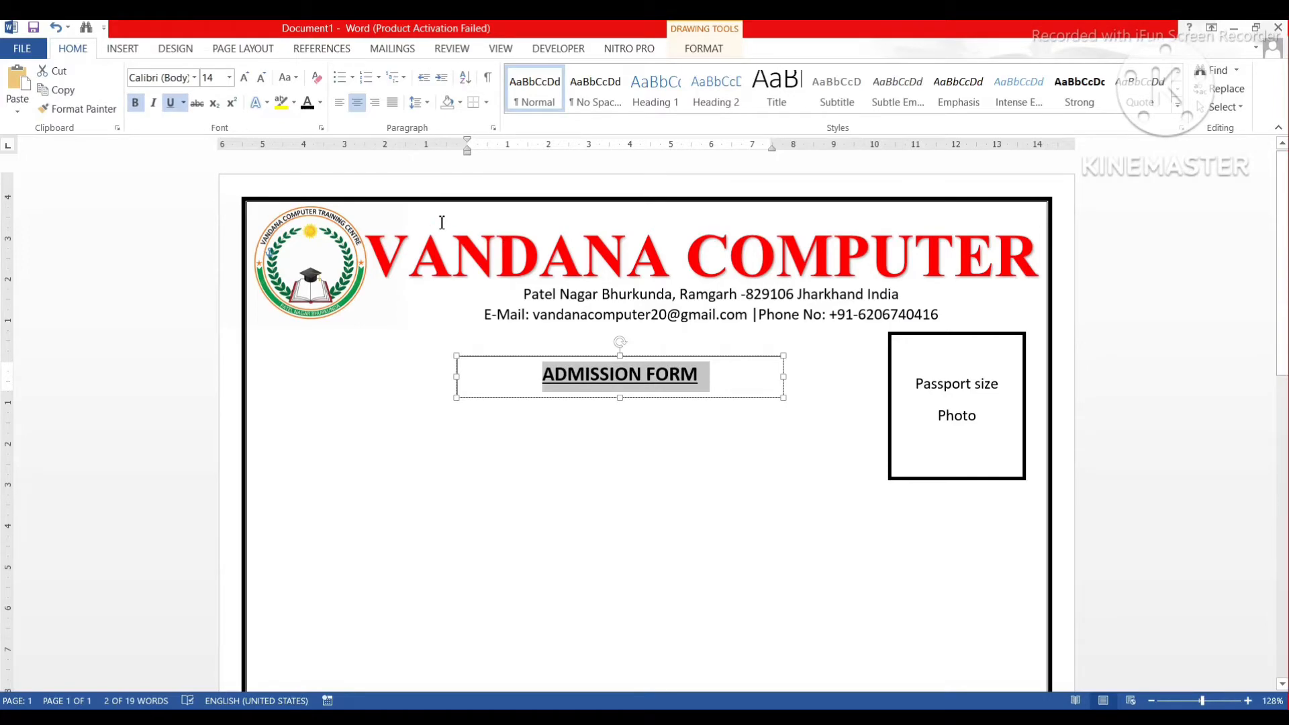
Give the ADMISSION FORM text box No Fill and No Outline.
click(704, 48)
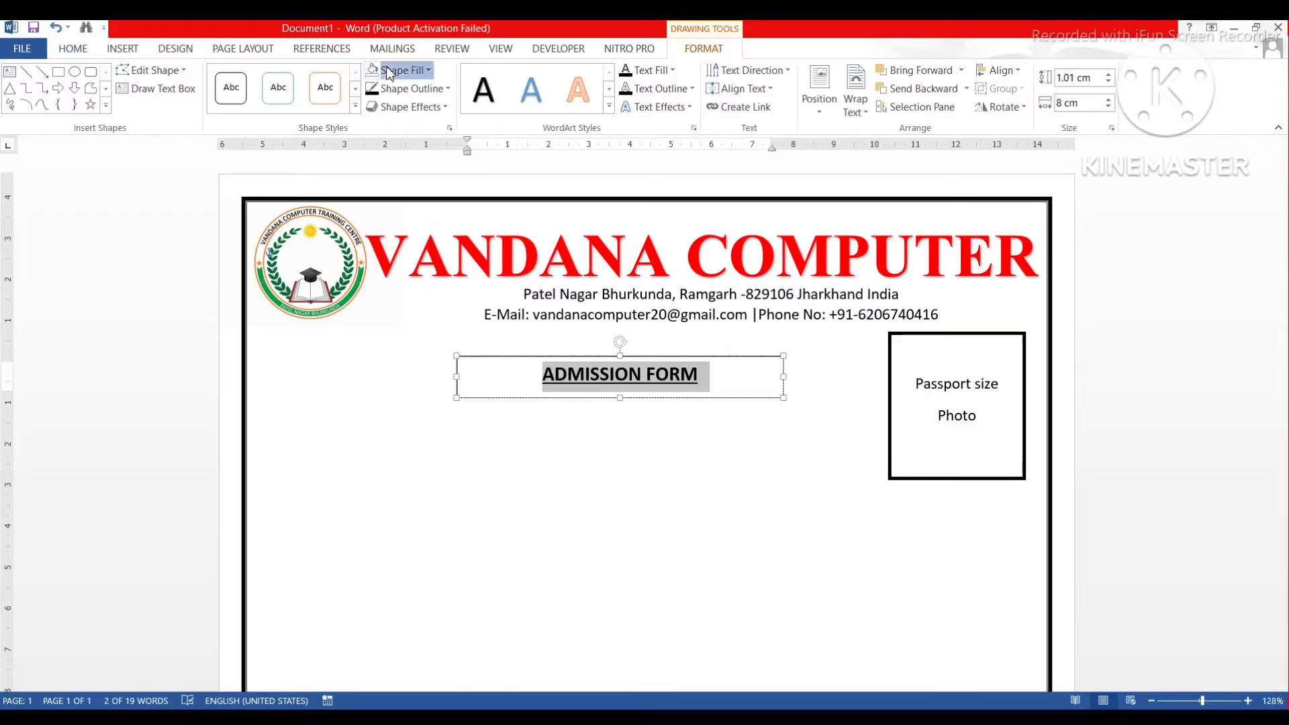
click(396, 70)
click(397, 210)
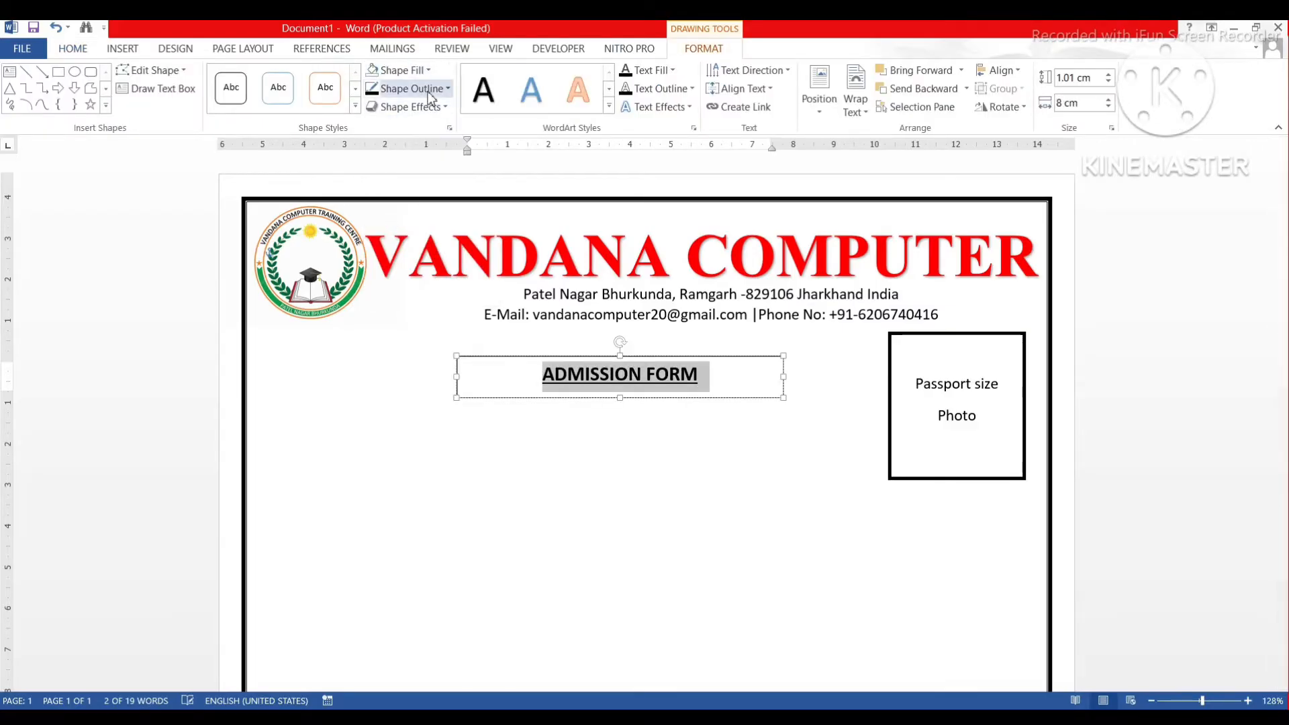
click(413, 88)
click(406, 233)
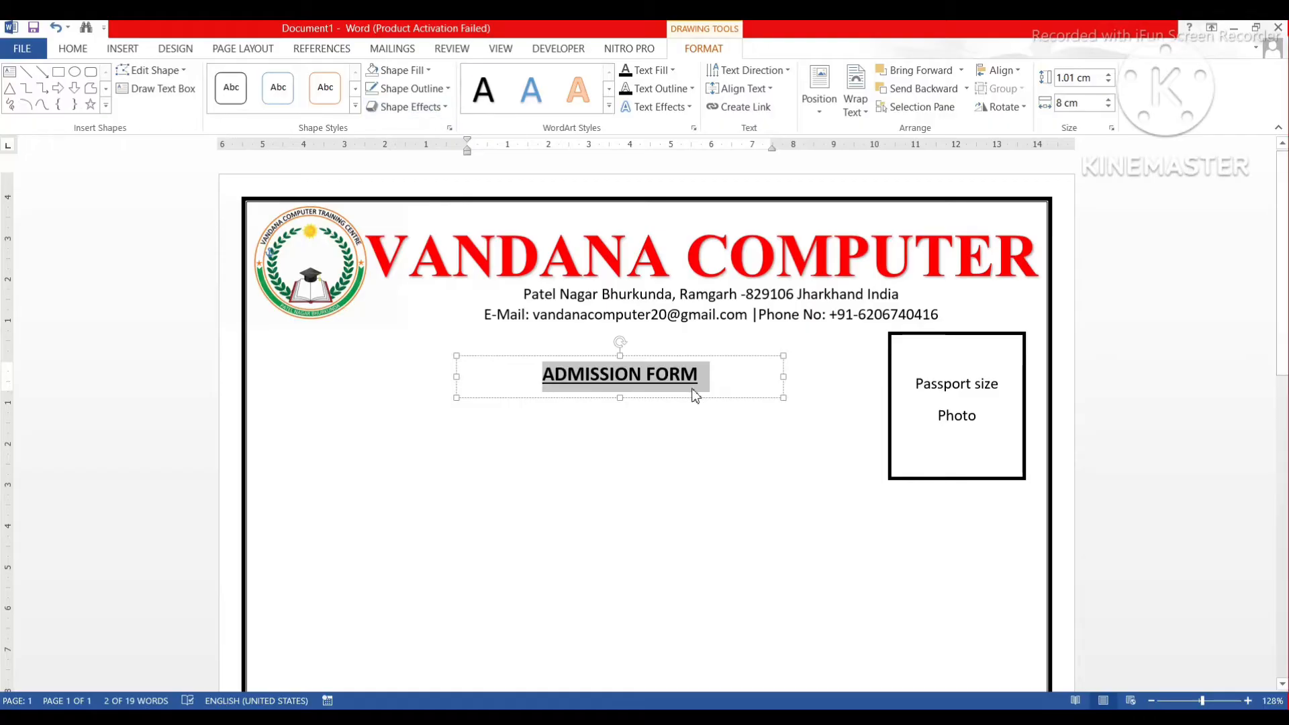
click(673, 417)
click(646, 375)
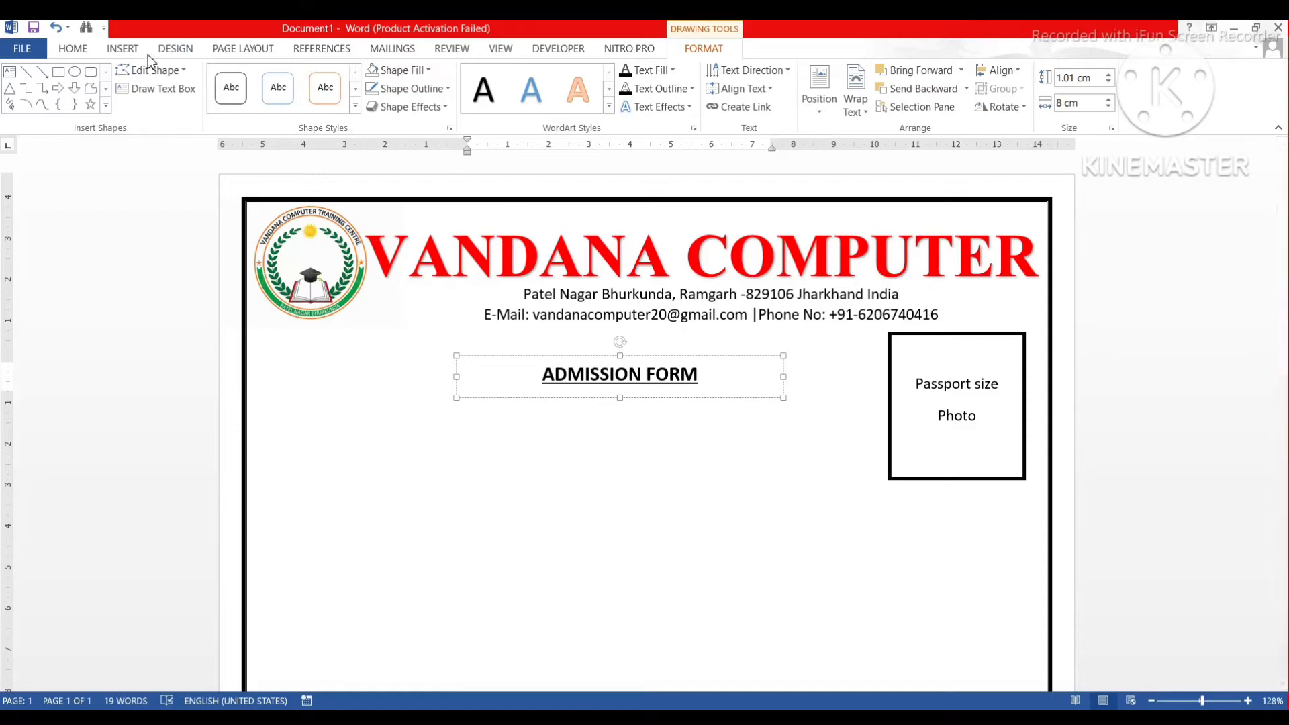
Draw a new text box below the title and type 'SESSION 20_____20___'.
click(124, 49)
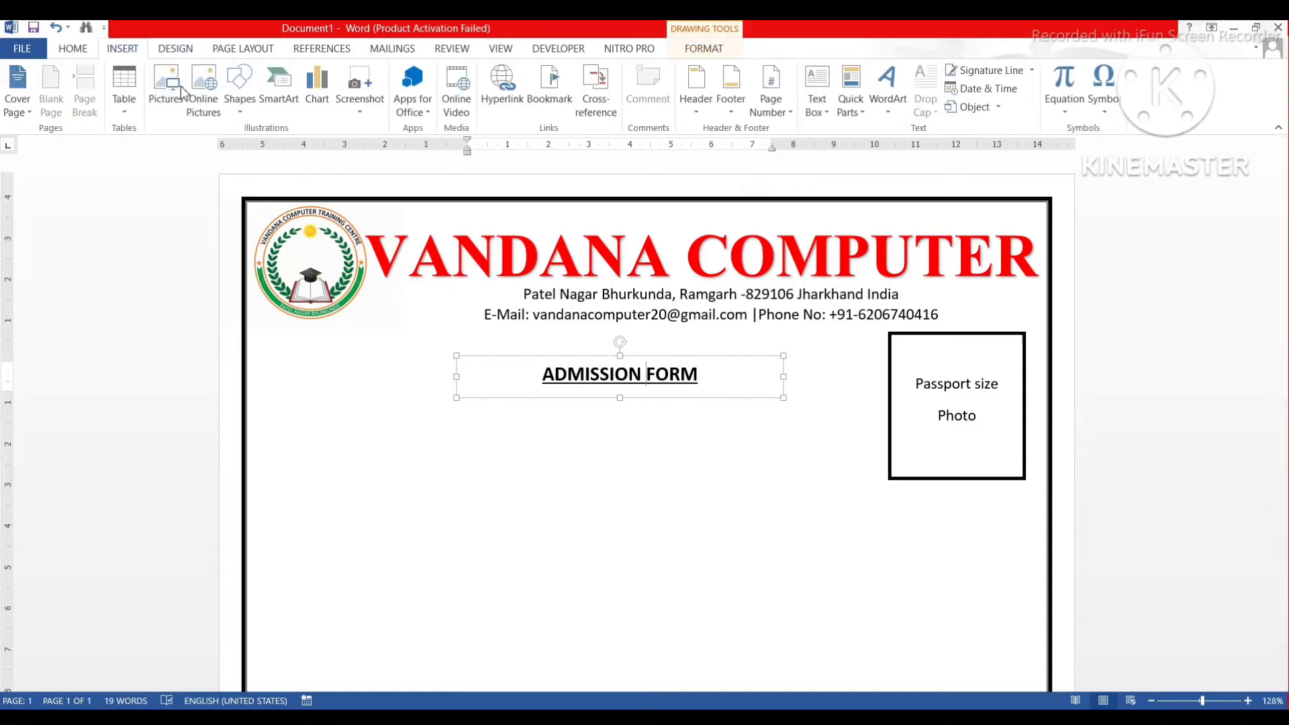
click(239, 91)
click(232, 147)
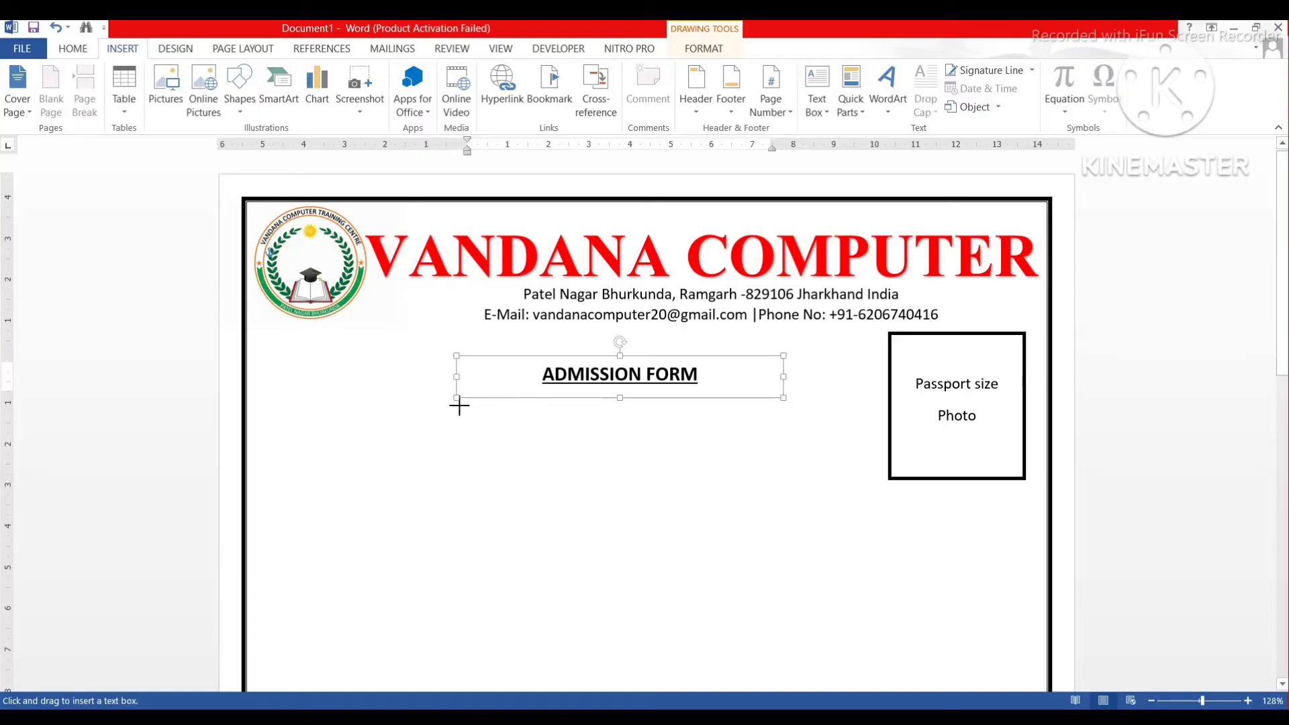
drag(457, 403, 784, 449)
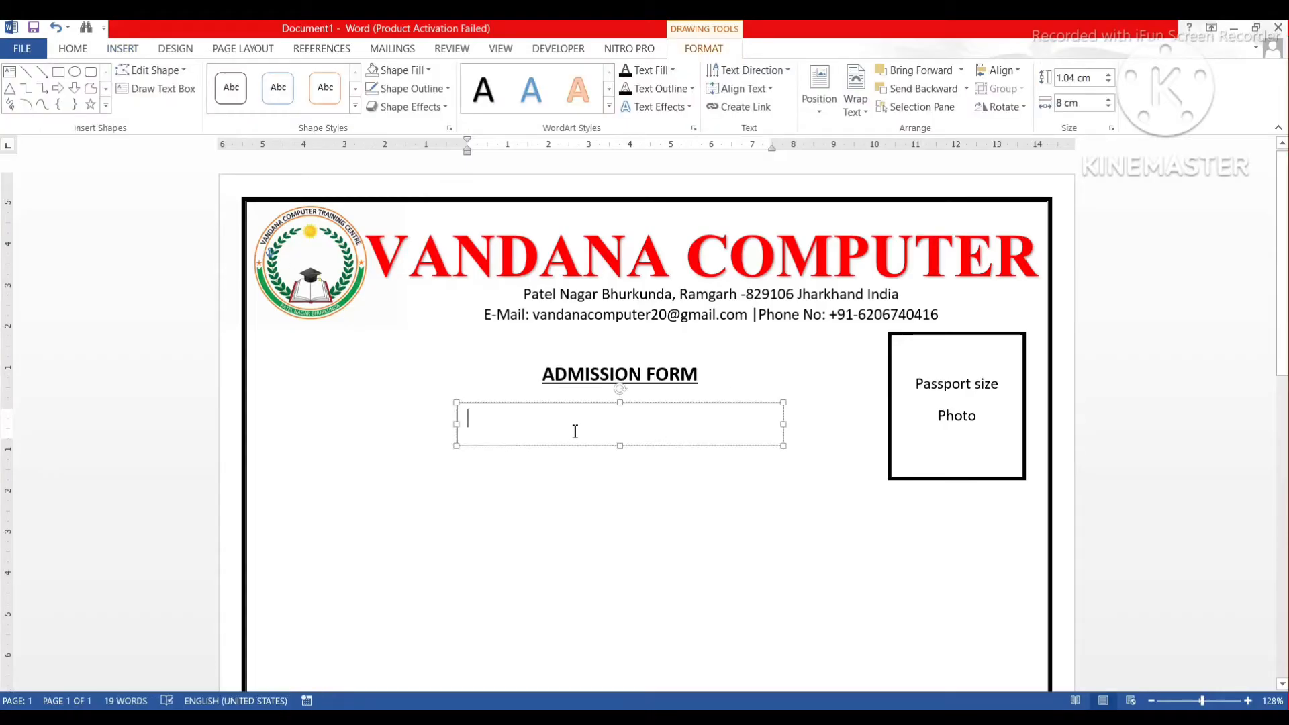
text(SE)
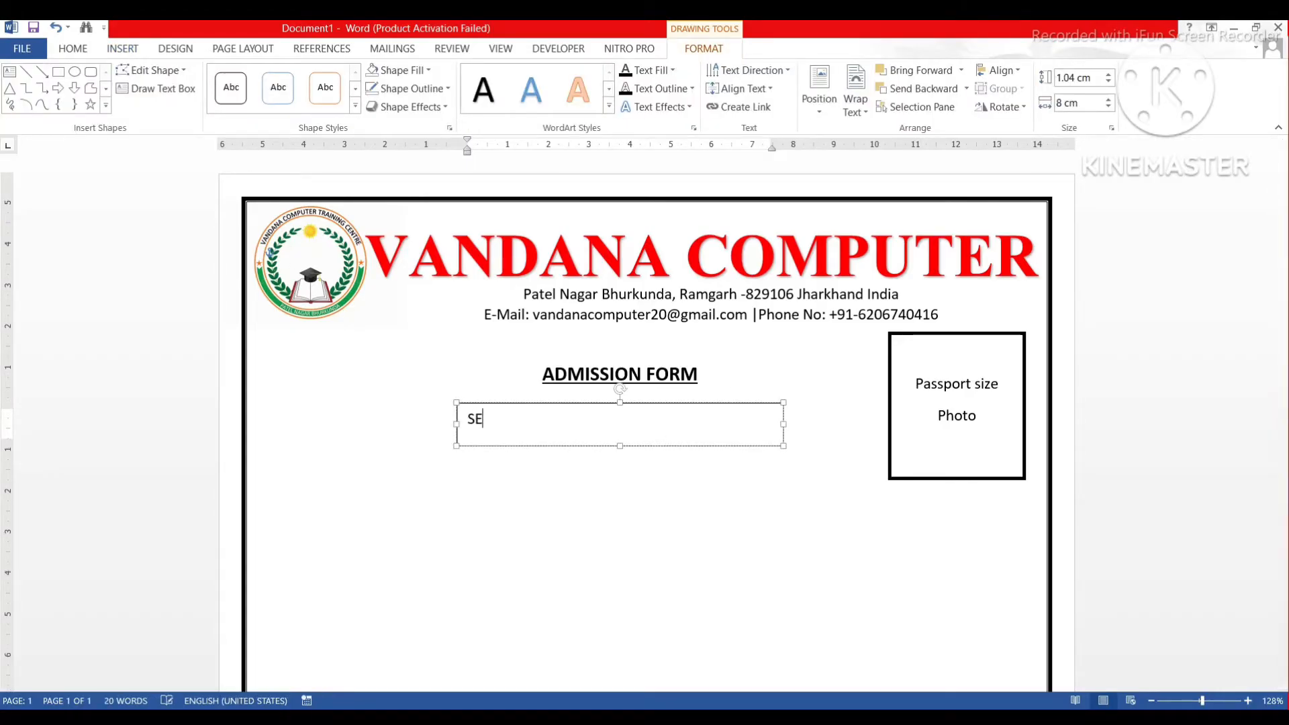
text(SSION 20_)
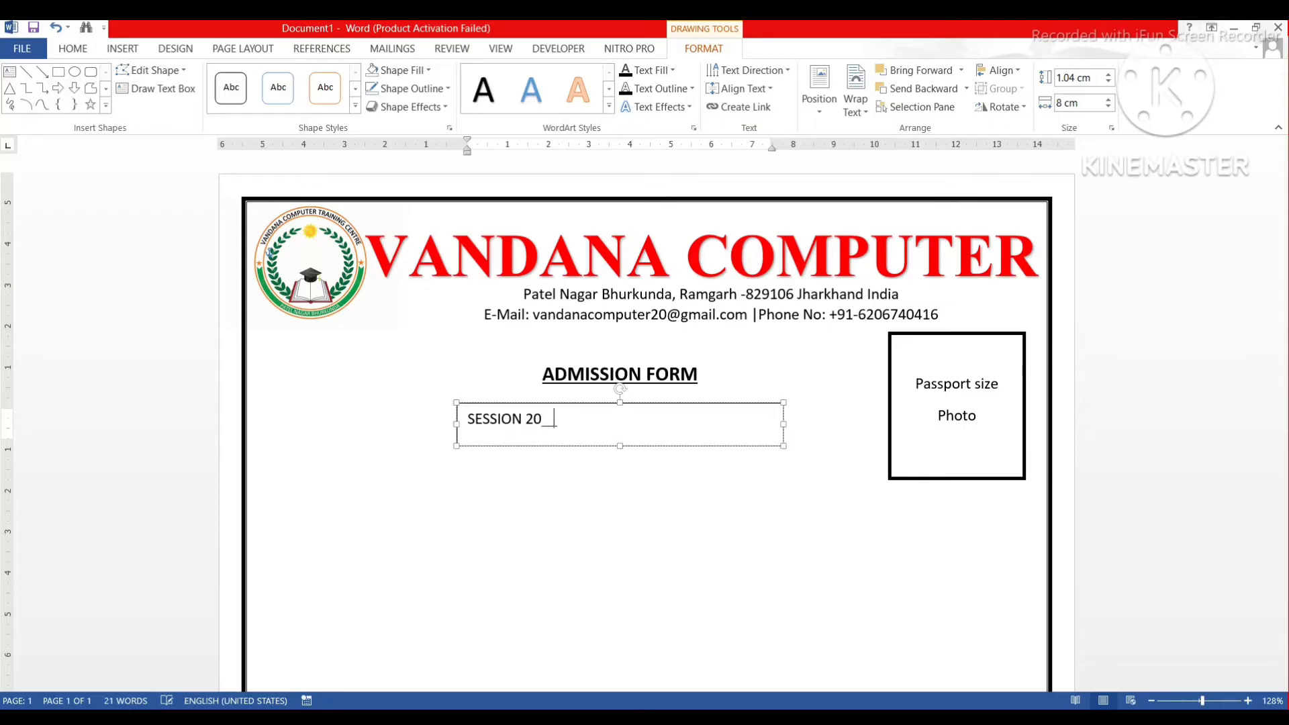
text(____20______)
Centre the SESSION line, reduce its font size and make it bold.
triple_click(579, 437)
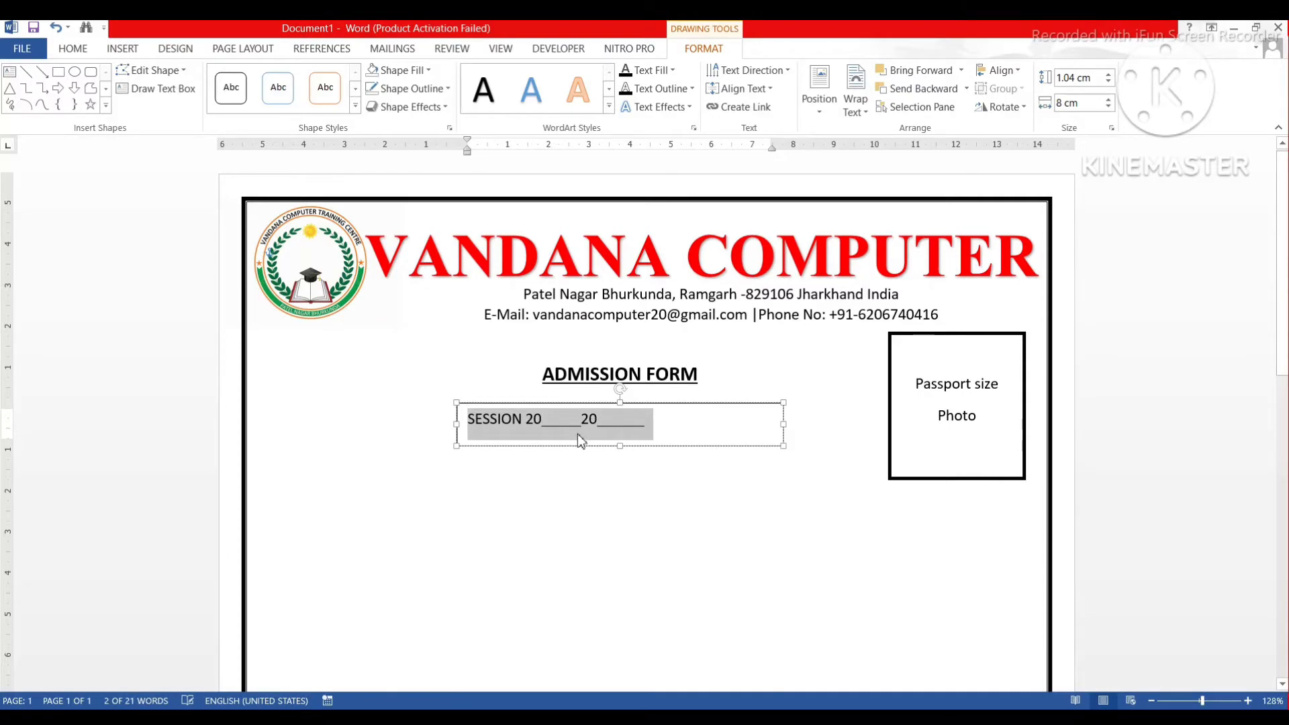
key(ctrl+e)
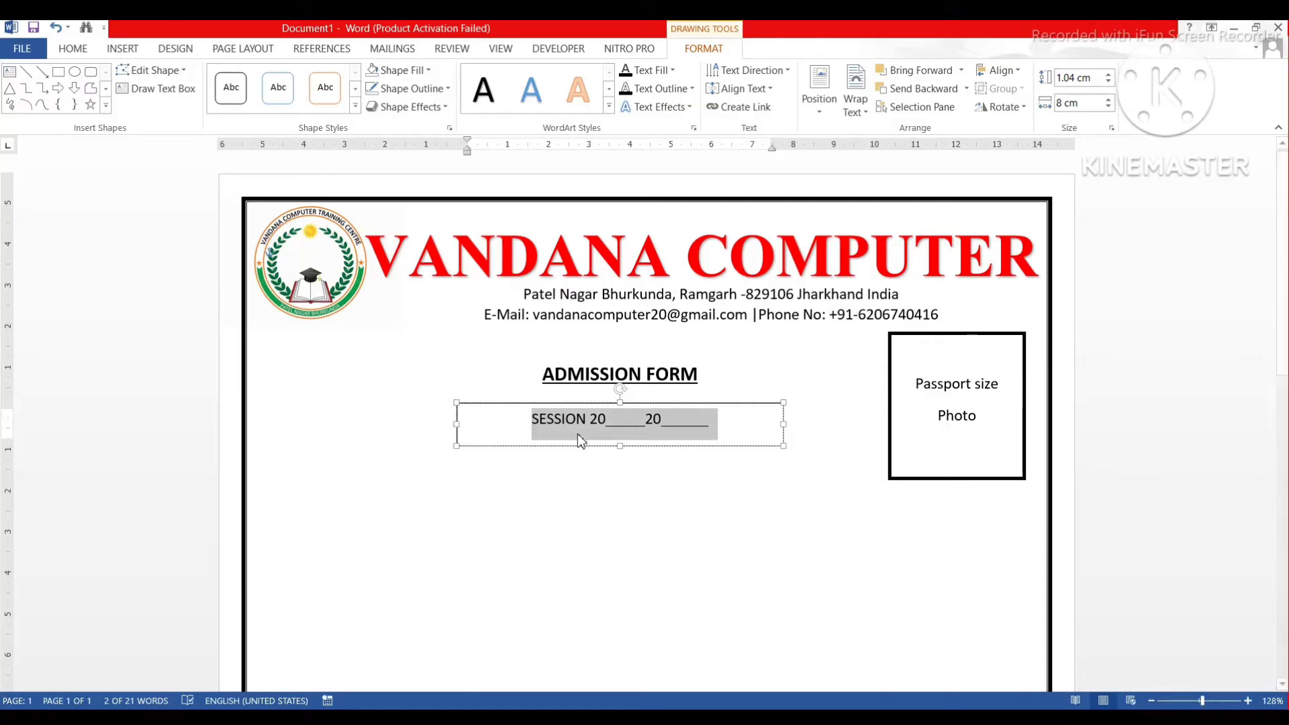
key(ctrl+shift+less)
key(ctrl+shift+less)
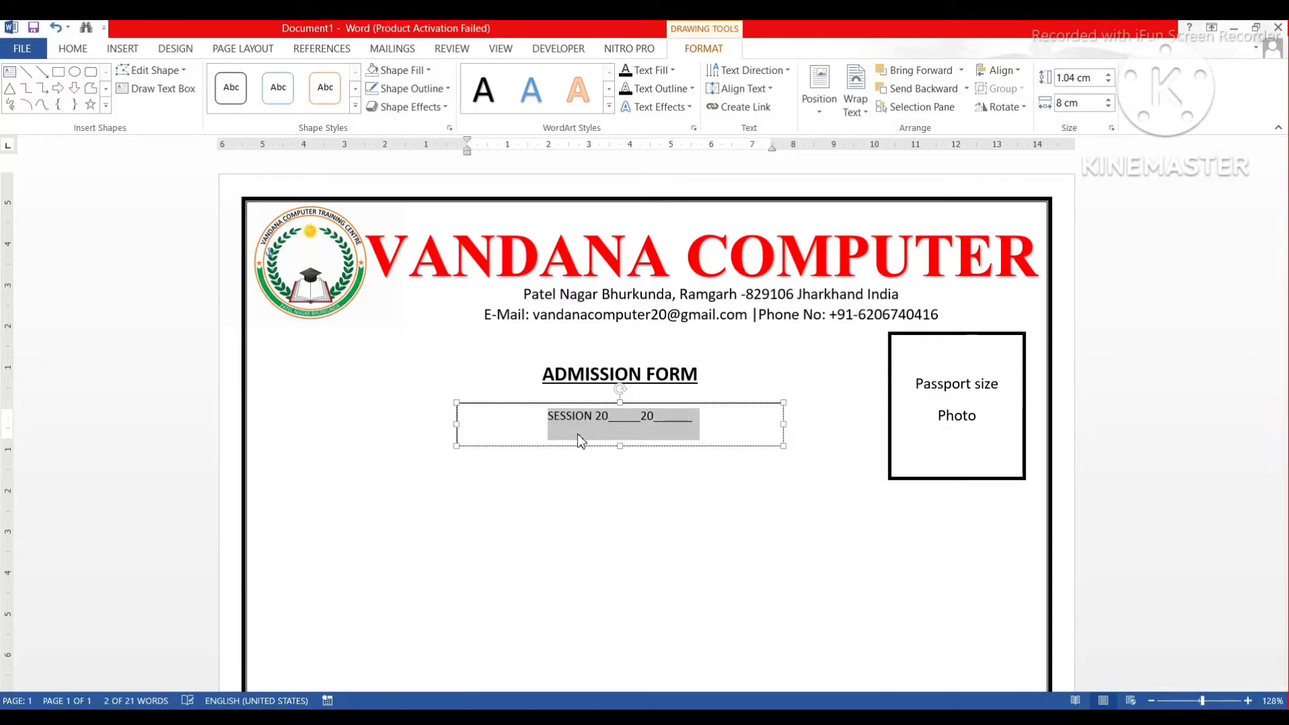
key(ctrl+b)
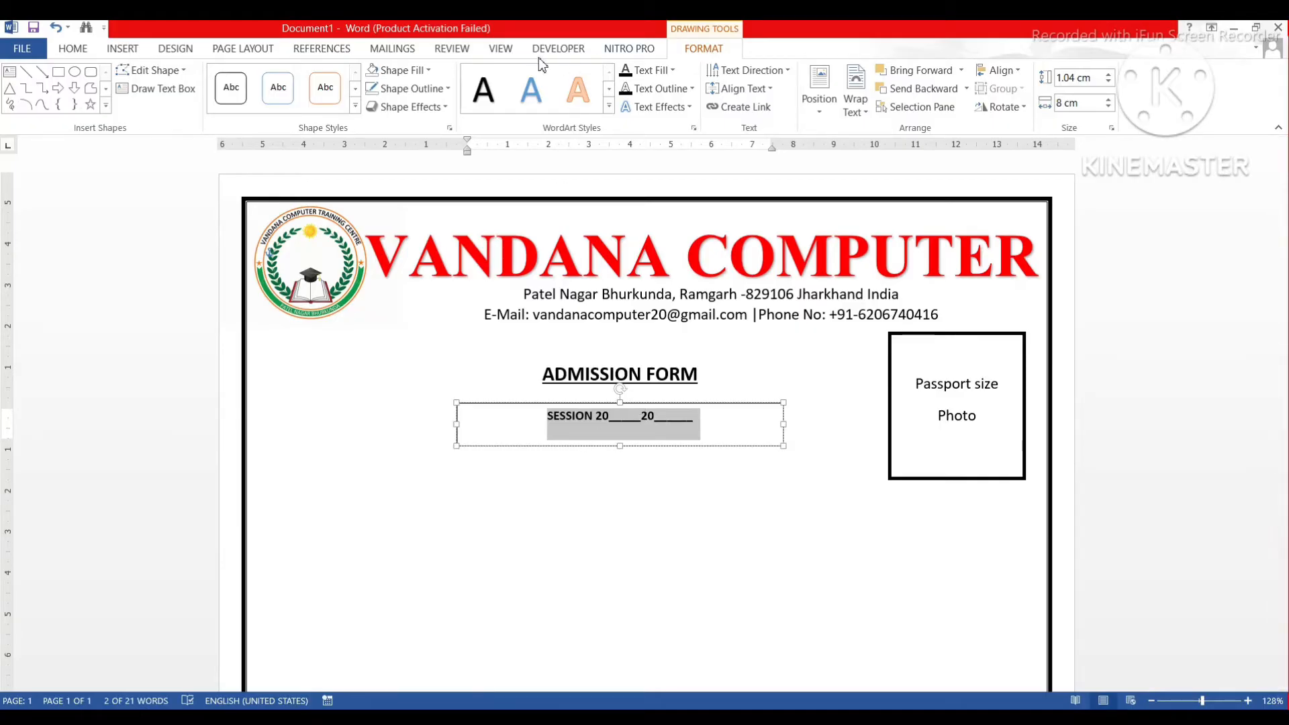
Remove the SESSION box's fill and border and move it up just under ADMISSION FORM.
click(417, 74)
click(406, 216)
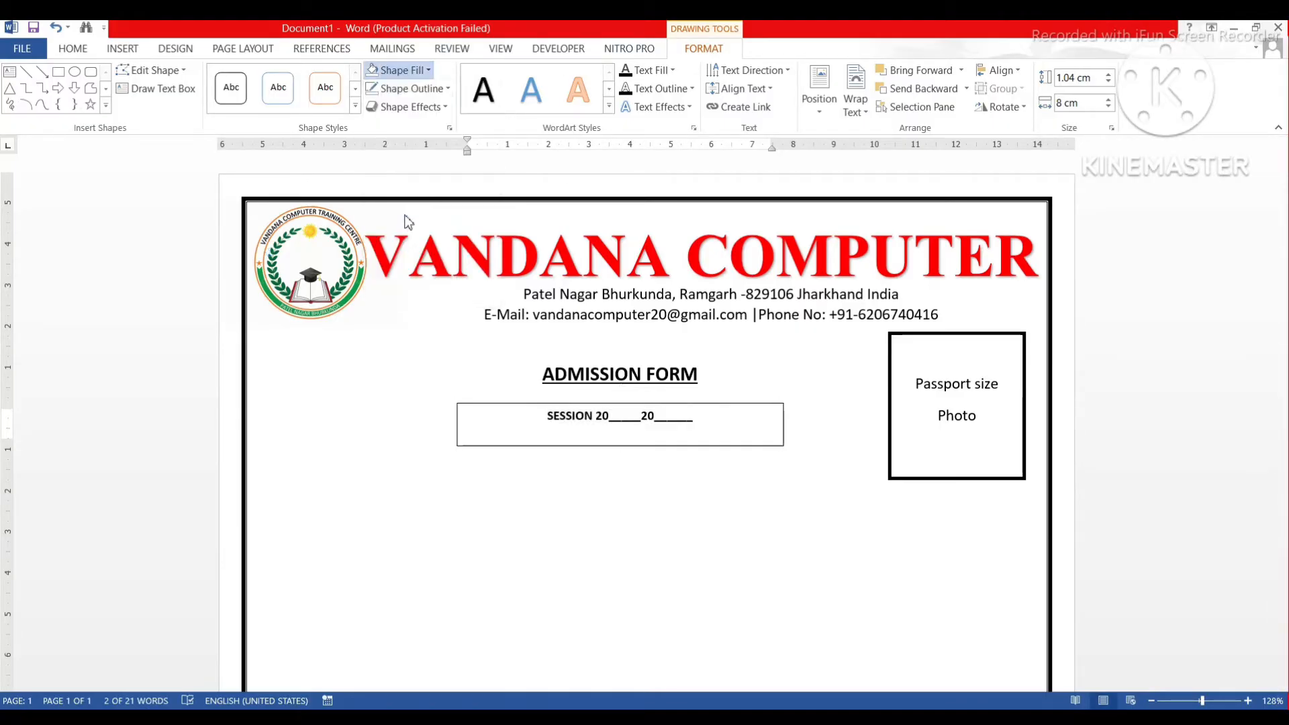
click(411, 88)
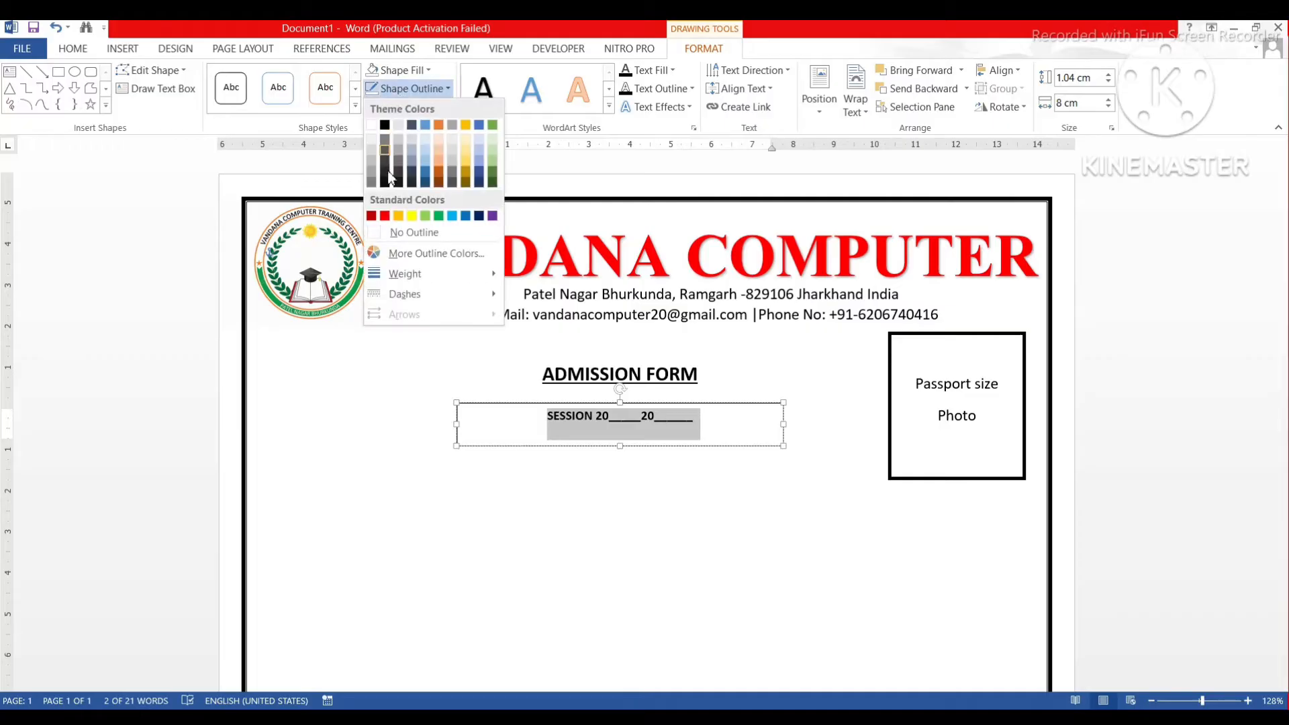
click(401, 231)
drag(633, 406, 633, 387)
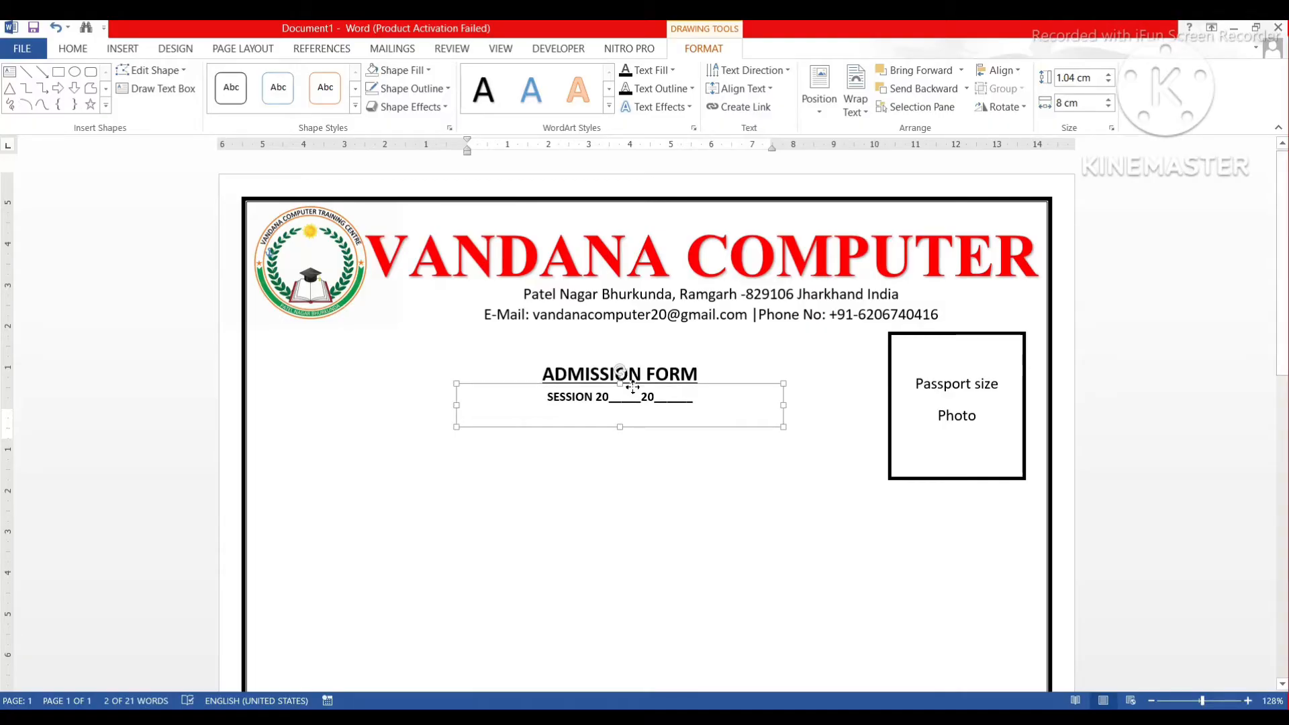
click(635, 456)
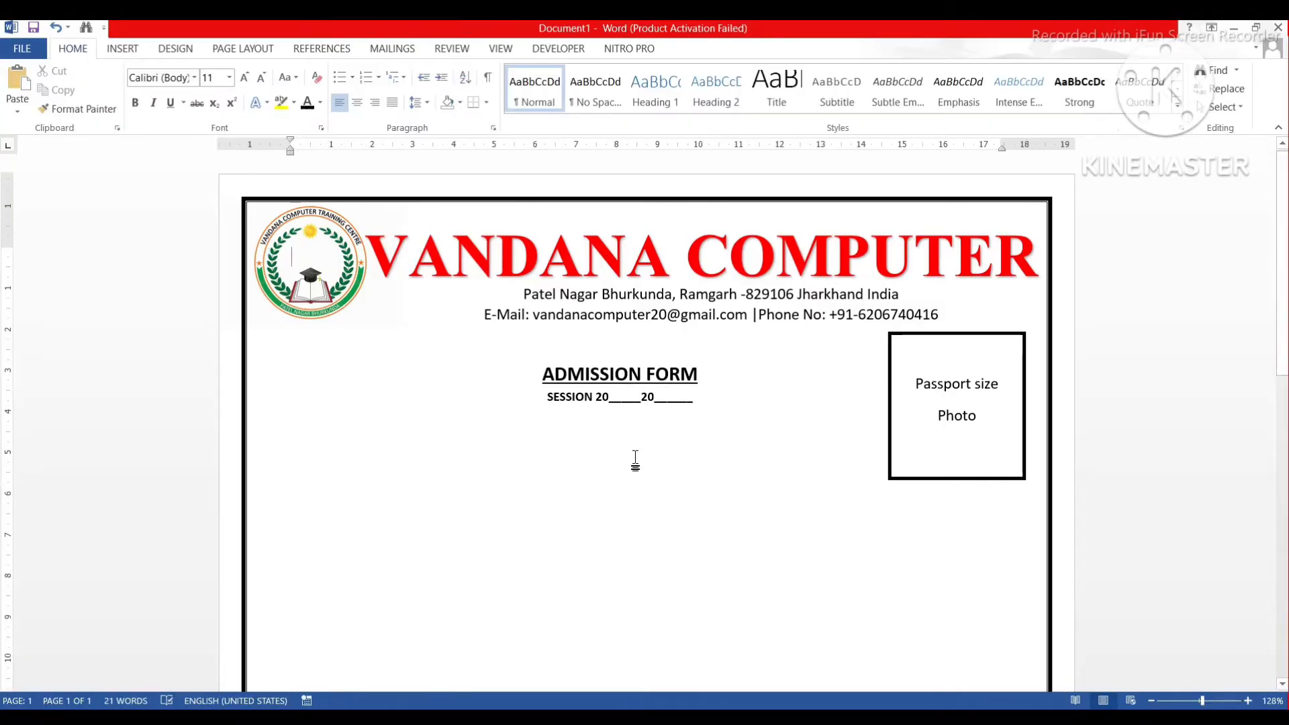
Nudge the SESSION text box slightly down and left with the arrow keys.
scroll(636, 456, up, 4)
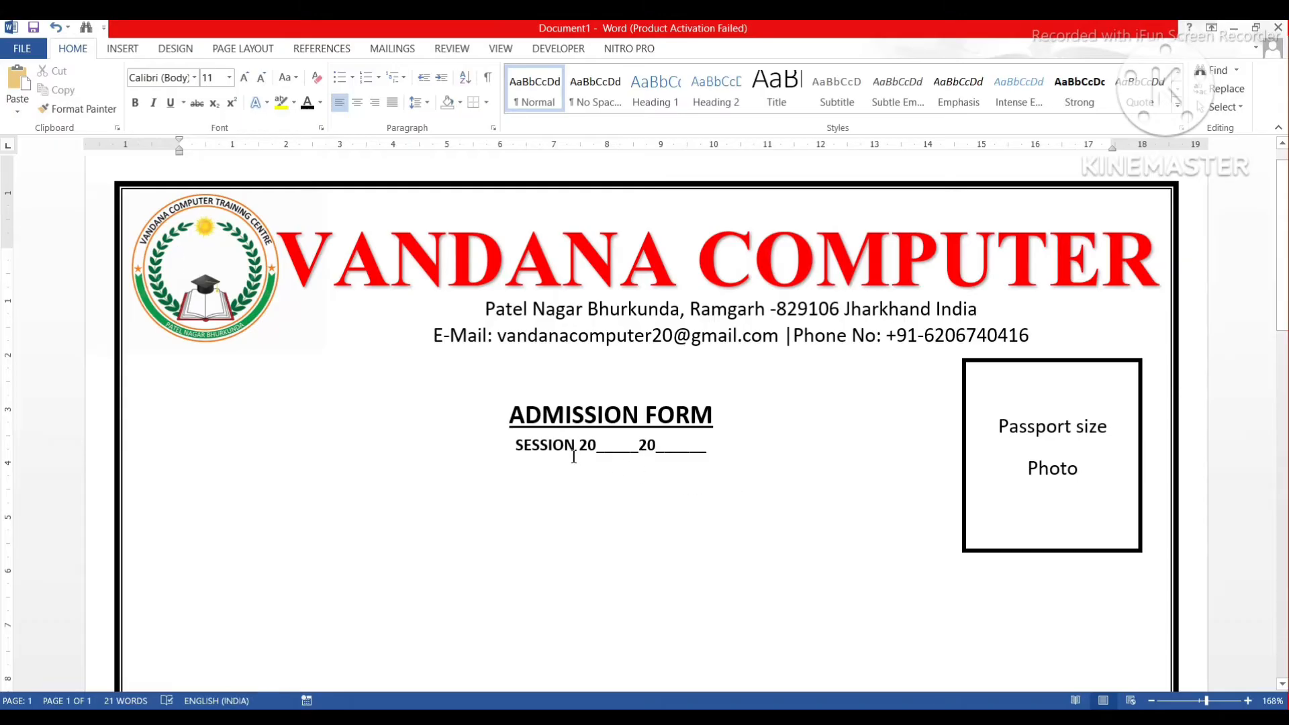
click(613, 449)
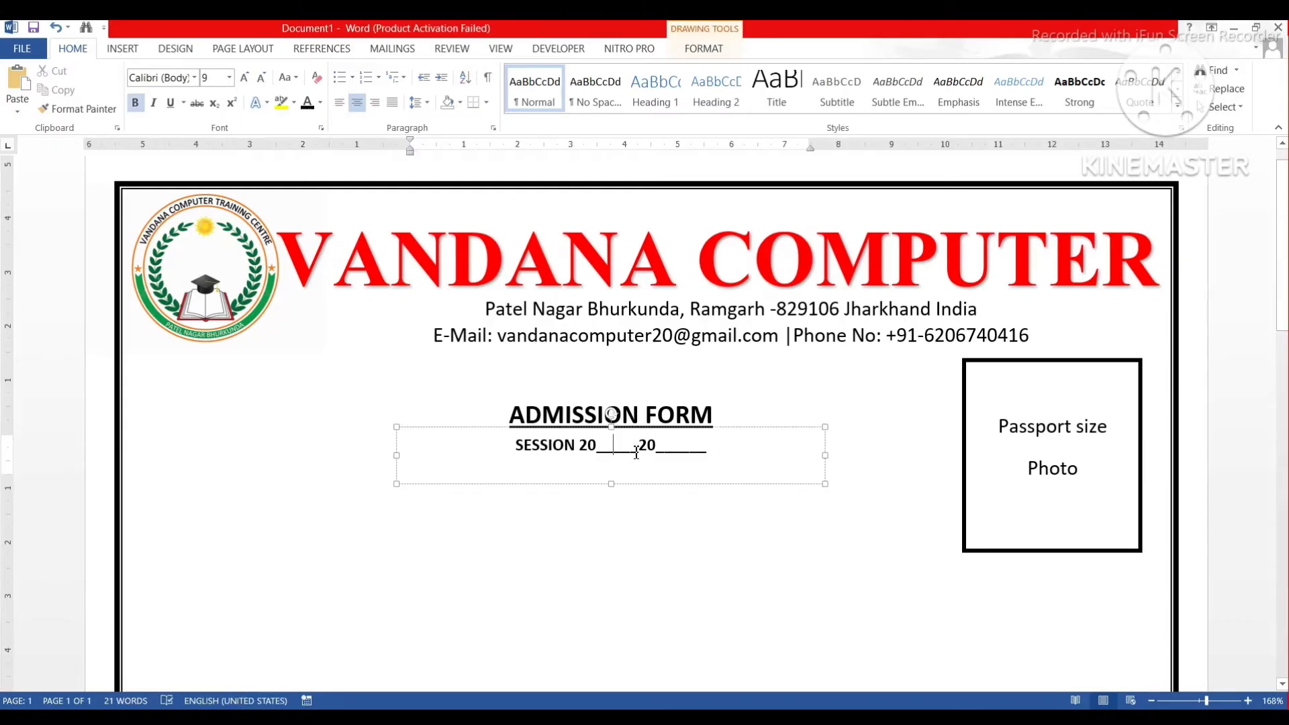
click(618, 428)
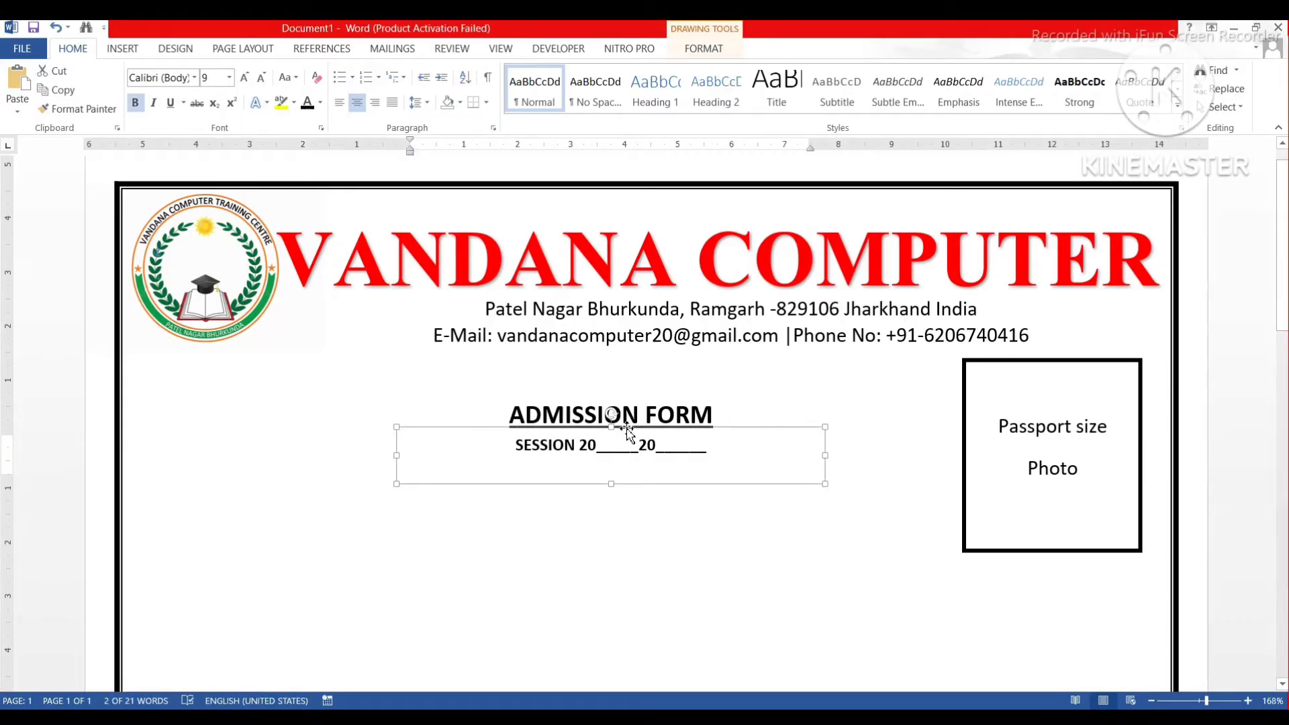
key(Down)
key(Down)
key(Down)
key(Down)
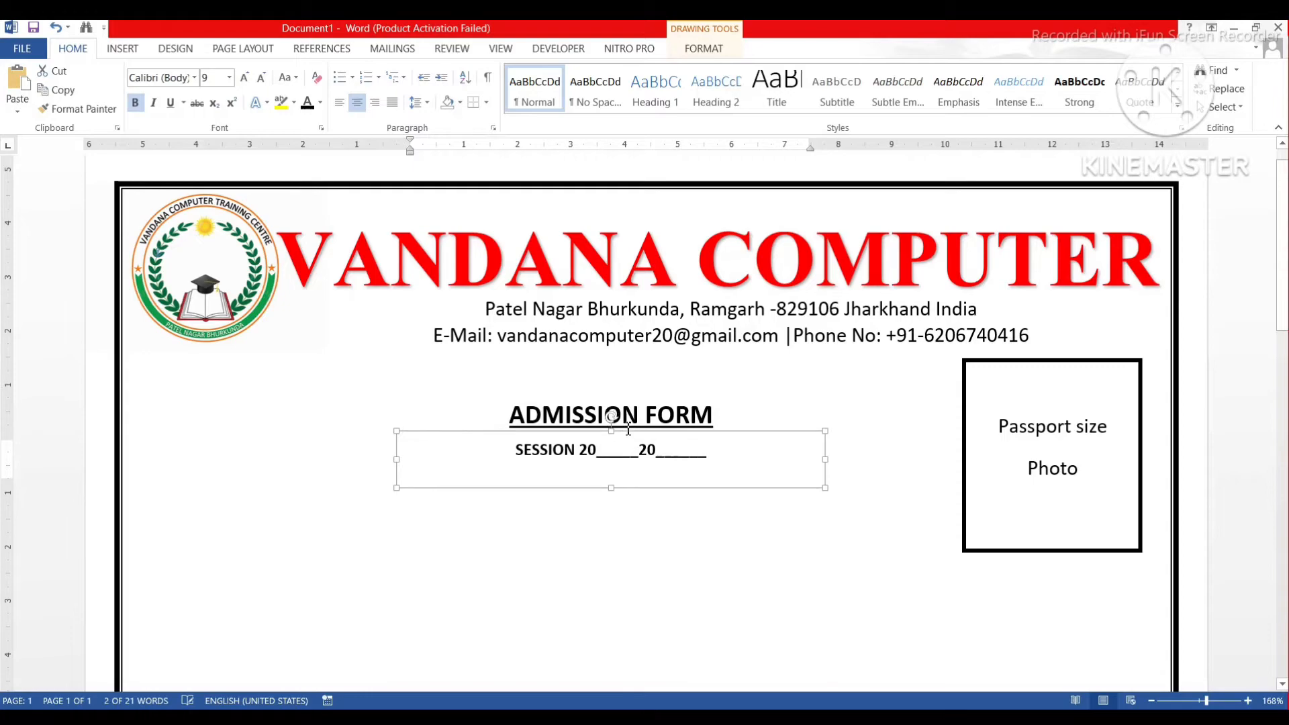
key(Left)
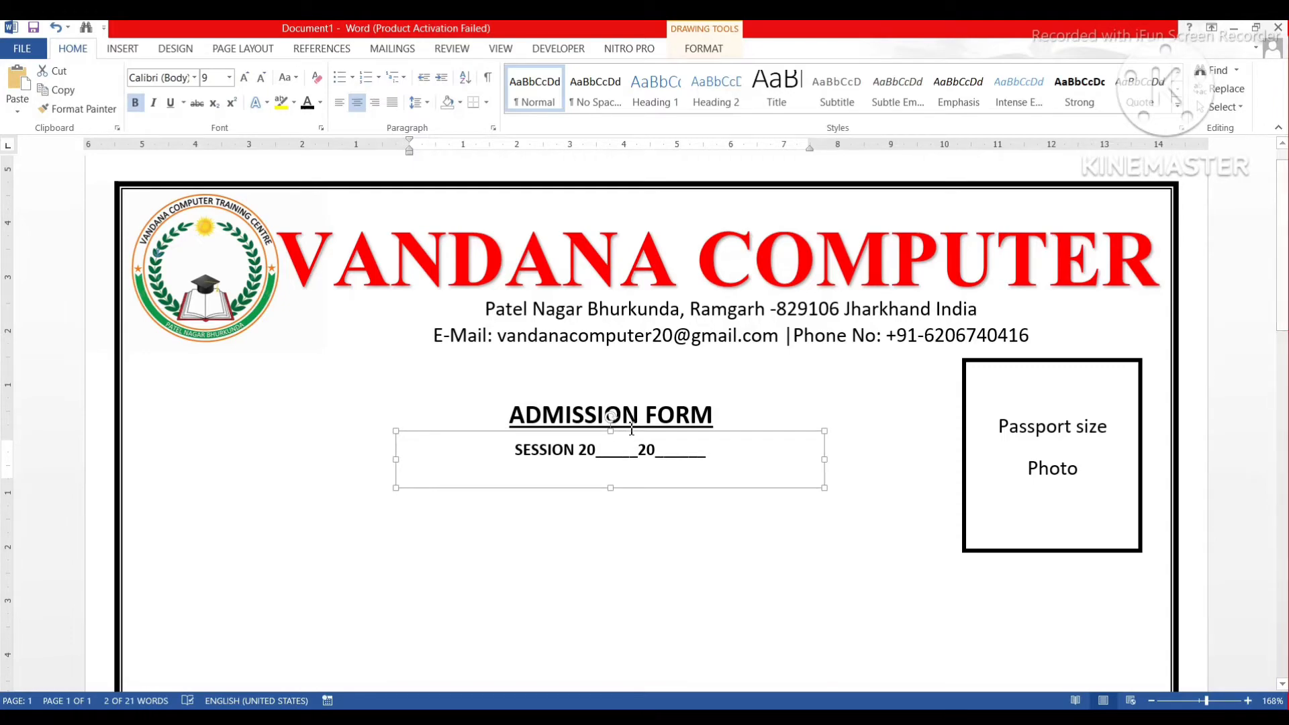
click(564, 537)
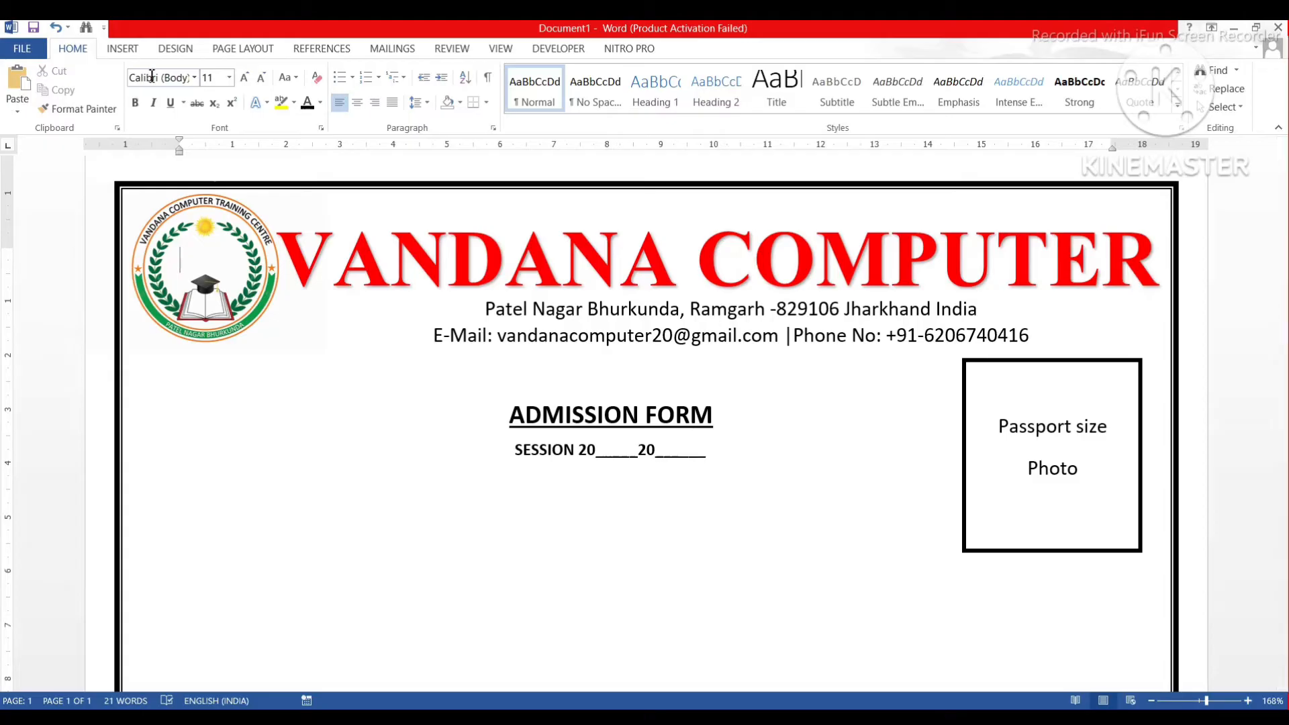
Pick the Text Box shape from Insert > Shapes to draw another box.
click(122, 50)
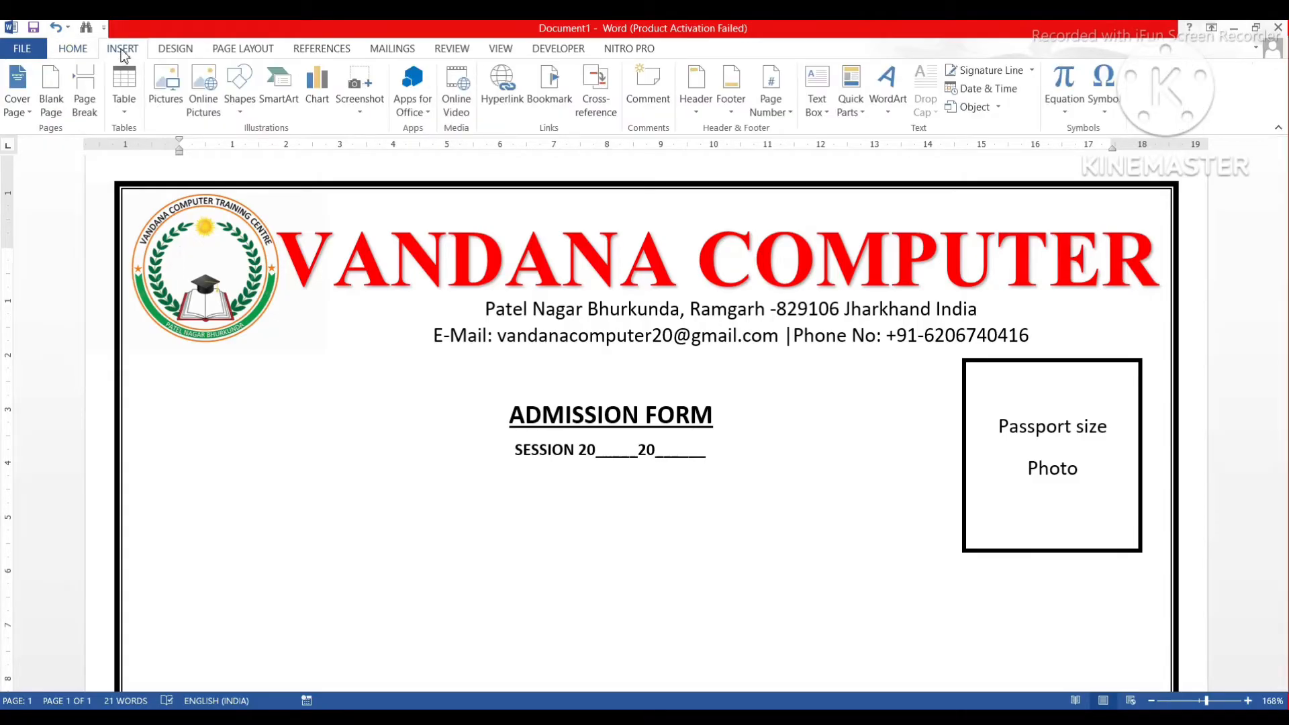
click(243, 108)
click(233, 144)
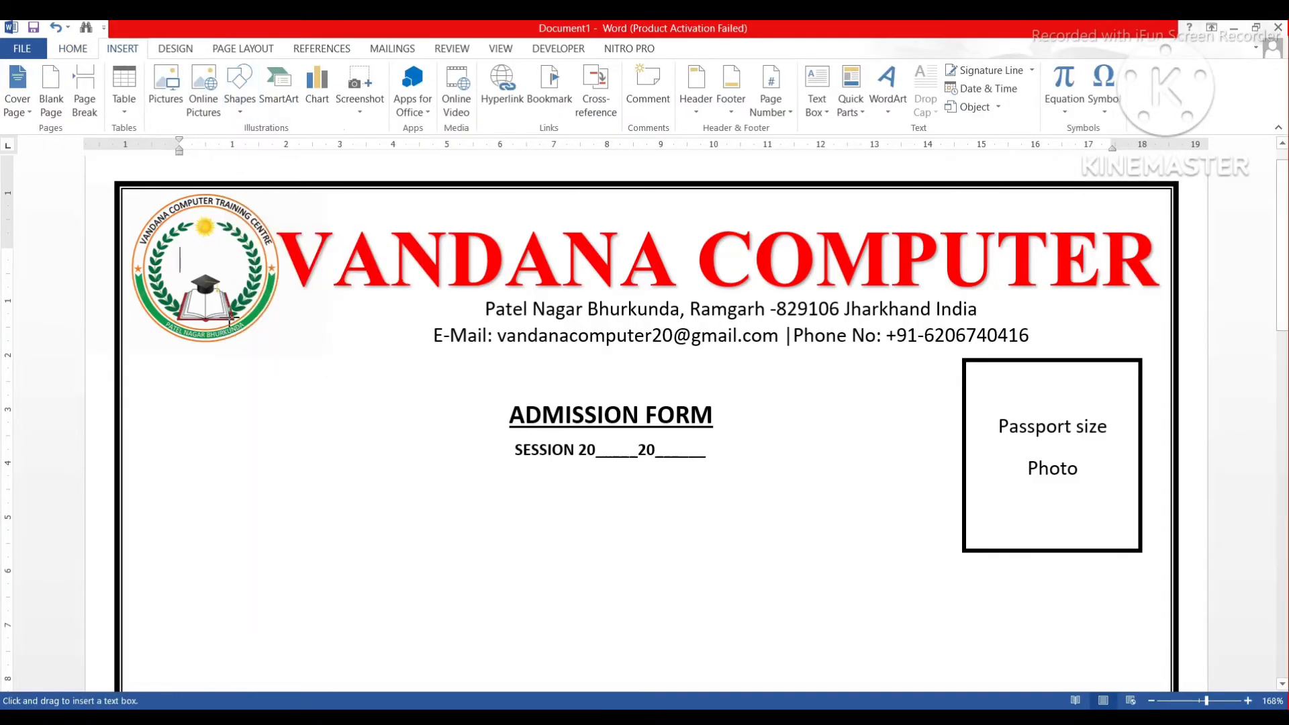
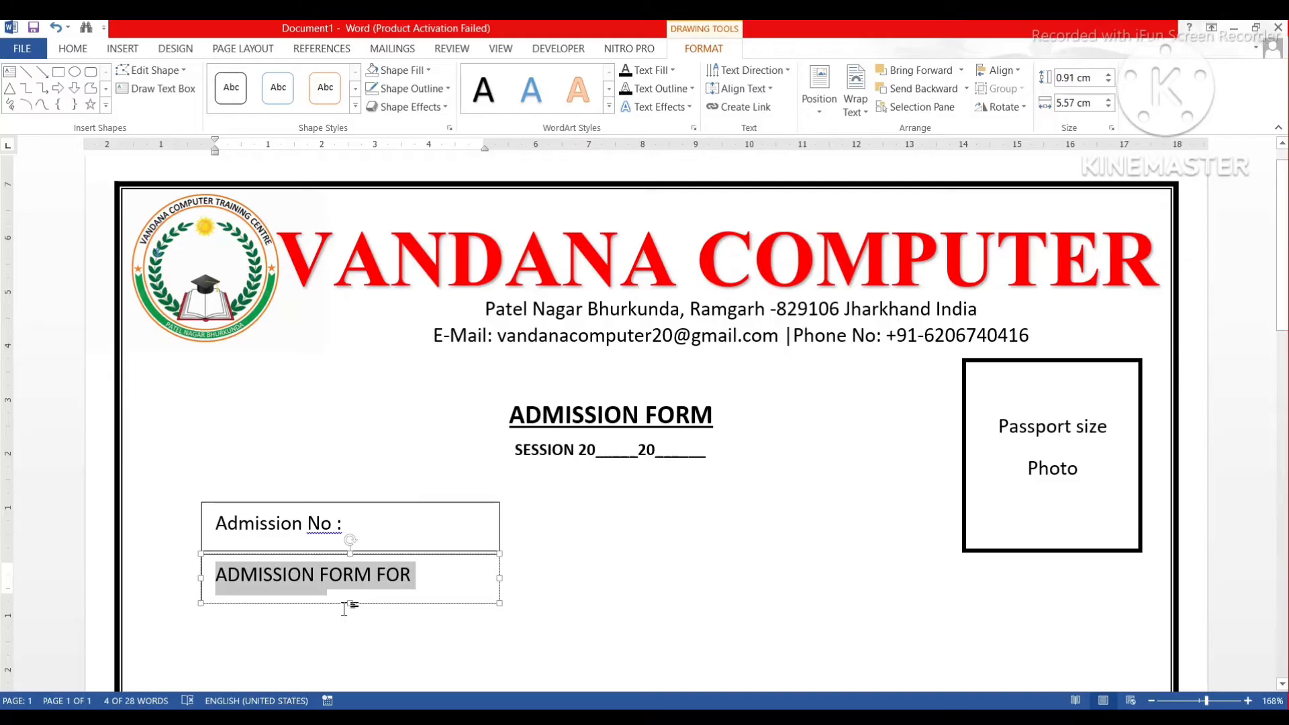
key(ctrl+[)
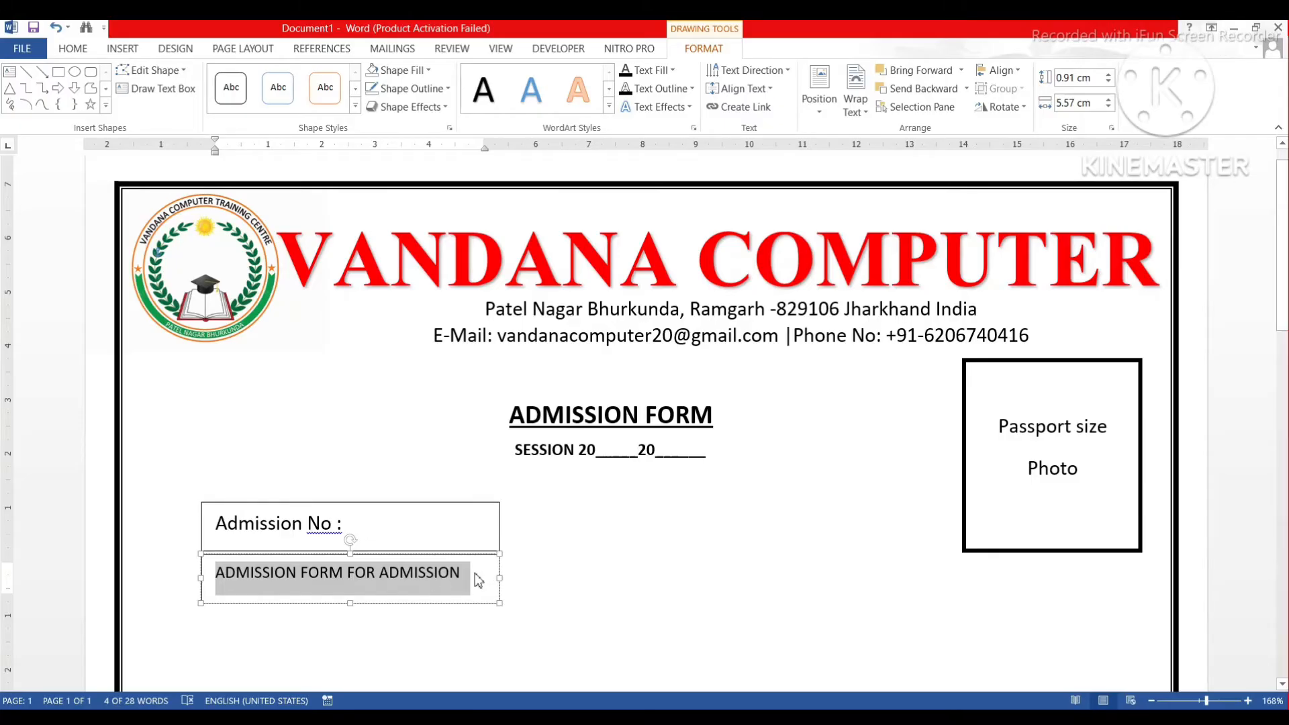
Set the ADMISSION FORM FOR ADMISSION text to 10 pt and widen its box to fit one line.
click(74, 48)
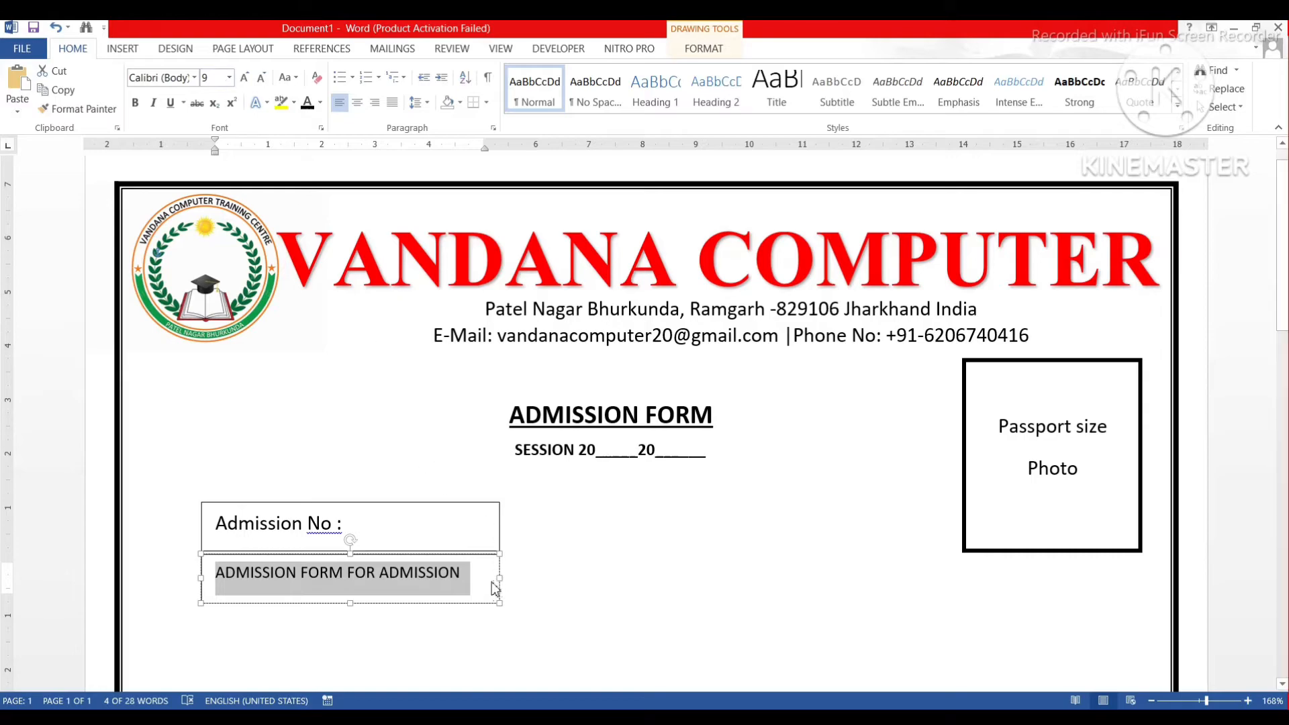
click(217, 79)
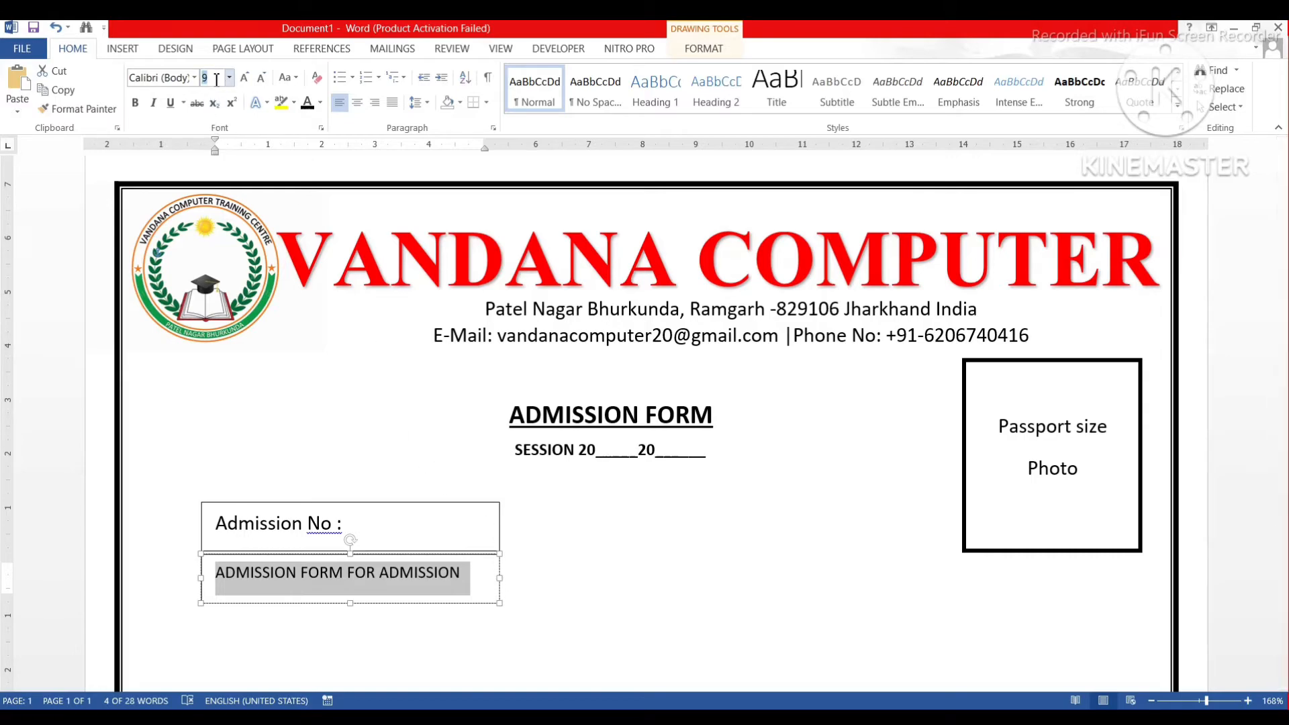
key(Return)
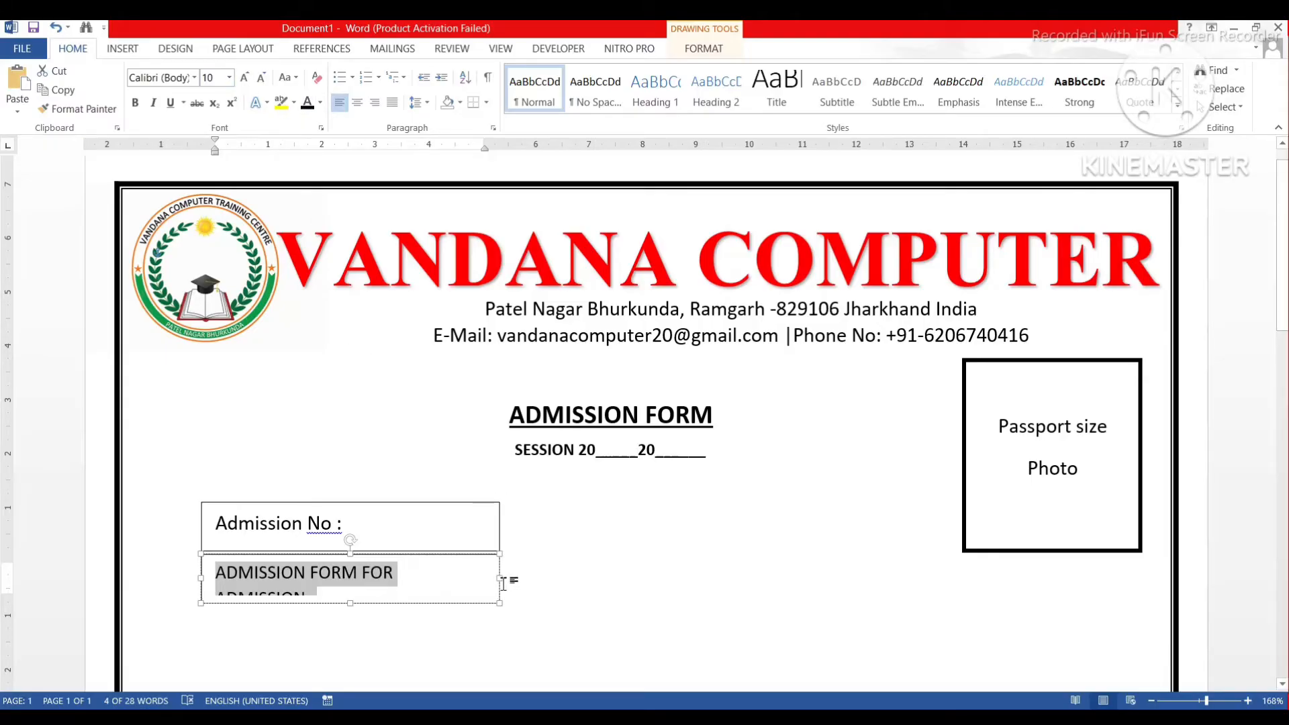
drag(502, 579, 510, 581)
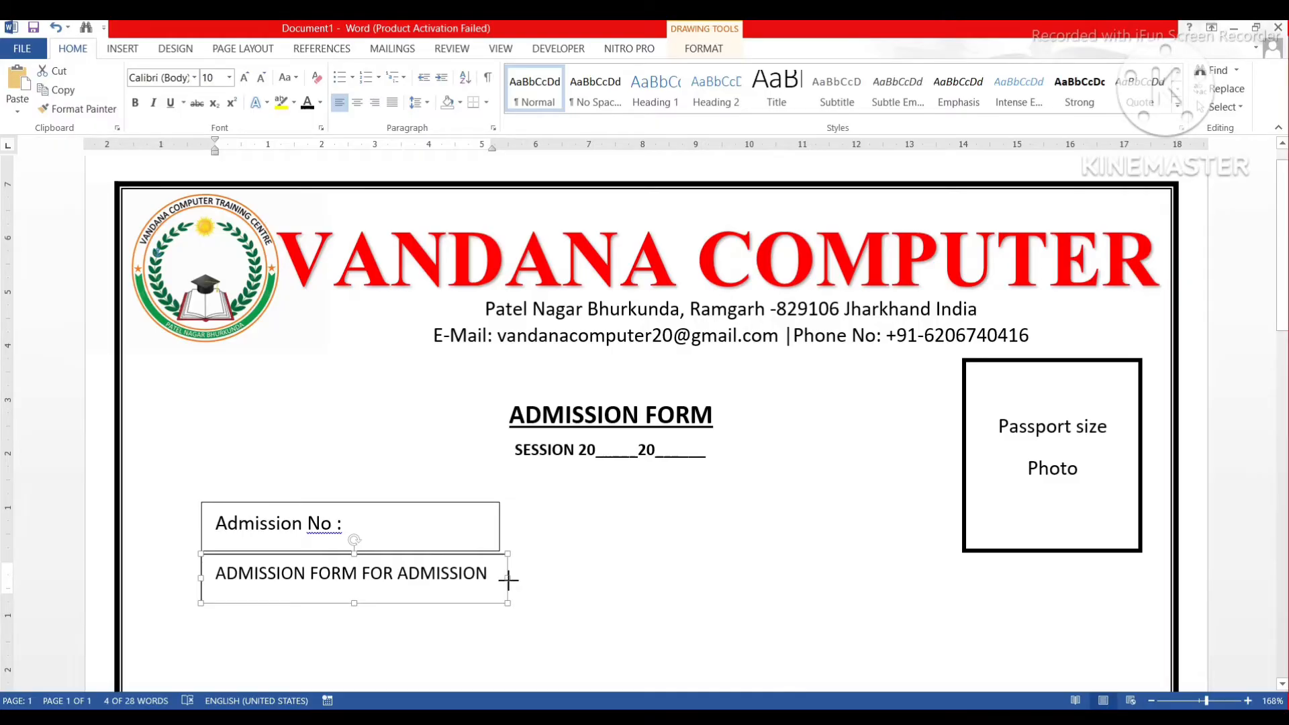
drag(507, 579, 505, 581)
Widen the Admission No box to match the banner and reduce both boxes' heights.
click(498, 528)
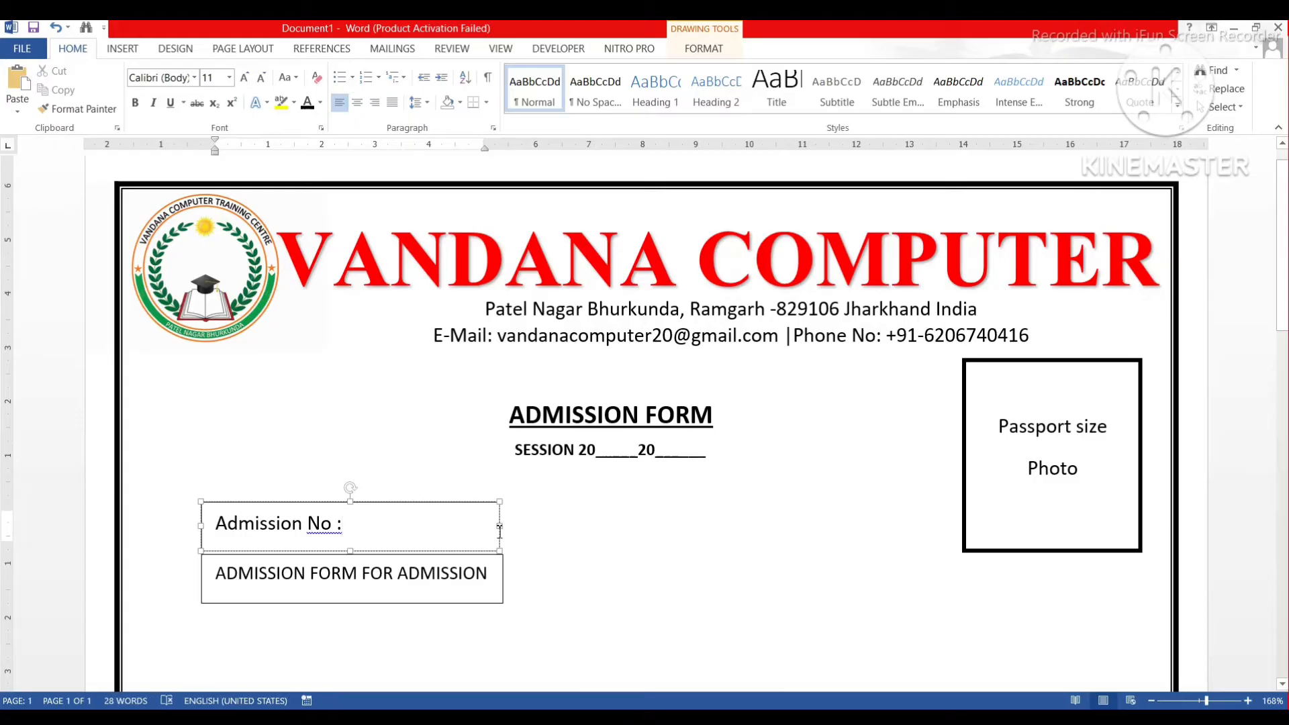
click(500, 529)
drag(501, 529, 504, 529)
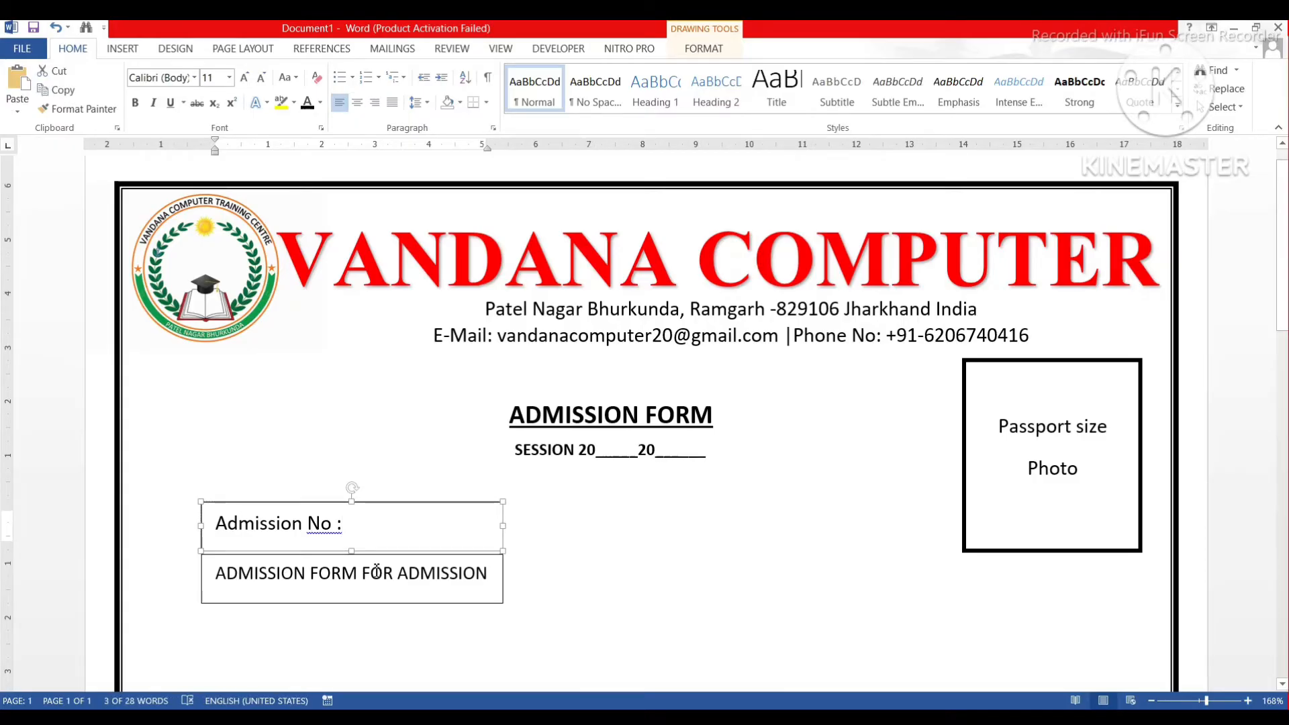
drag(355, 551, 355, 546)
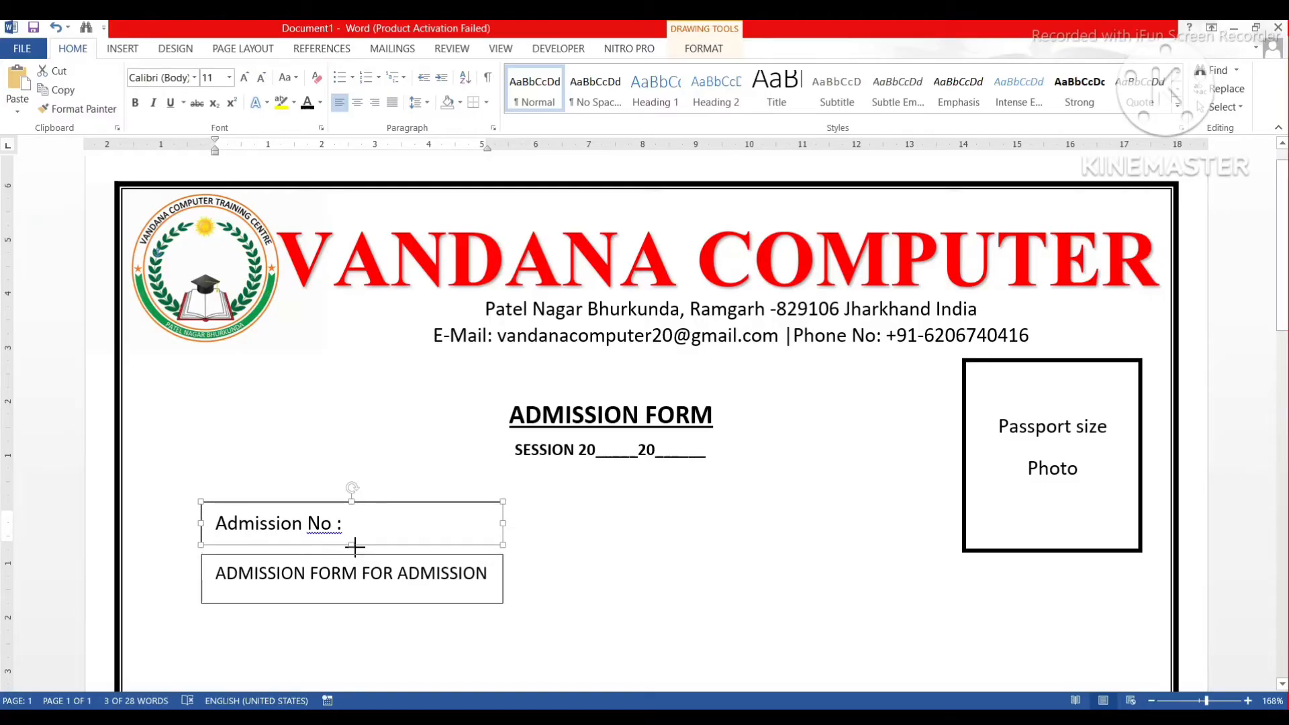
click(352, 558)
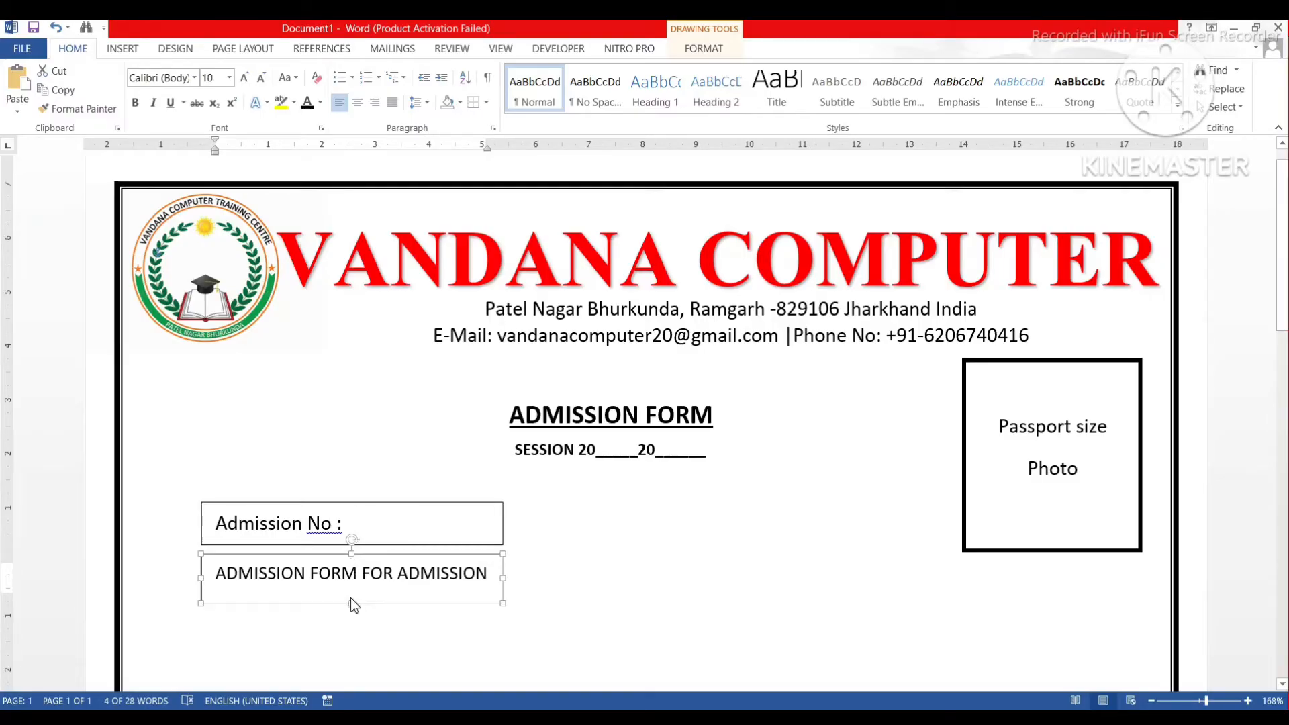
drag(352, 605, 353, 602)
click(528, 560)
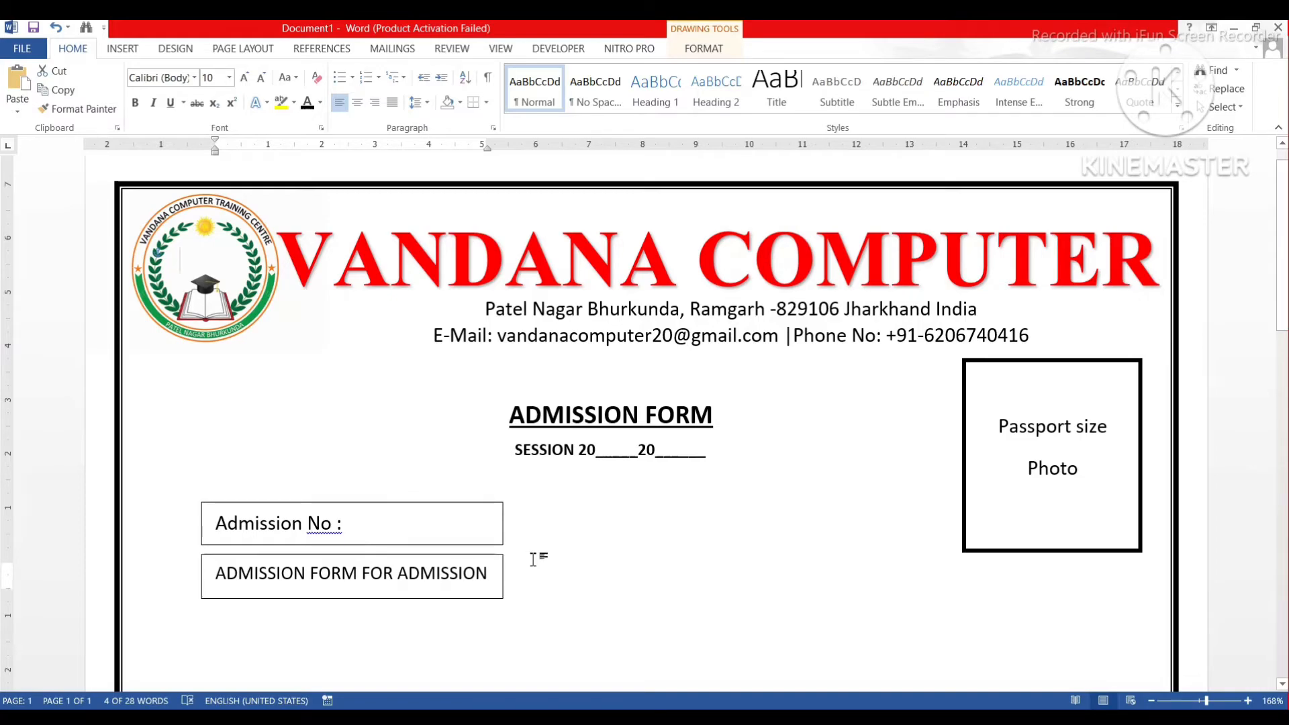
Correct the label to 'Admission No:' and make it red and bold.
right_click(323, 531)
click(359, 563)
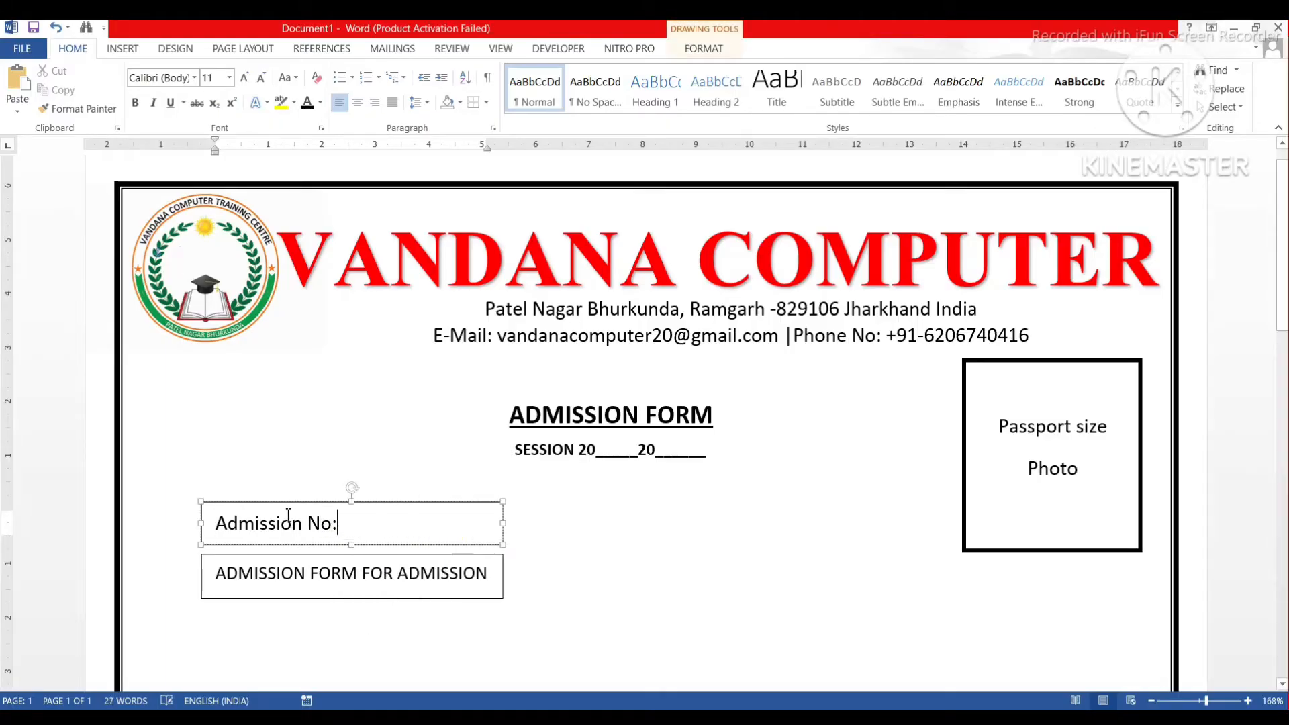
drag(343, 523, 219, 510)
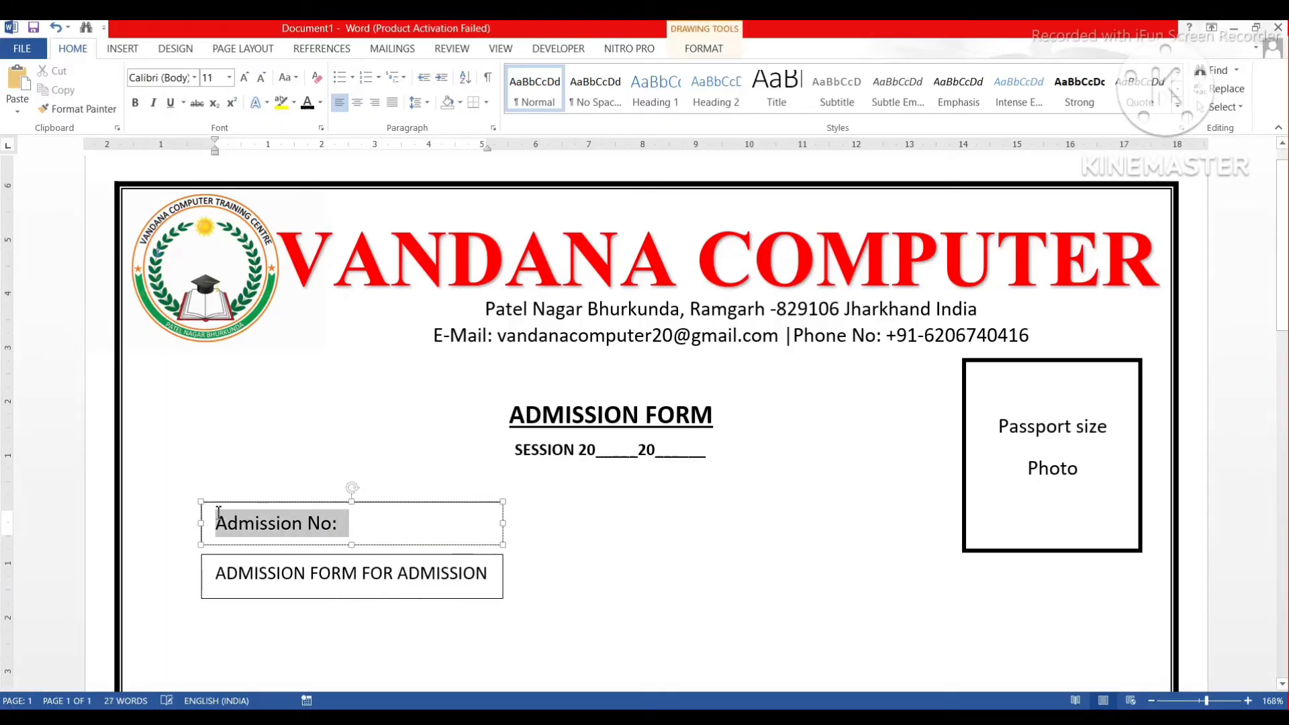
click(321, 103)
click(319, 252)
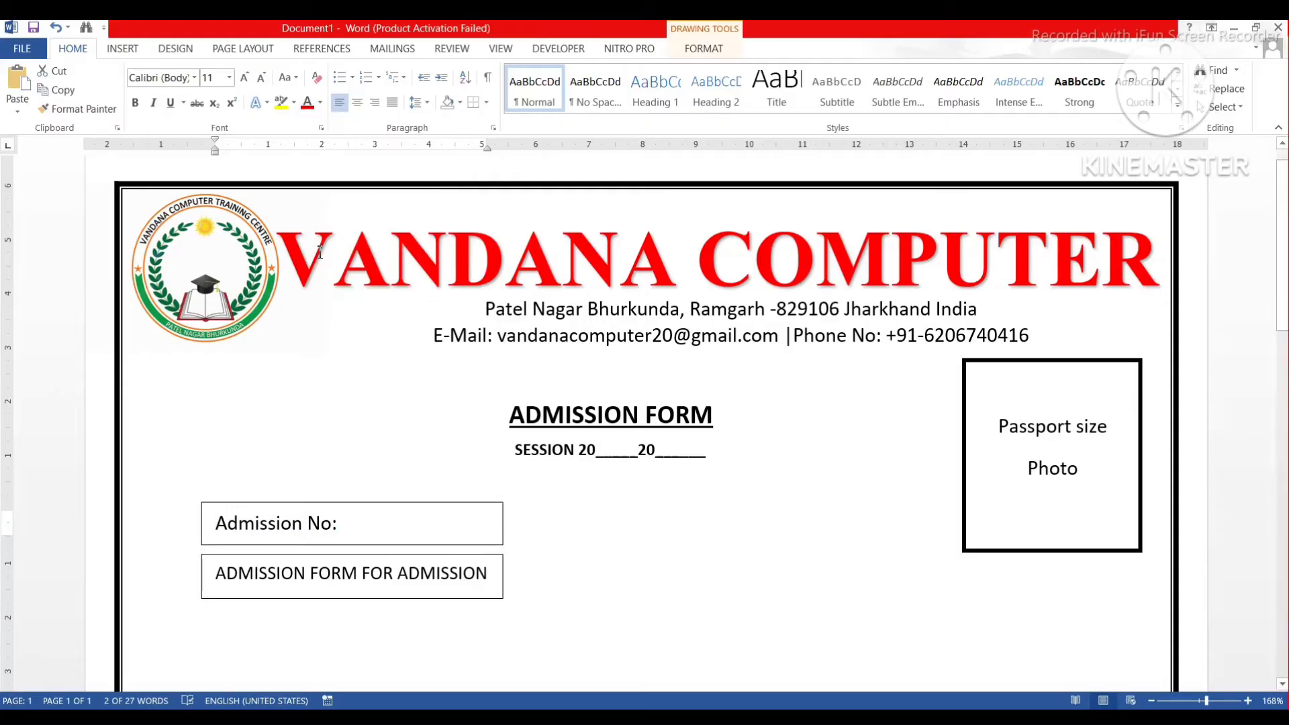
click(135, 103)
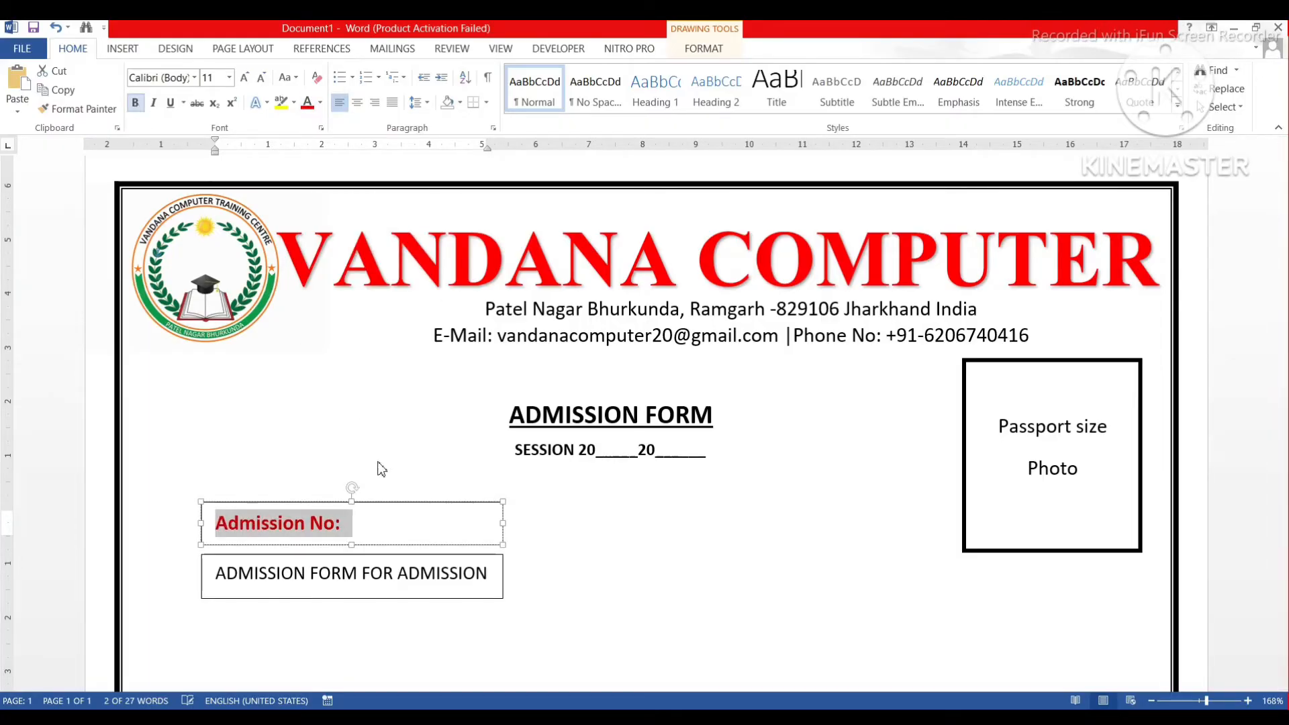
click(383, 522)
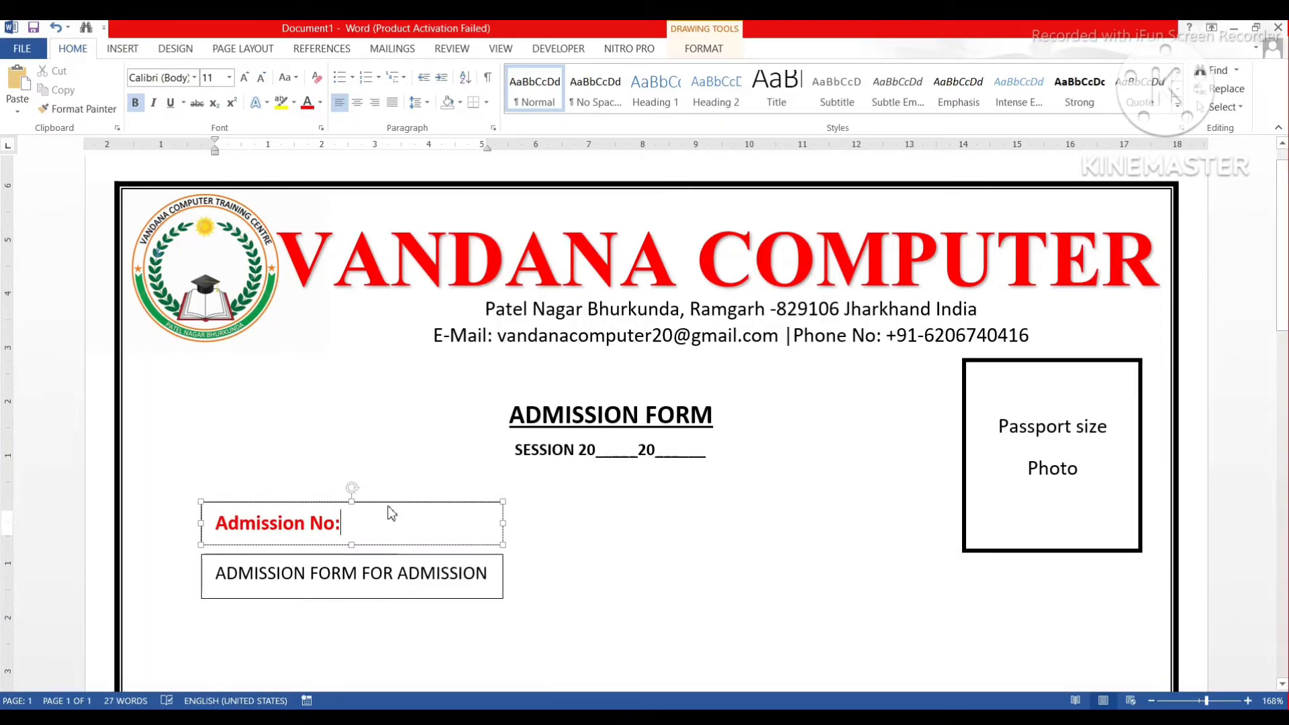
Thicken the Admission No box outline to a 2¼ pt weight.
click(704, 49)
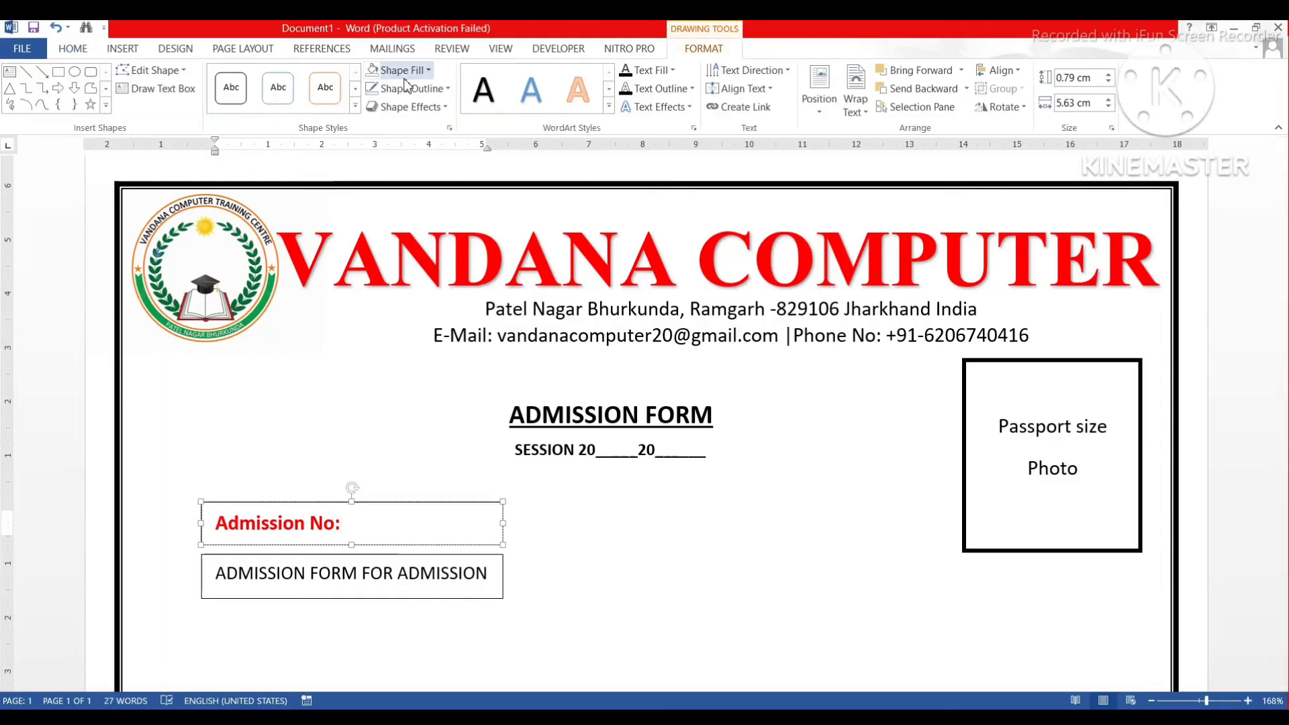
click(411, 88)
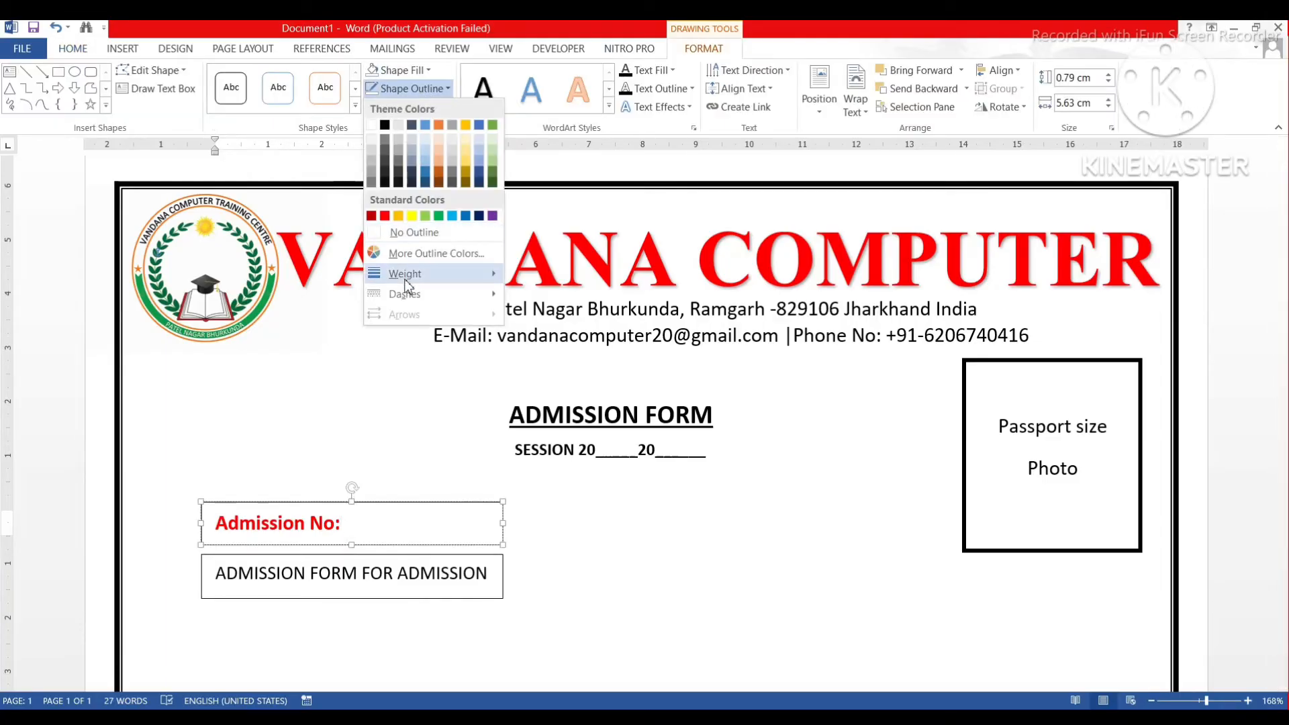
mouse_move(406, 283)
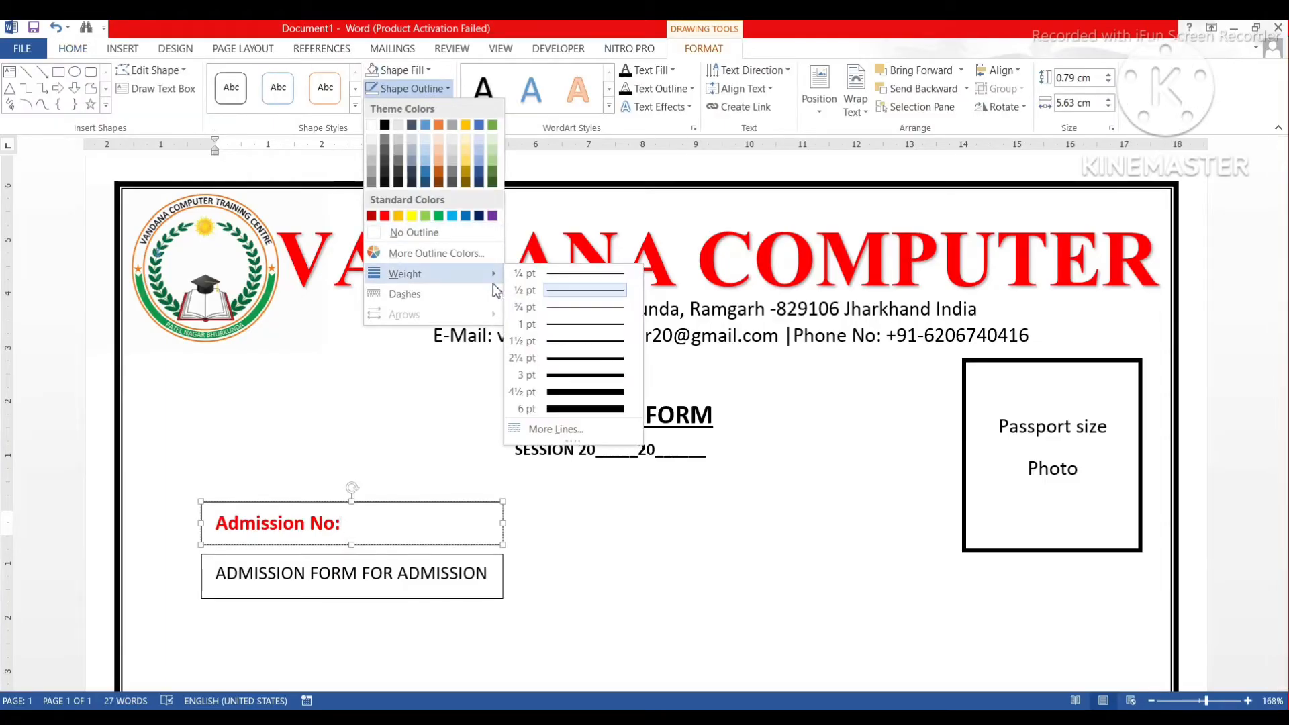
click(567, 346)
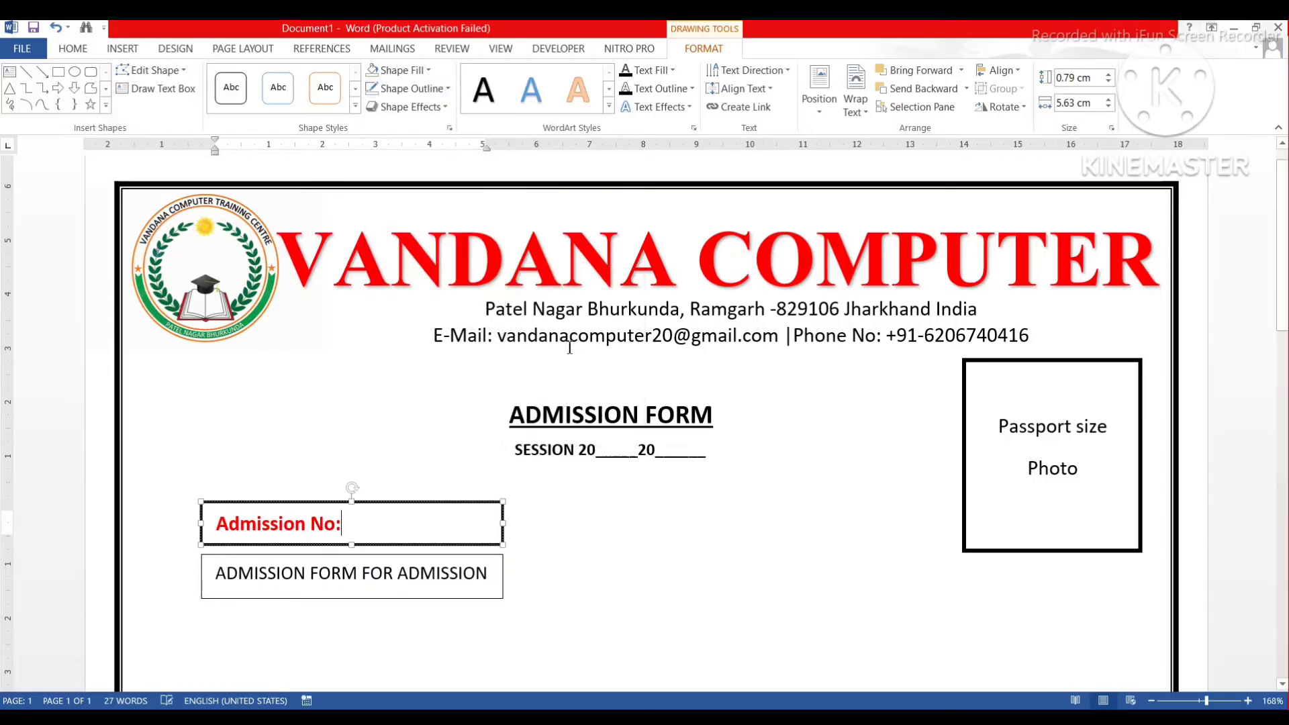
click(361, 576)
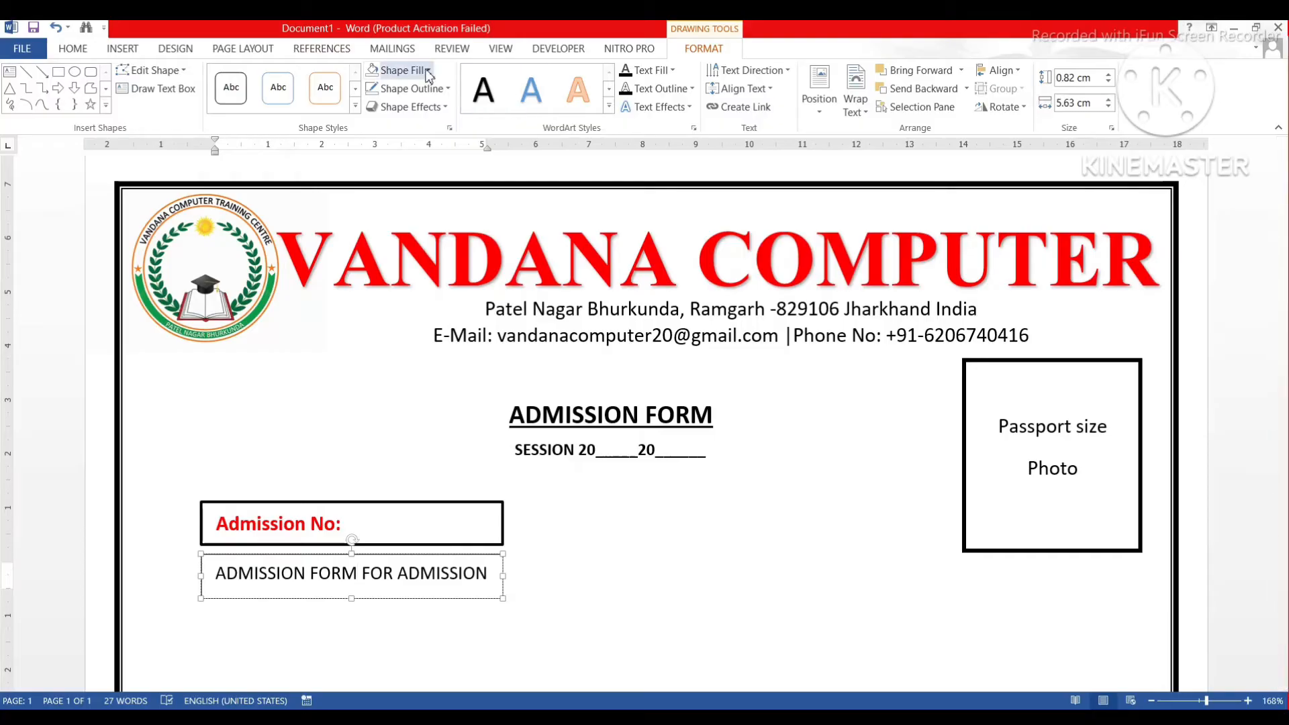
Fill the banner box dark blue and make its text white.
click(401, 70)
click(479, 197)
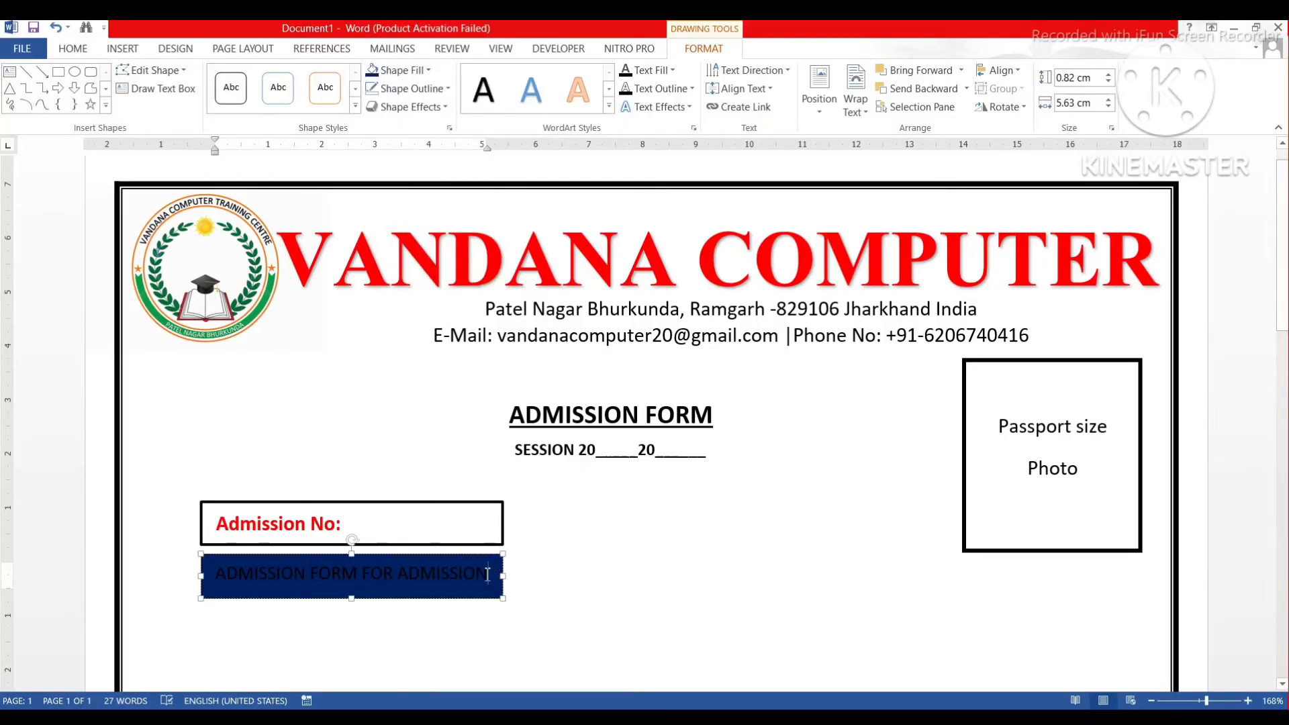
triple_click(244, 584)
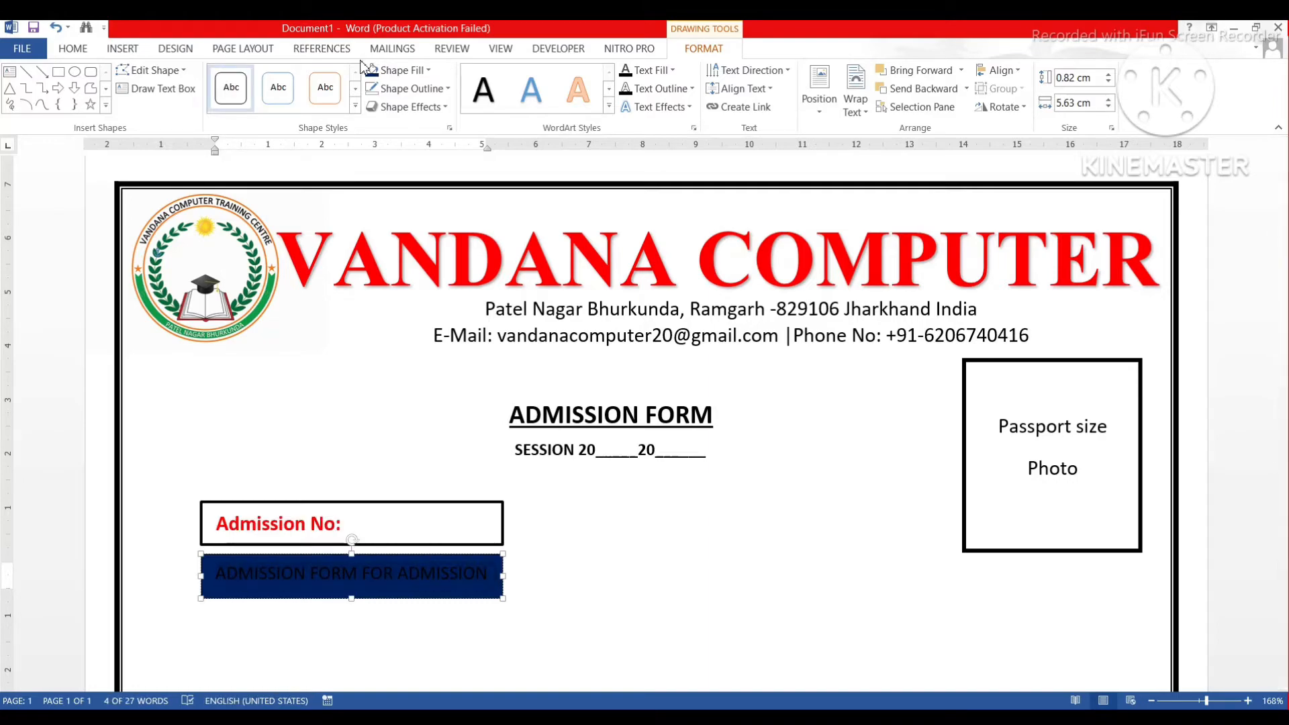
click(73, 49)
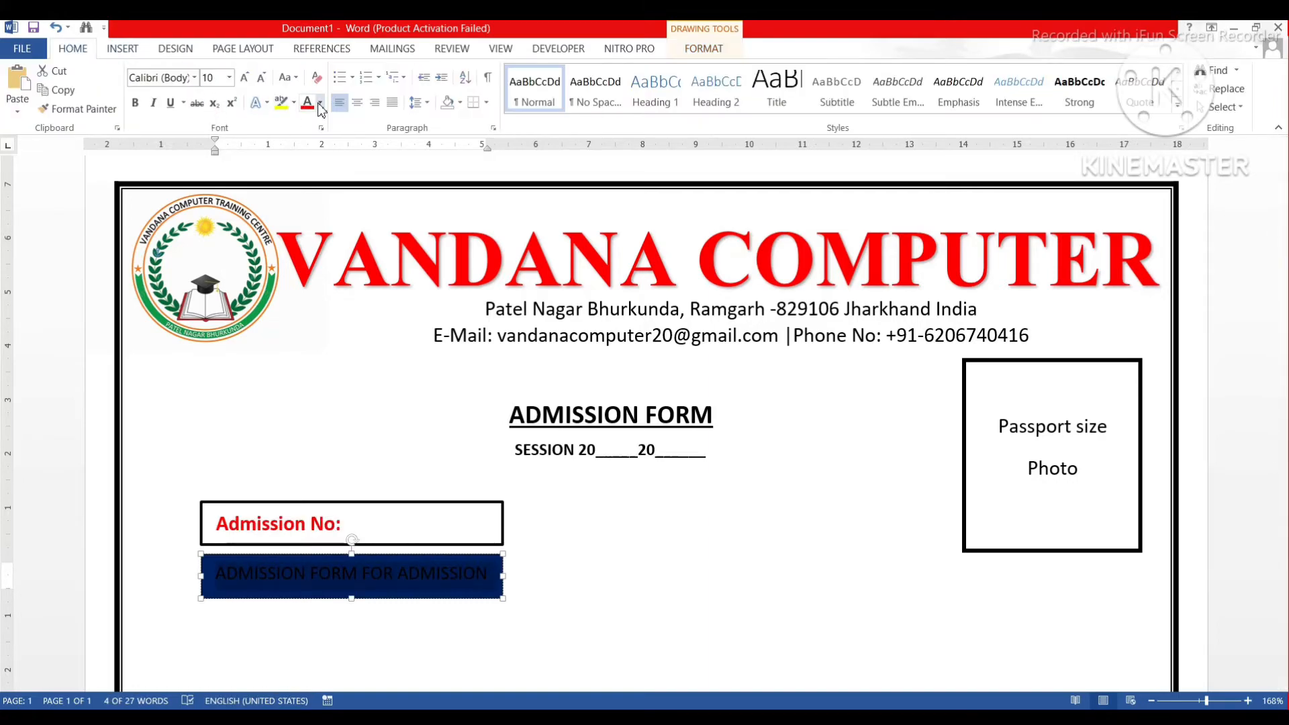
click(321, 102)
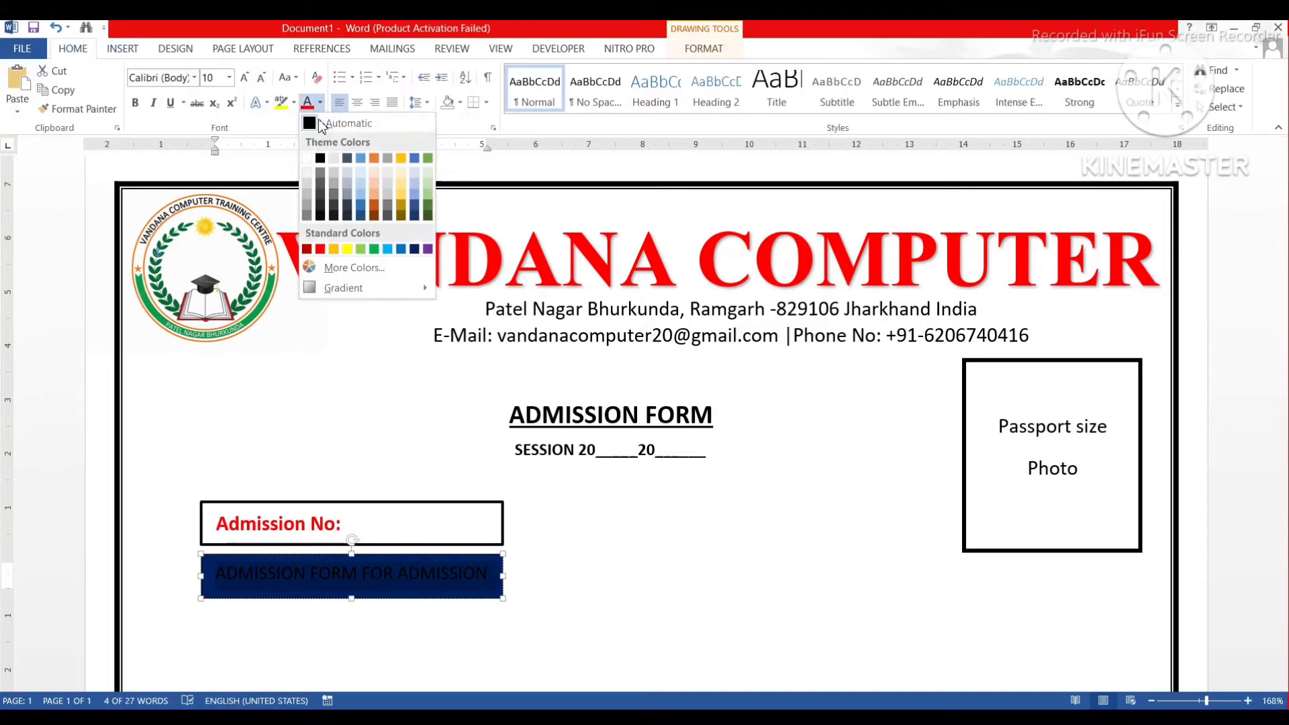
click(307, 158)
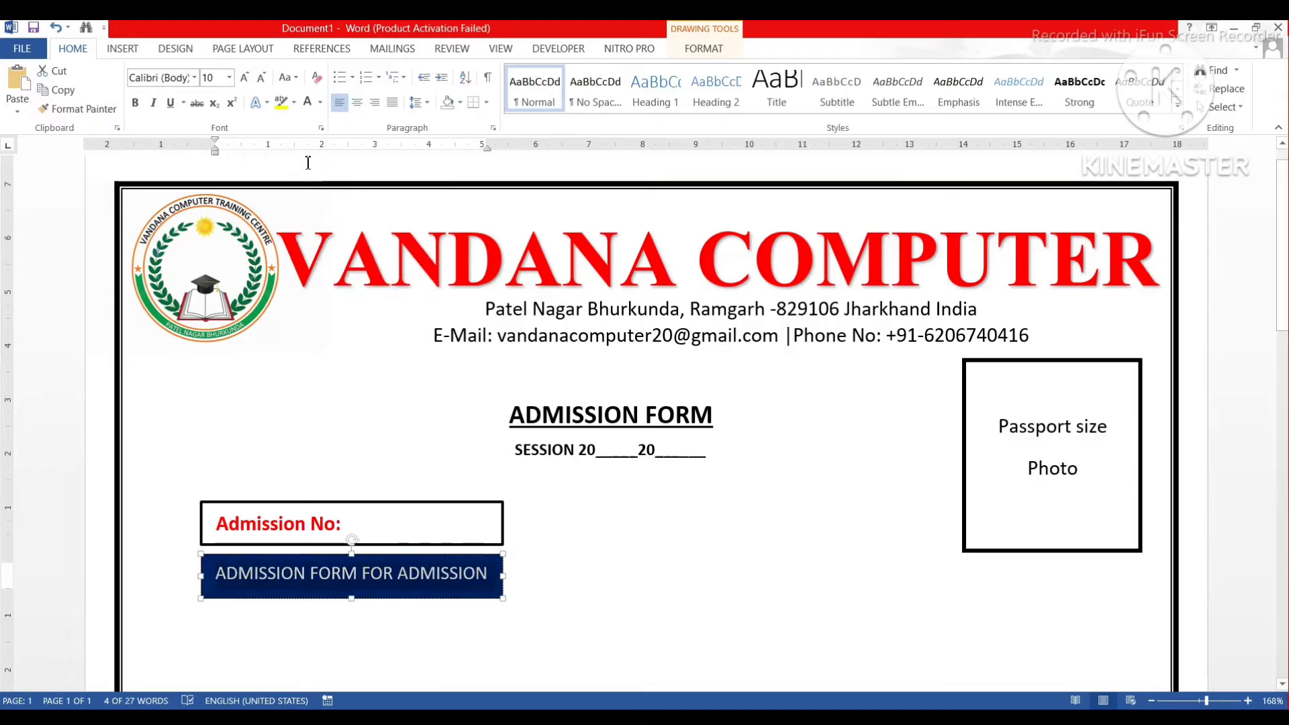
click(519, 569)
Check the banner box's outline options, leaving them unchanged.
click(409, 573)
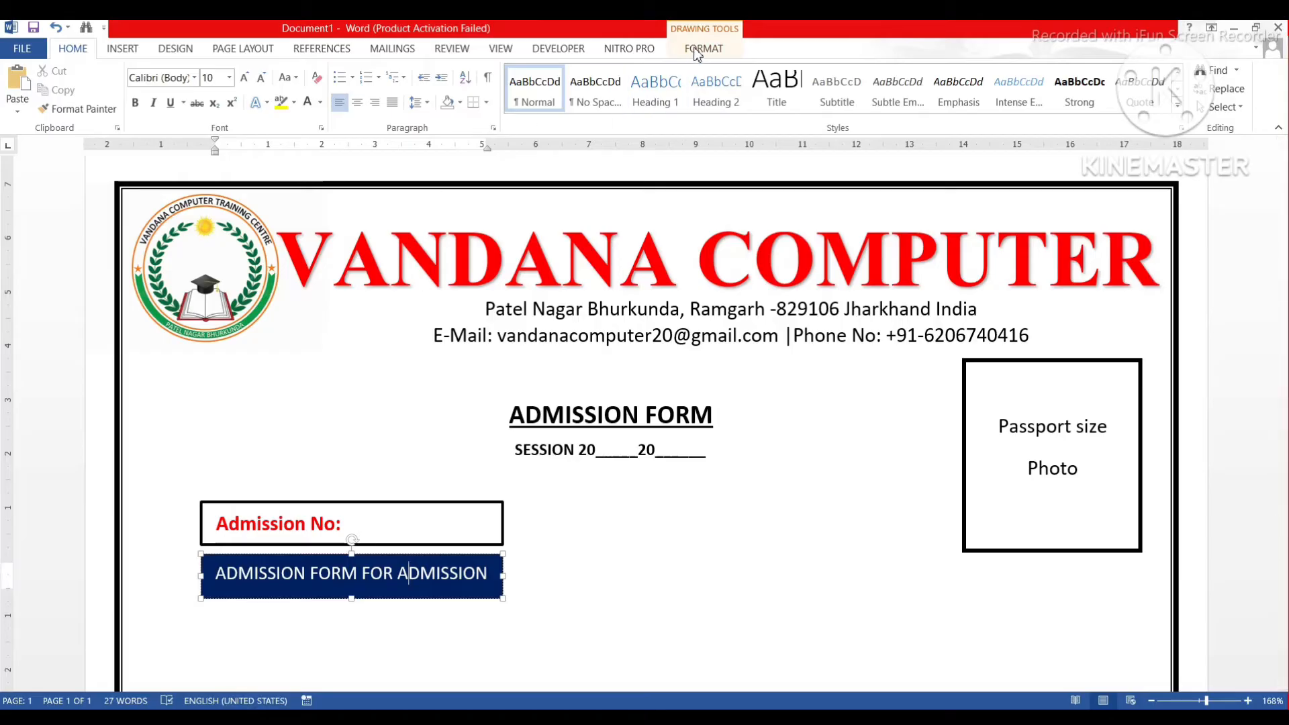
click(704, 48)
click(421, 92)
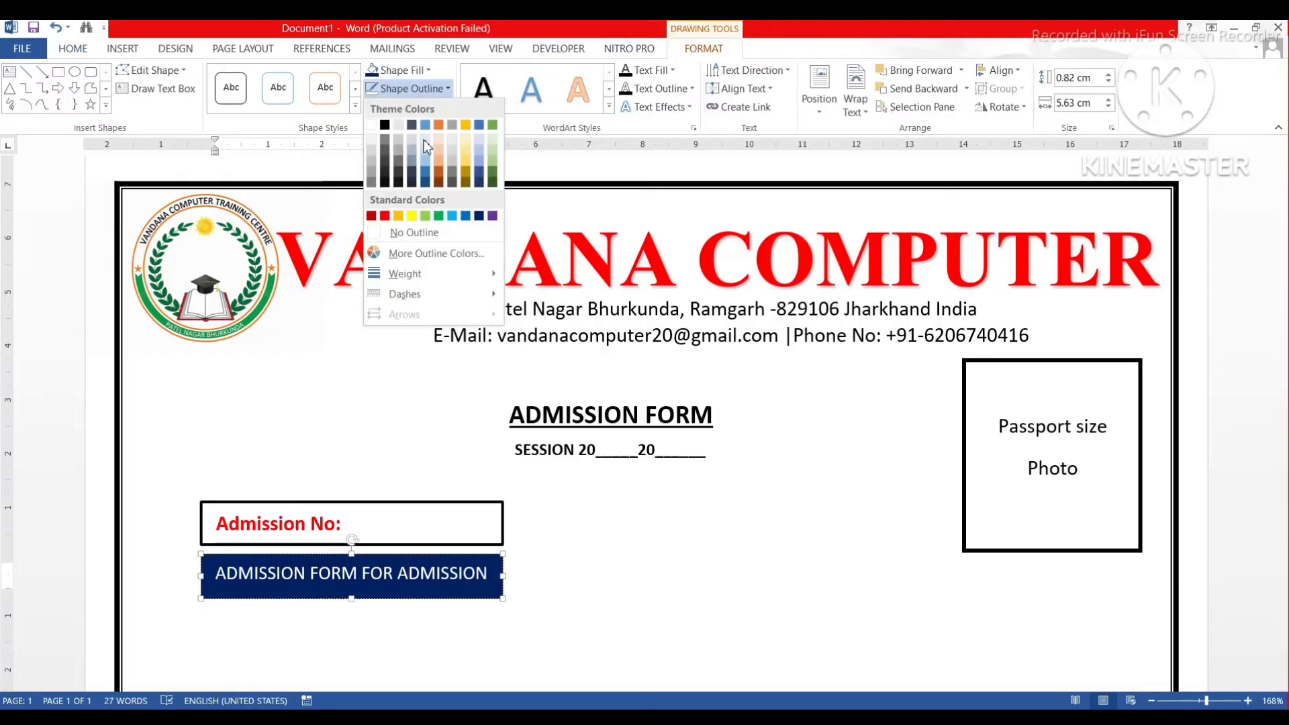
click(479, 223)
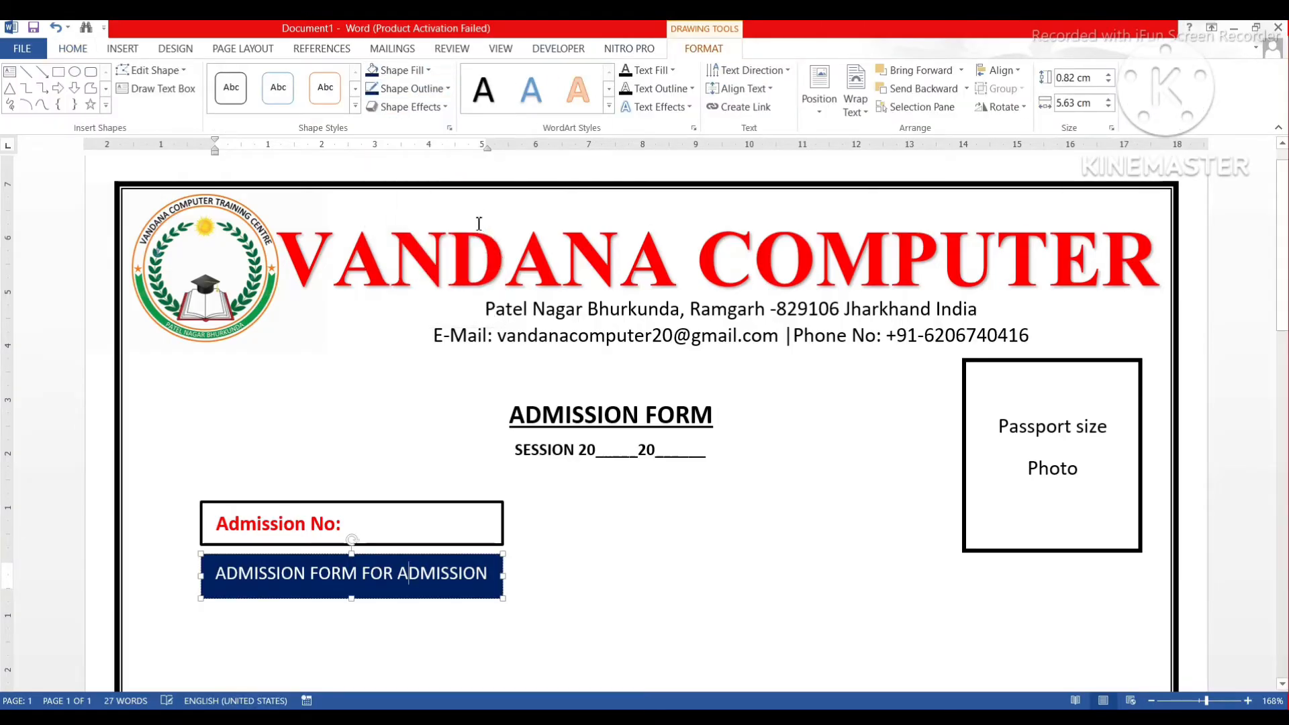
click(538, 576)
scroll(542, 571, down, 5)
scroll(541, 571, up, 4)
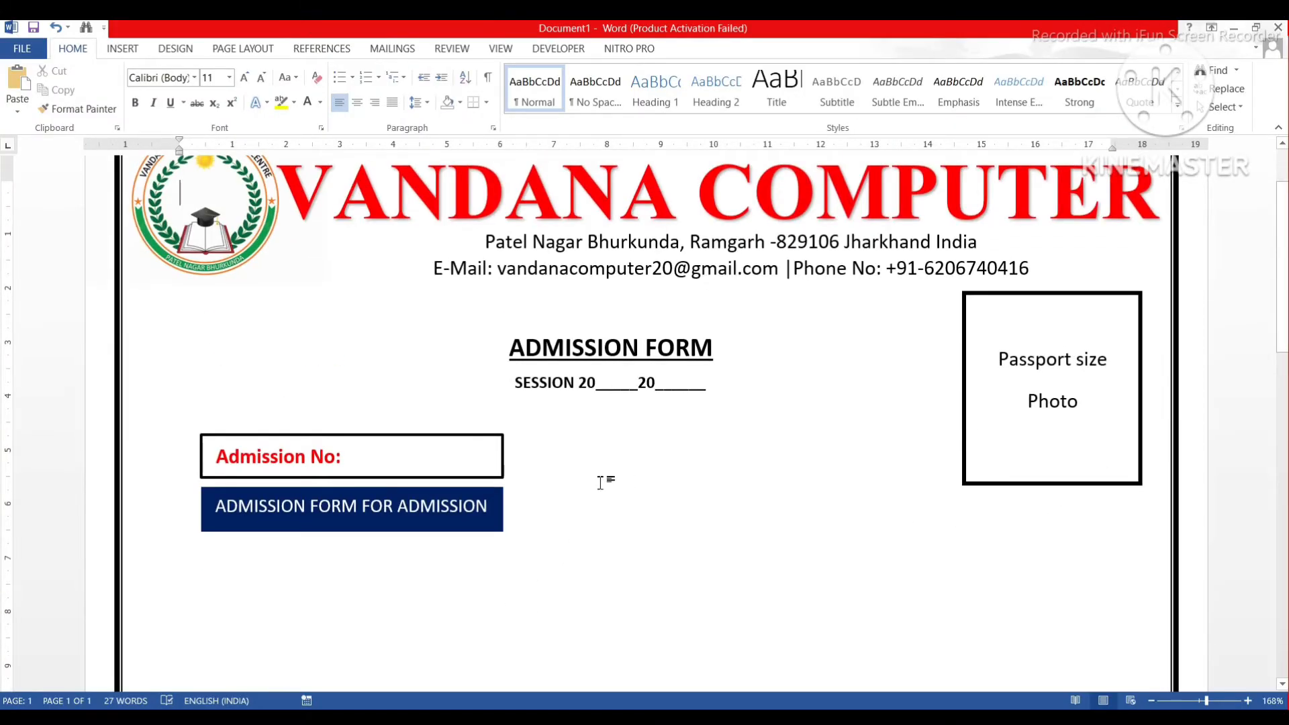
Raise the Admission No box and move the blue banner up directly beneath it.
click(341, 435)
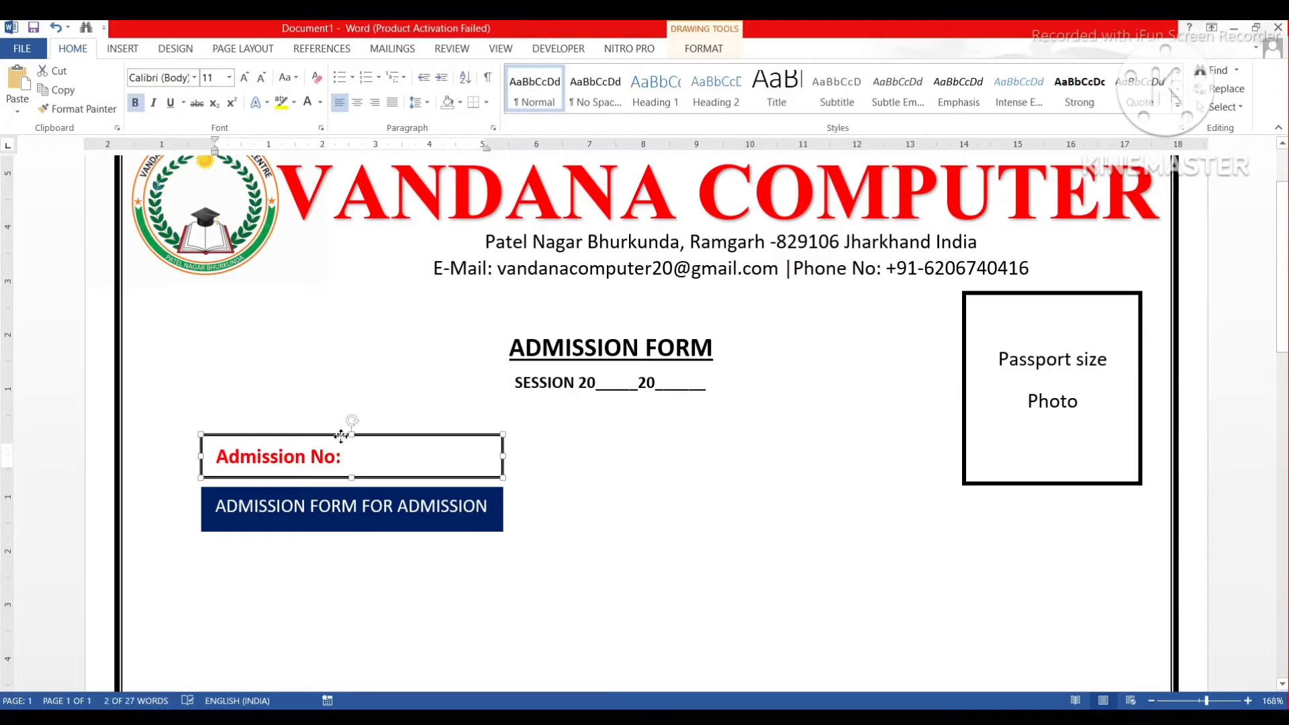
drag(341, 435, 341, 409)
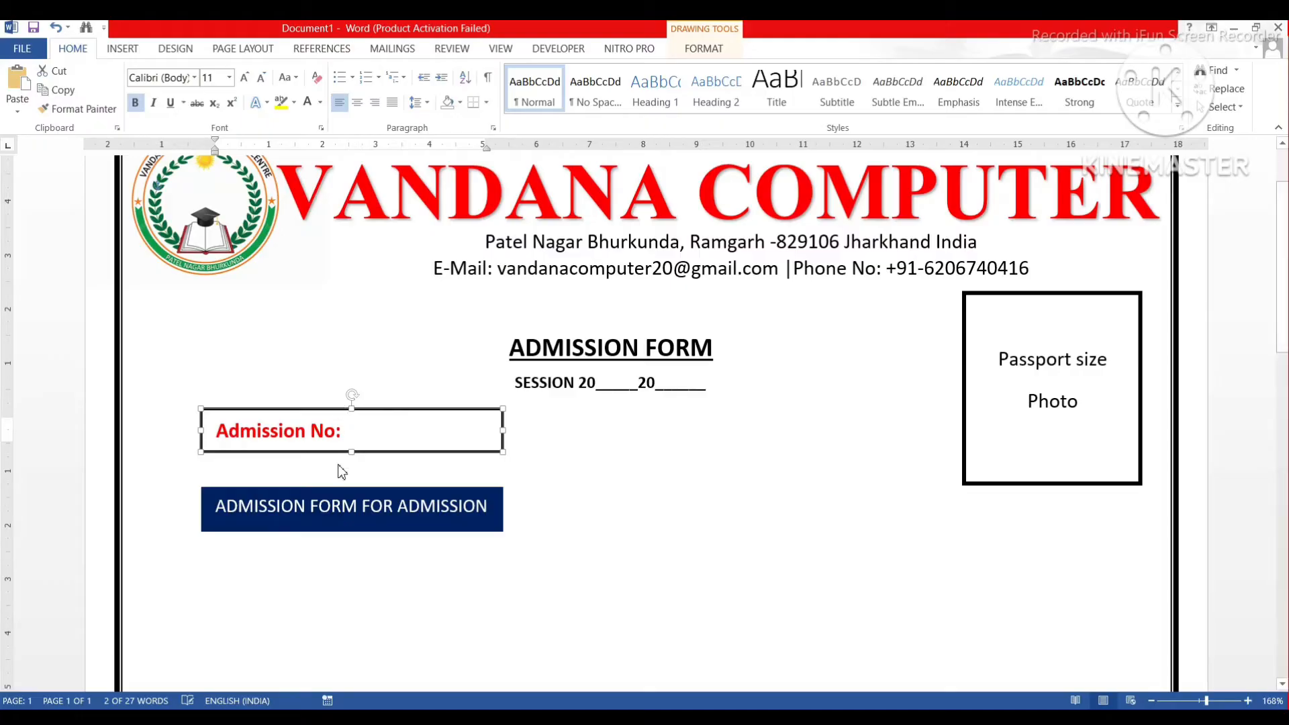
click(334, 501)
click(354, 488)
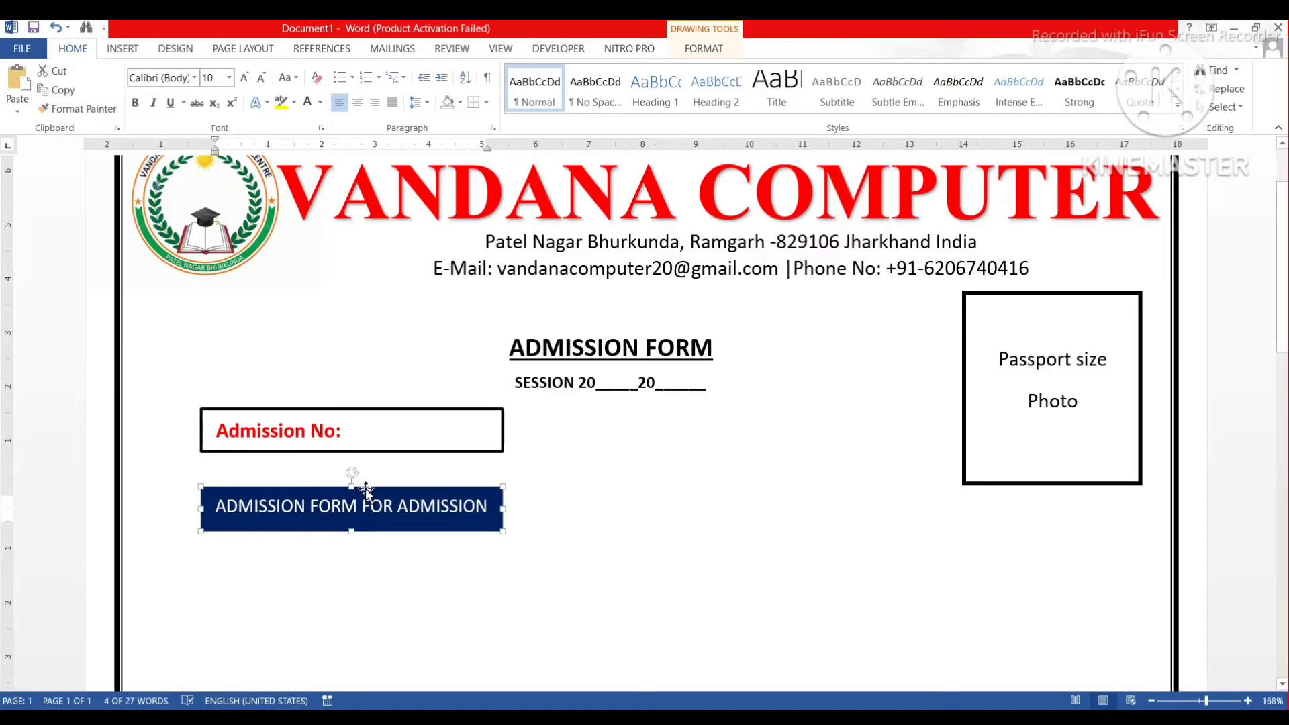
drag(363, 489, 361, 466)
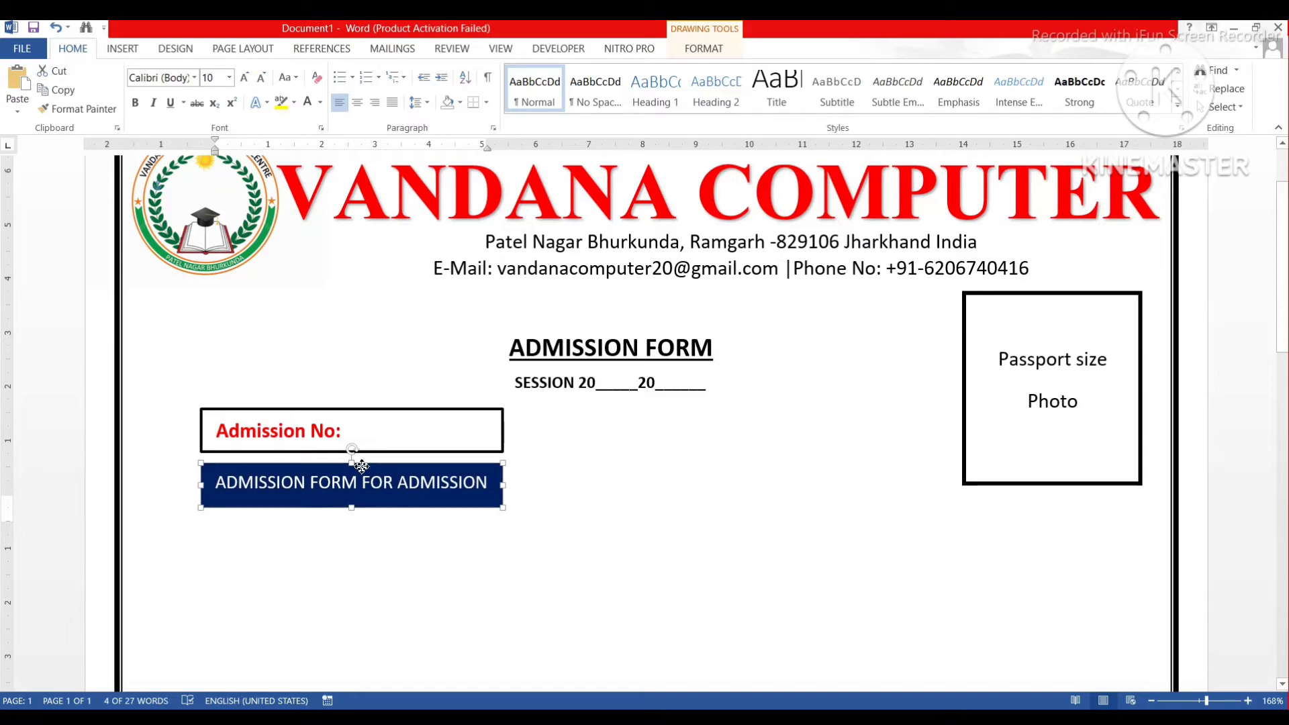
click(554, 471)
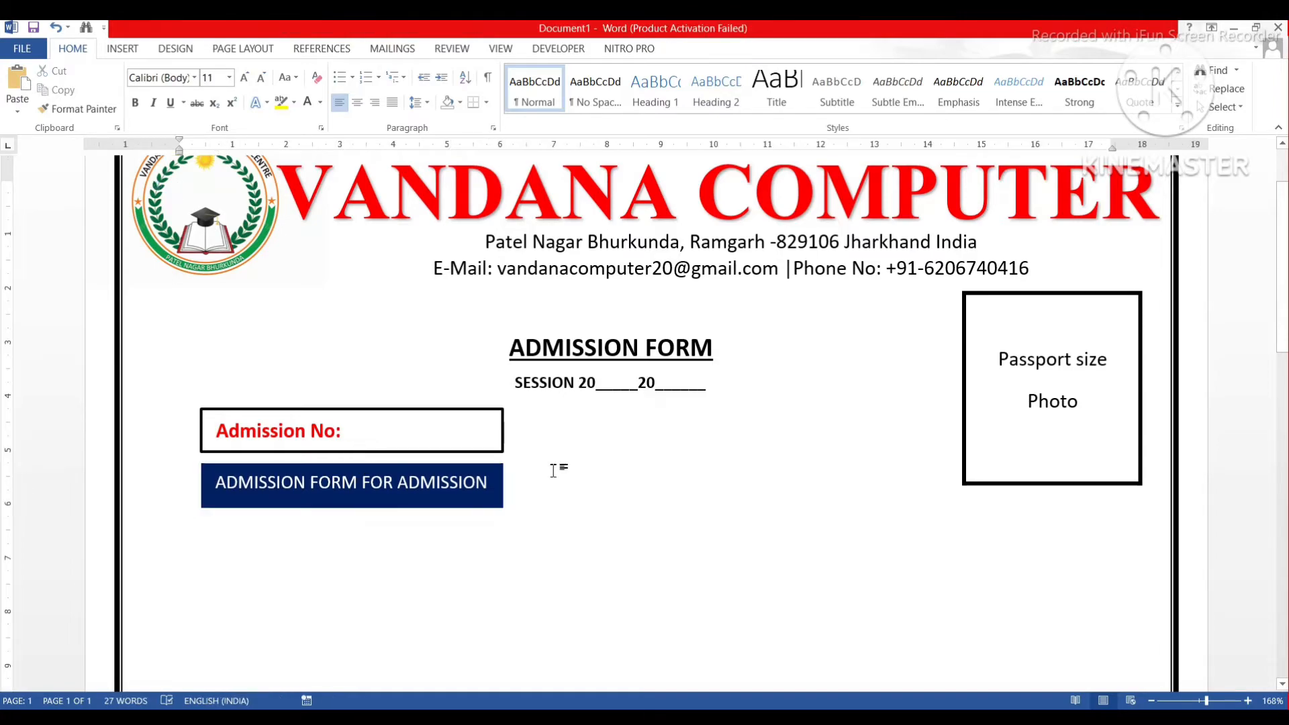
scroll(554, 470, down, 3)
scroll(554, 471, up, 4)
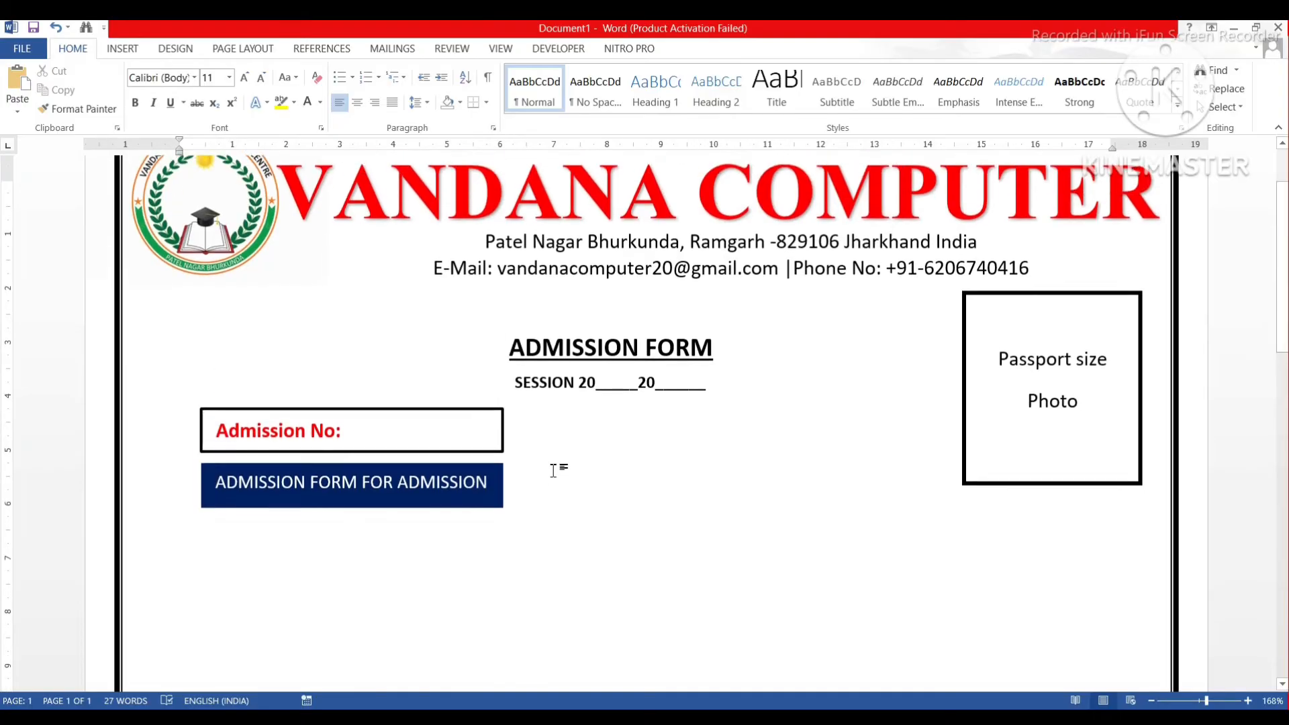
scroll(553, 471, down, 2)
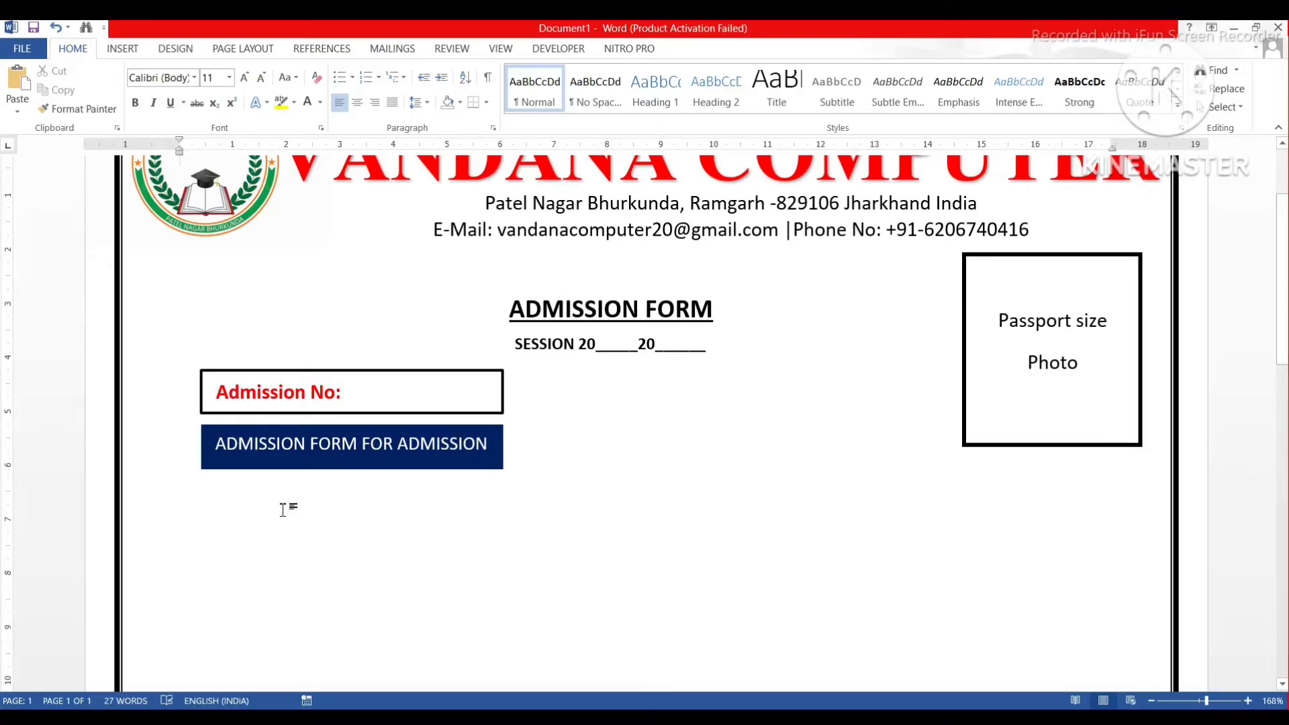
scroll(207, 510, up, 1)
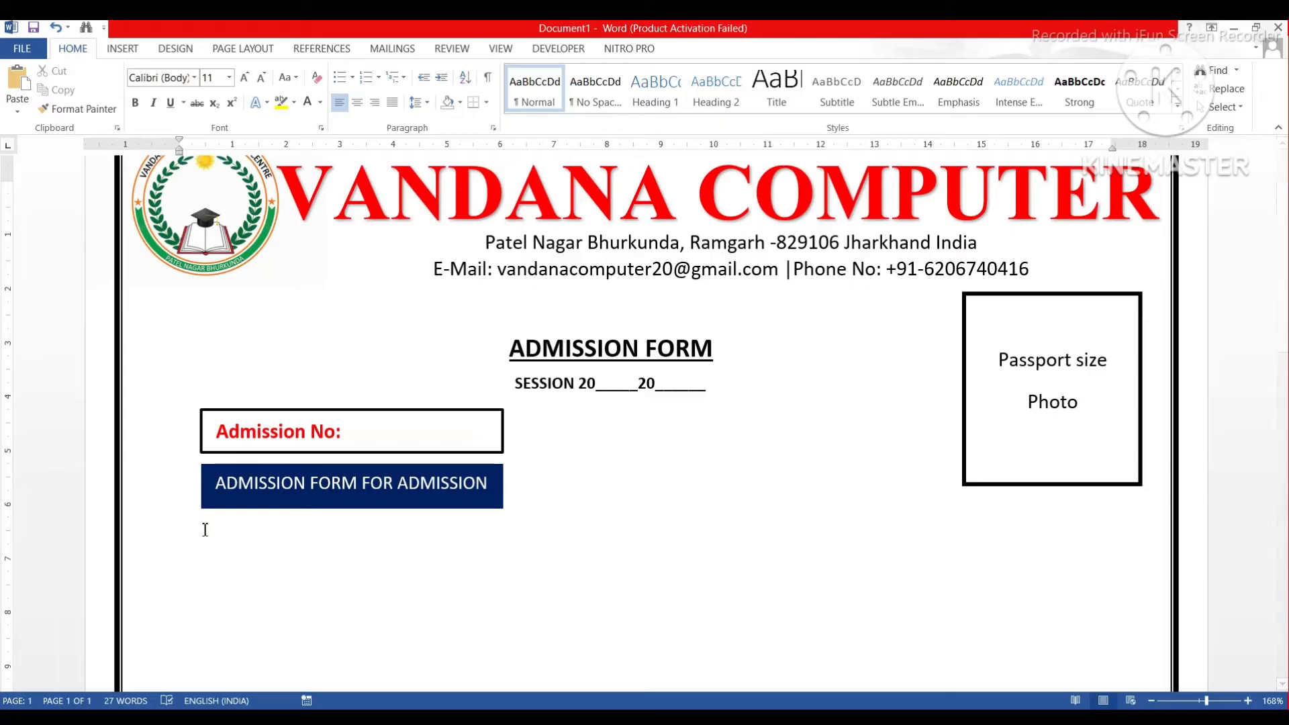
Shift the Admission No box slightly to the left.
key(Tab)
key(BackSpace)
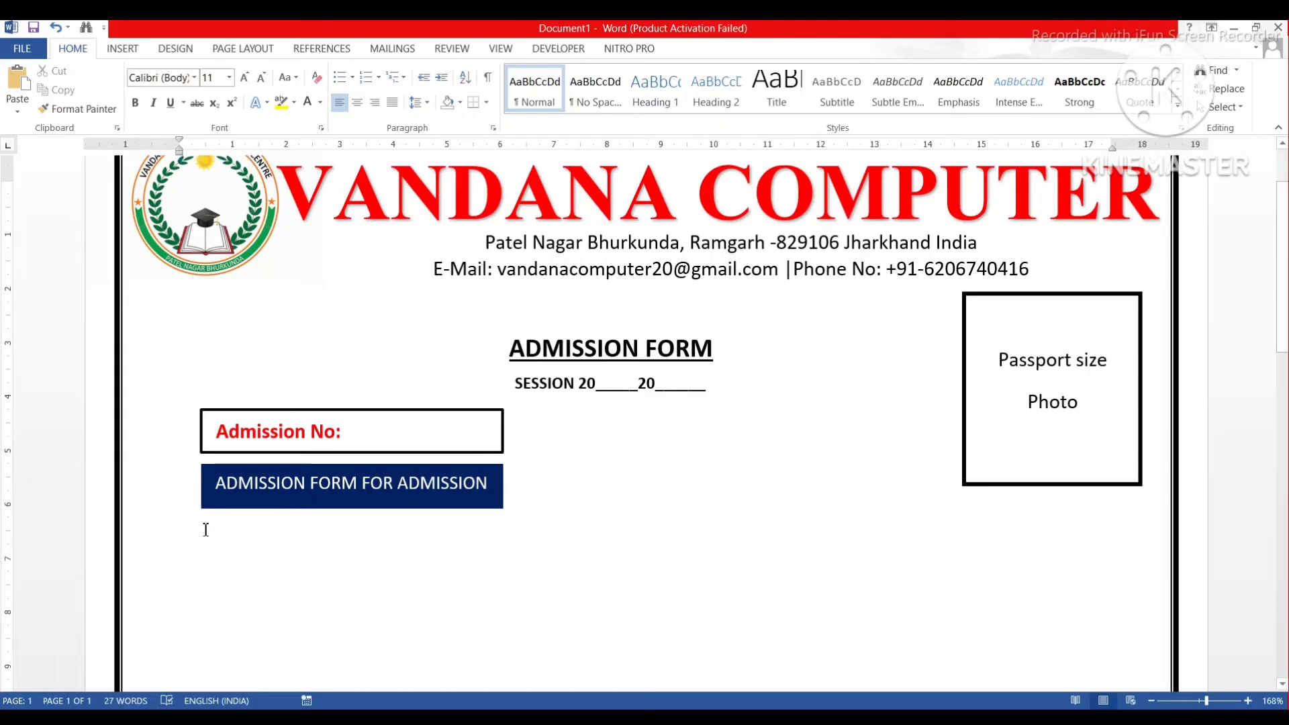
click(286, 411)
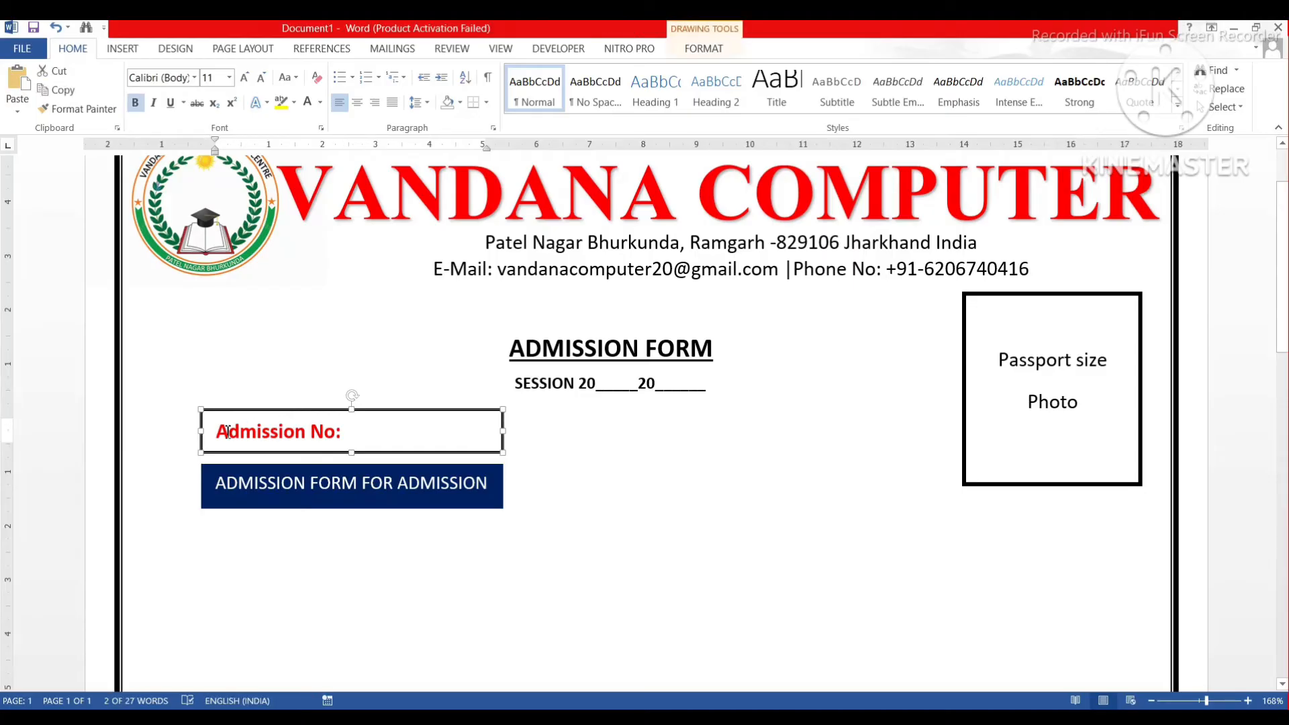
drag(225, 410, 207, 411)
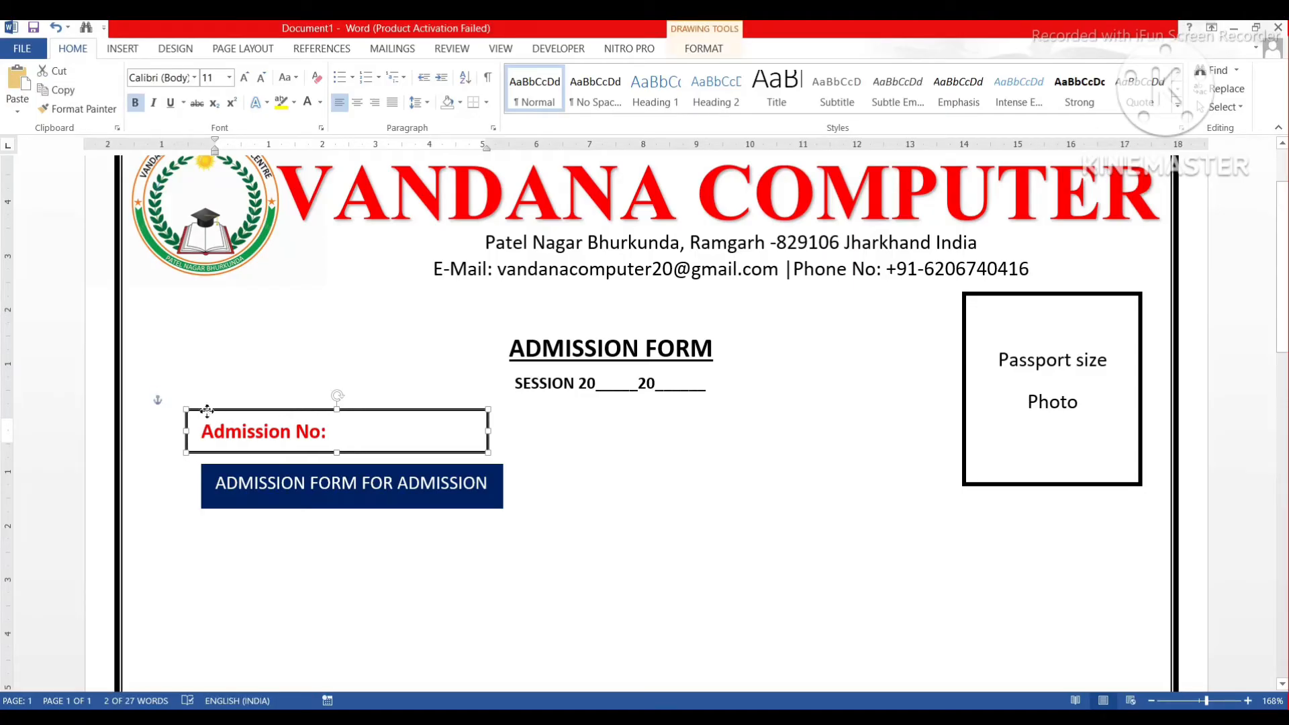
click(238, 473)
Move the banner left and start a numbered list with '1.' below it.
drag(264, 466, 247, 466)
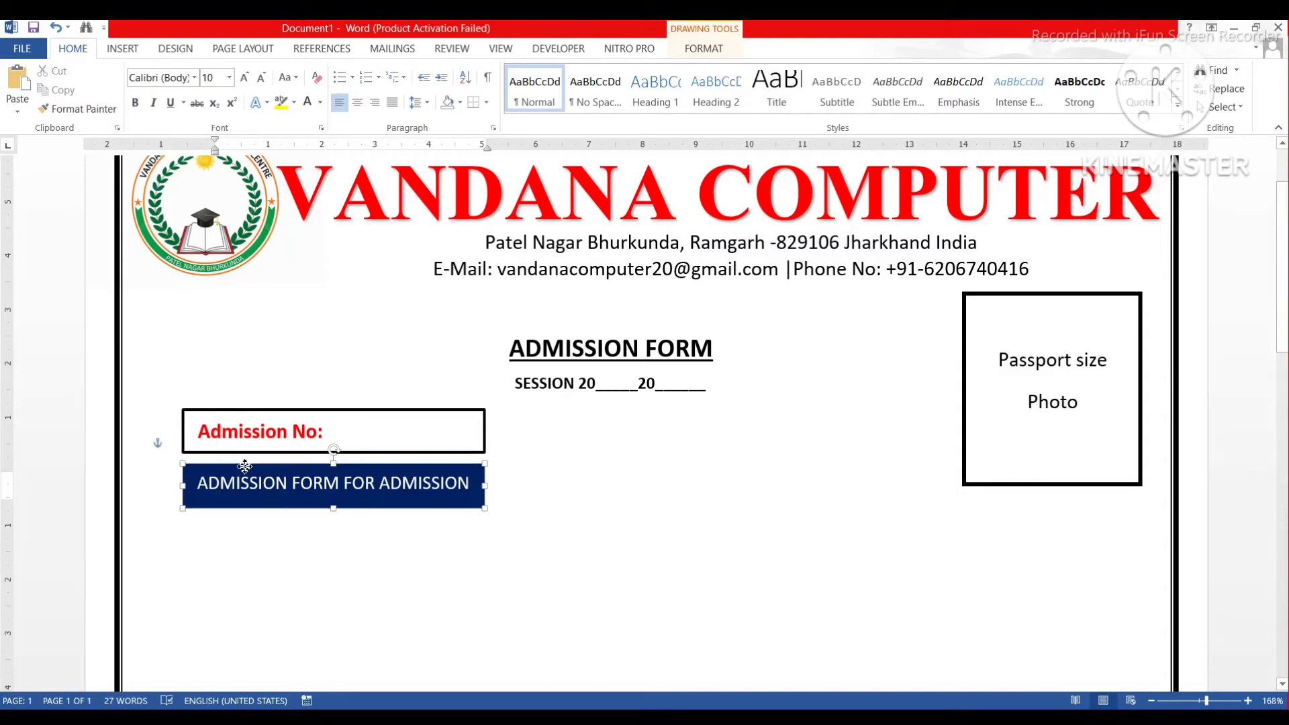
click(194, 538)
double_click(193, 538)
click(186, 539)
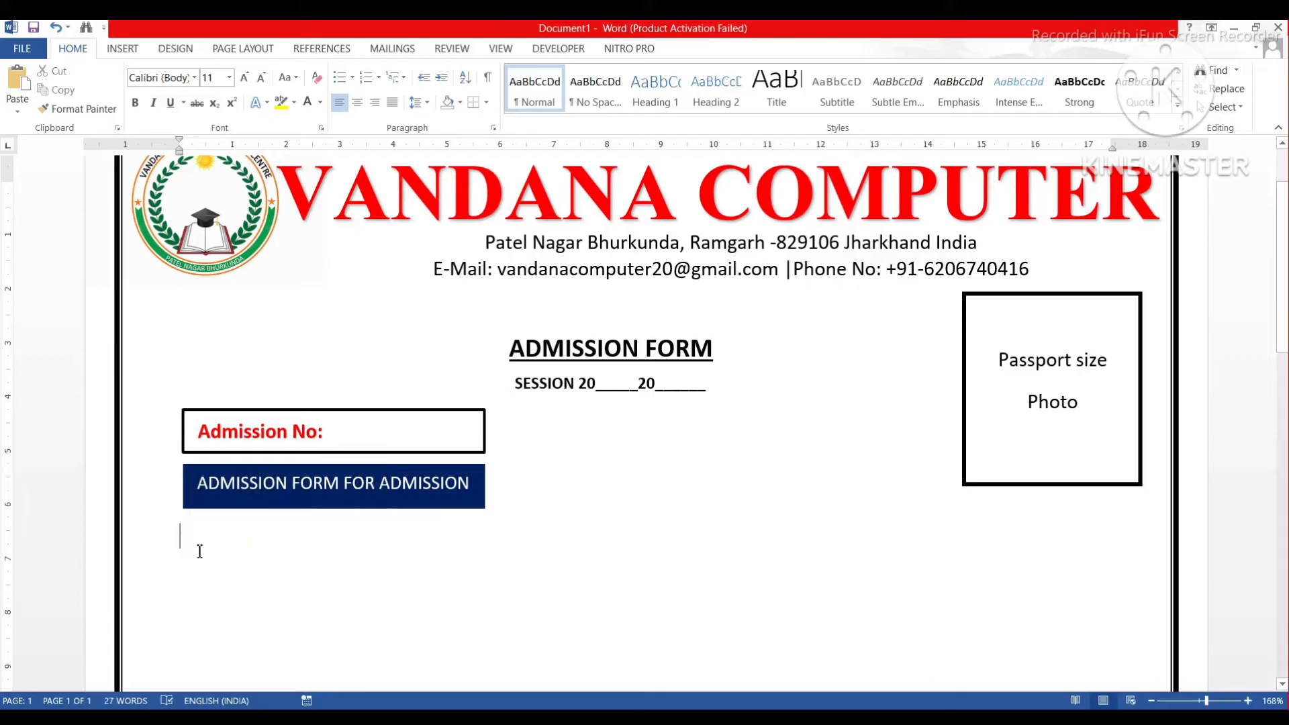
key(Return)
text(1)
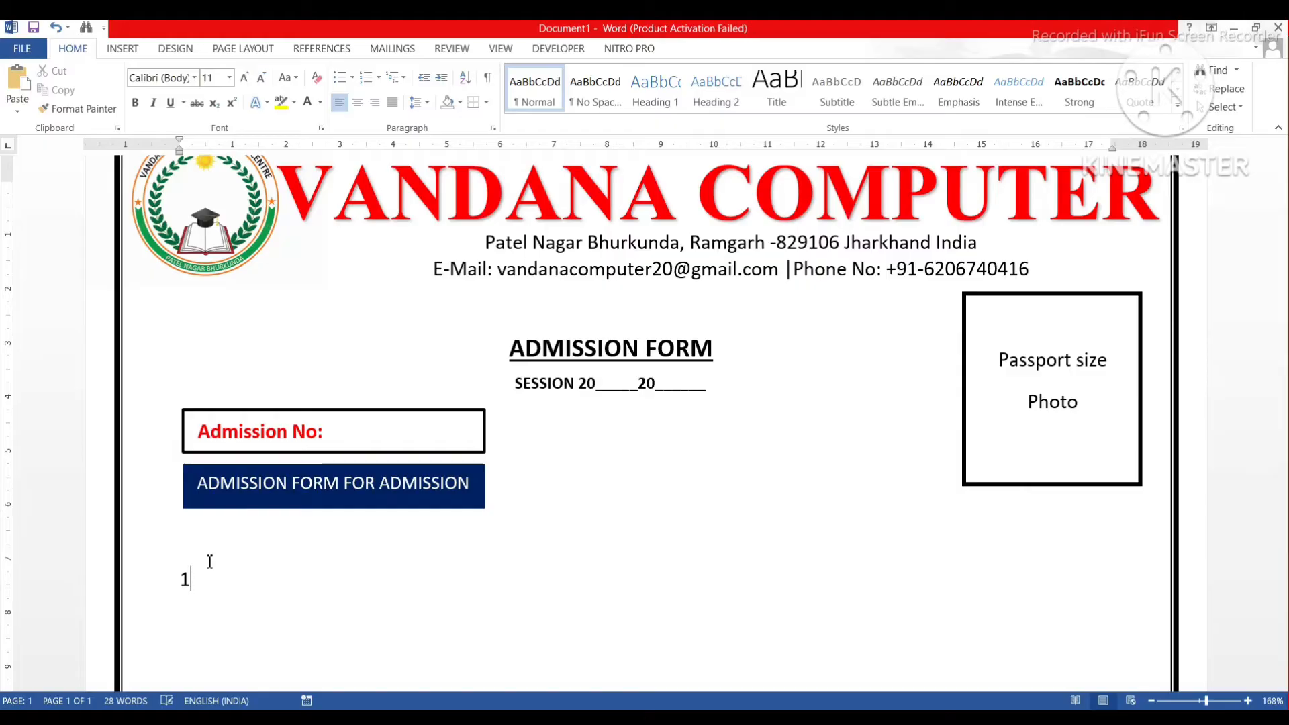
text(.)
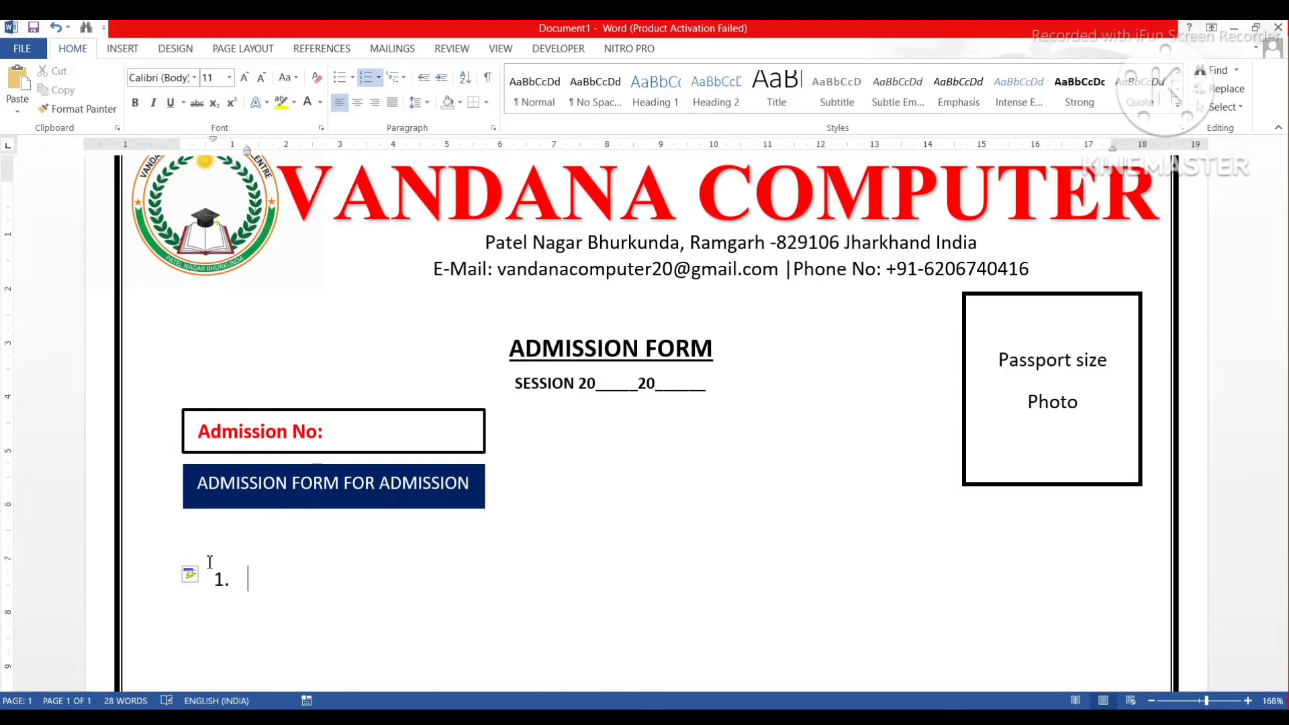
Shift the Admission No box and banner right so their left edges align.
click(236, 430)
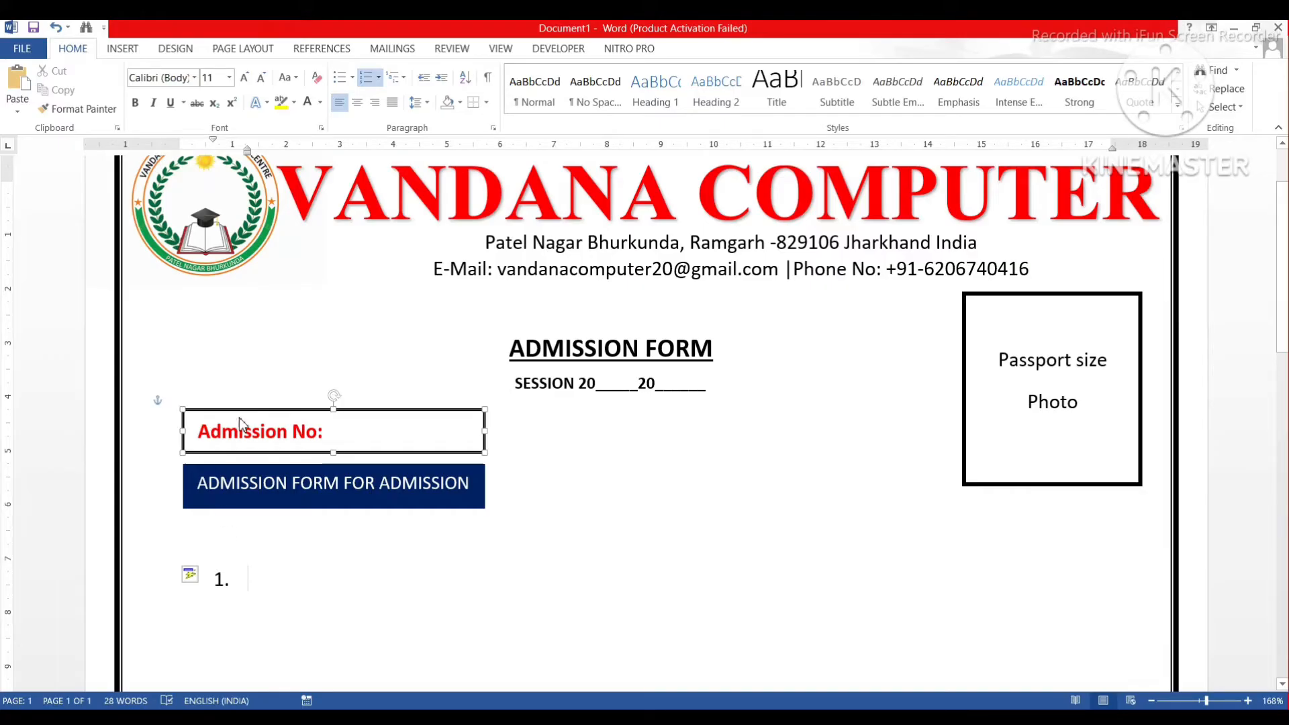
drag(266, 410, 288, 409)
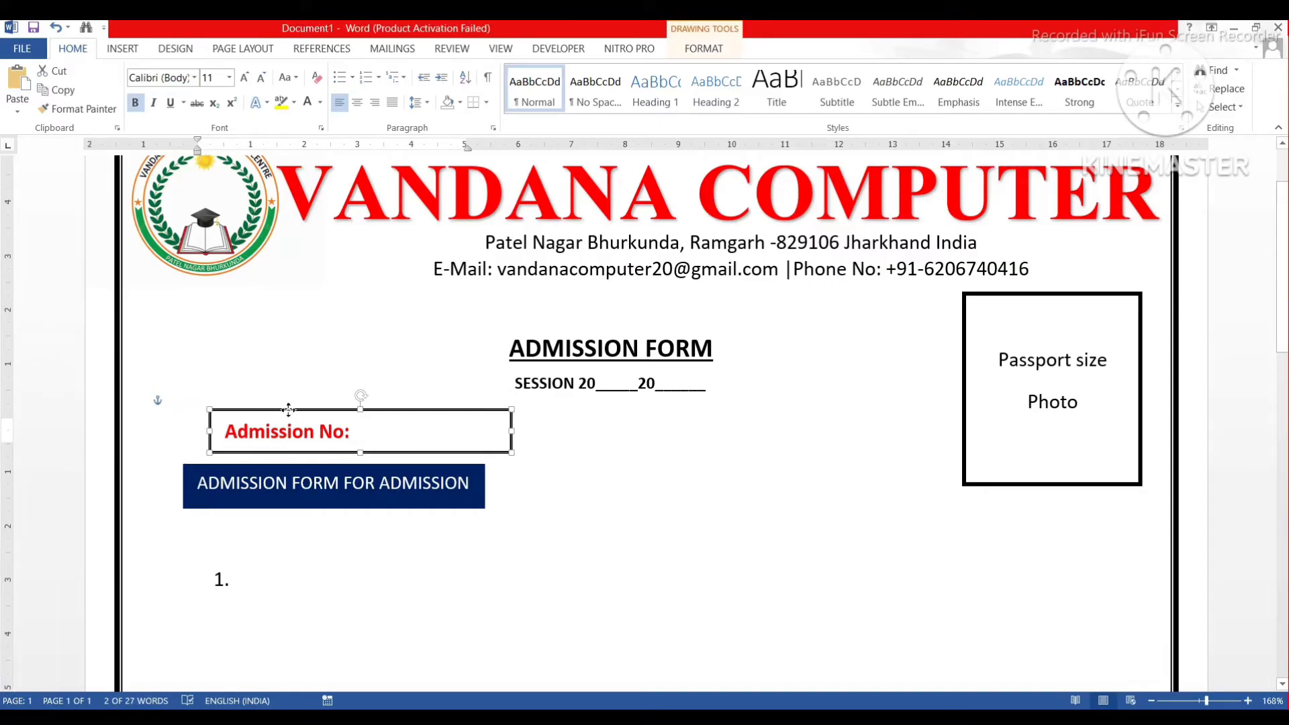
click(207, 480)
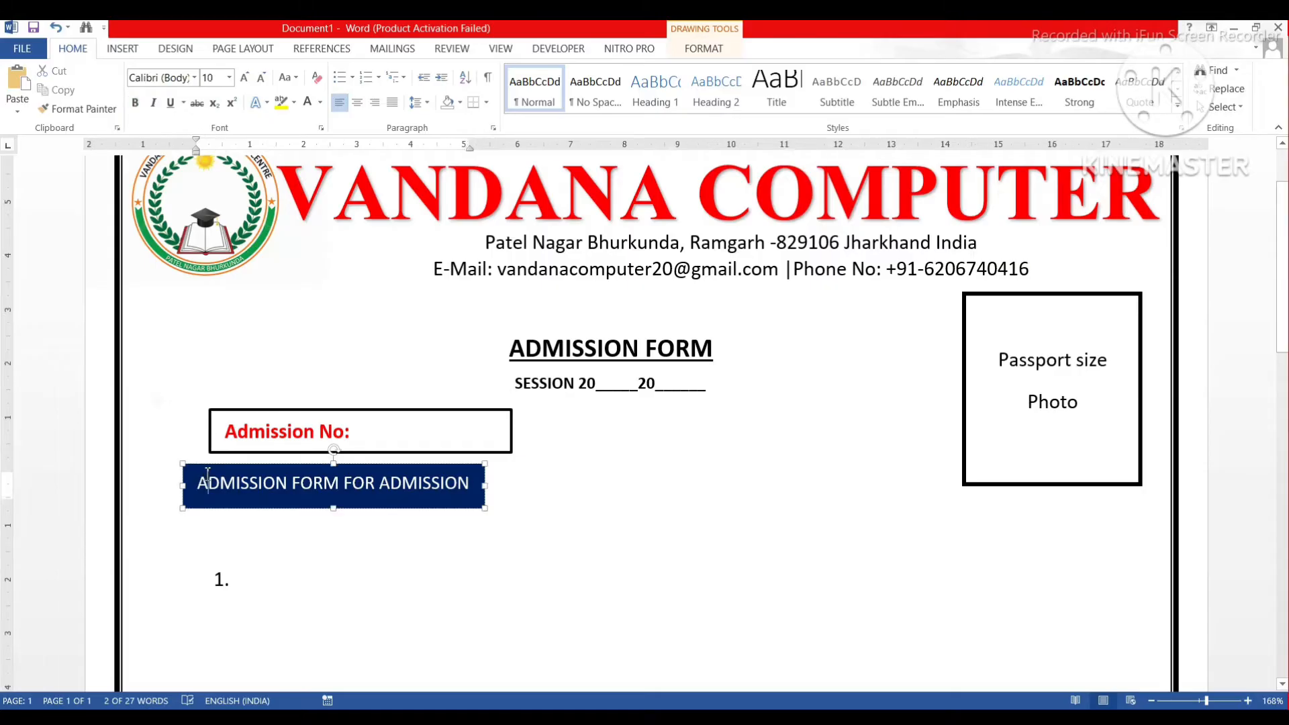
drag(225, 462, 251, 464)
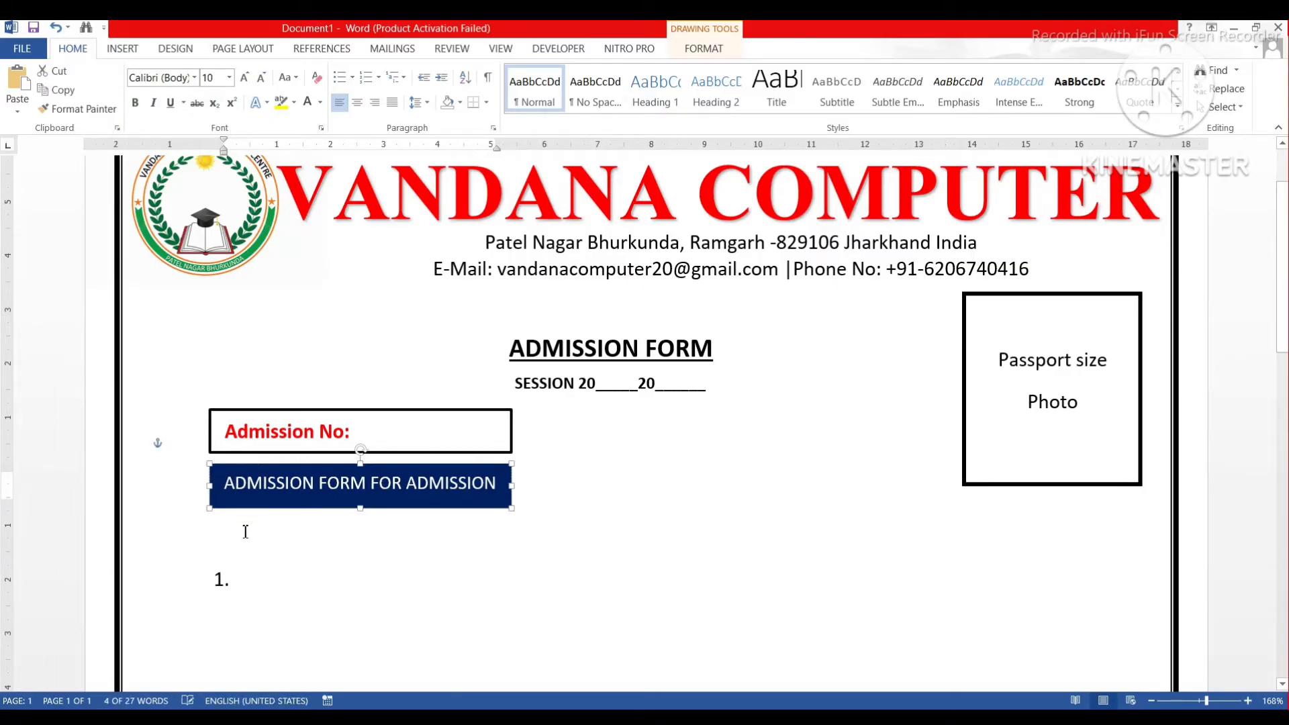
click(235, 583)
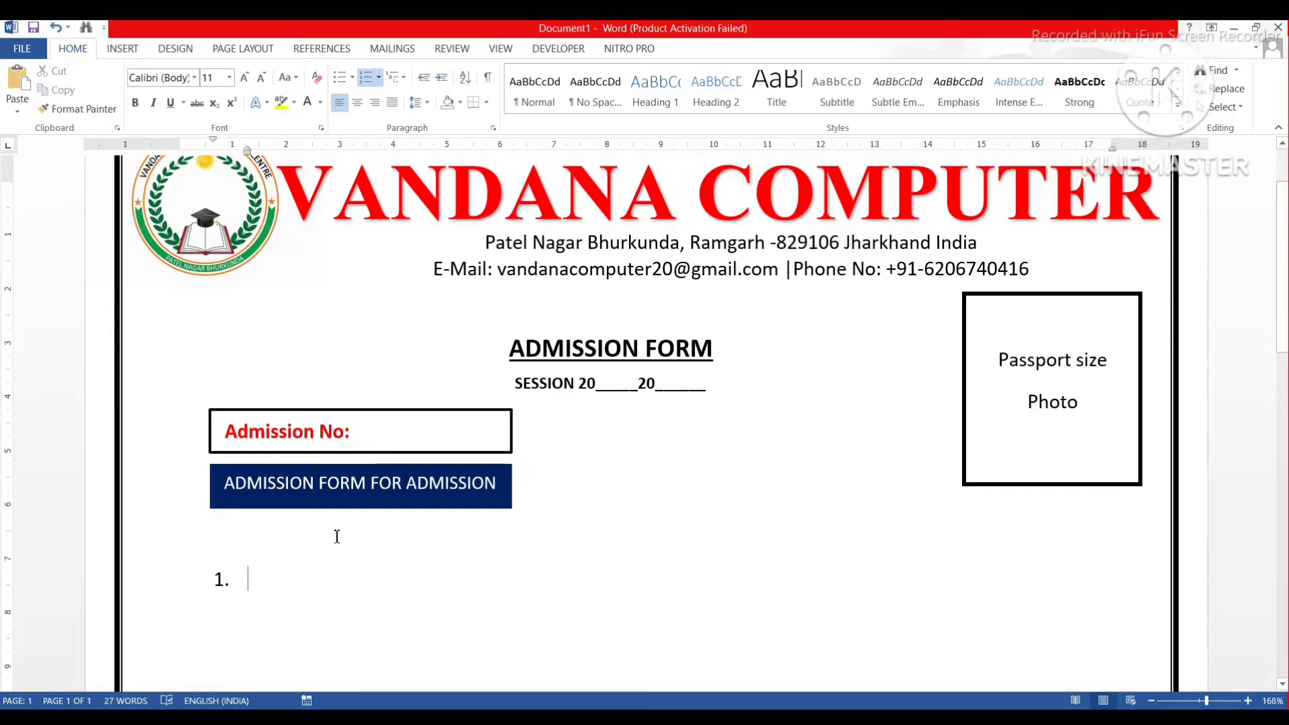
Enter numbered fields Name of Student, Father's Name and Mother's Name, with a tabbed colon.
text(Name)
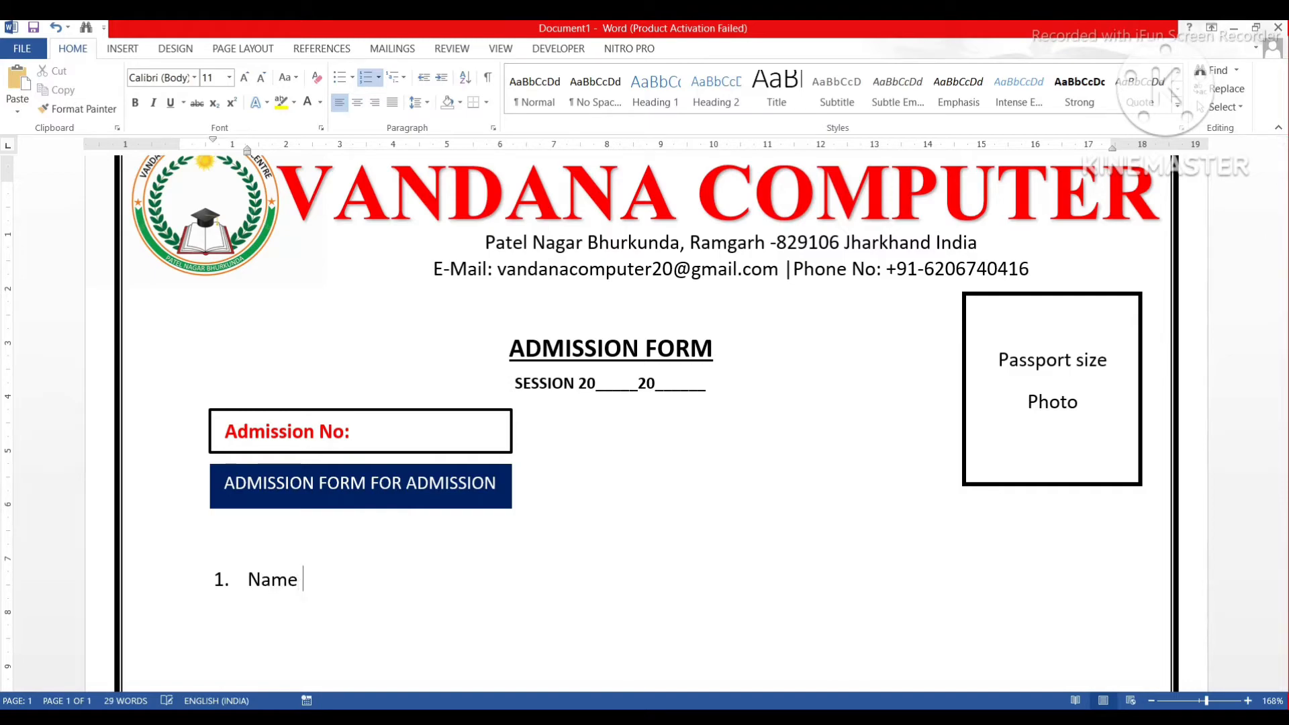
text( of Student)
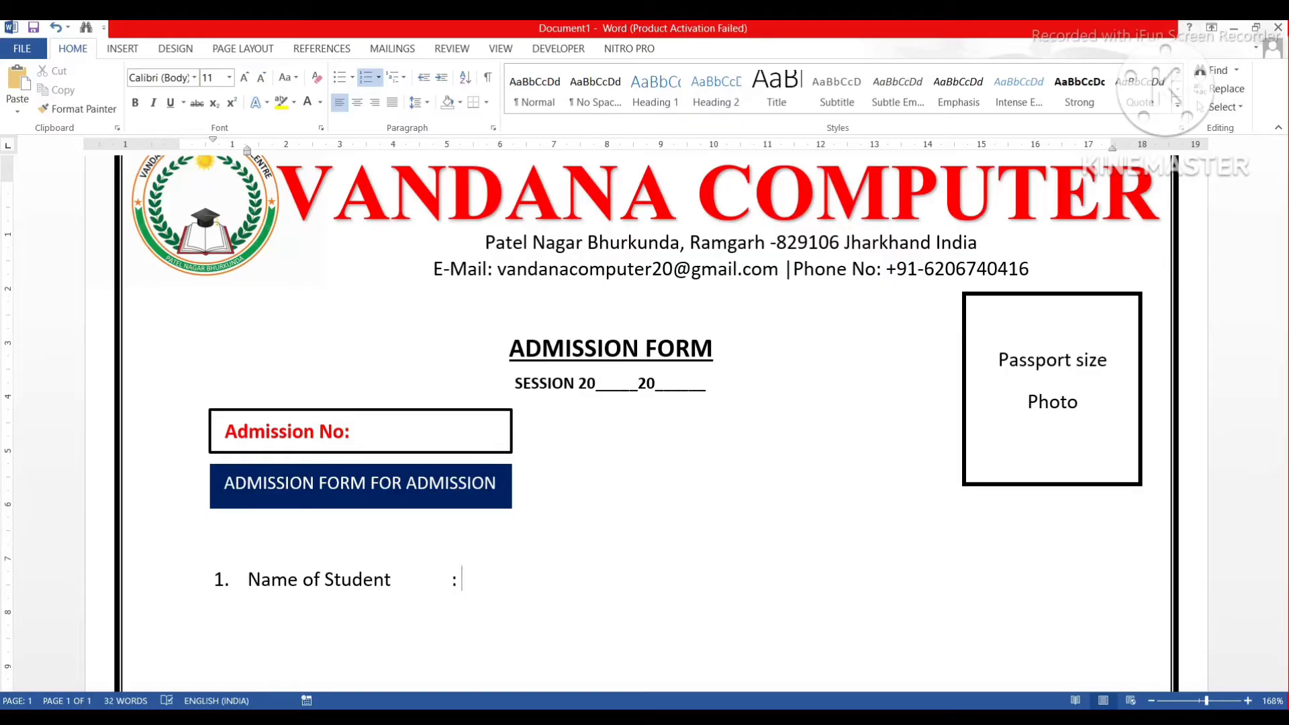
scroll(340, 541, down, 3)
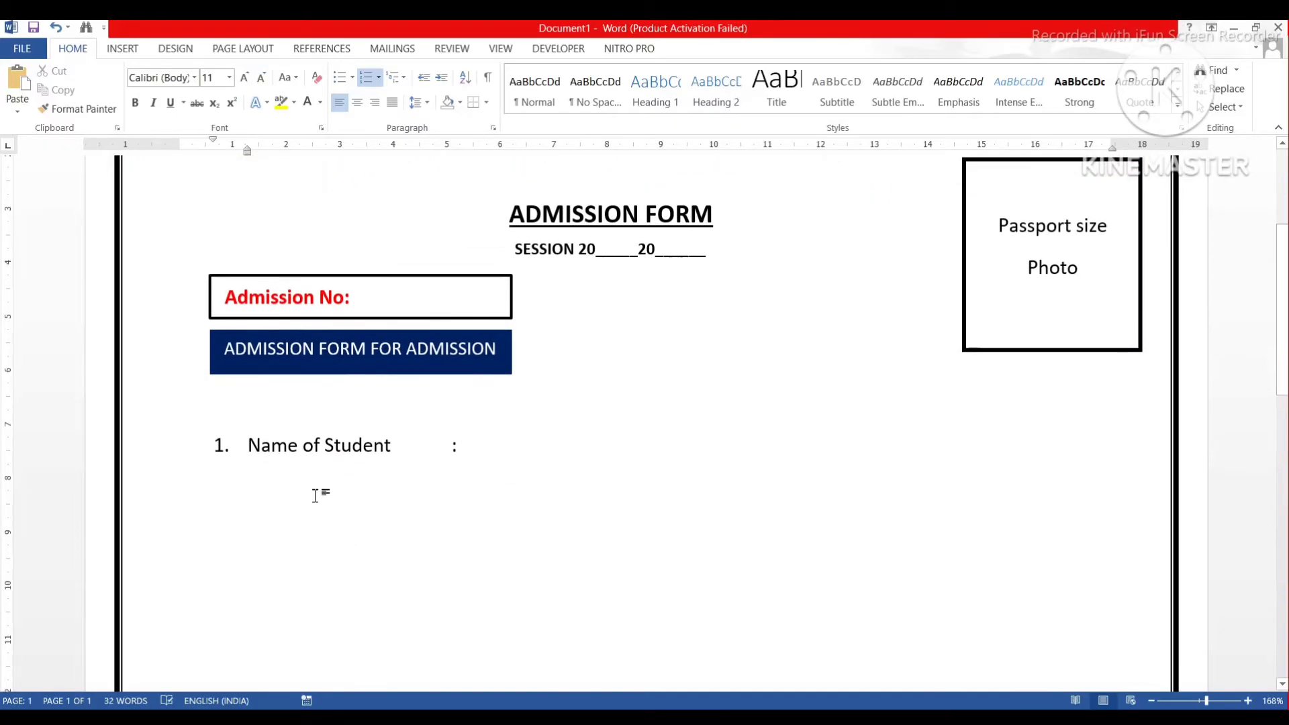
key(Return)
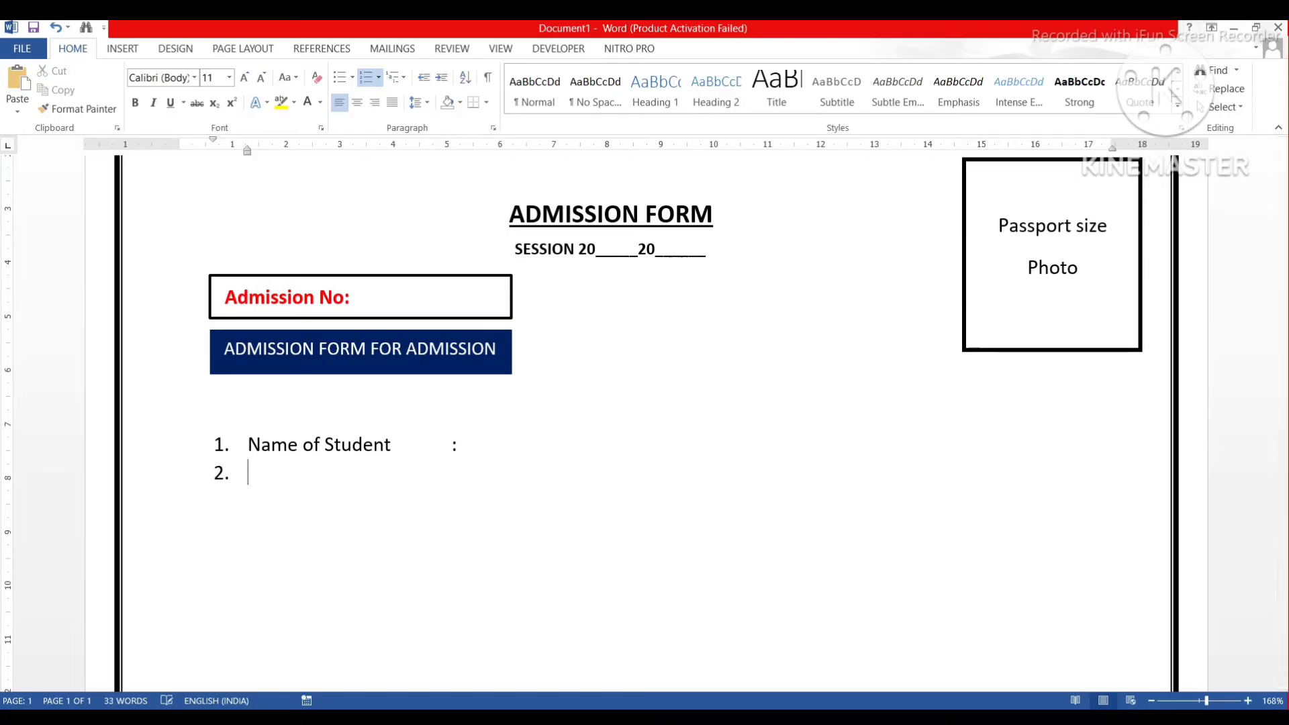
text(Father's Name)
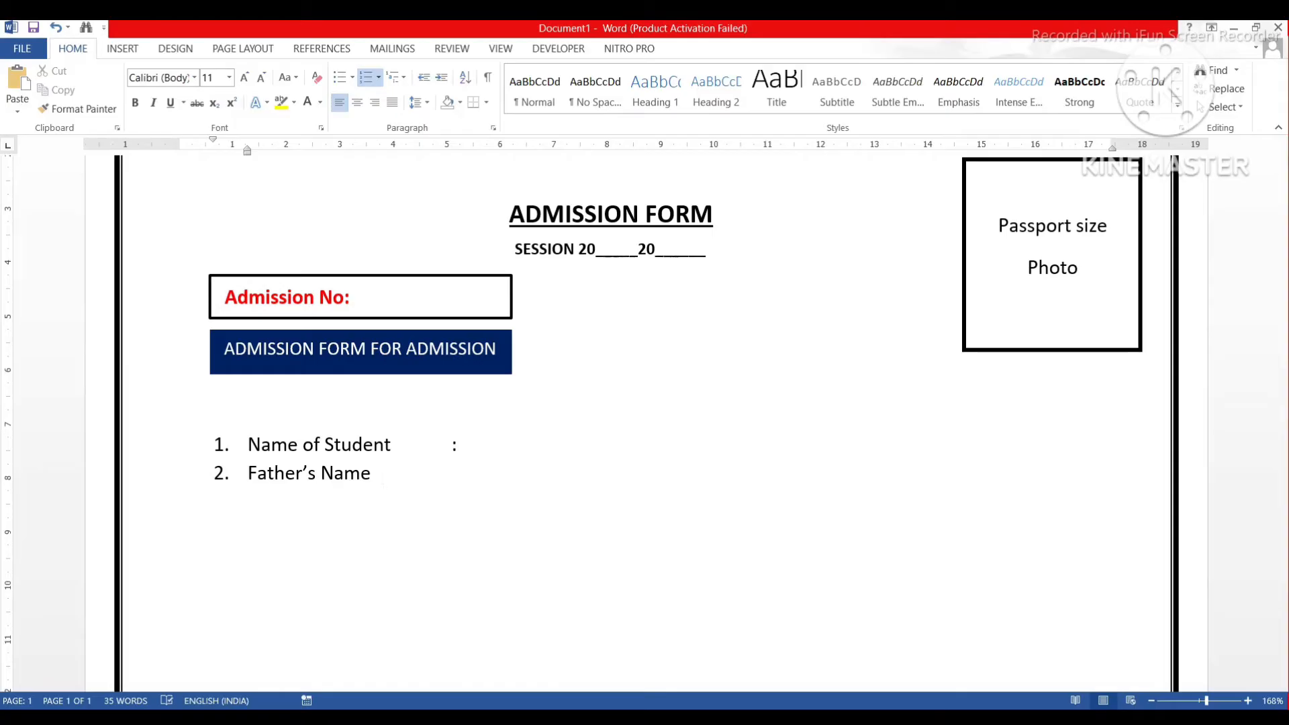
key(Return)
text(Mother)
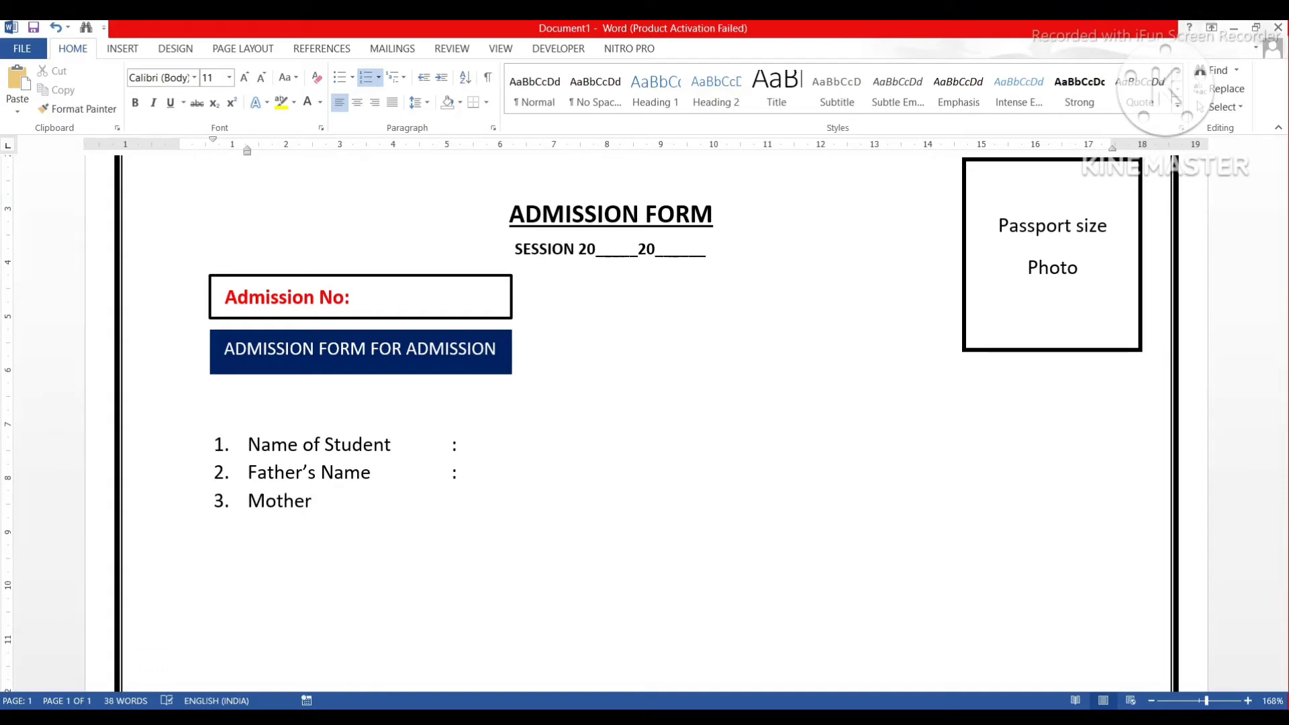
text('s)
text( Name)
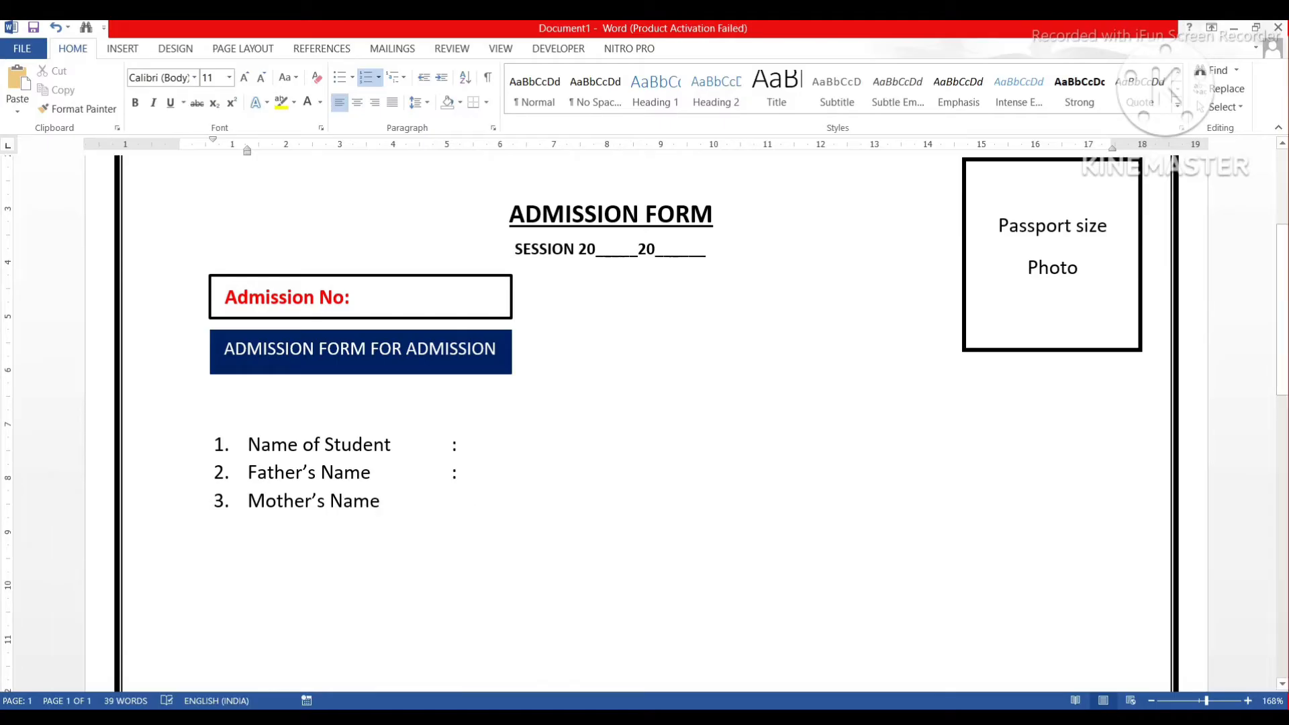
key(Tab)
key(Tab)
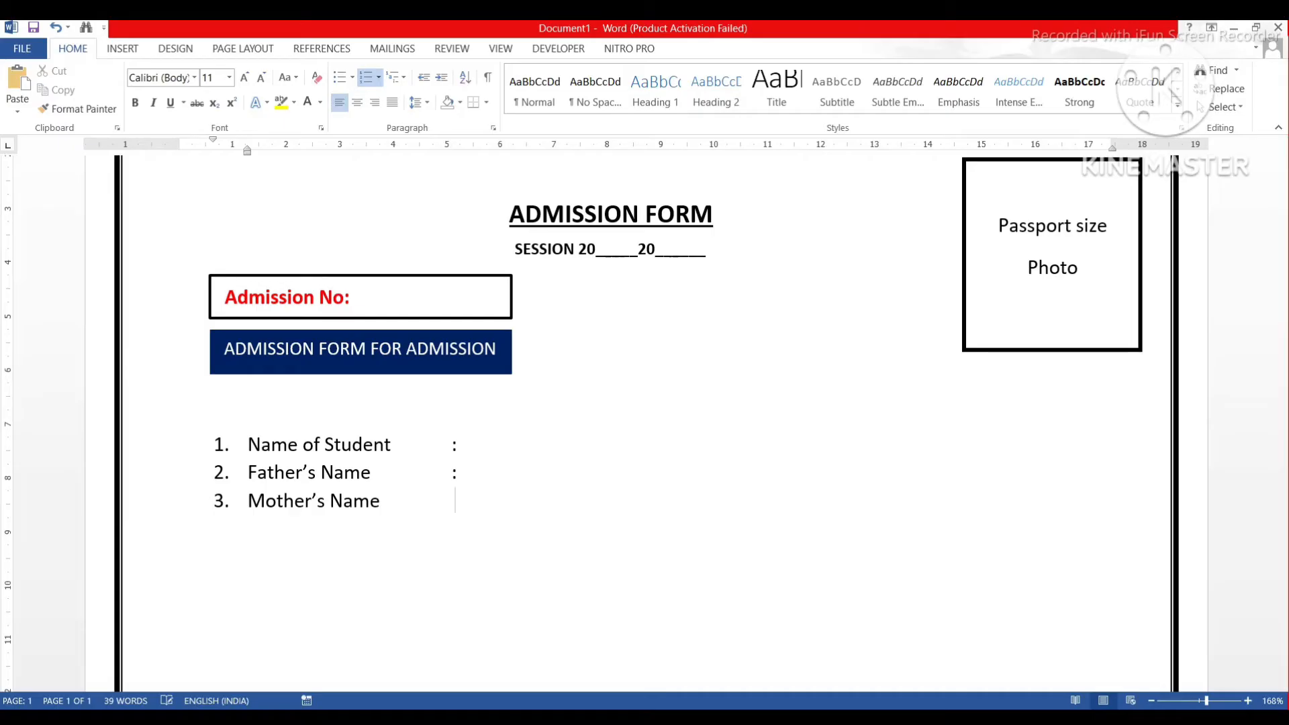
text(:)
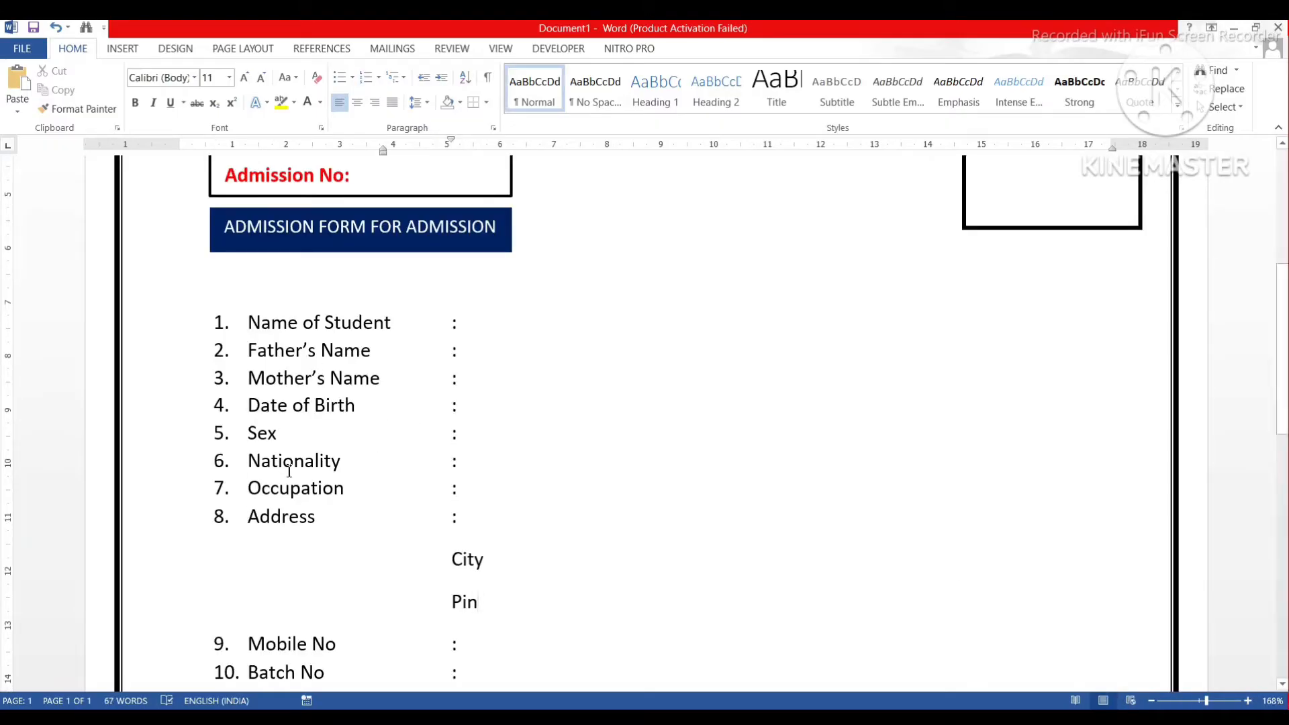
scroll(311, 473, down, 2)
scroll(312, 473, down, 1)
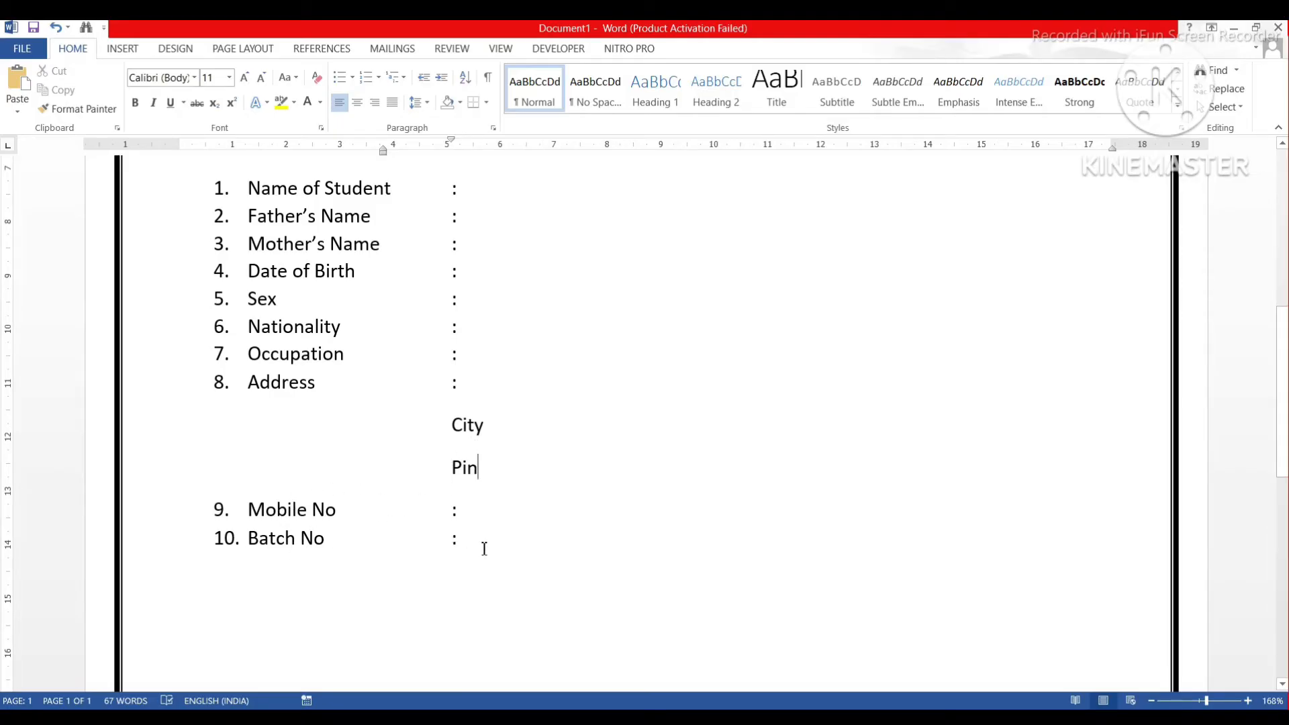
scroll(479, 548, up, 1)
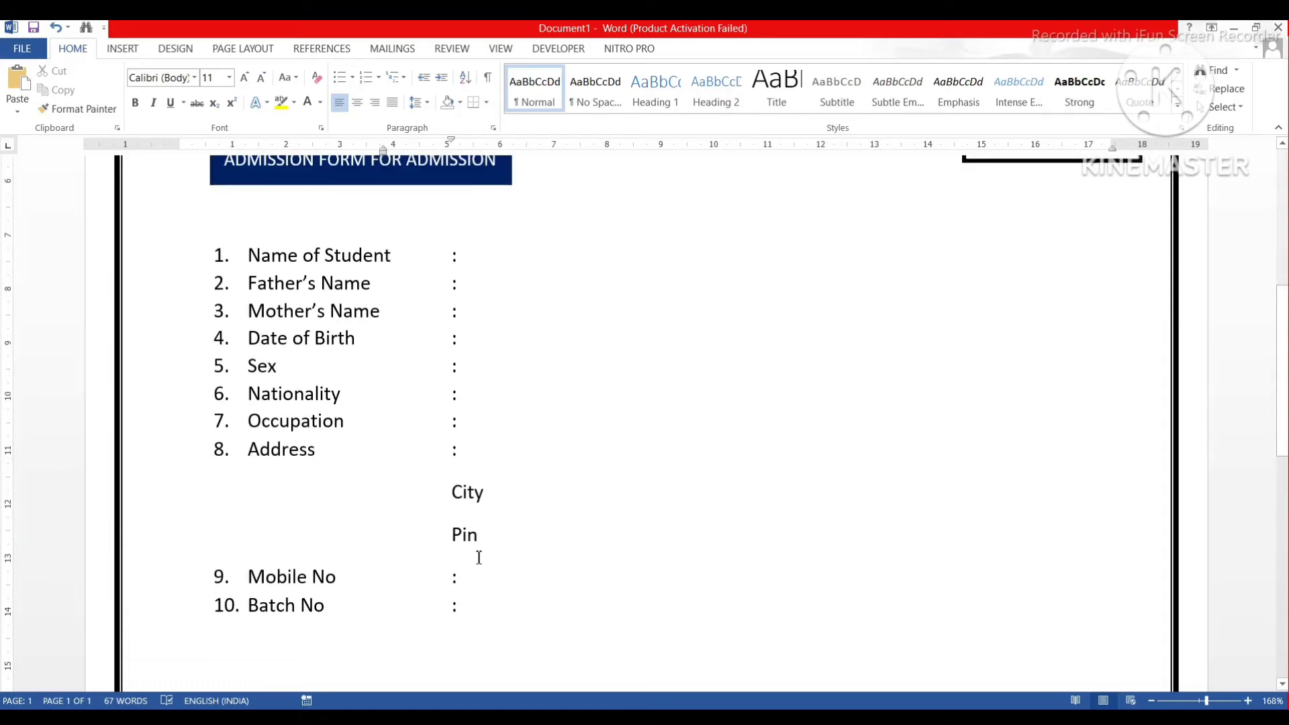
Apply 2.0 line spacing to the whole list of numbered form fields.
drag(469, 600, 207, 253)
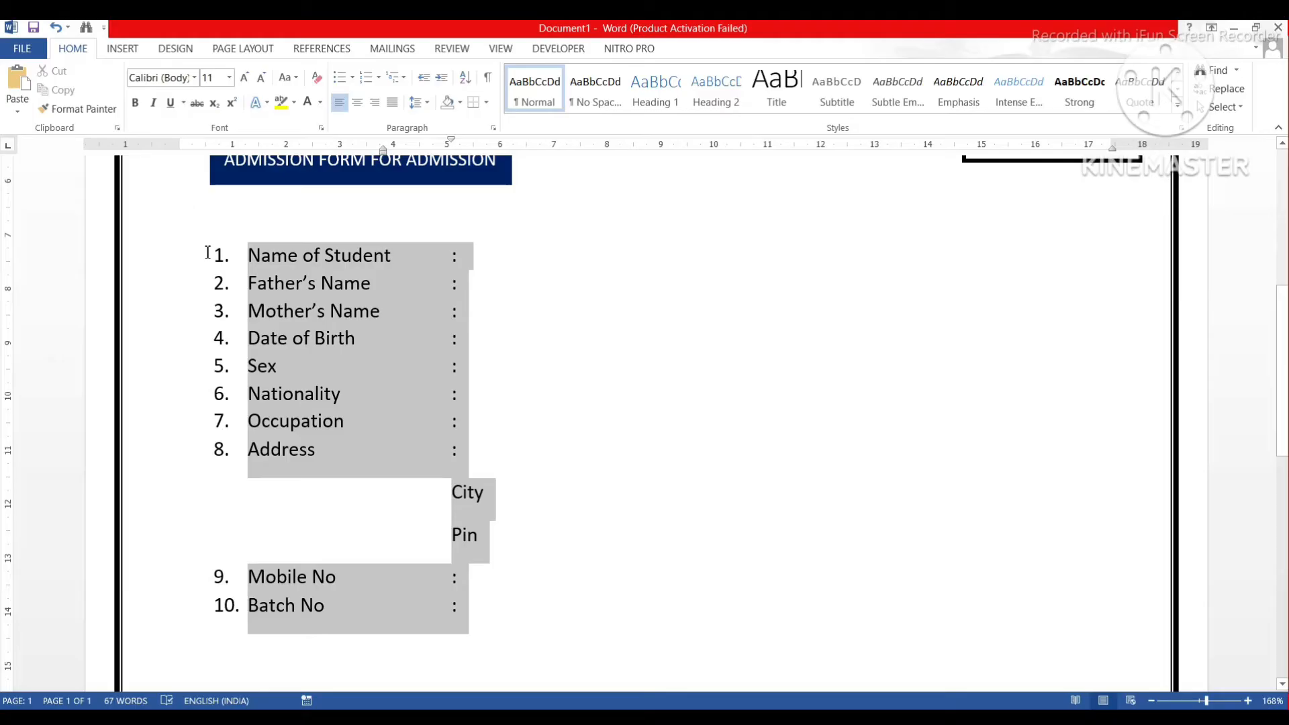
click(430, 104)
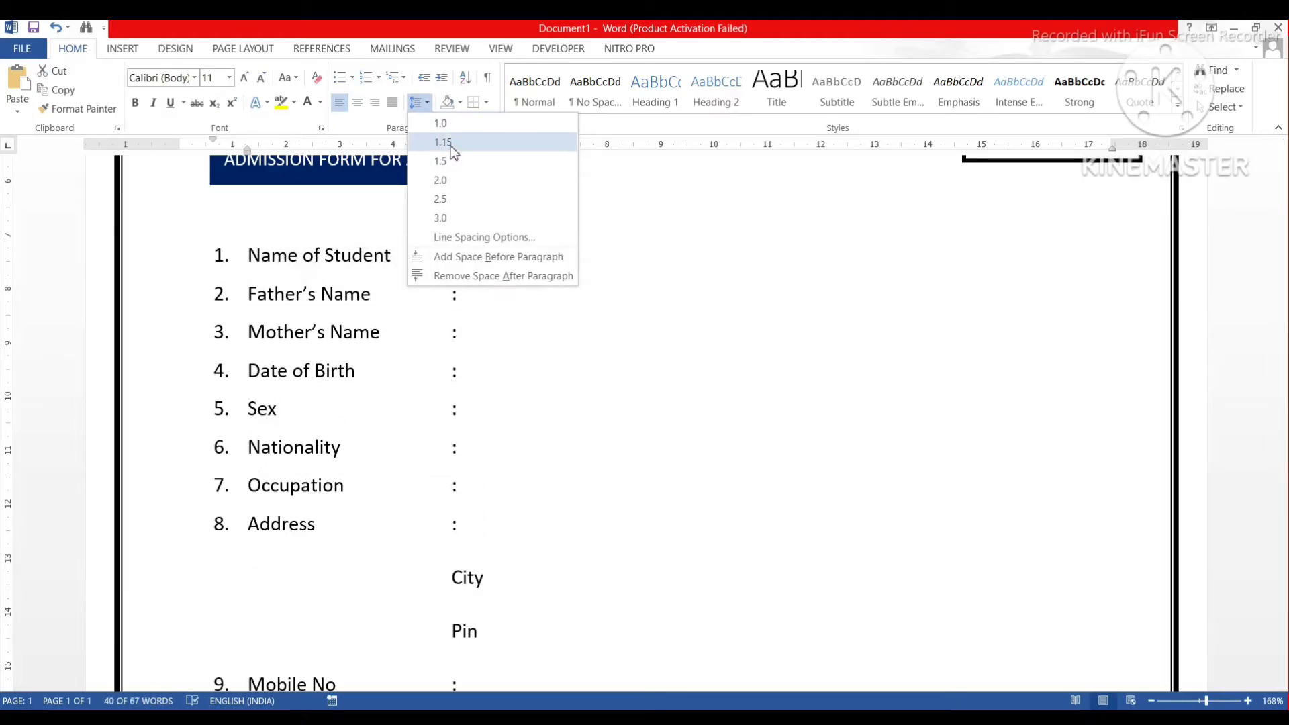
click(441, 180)
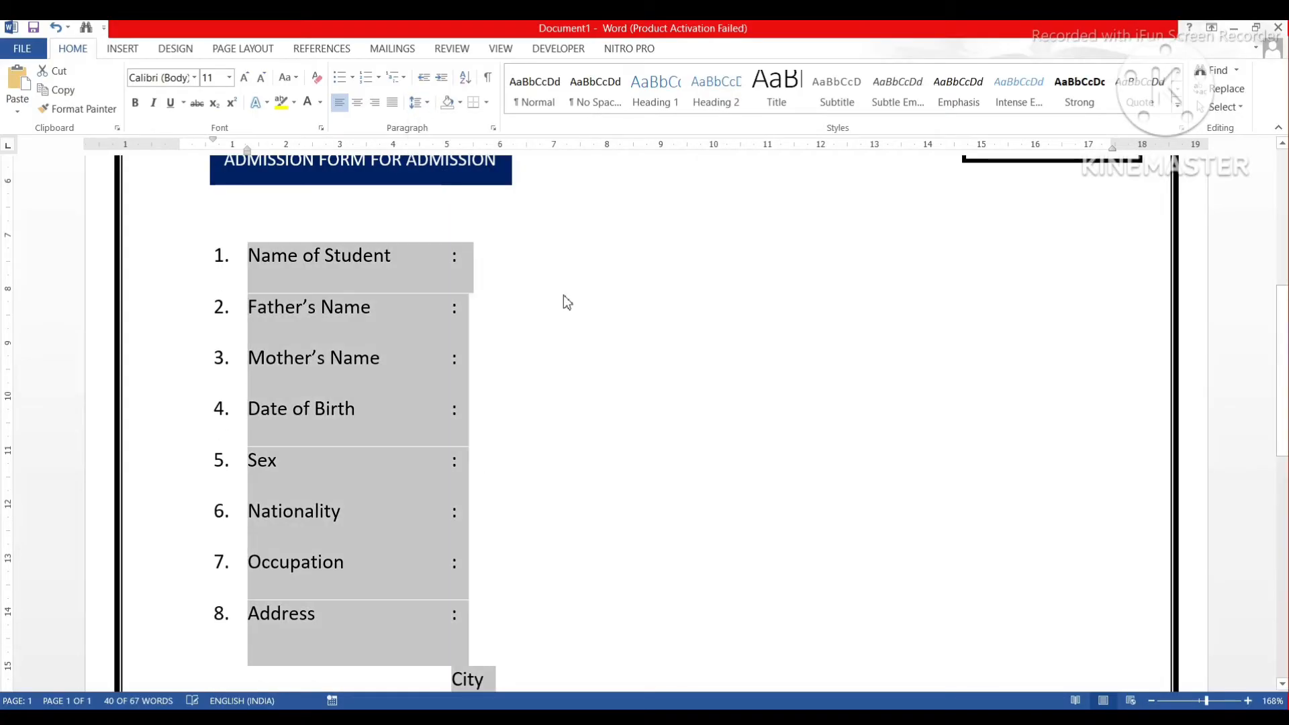
scroll(562, 296, down, 5)
scroll(563, 295, down, 4)
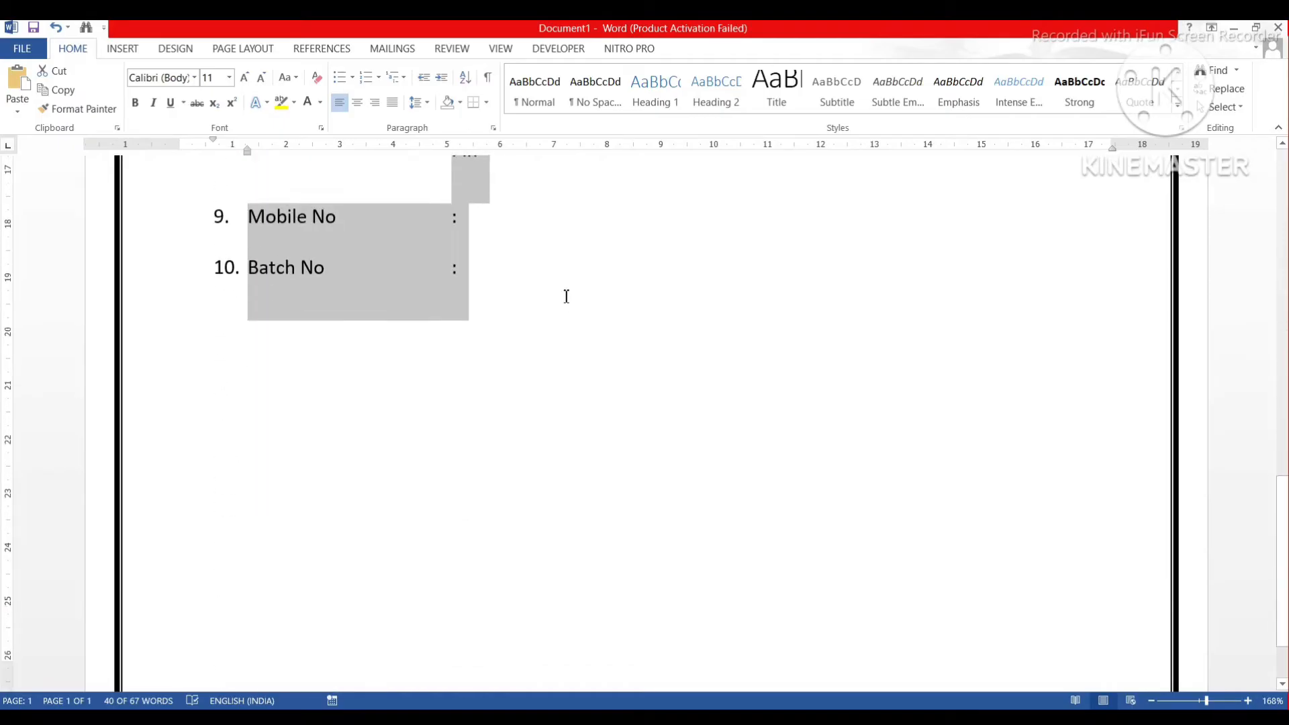
scroll(563, 305, up, 5)
scroll(563, 304, up, 5)
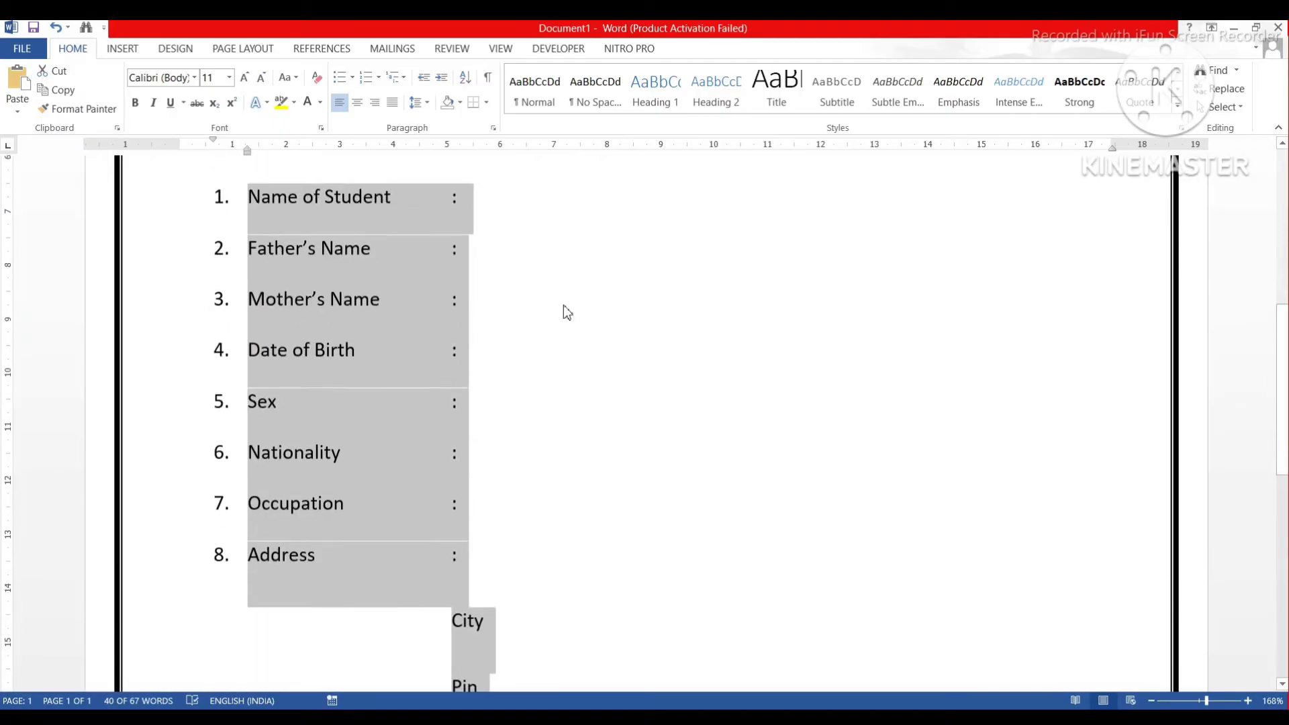
click(490, 307)
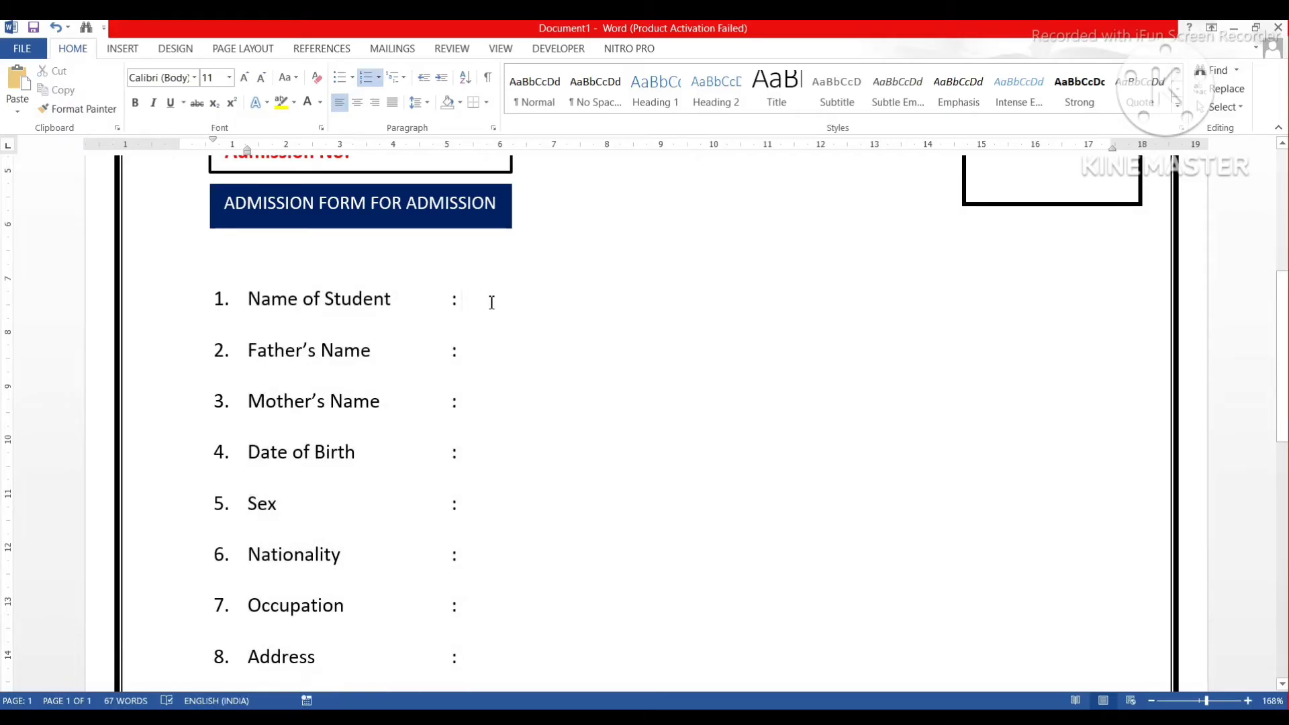
scroll(492, 299, up, 1)
scroll(492, 305, down, 3)
scroll(492, 310, up, 2)
Draw a small rectangle square just after the Name of Student colon.
click(125, 51)
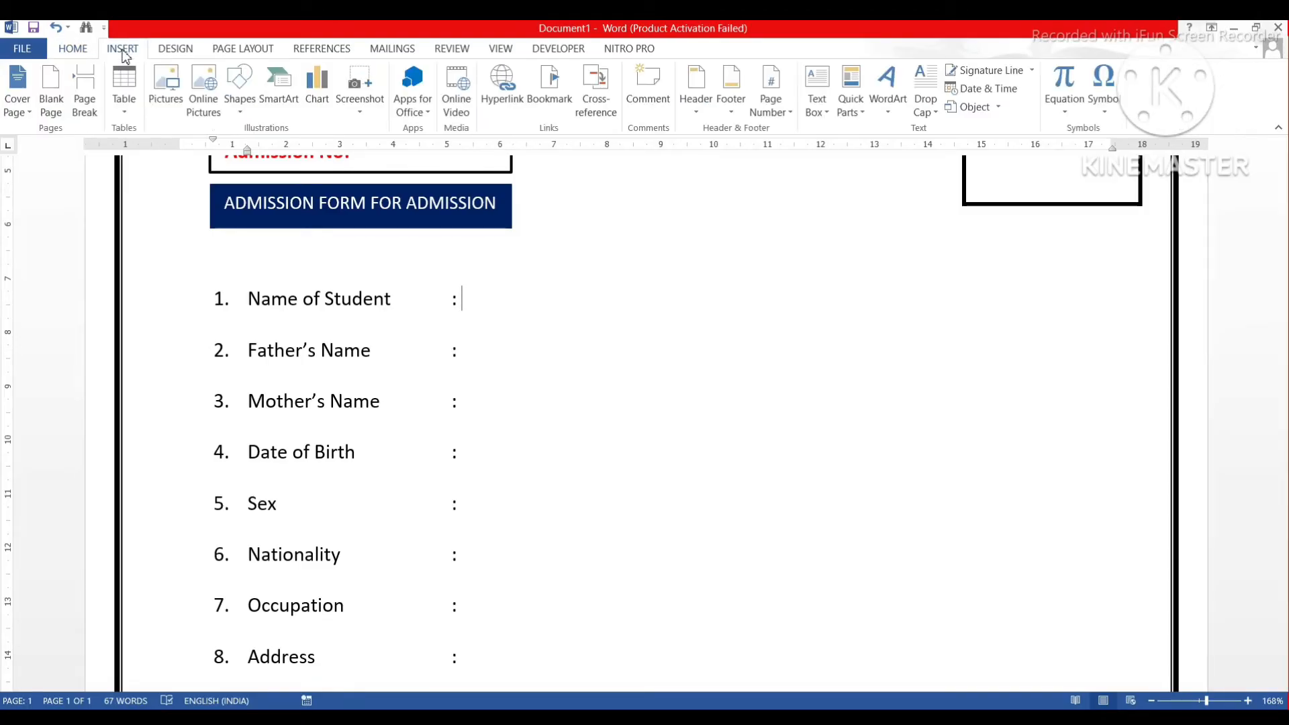
click(237, 107)
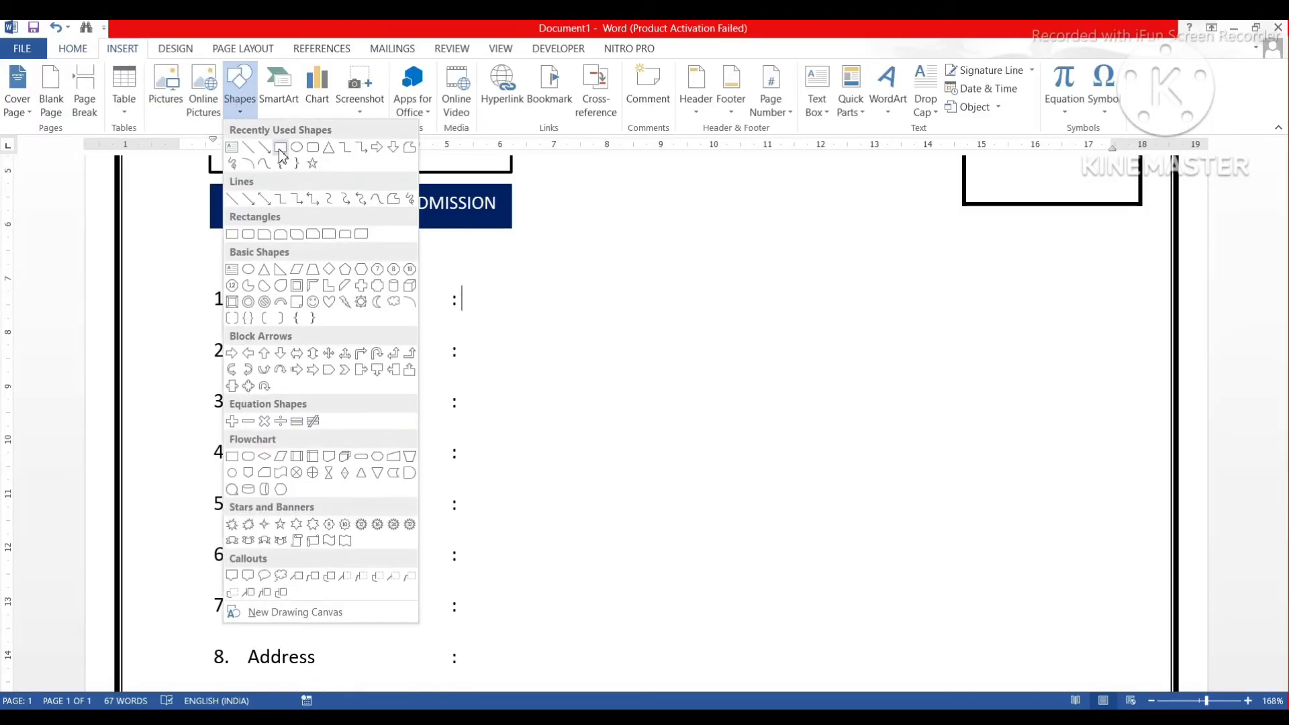
click(281, 149)
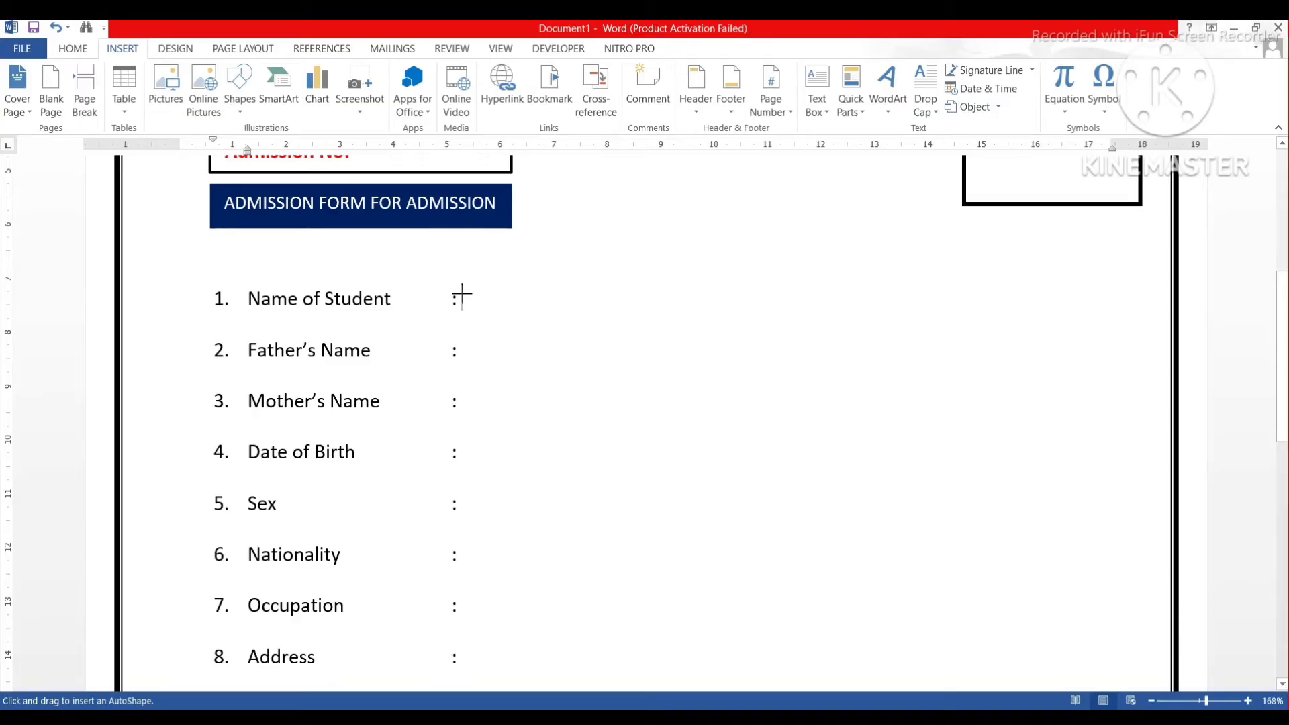
drag(467, 304, 470, 311)
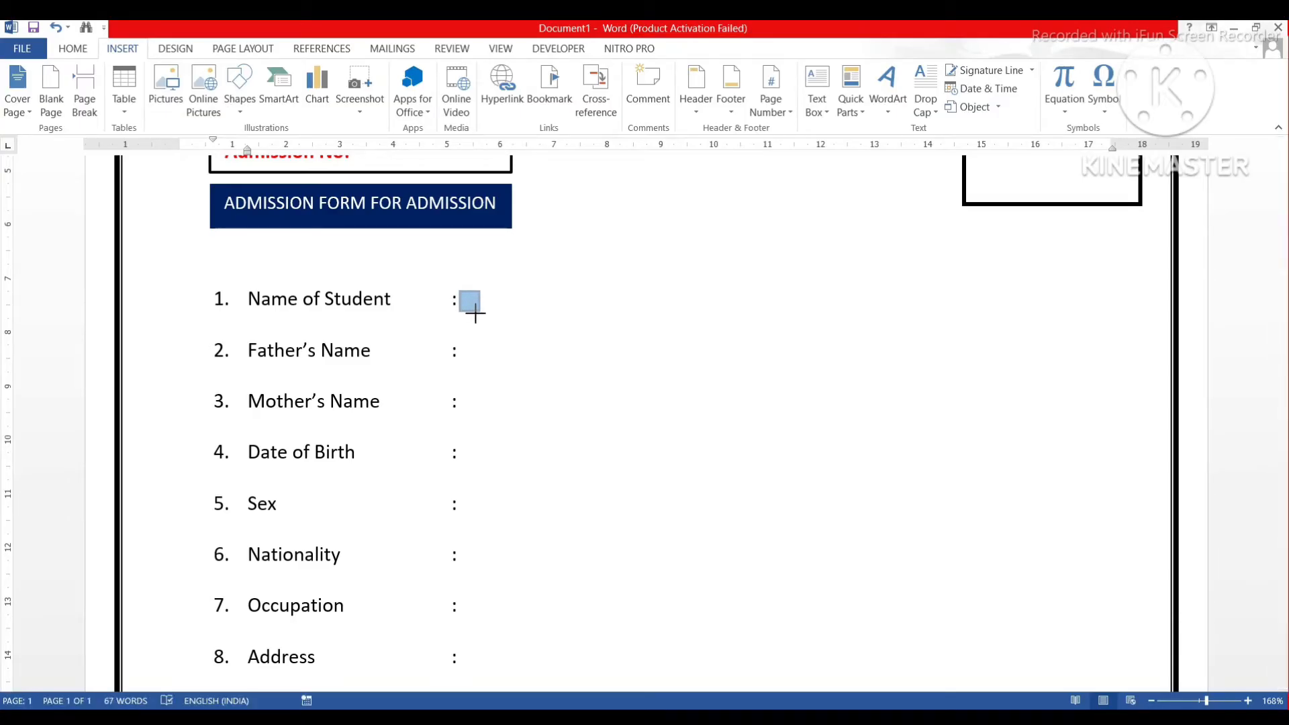
drag(481, 312, 491, 320)
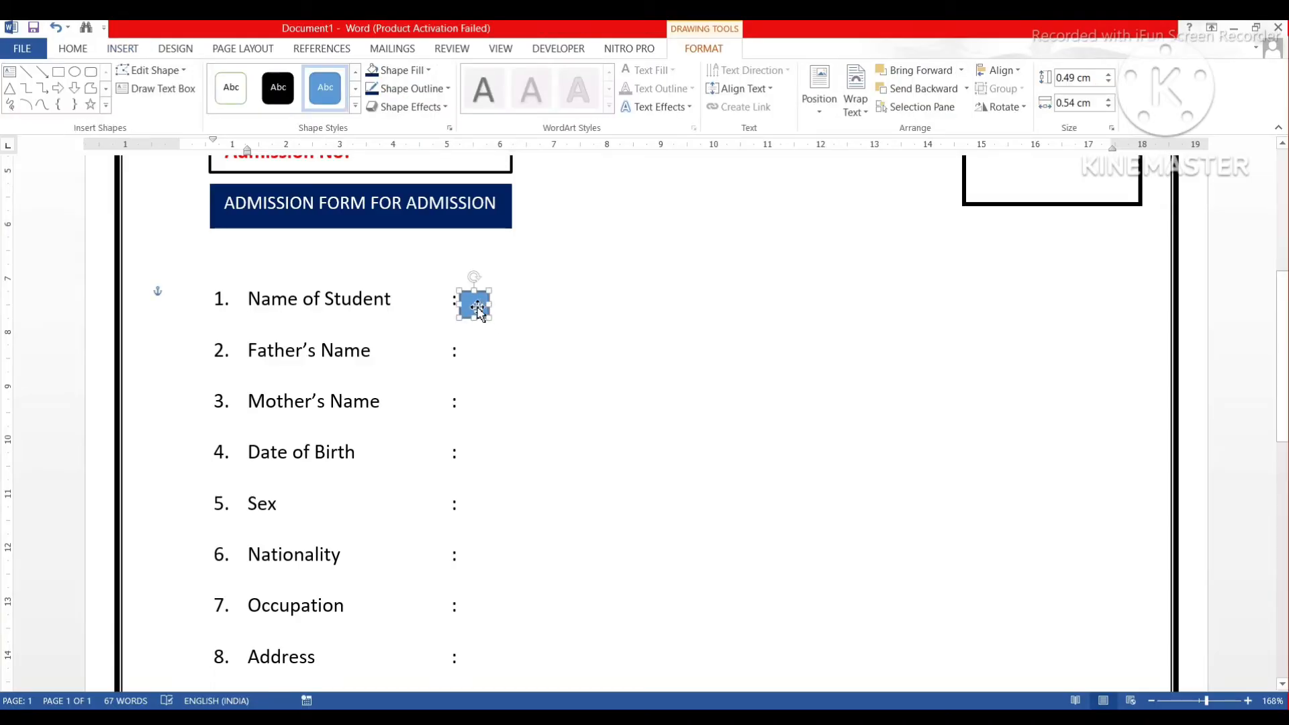
key(Up)
key(Up)
Set the square to No Fill with a black outline.
click(406, 70)
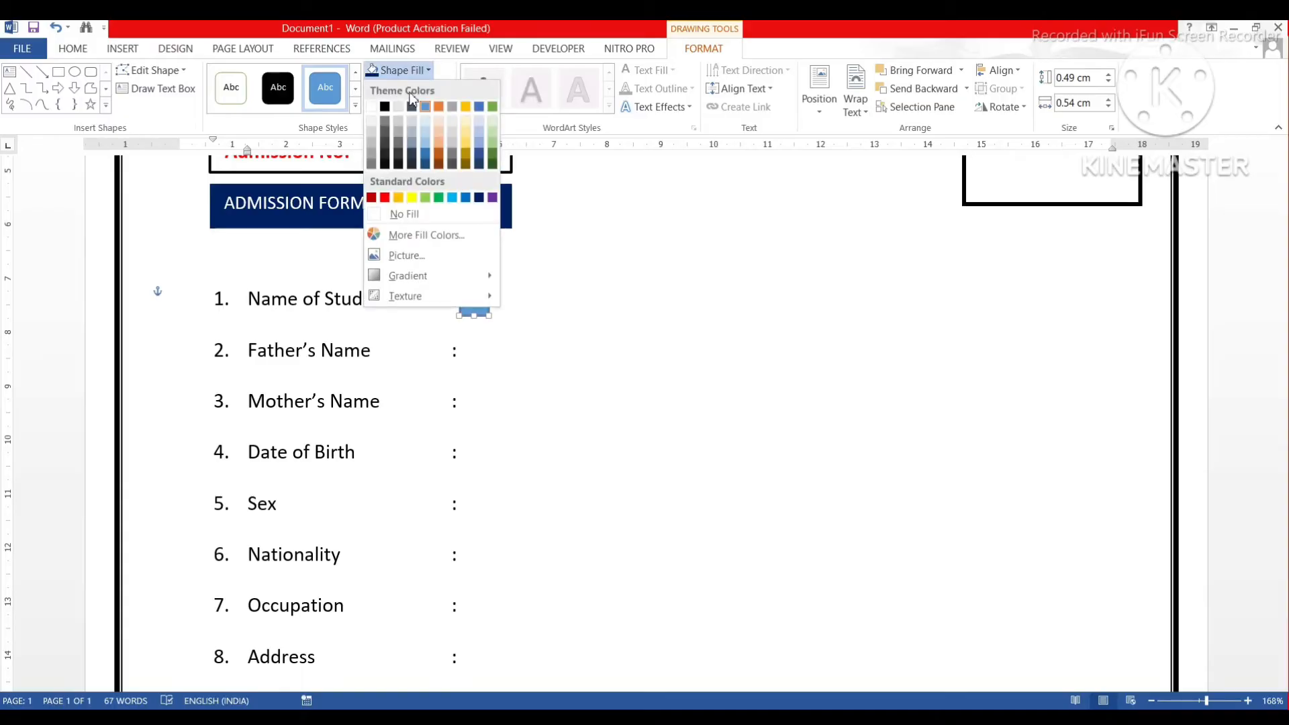
click(405, 215)
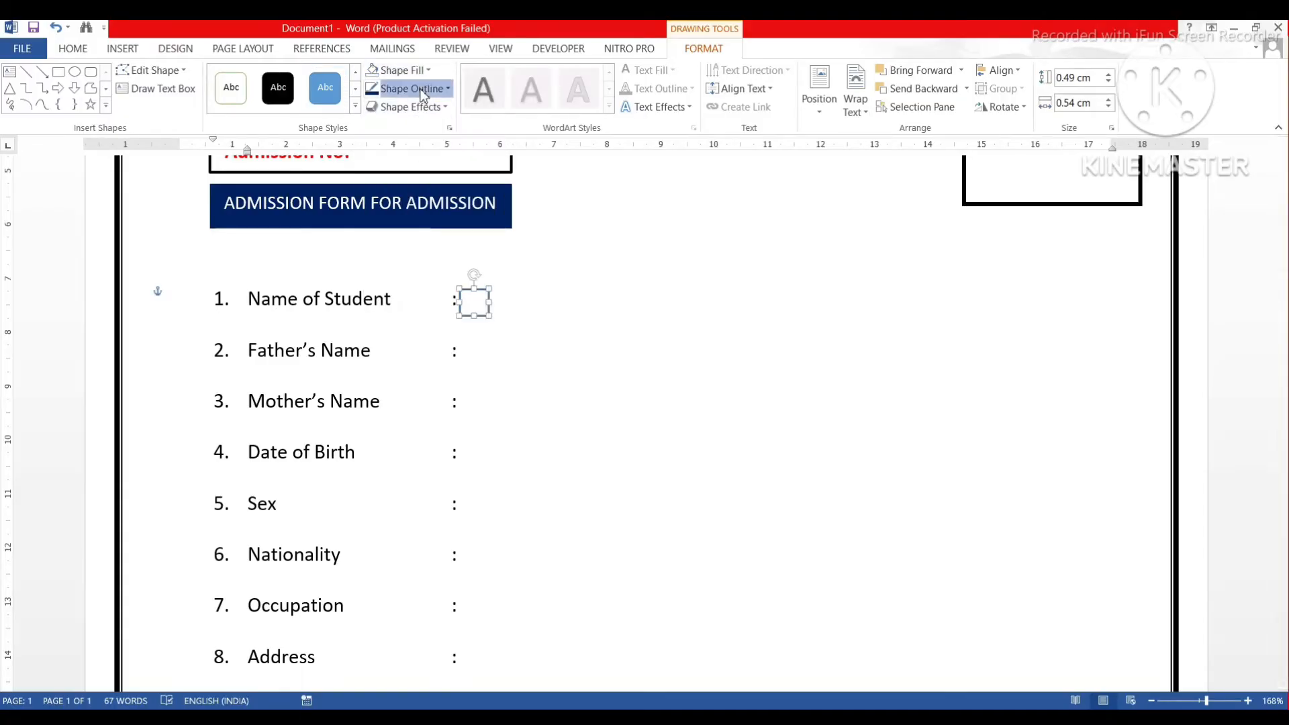
click(403, 88)
click(384, 127)
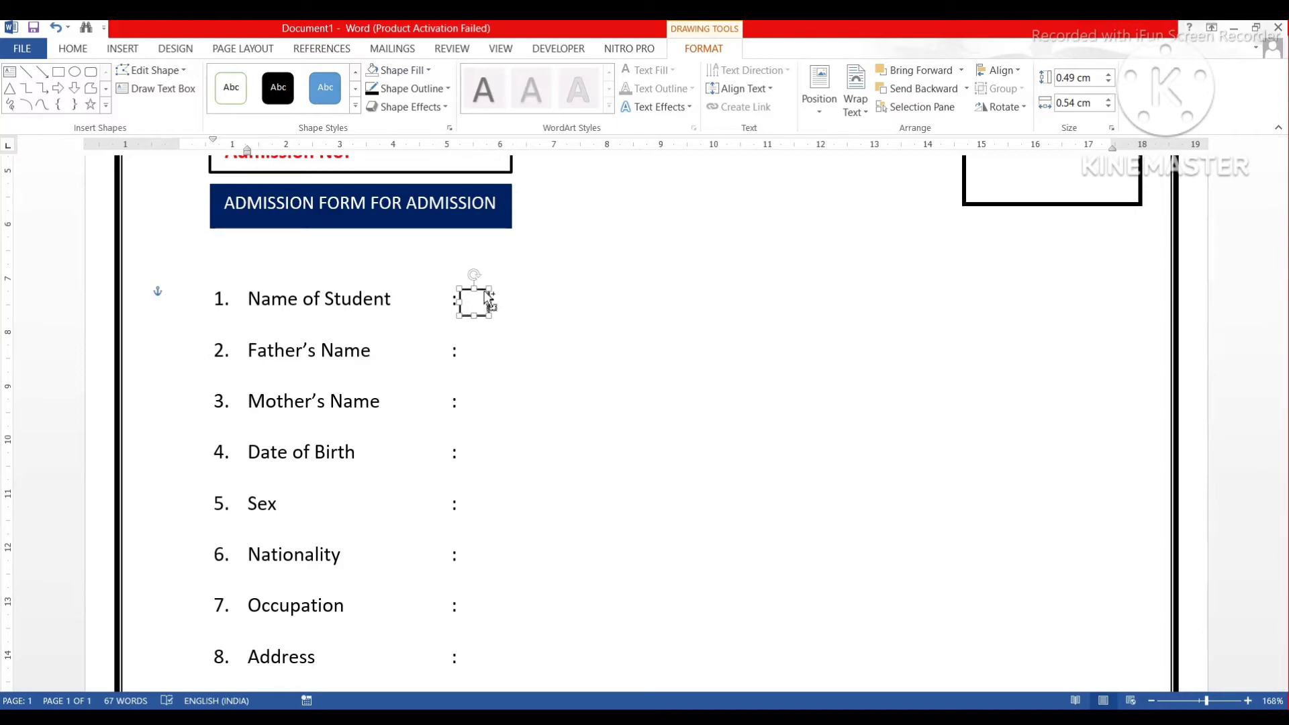
Copy the square into adjoining boxes two through eight along the Name of Student line.
drag(482, 291, 510, 293)
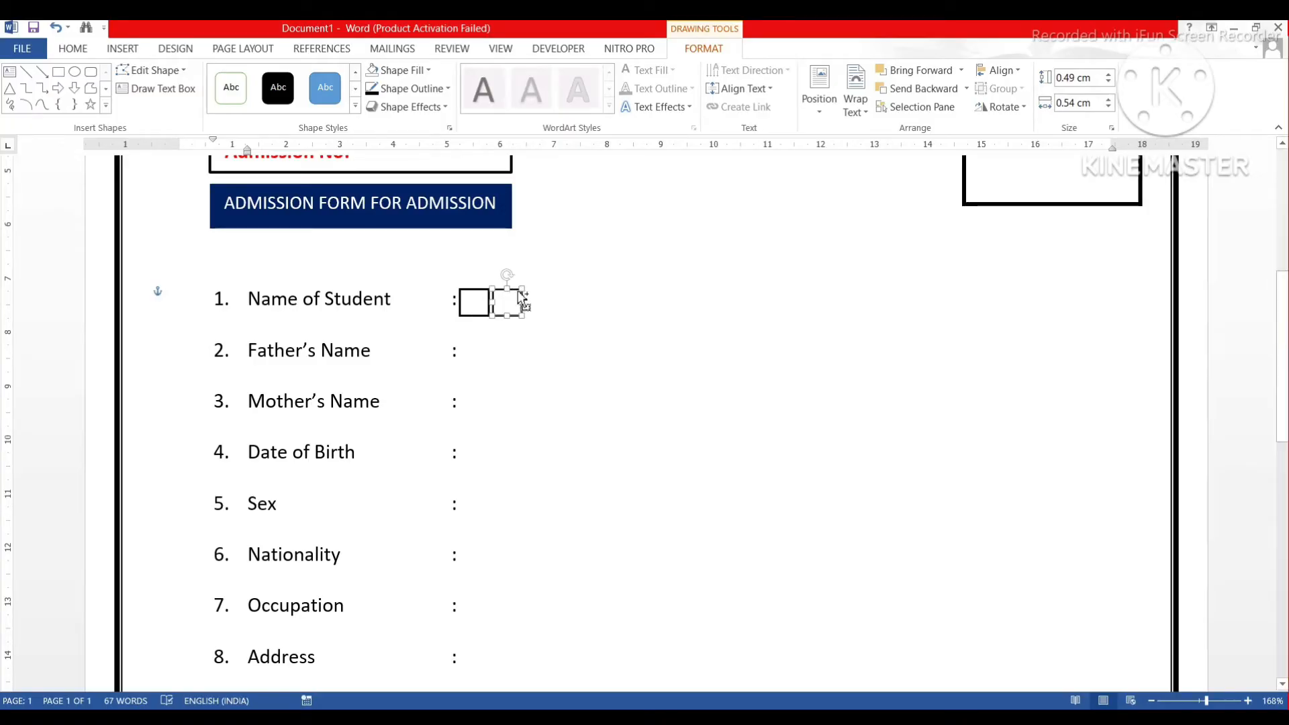
drag(514, 289, 549, 291)
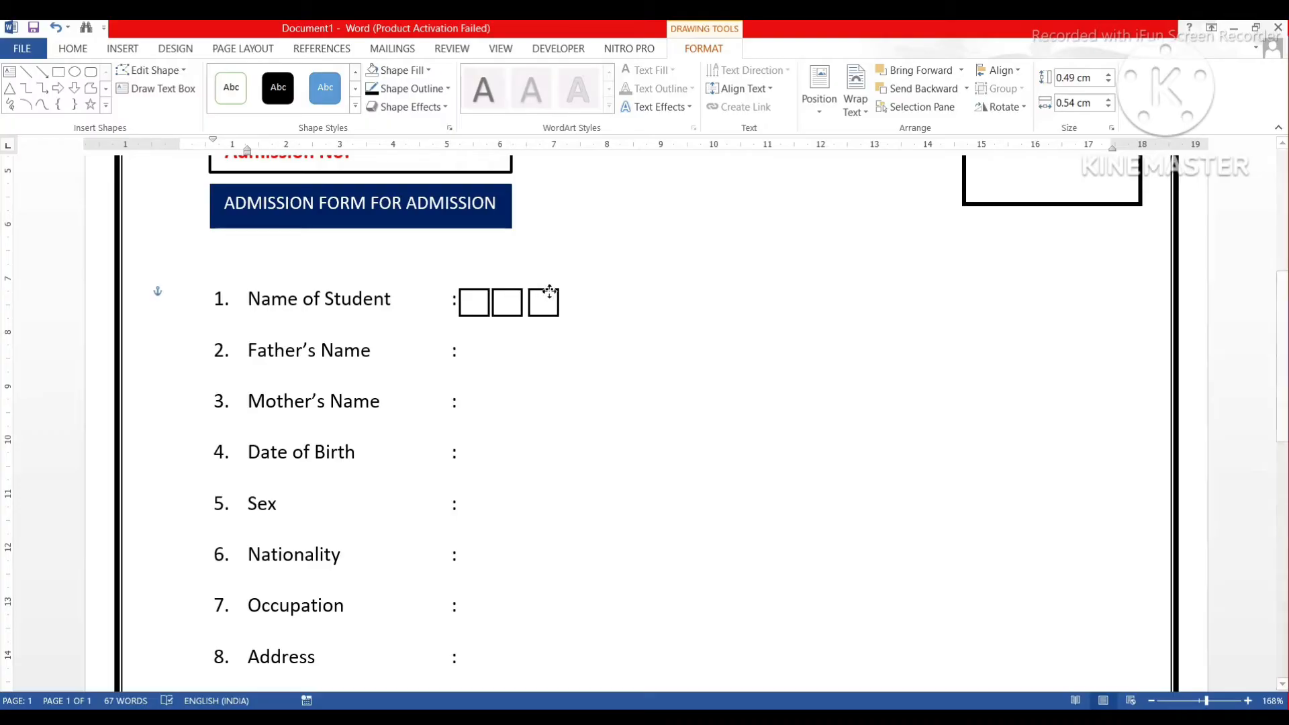
drag(549, 291, 549, 295)
drag(548, 292, 577, 290)
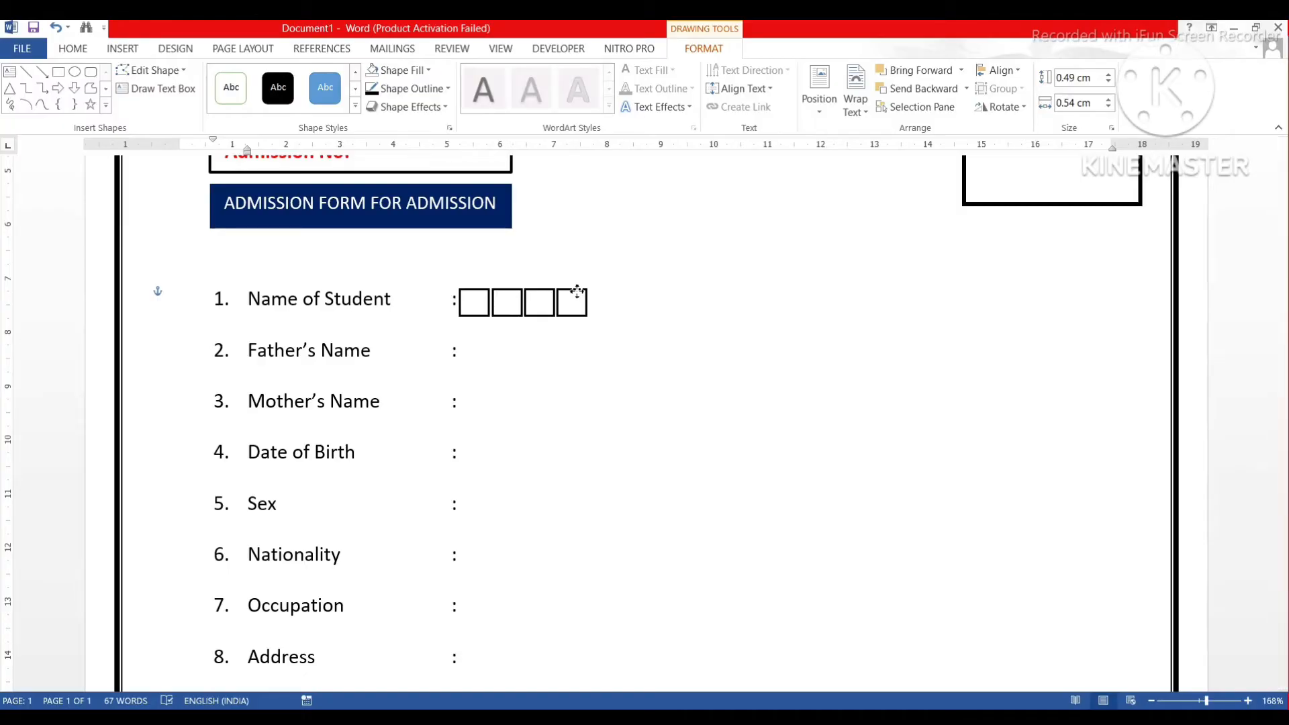
click(577, 293)
drag(581, 302, 605, 290)
click(606, 291)
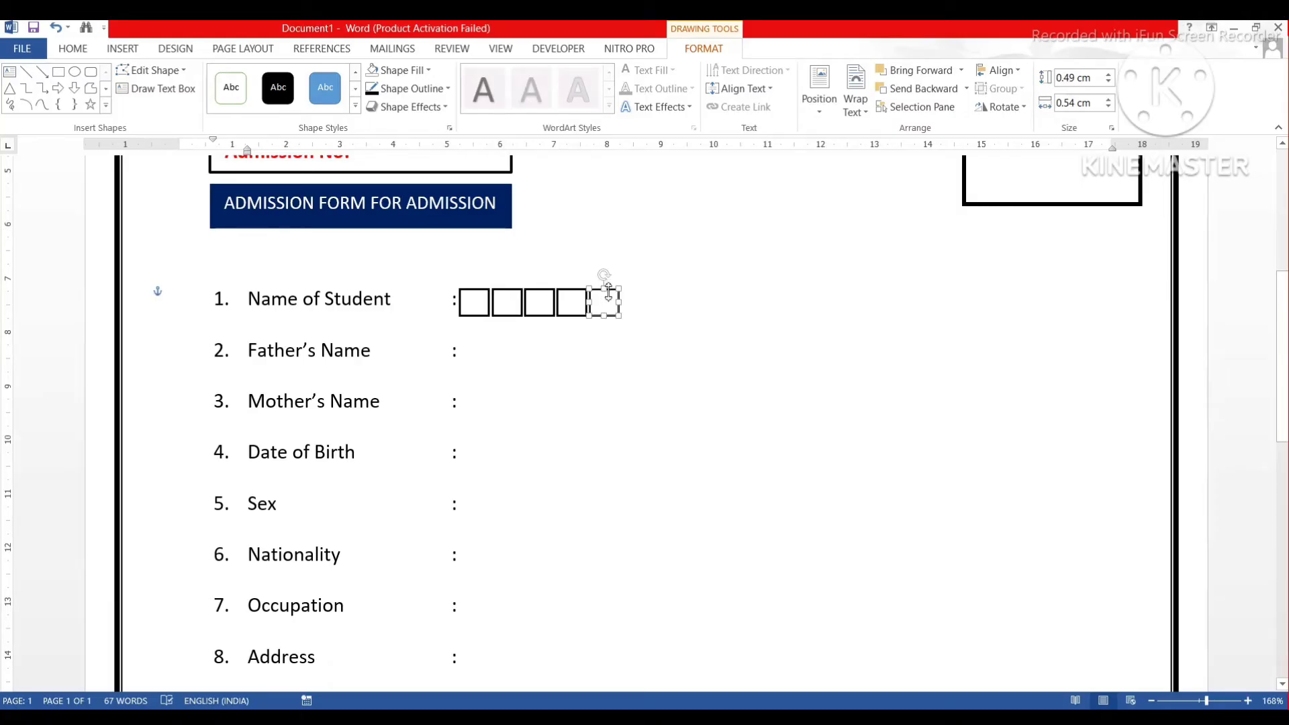
drag(610, 295, 640, 295)
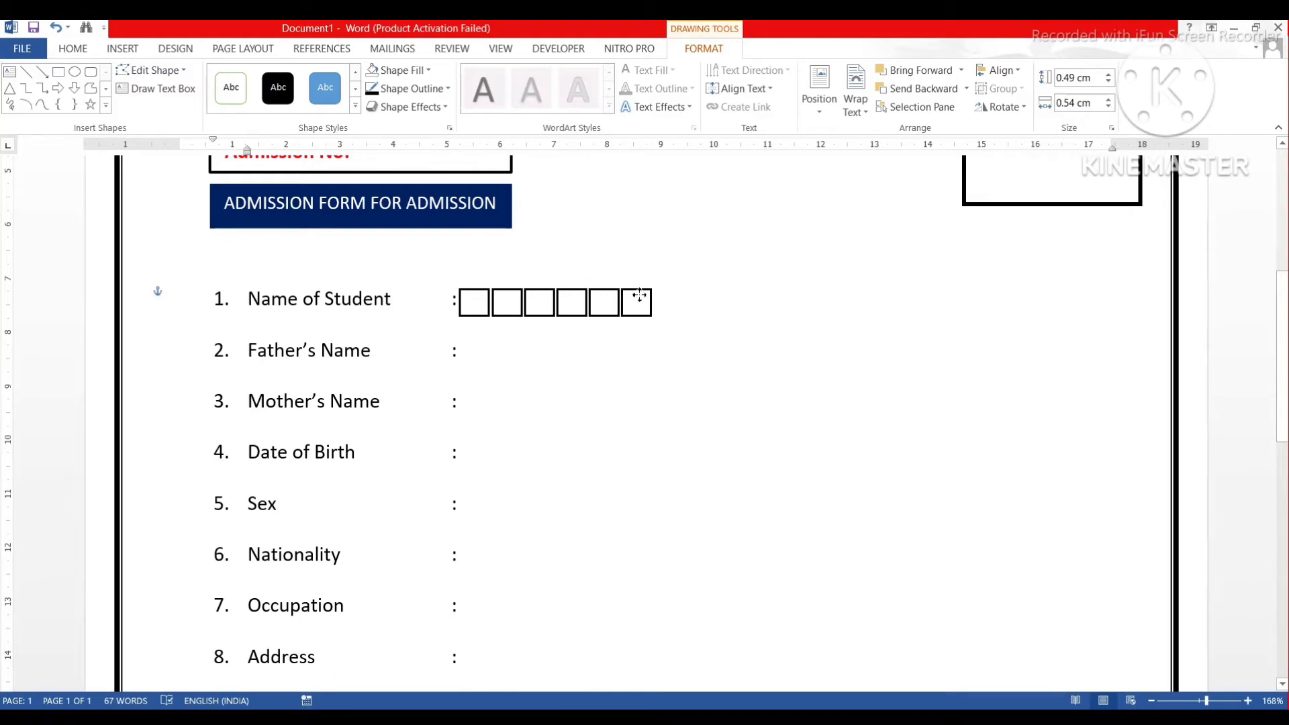
click(640, 295)
drag(643, 293, 675, 293)
click(675, 293)
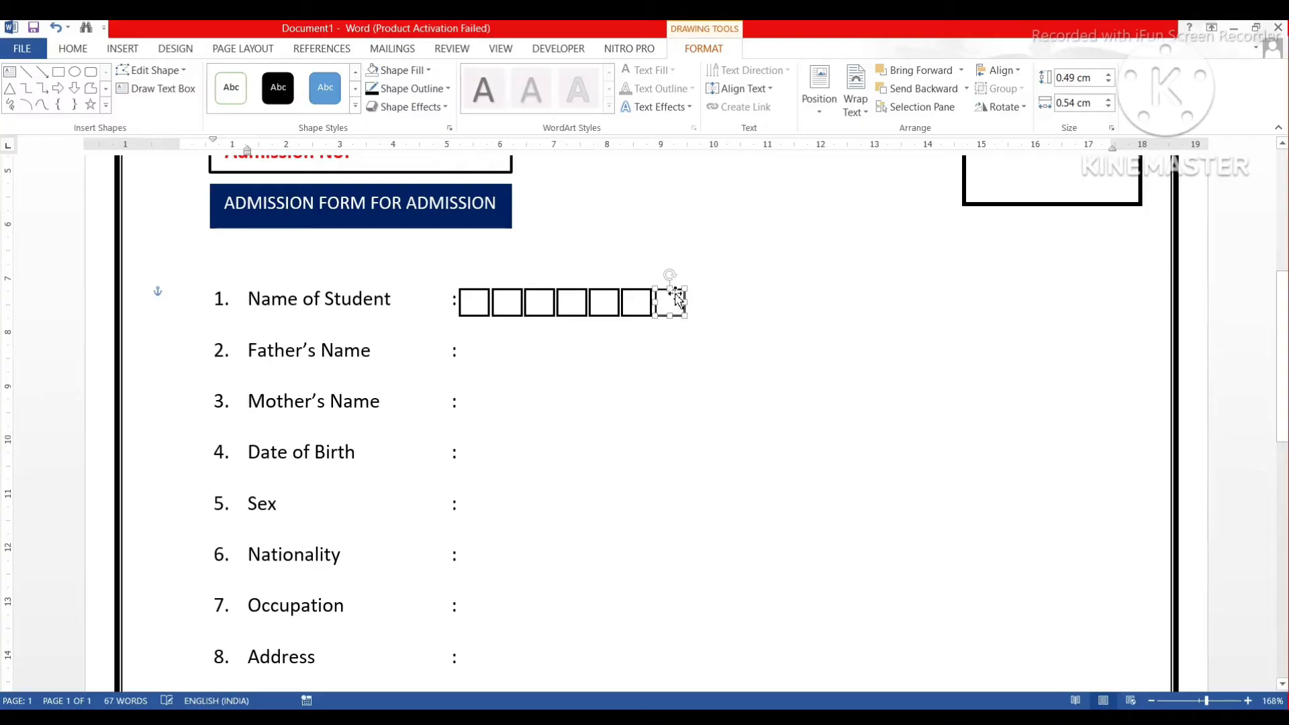
drag(677, 296, 706, 294)
Keep adding adjoining box copies to the row's end, deleting one misplaced copy.
drag(725, 293, 824, 290)
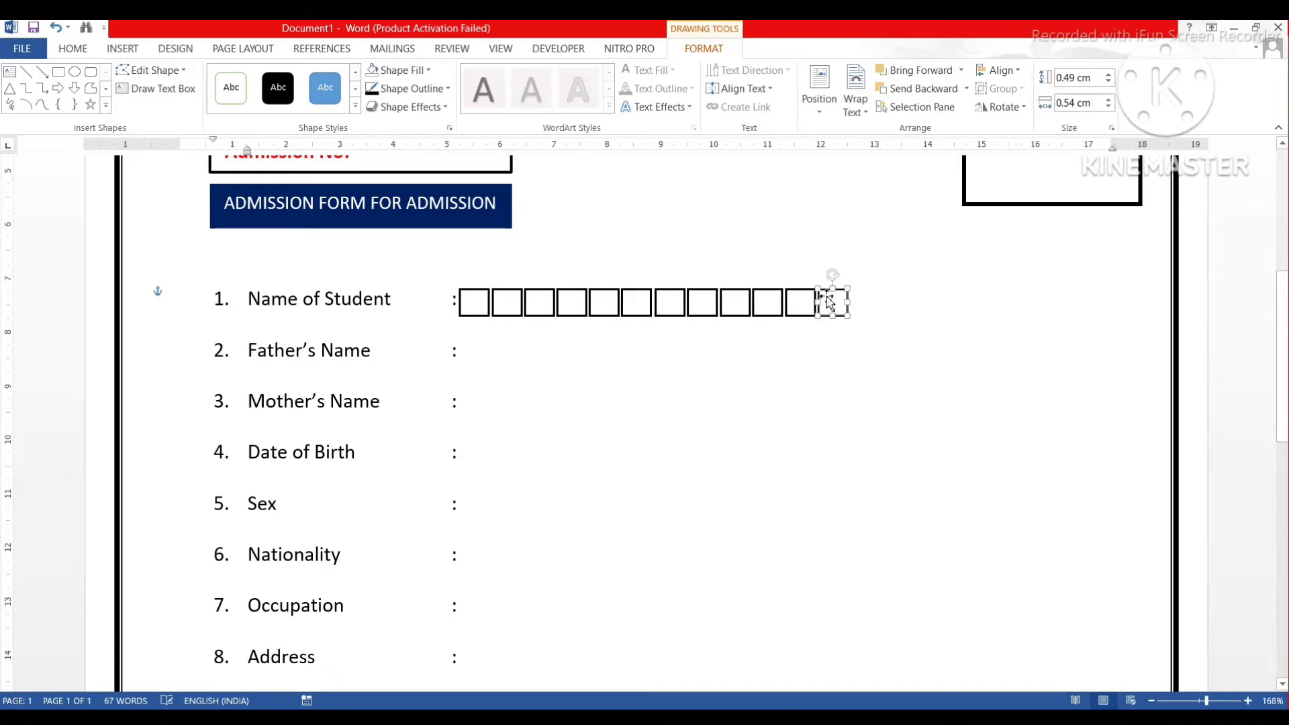
drag(827, 294, 840, 295)
key(Delete)
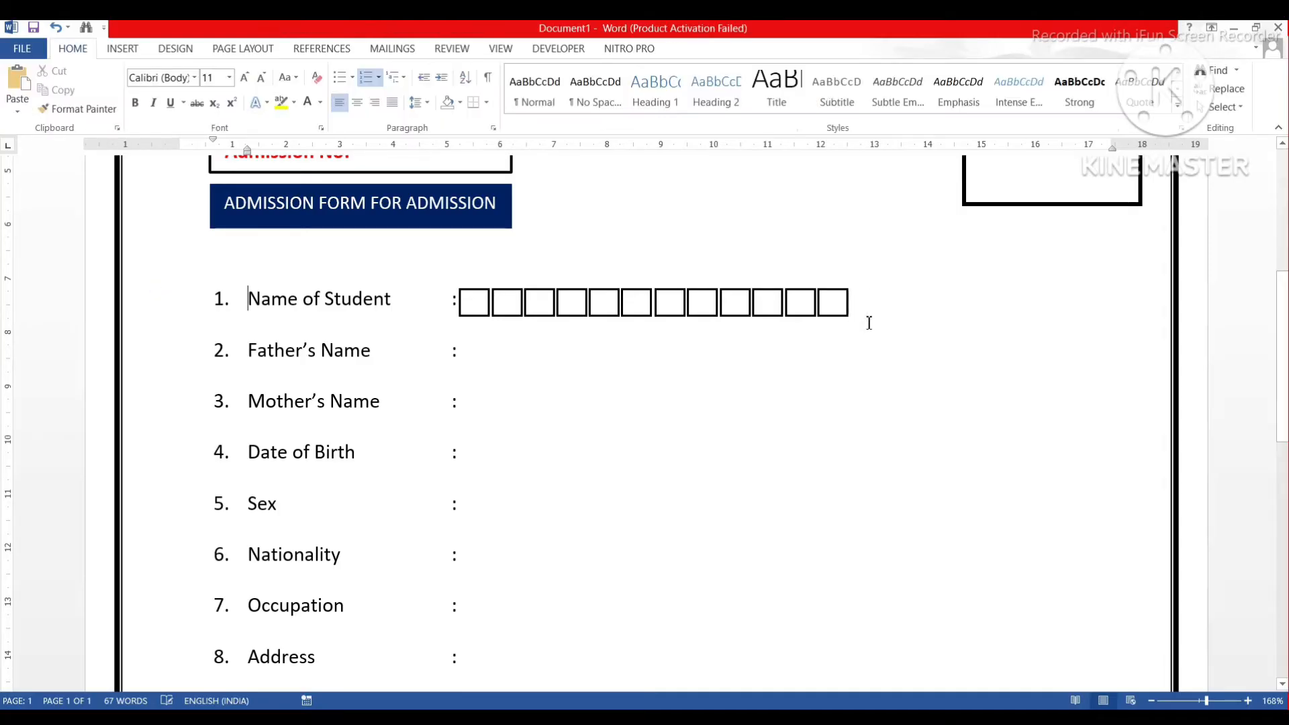
click(837, 303)
click(835, 299)
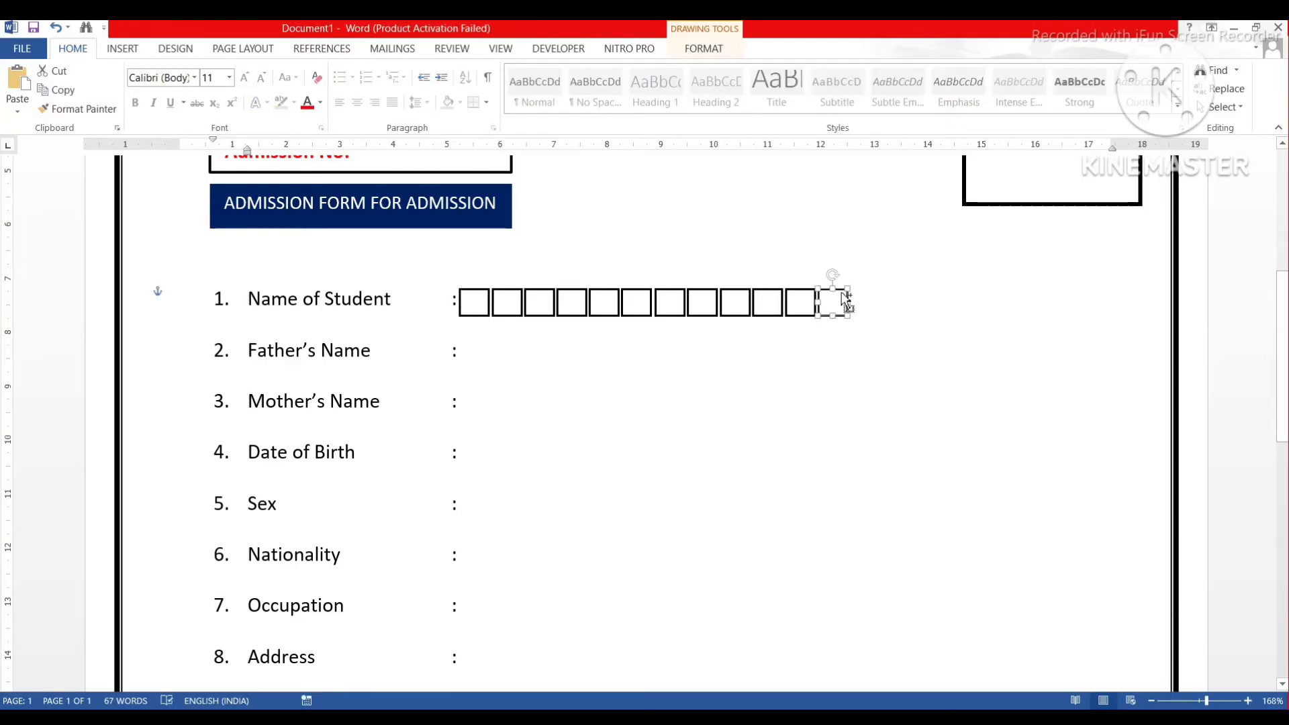
drag(848, 305, 865, 296)
drag(871, 294, 898, 294)
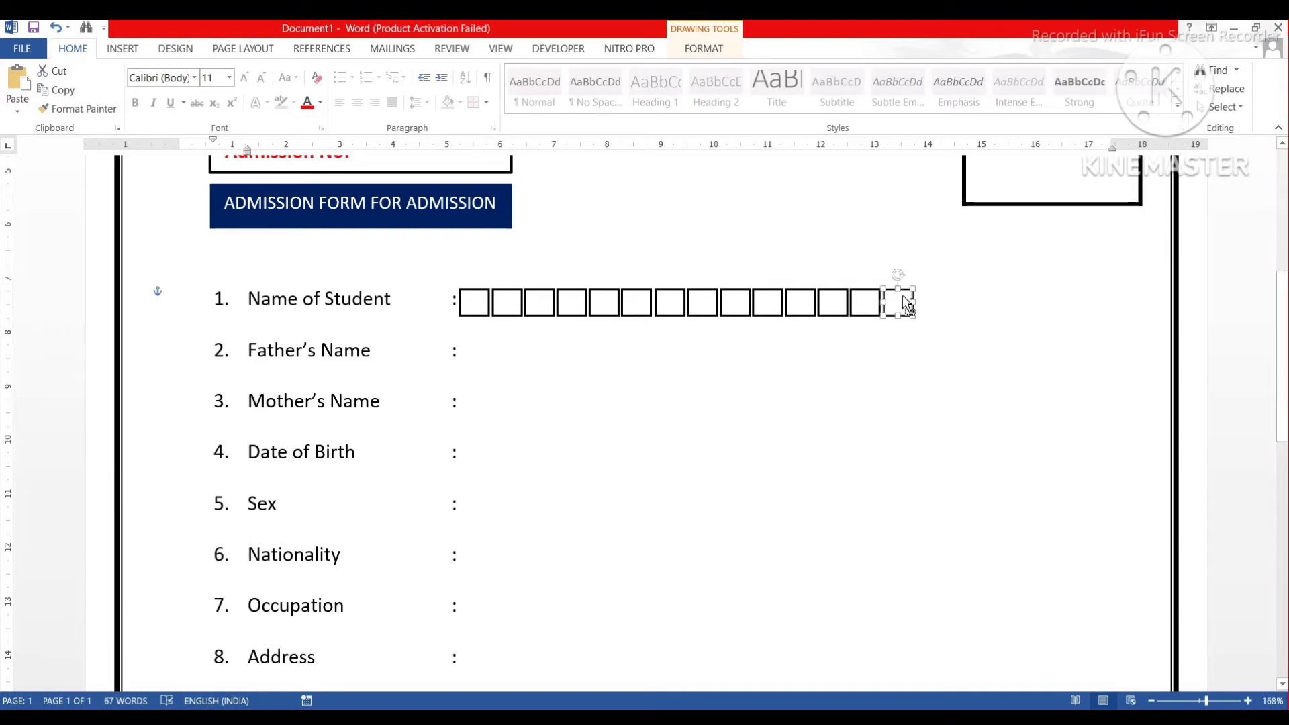
drag(902, 296, 930, 296)
click(930, 297)
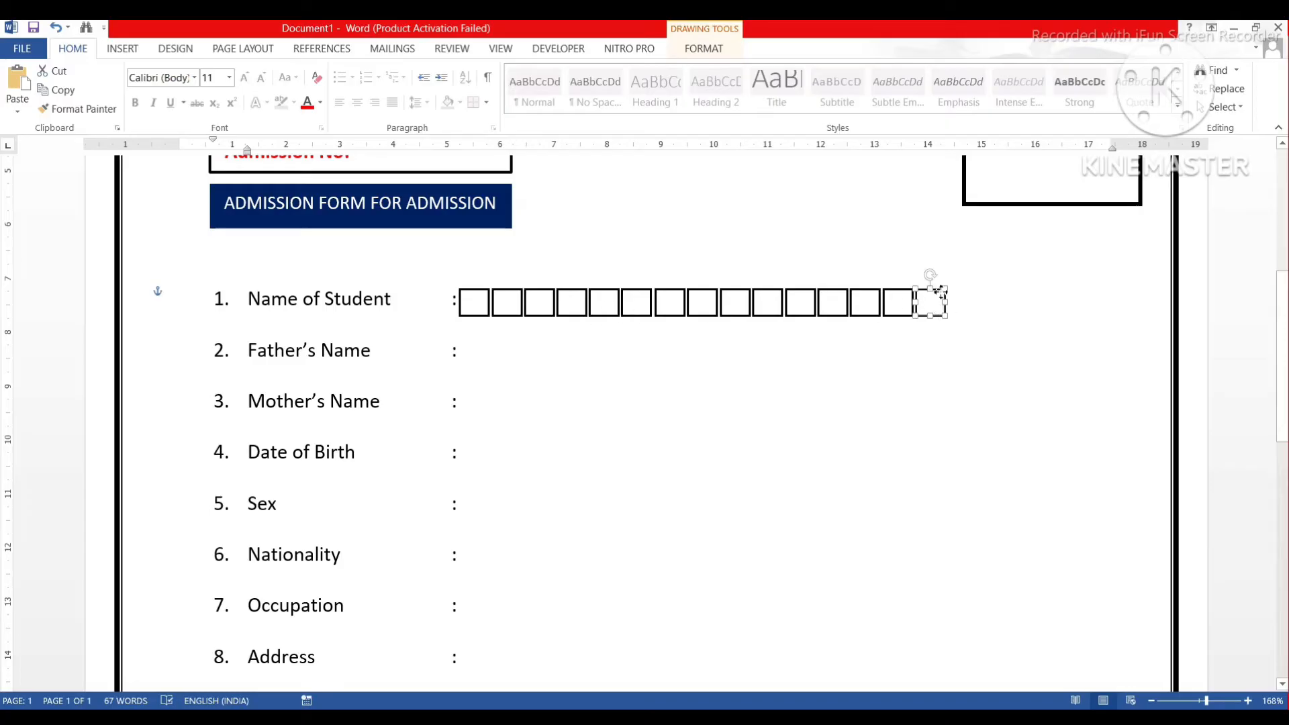
drag(947, 303, 970, 291)
click(970, 293)
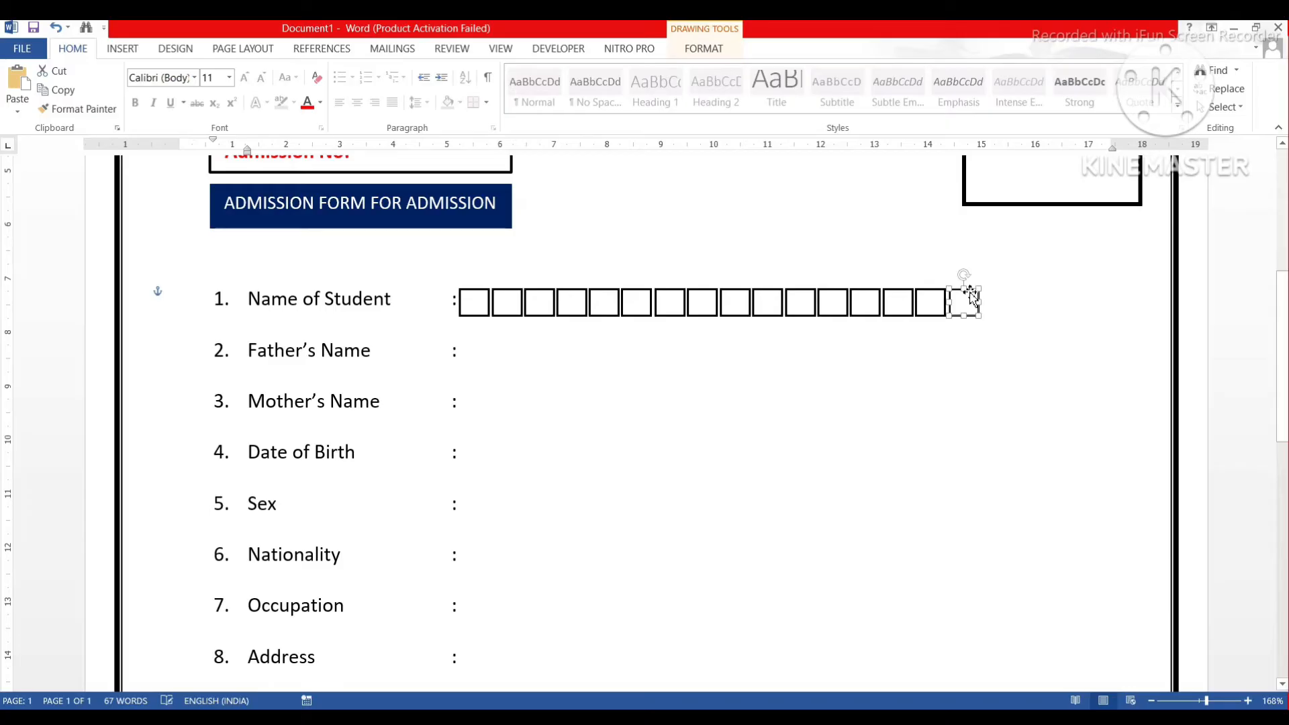
drag(971, 292, 997, 291)
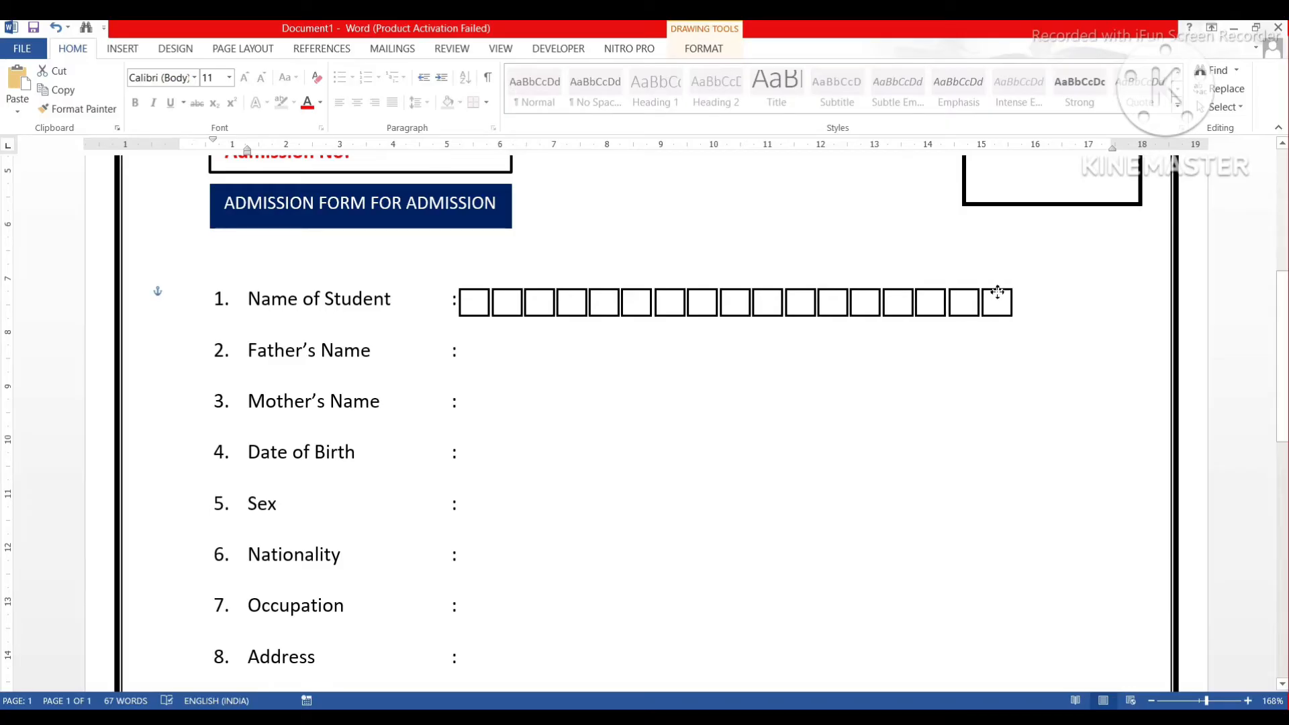
click(1000, 291)
drag(1009, 300, 1094, 293)
Multi-select every box in the Name of Student row, from first to last.
scroll(867, 376, up, 3)
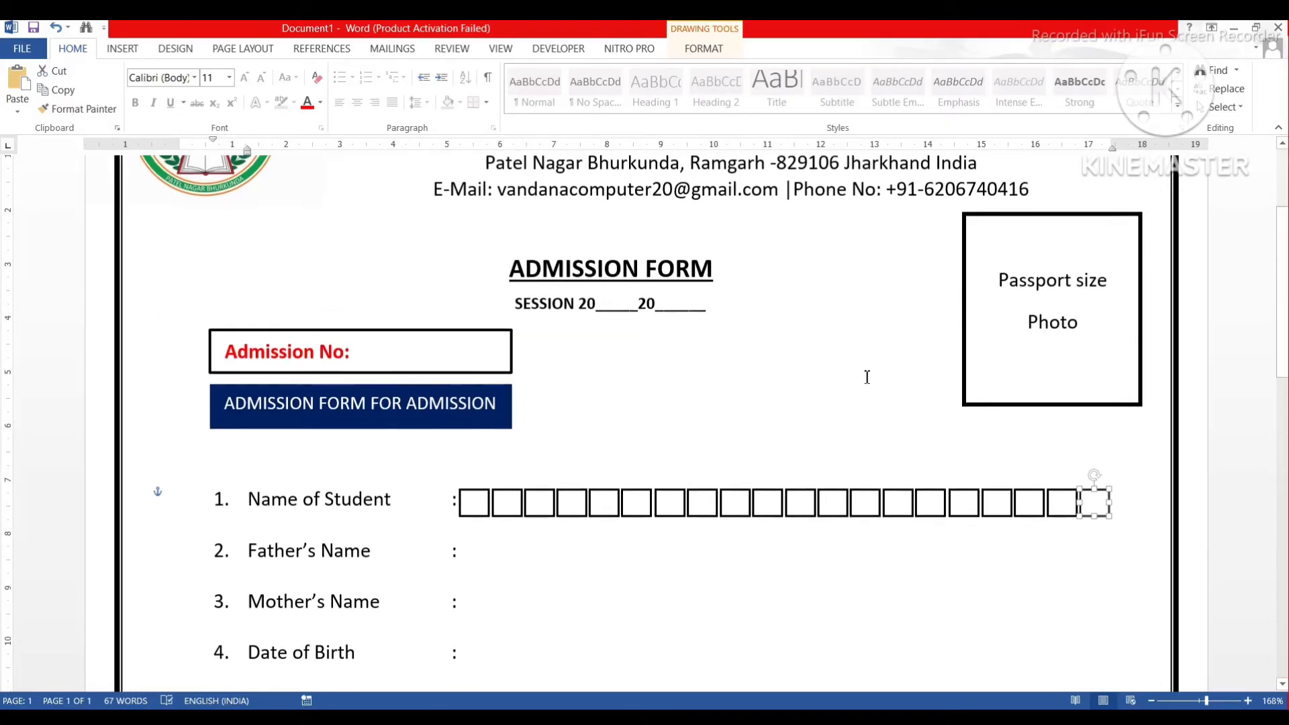
scroll(867, 377, down, 1)
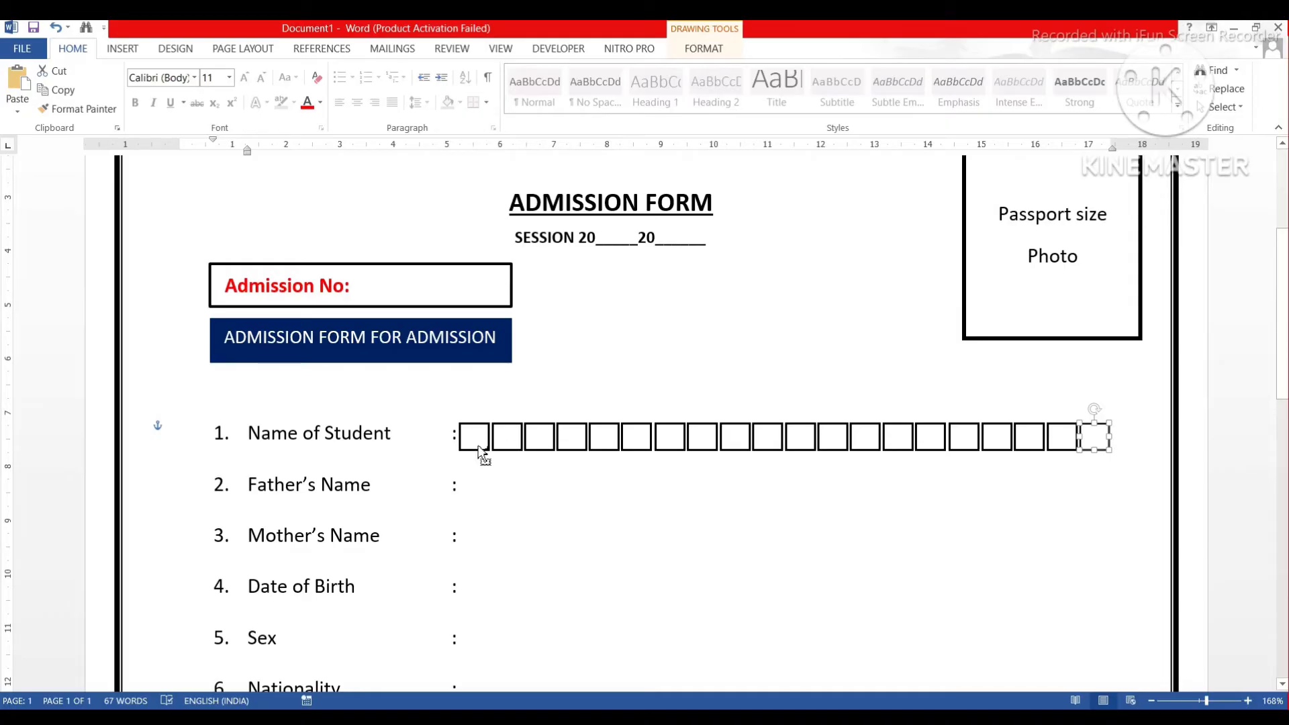
shift+click(481, 451)
shift+click(504, 455)
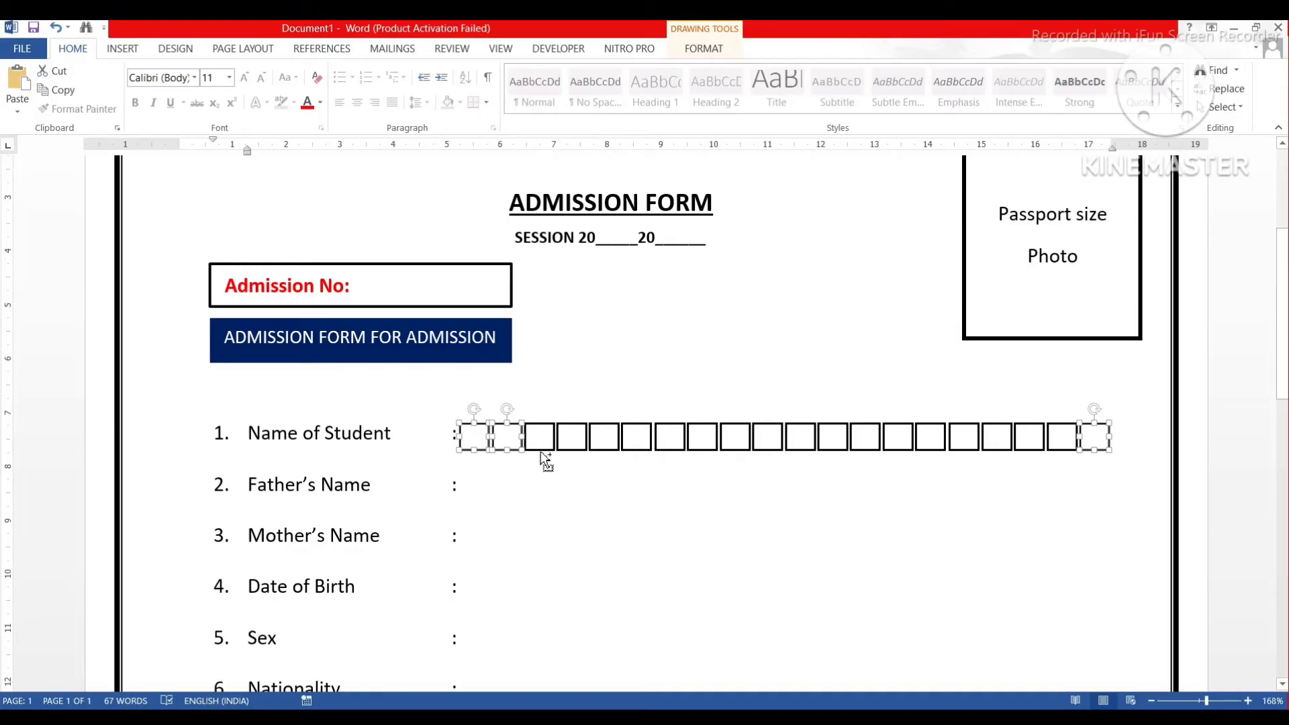
shift+click(548, 454)
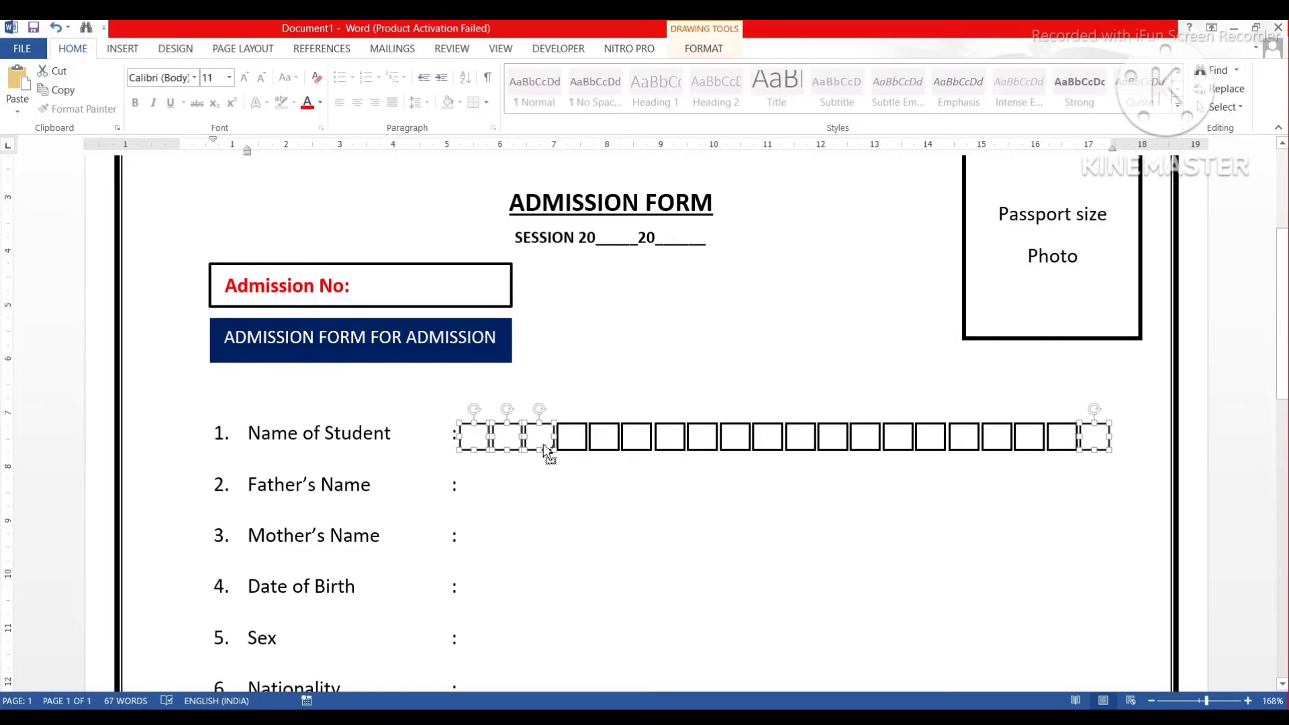
shift+click(569, 446)
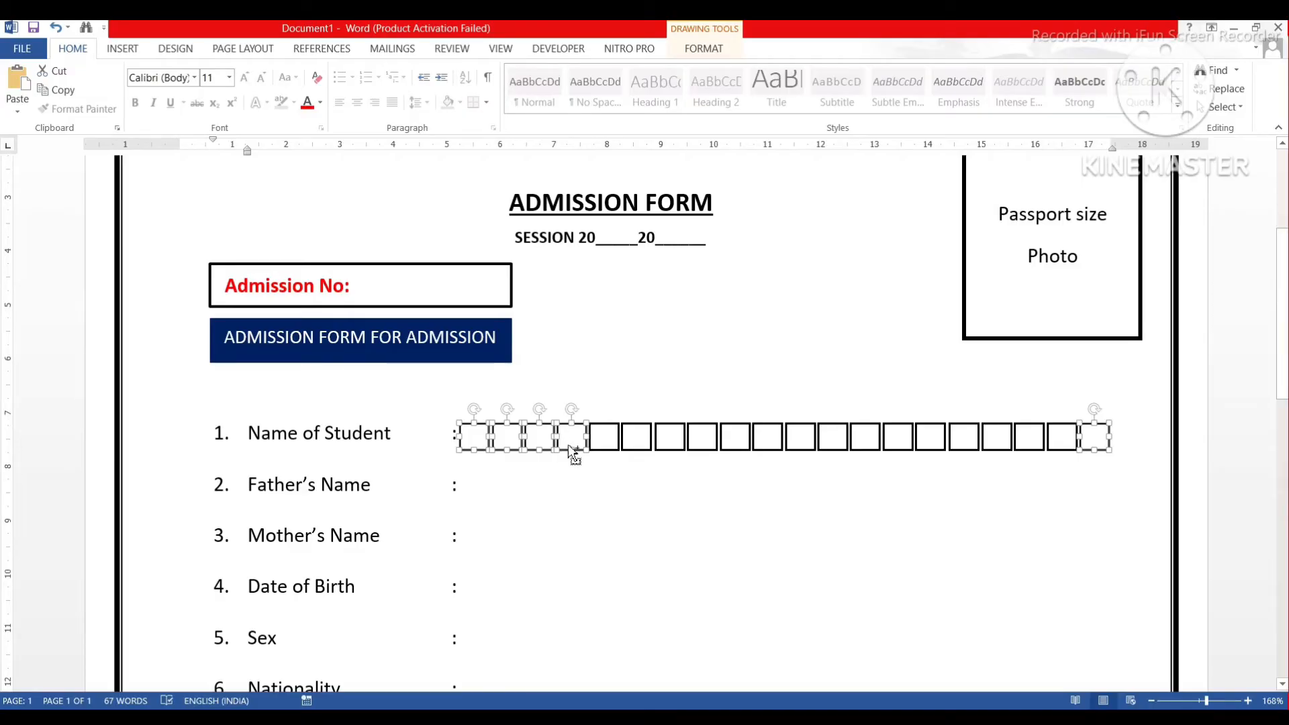
shift+click(604, 449)
shift+click(649, 453)
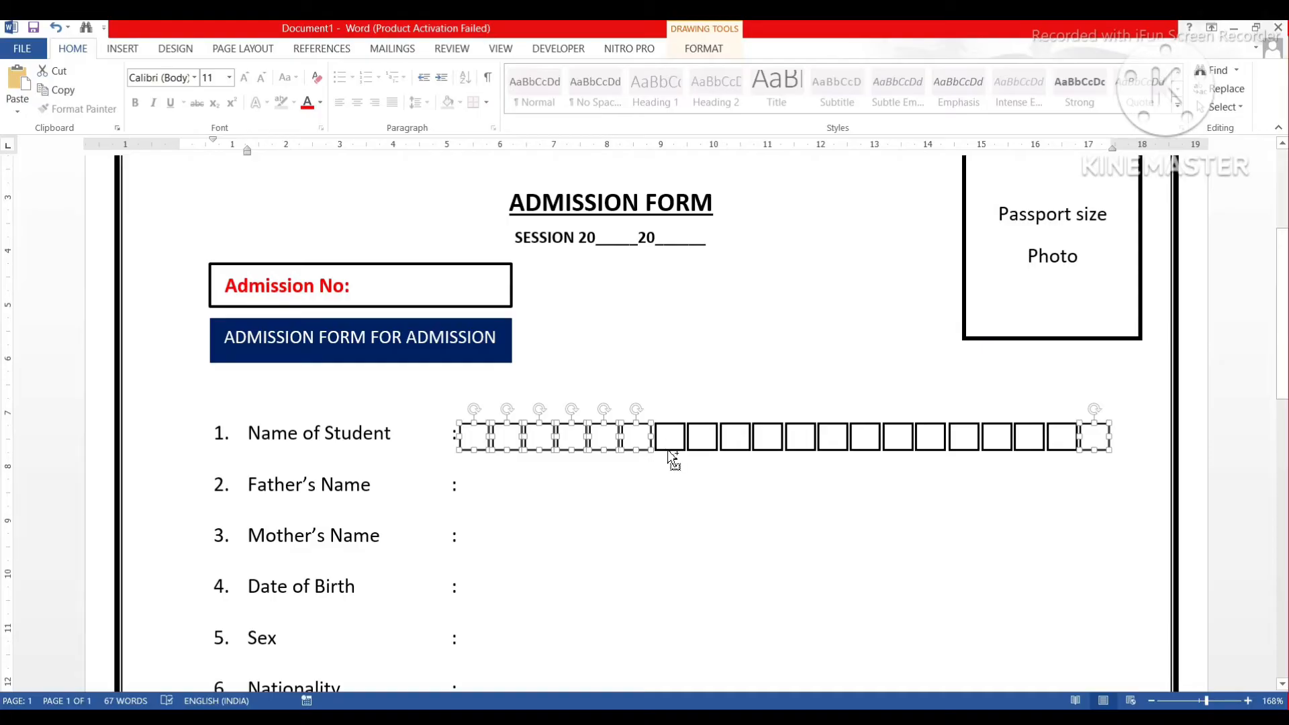
shift+click(670, 454)
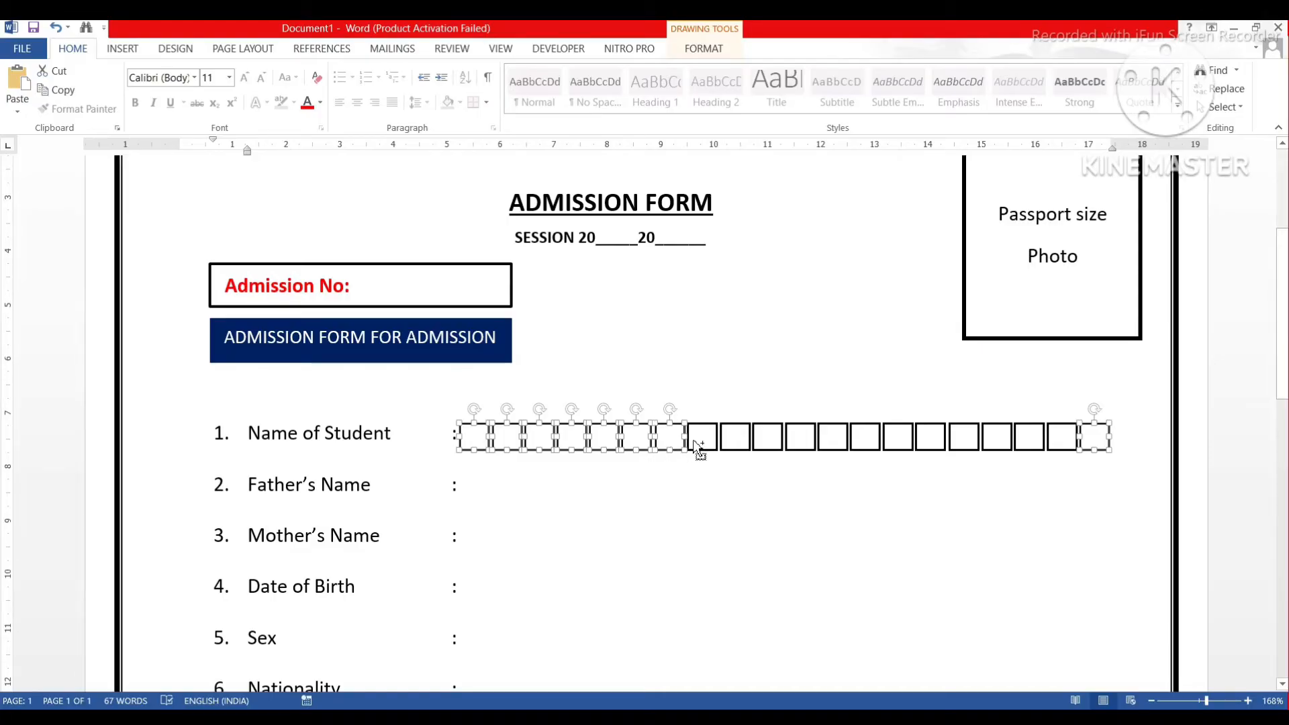
shift+click(700, 454)
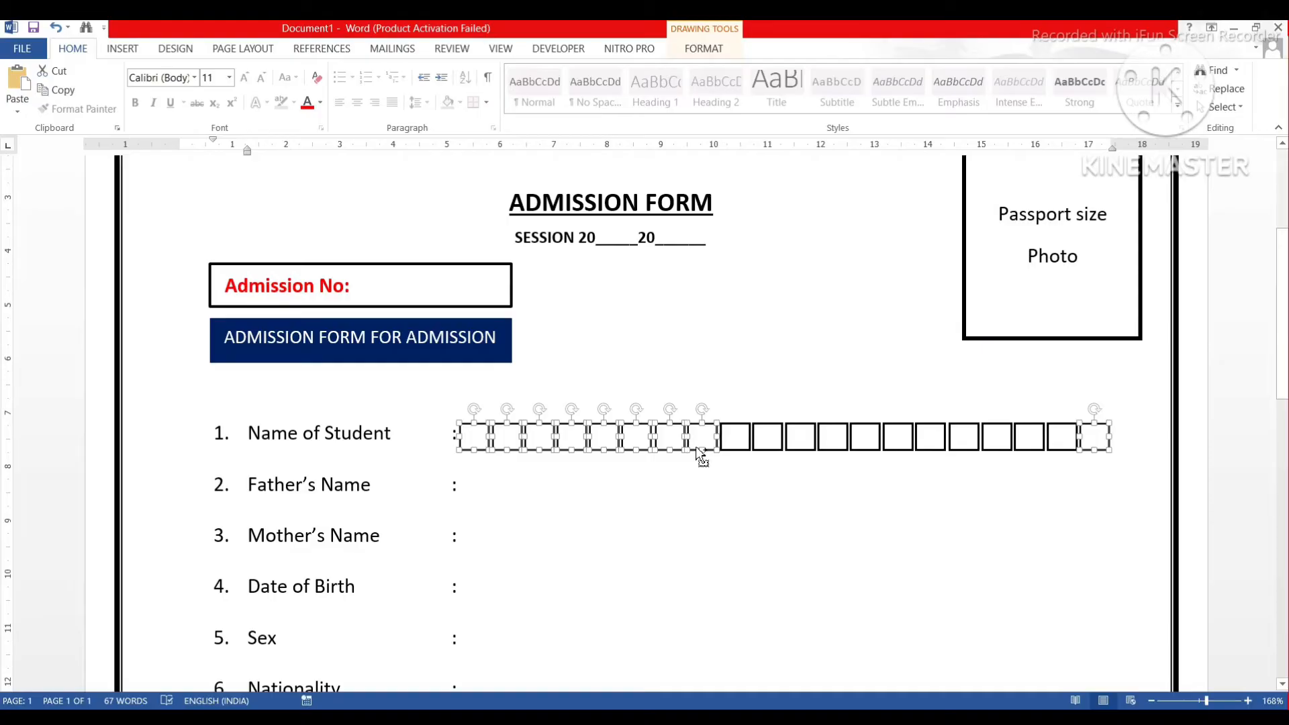
shift+click(736, 448)
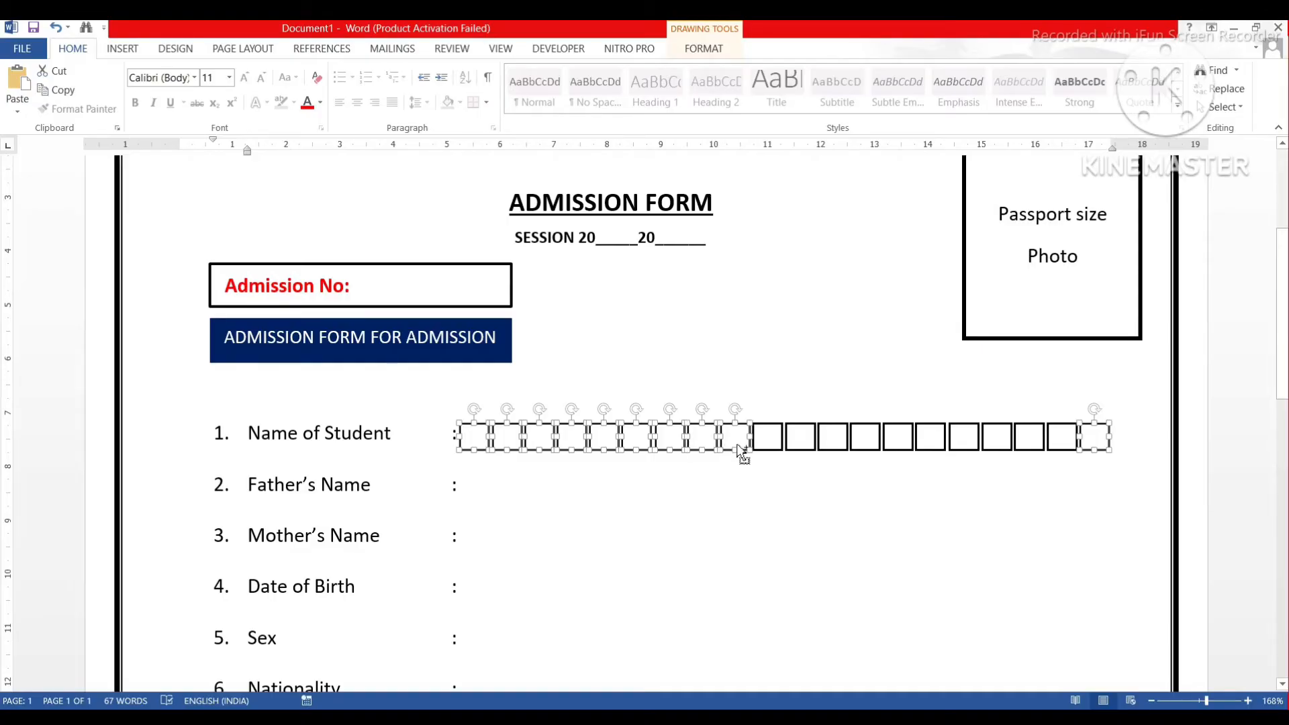
shift+click(777, 454)
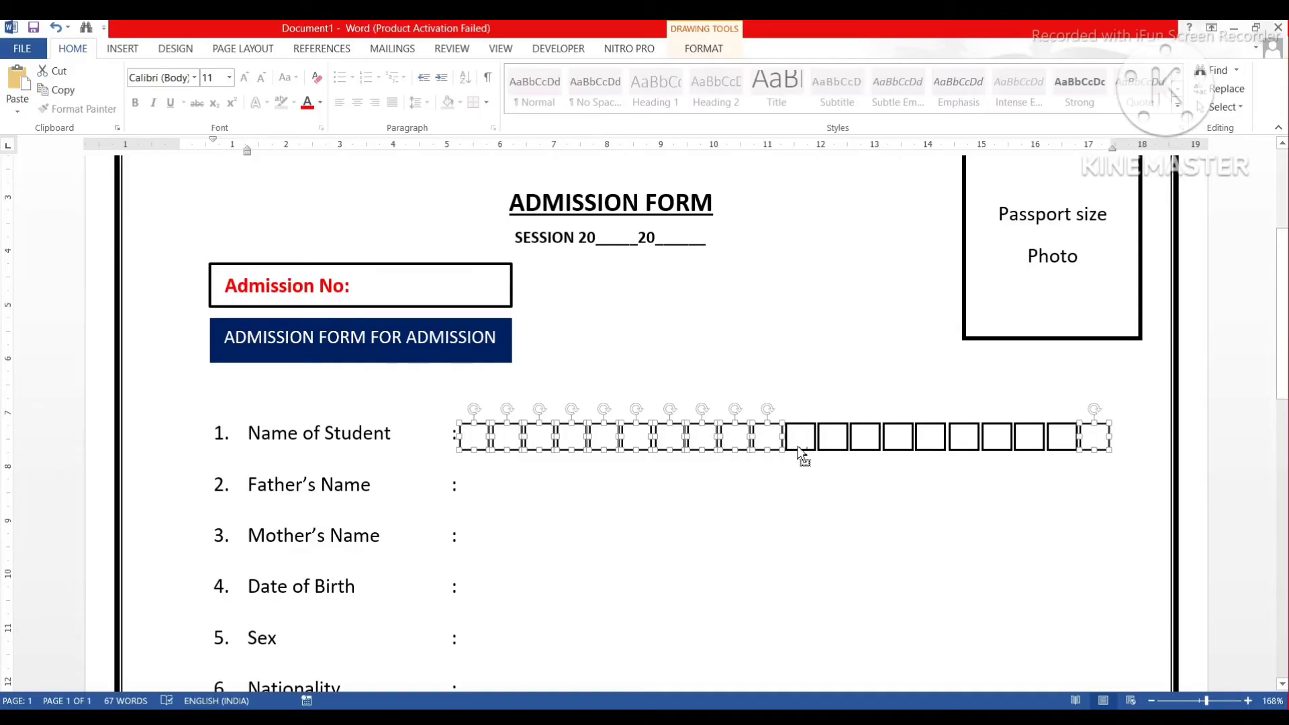
shift+click(804, 451)
shift+click(836, 452)
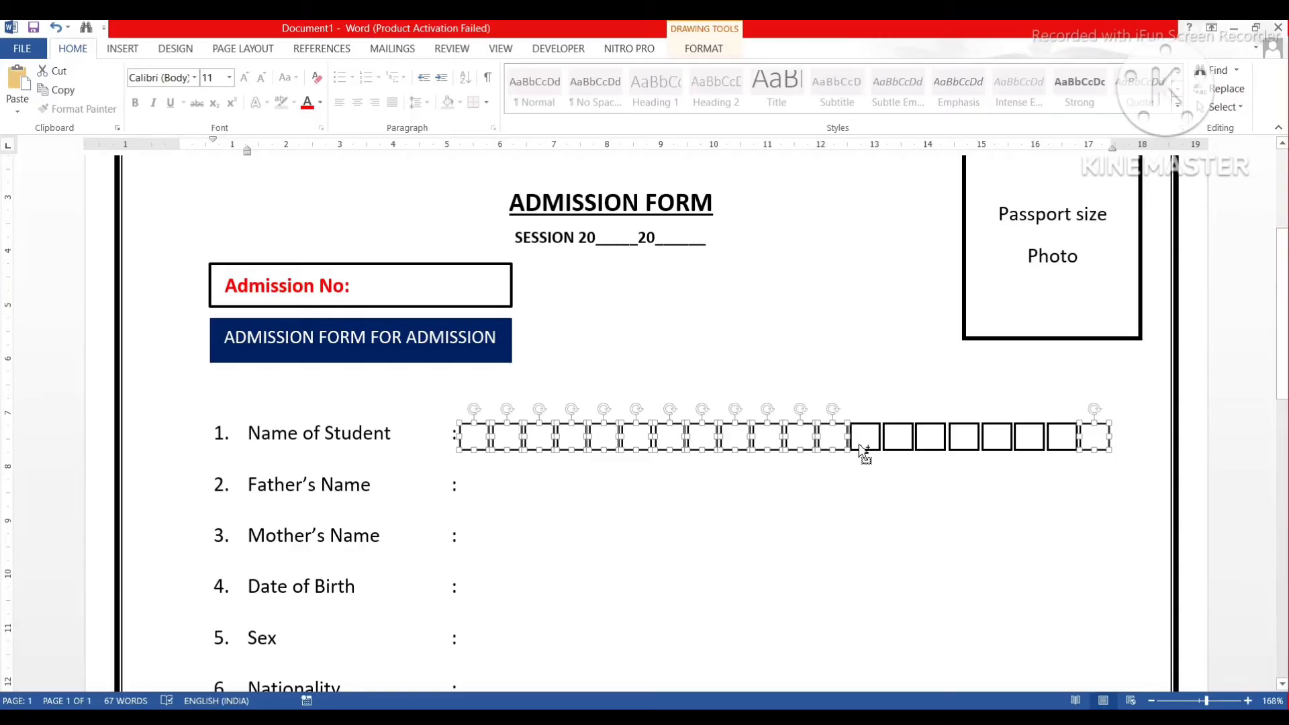
shift+click(863, 451)
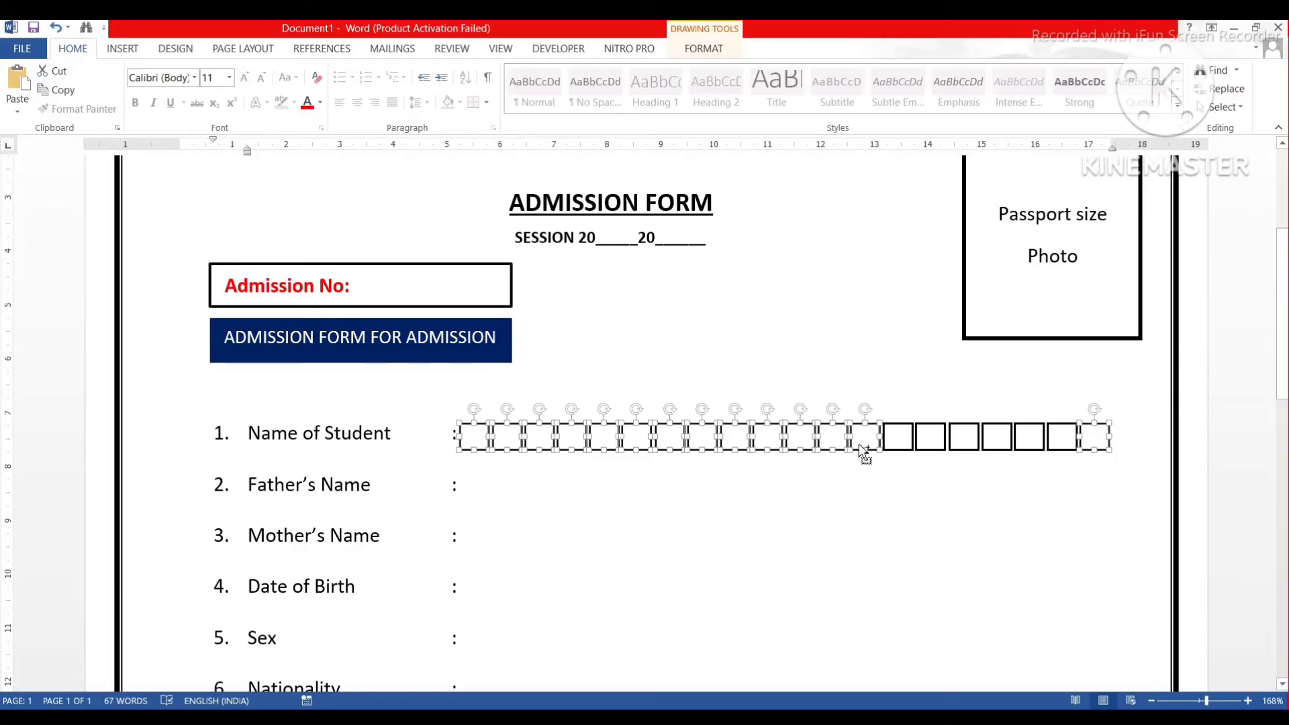
shift+click(902, 451)
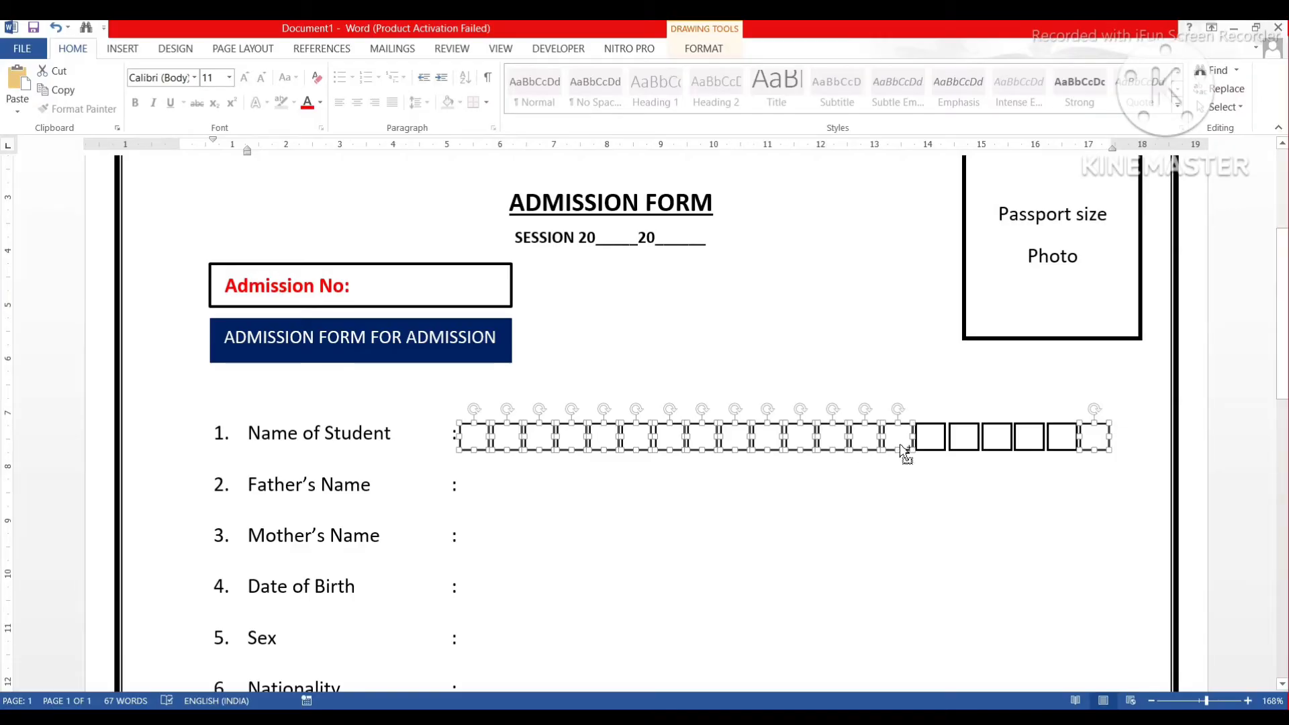
shift+click(932, 451)
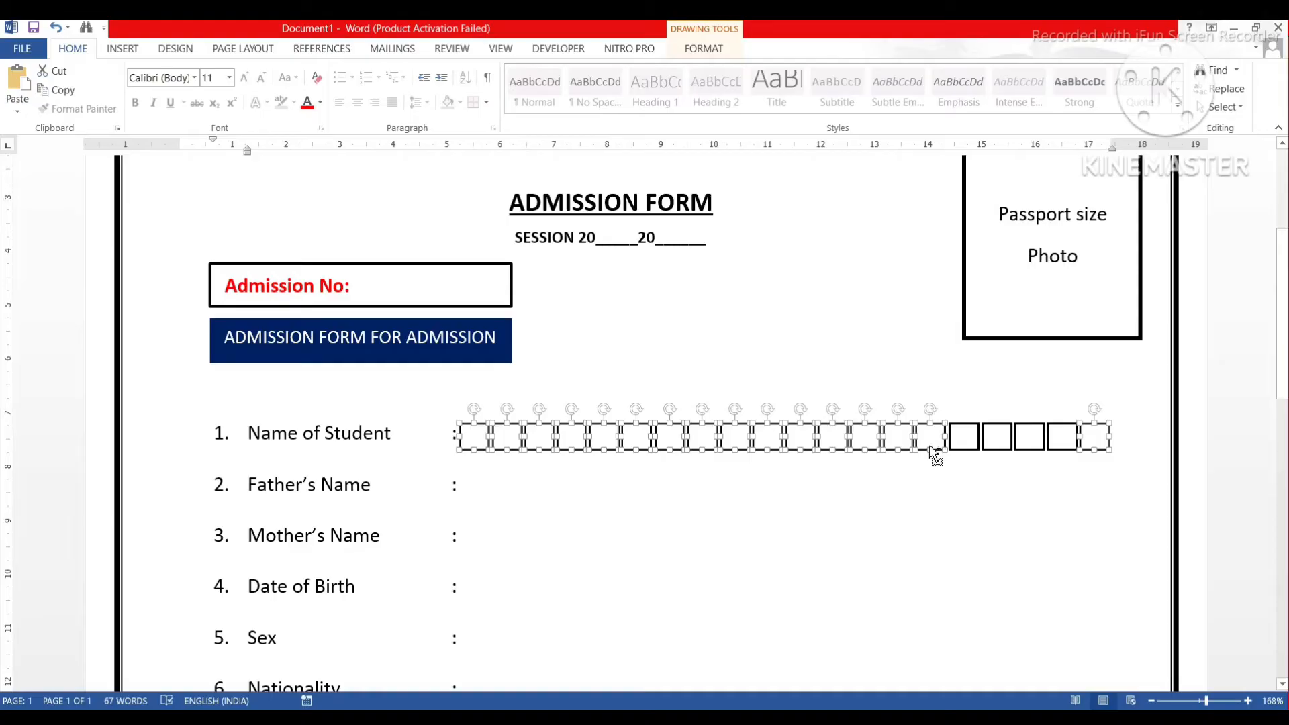
shift+click(968, 449)
shift+click(1008, 448)
shift+click(1030, 451)
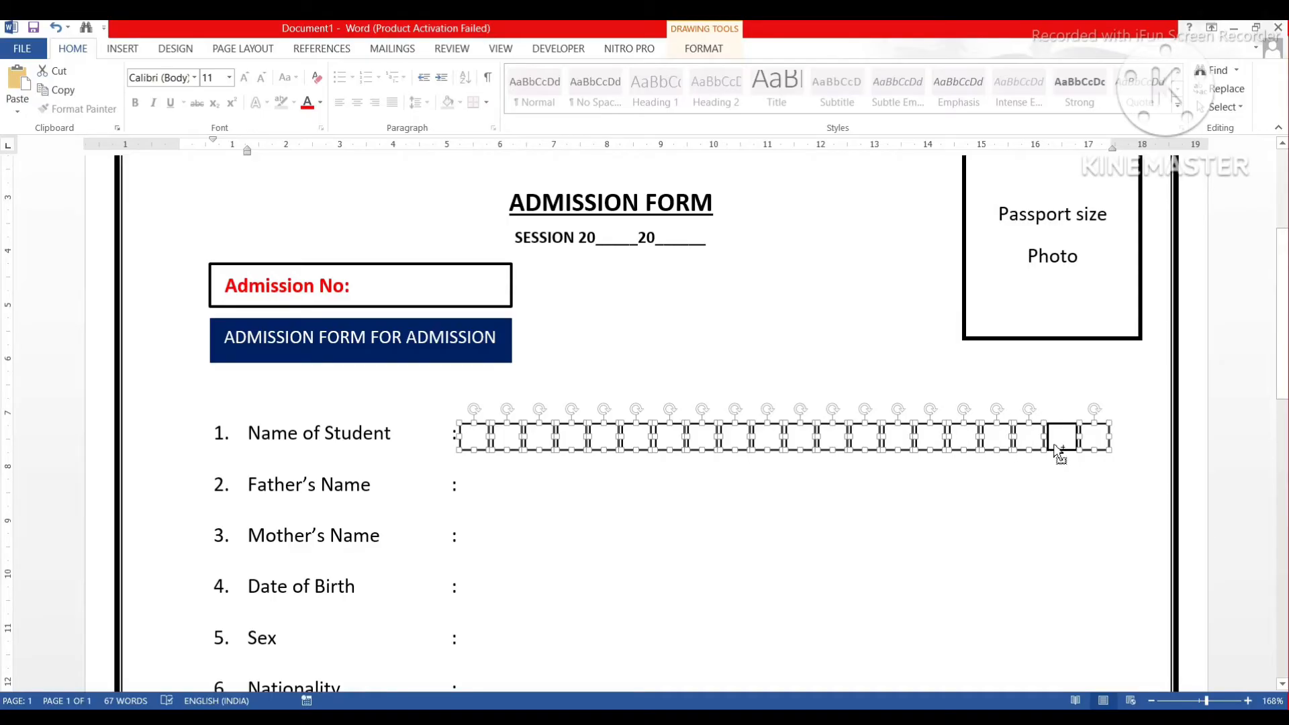
shift+click(1059, 452)
Group the selected boxes into one object from Drawing Tools Format, then reselect the grouped row.
click(704, 50)
click(1019, 89)
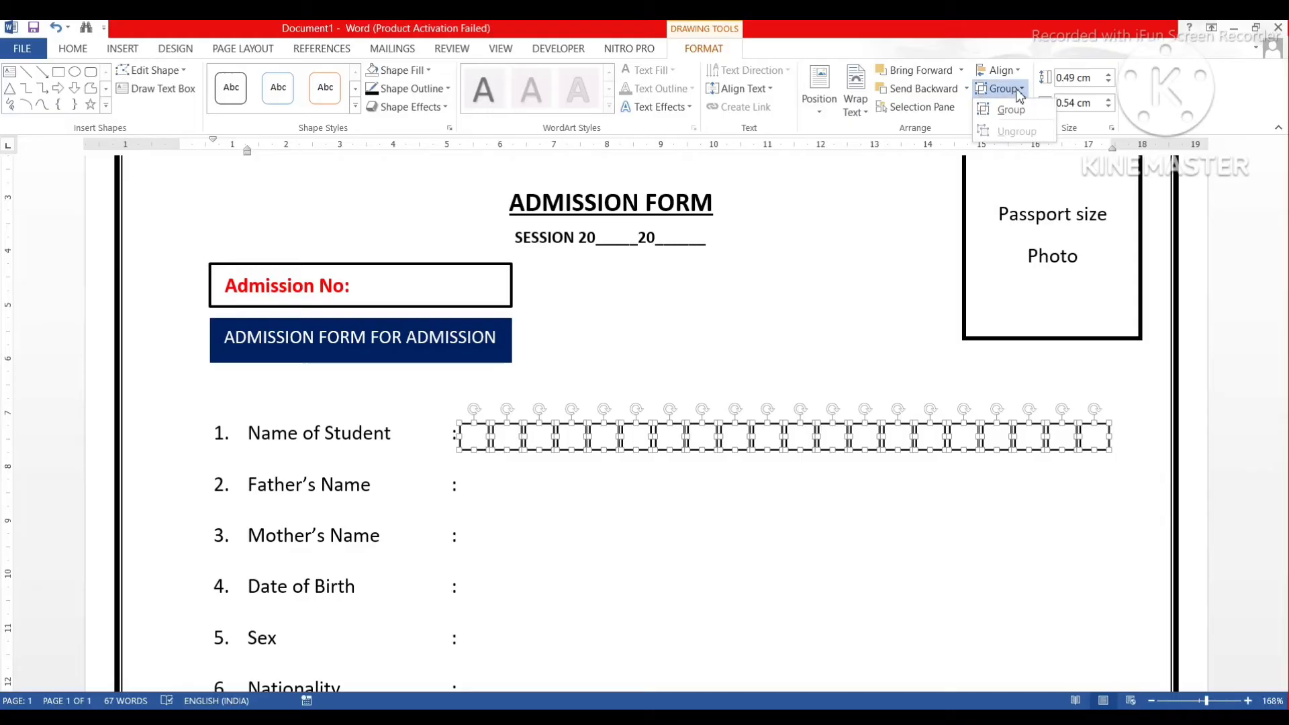
click(1011, 110)
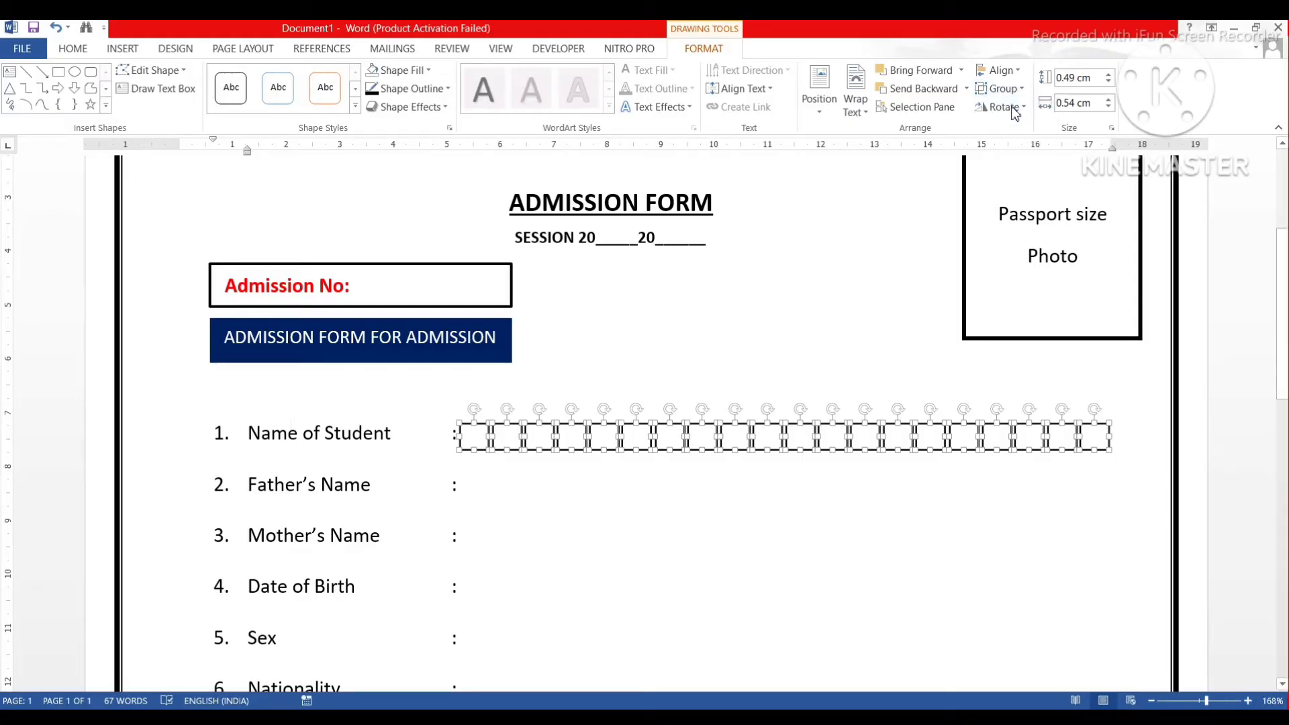
click(681, 386)
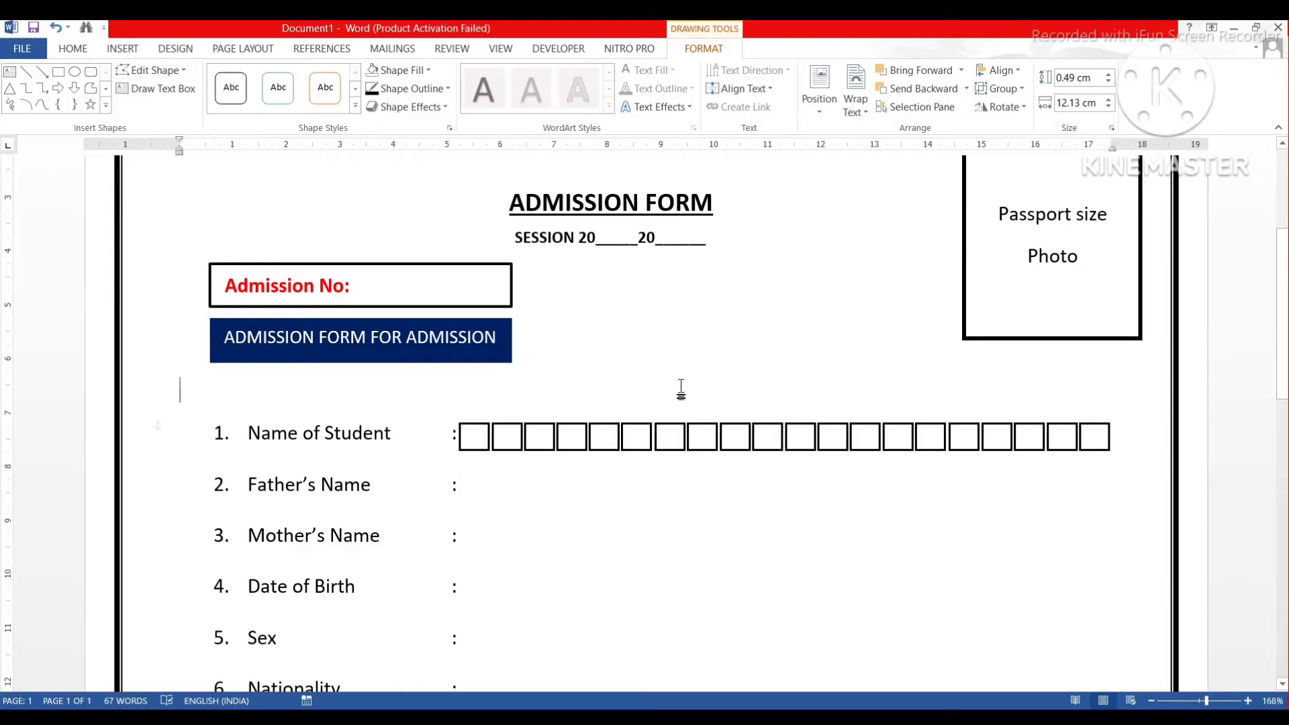
click(768, 440)
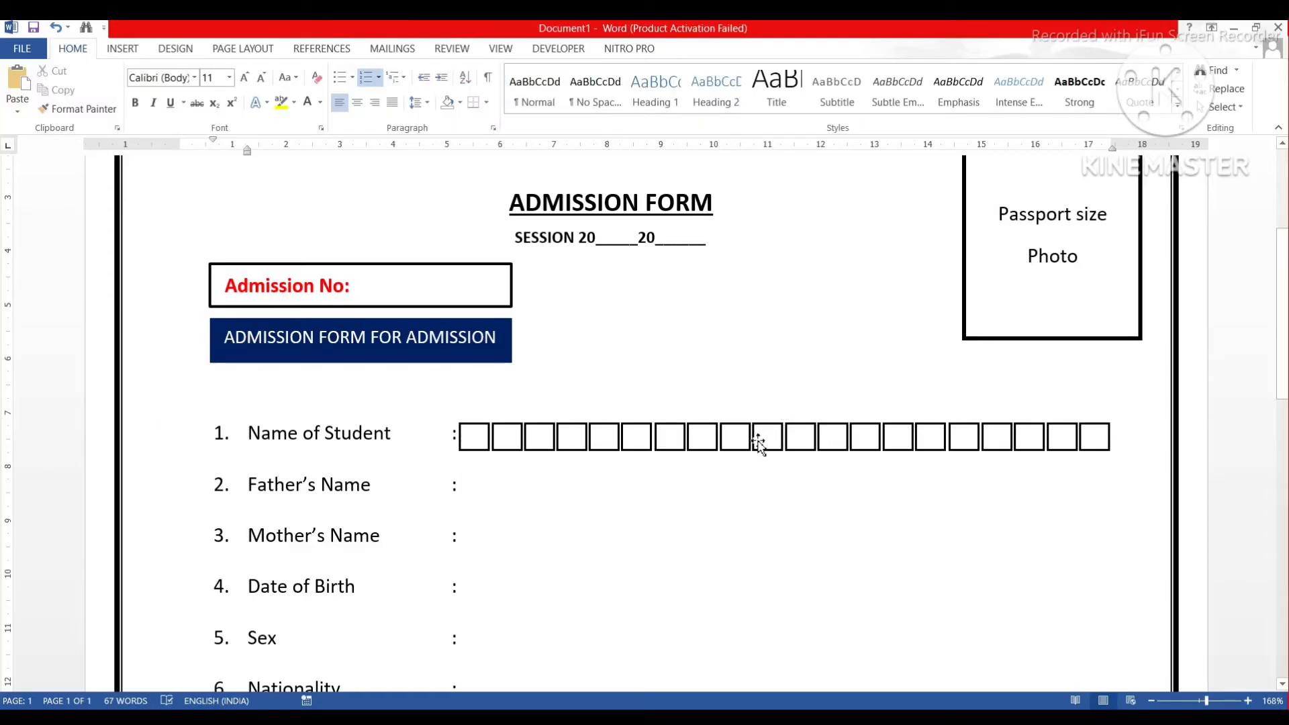
click(770, 441)
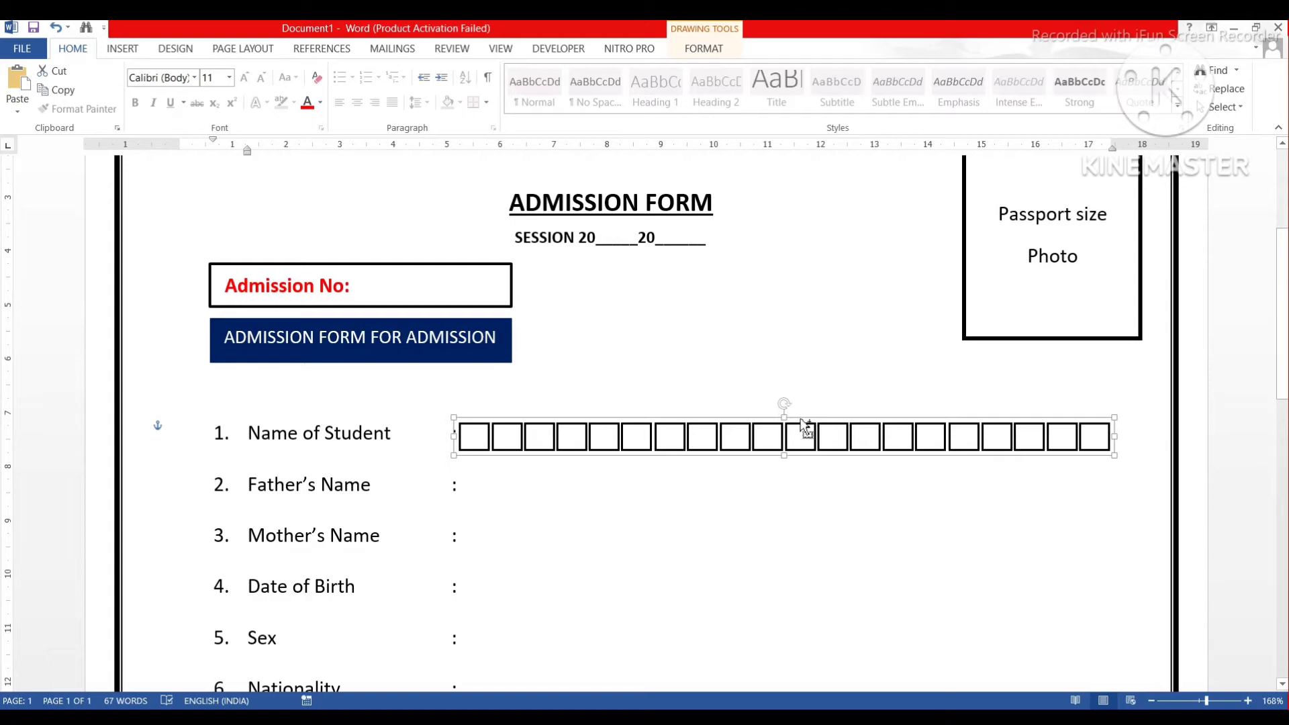
Ctrl-drag copies of the grouped box row onto the Father's Name, Mother's Name and Date of Birth lines.
drag(800, 421, 801, 463)
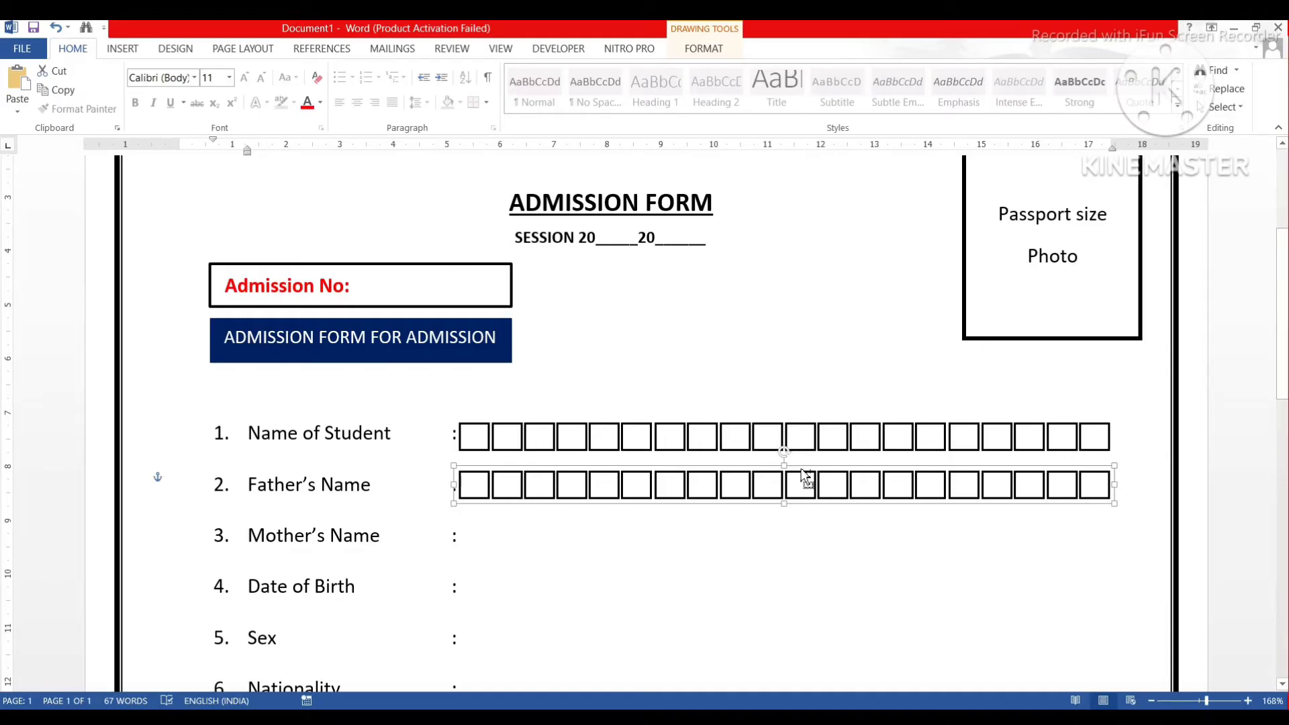
drag(806, 478, 805, 519)
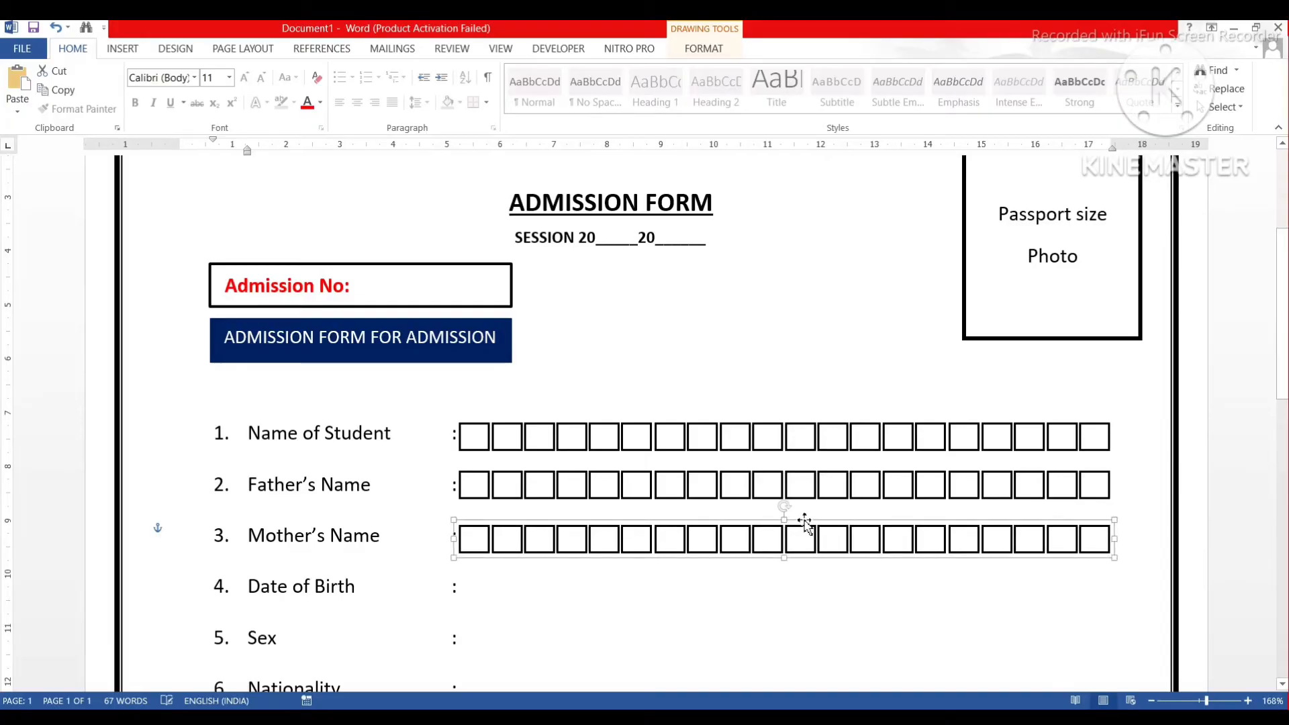
scroll(803, 522, down, 2)
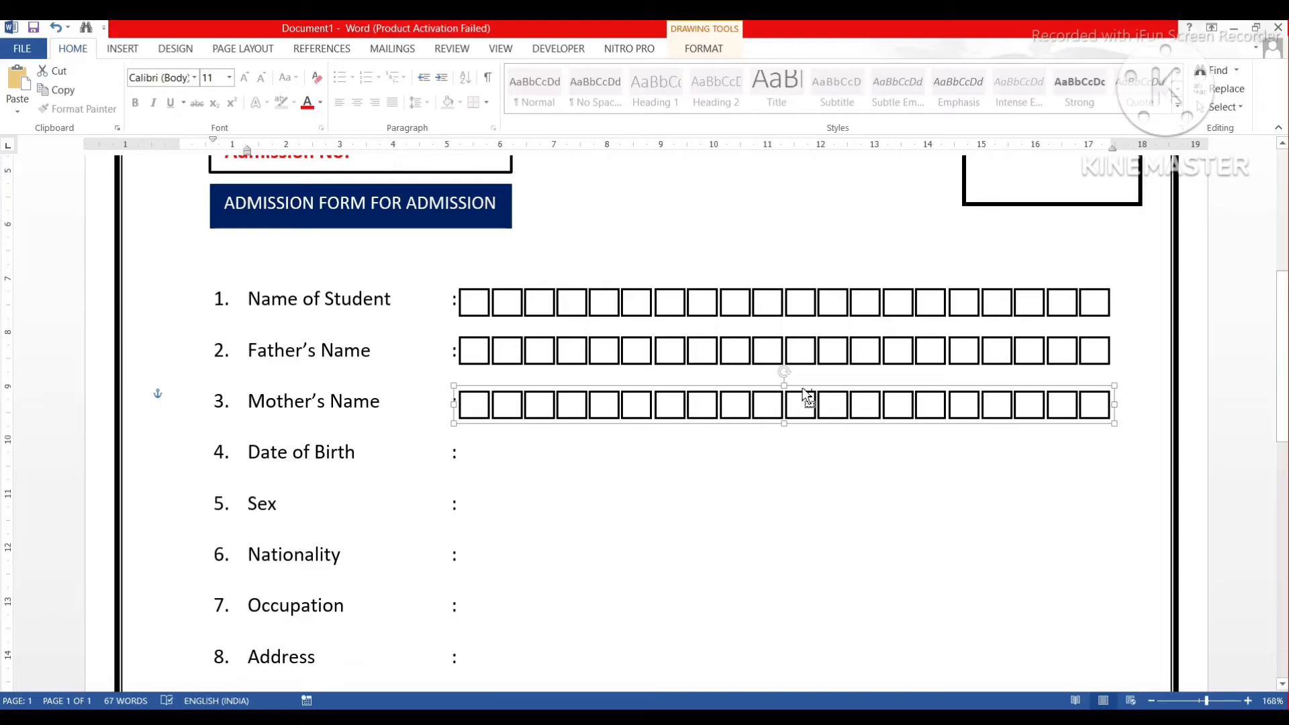
drag(806, 397, 801, 433)
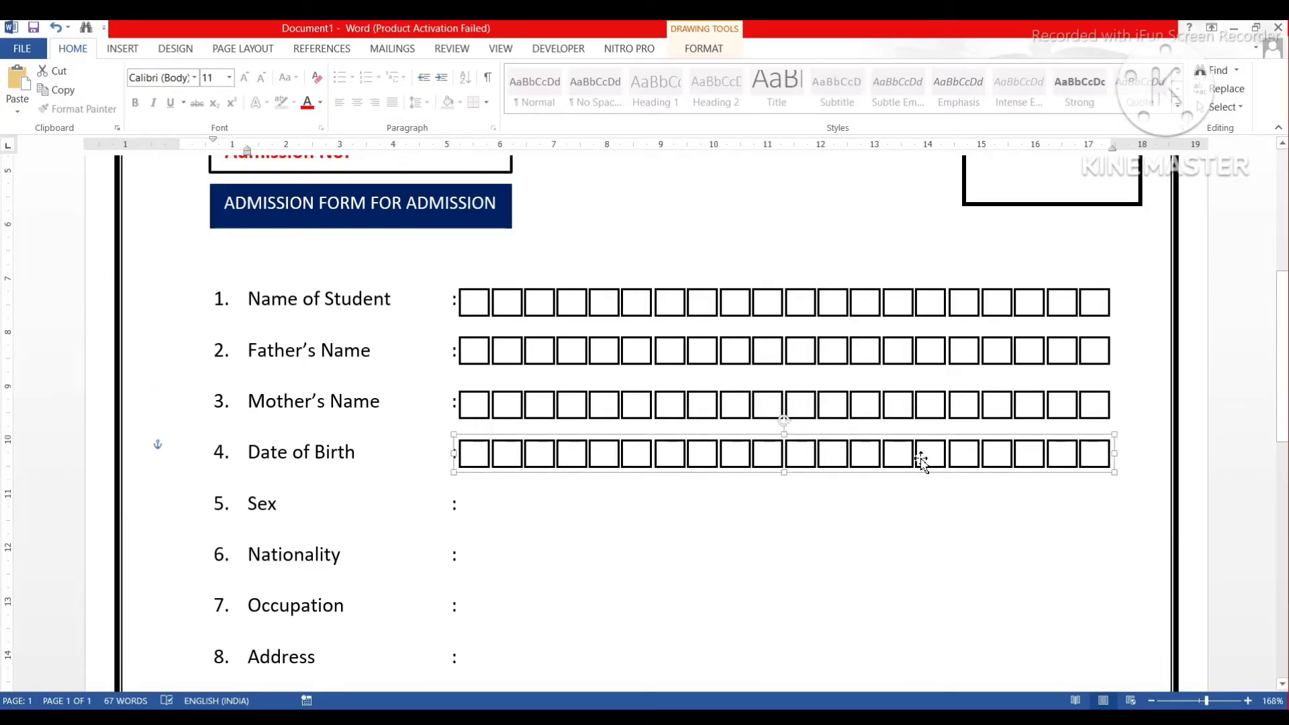
Ungroup the Date of Birth box row into separate boxes.
right_click(921, 463)
mouse_move(965, 301)
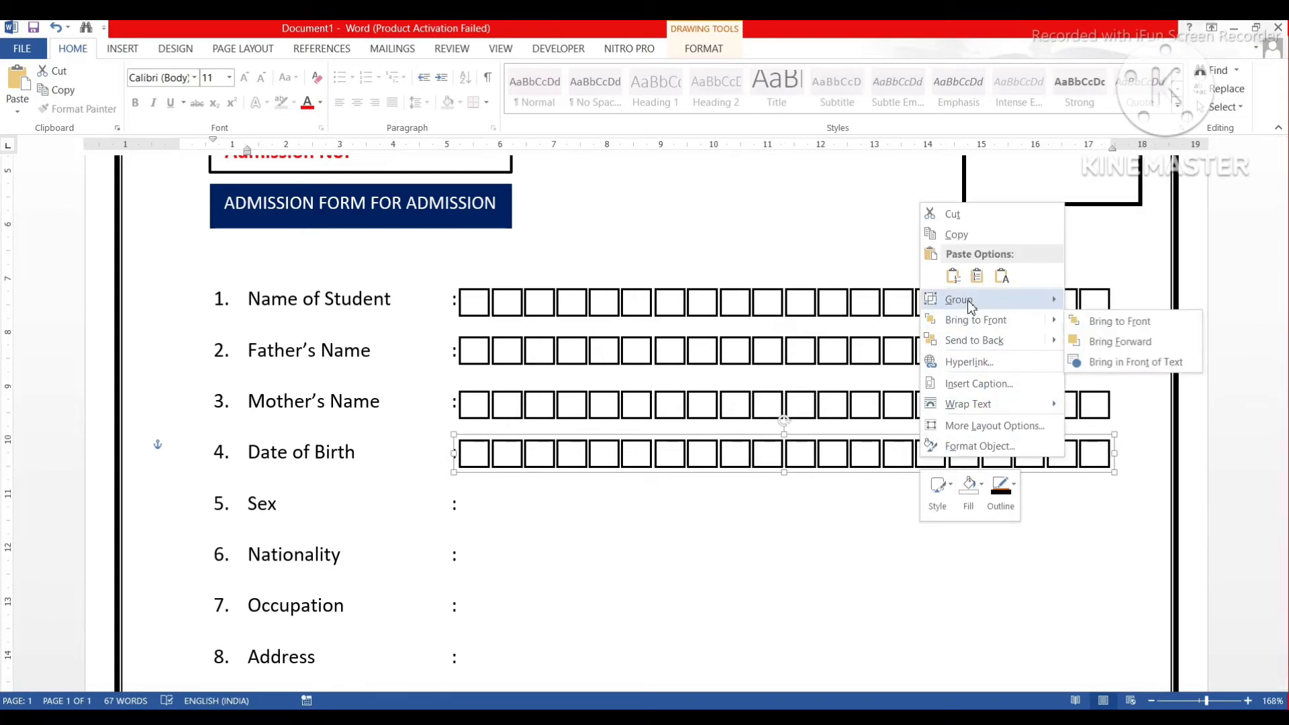
click(1093, 324)
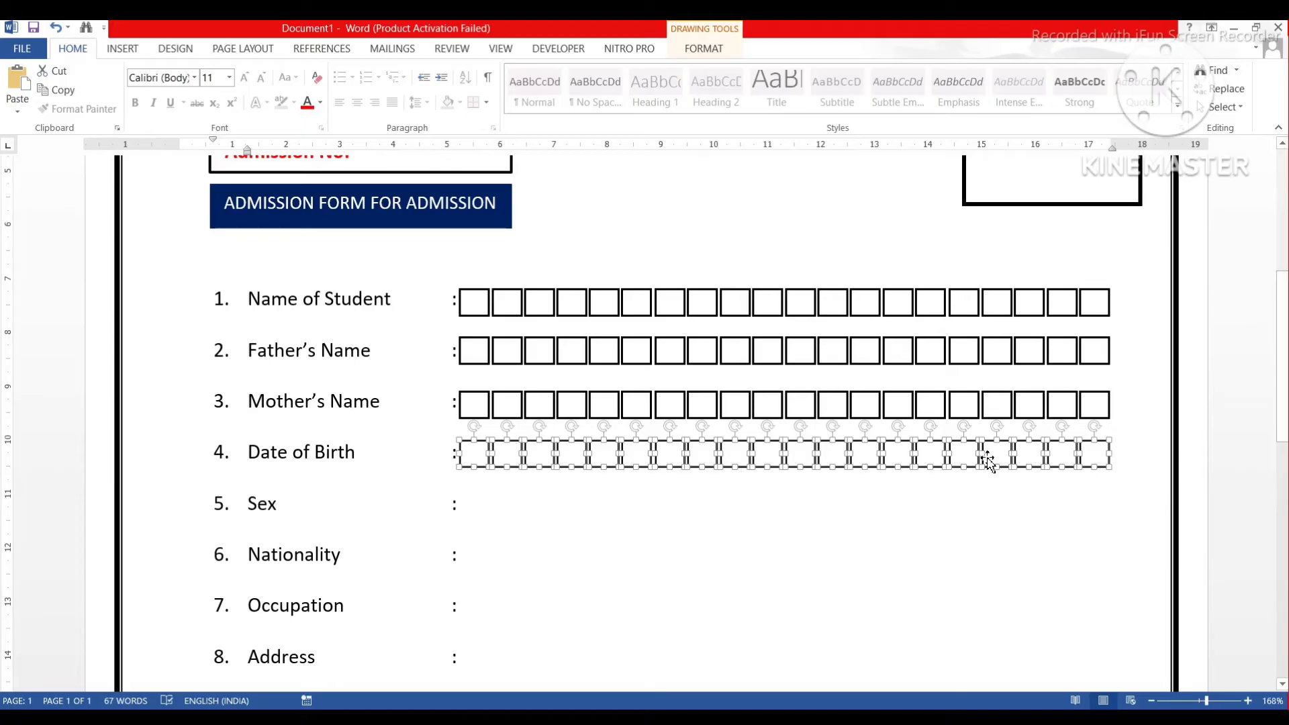
click(1102, 450)
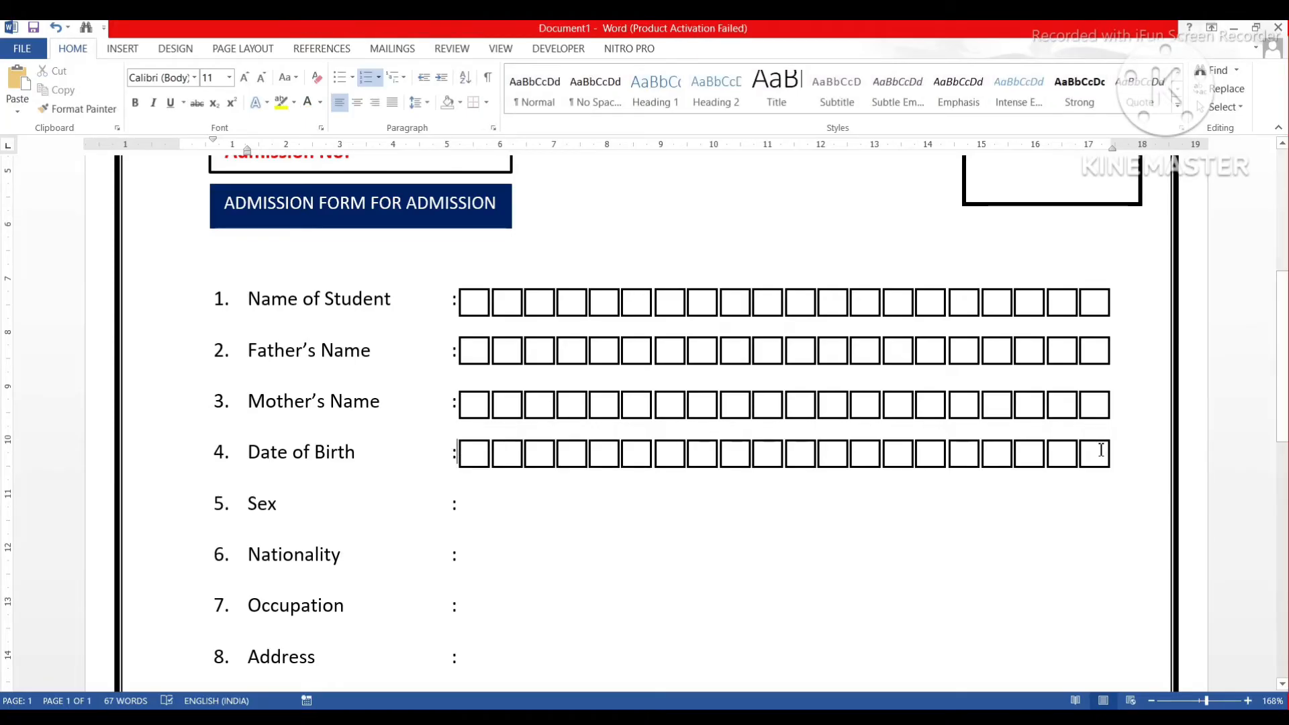
Delete the Date of Birth boxes one by one from the right until only two remain.
click(1093, 447)
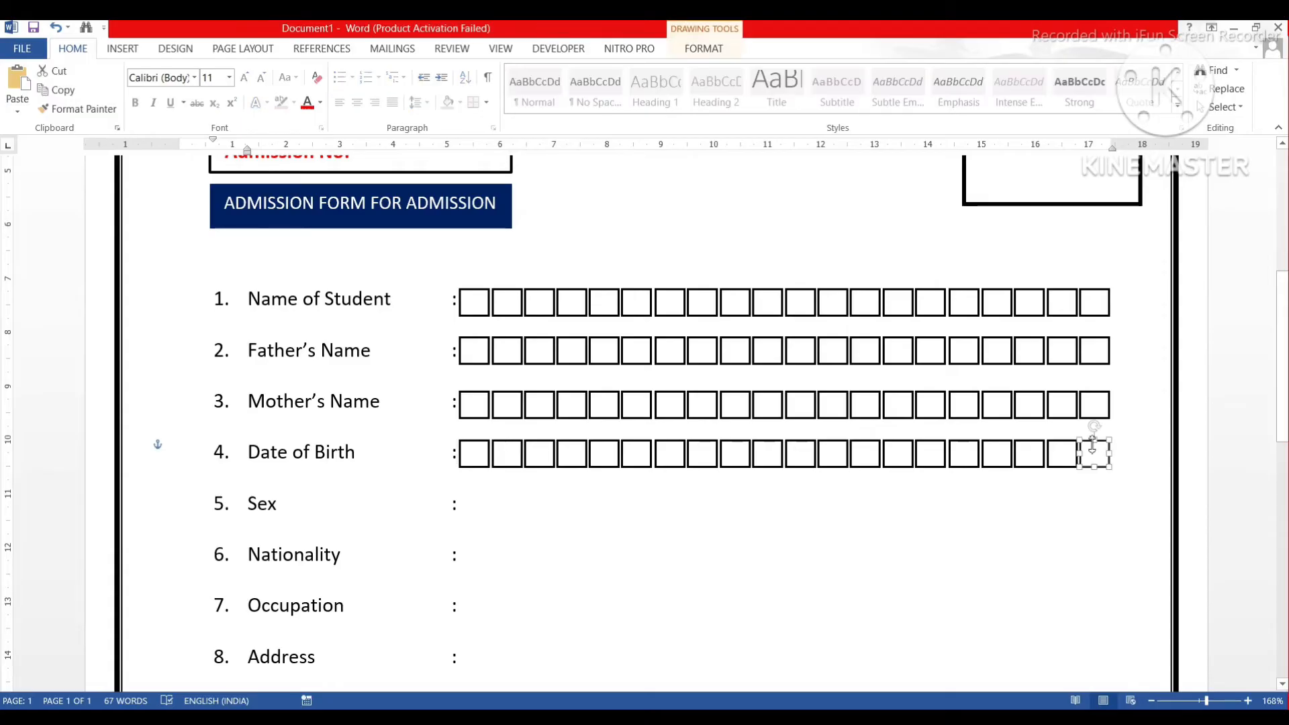
key(Delete)
click(1077, 447)
key(Delete)
click(1037, 454)
key(Delete)
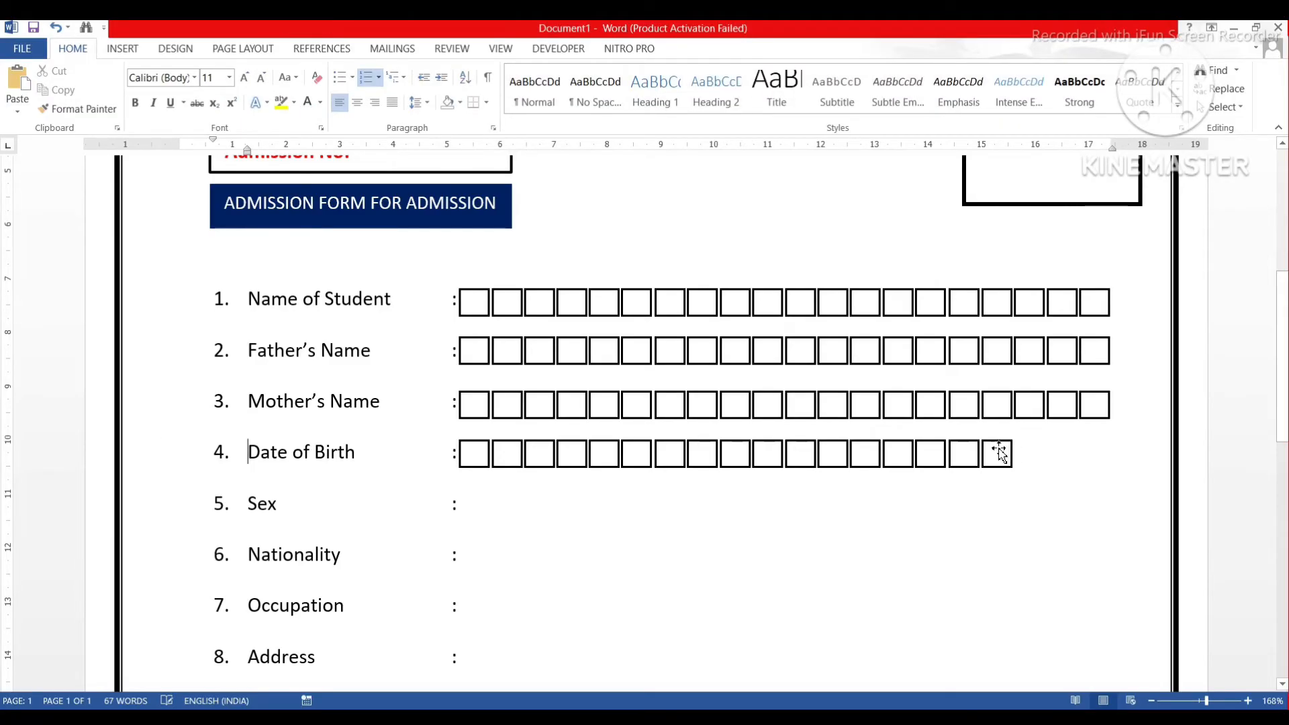
click(999, 452)
key(Delete)
click(973, 452)
key(Delete)
click(940, 452)
key(Delete)
click(898, 452)
key(Delete)
click(864, 452)
key(Delete)
click(833, 450)
key(Delete)
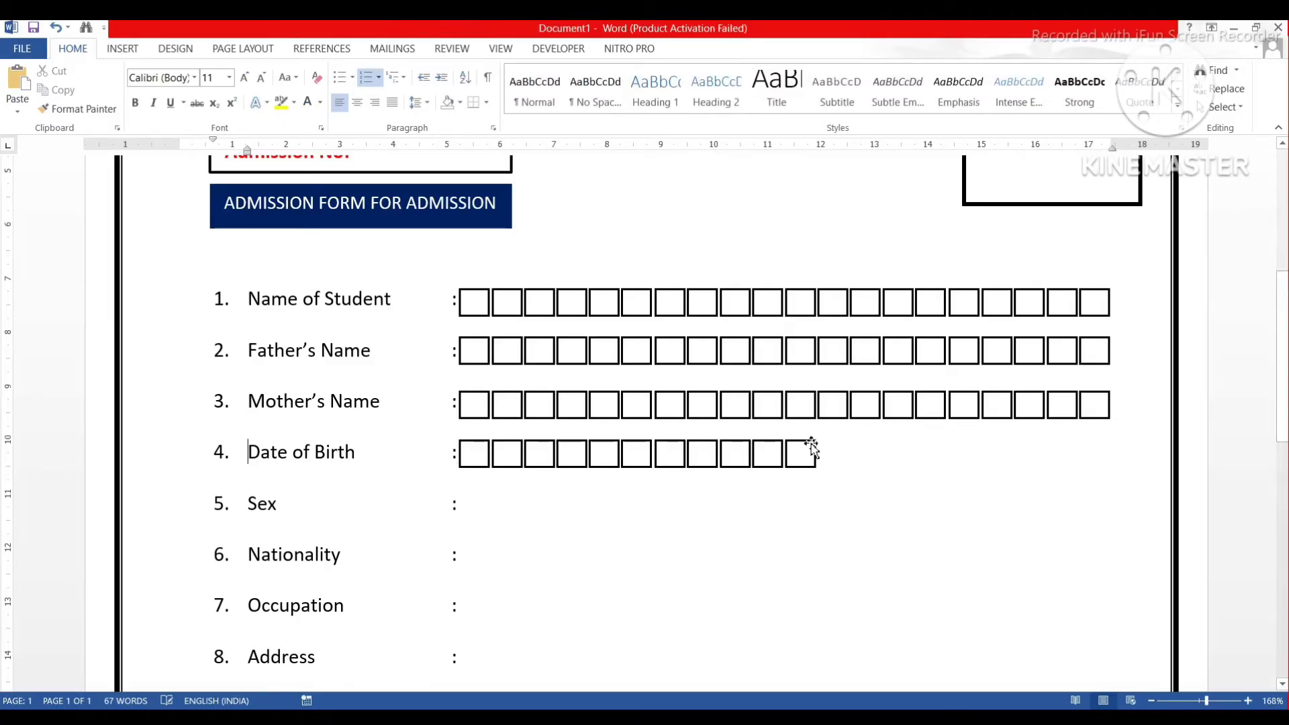
click(808, 450)
key(Delete)
click(772, 450)
key(Delete)
key(Delete)
click(715, 450)
key(Delete)
click(681, 450)
key(Delete)
click(638, 449)
key(Delete)
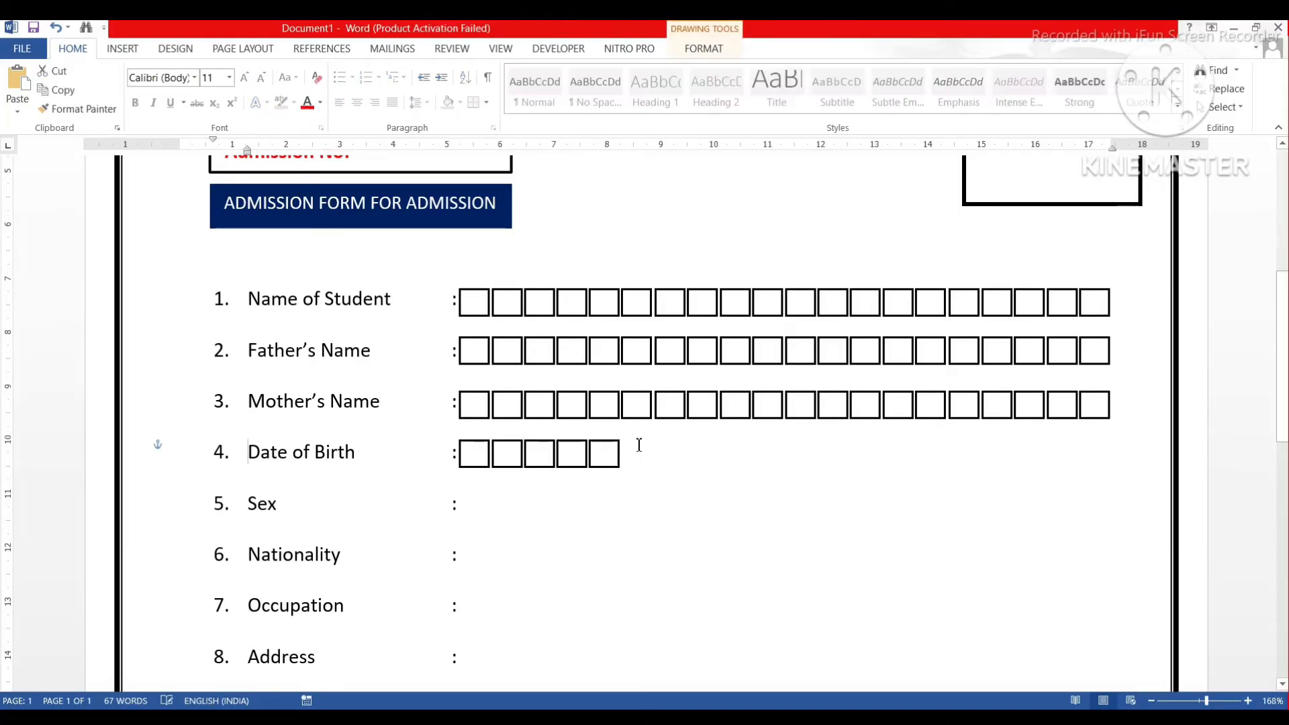
click(619, 449)
key(Delete)
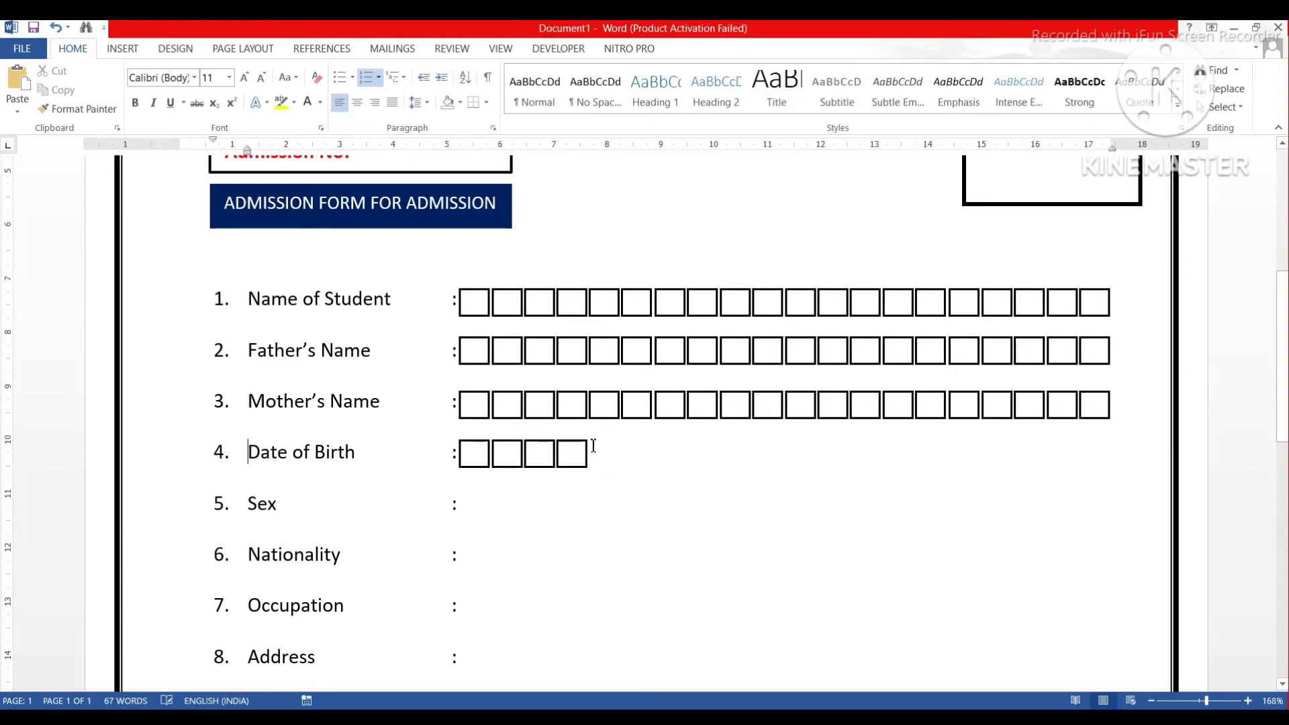
click(576, 450)
key(Delete)
click(549, 449)
key(Delete)
Select both remaining Date of Birth boxes together.
click(475, 454)
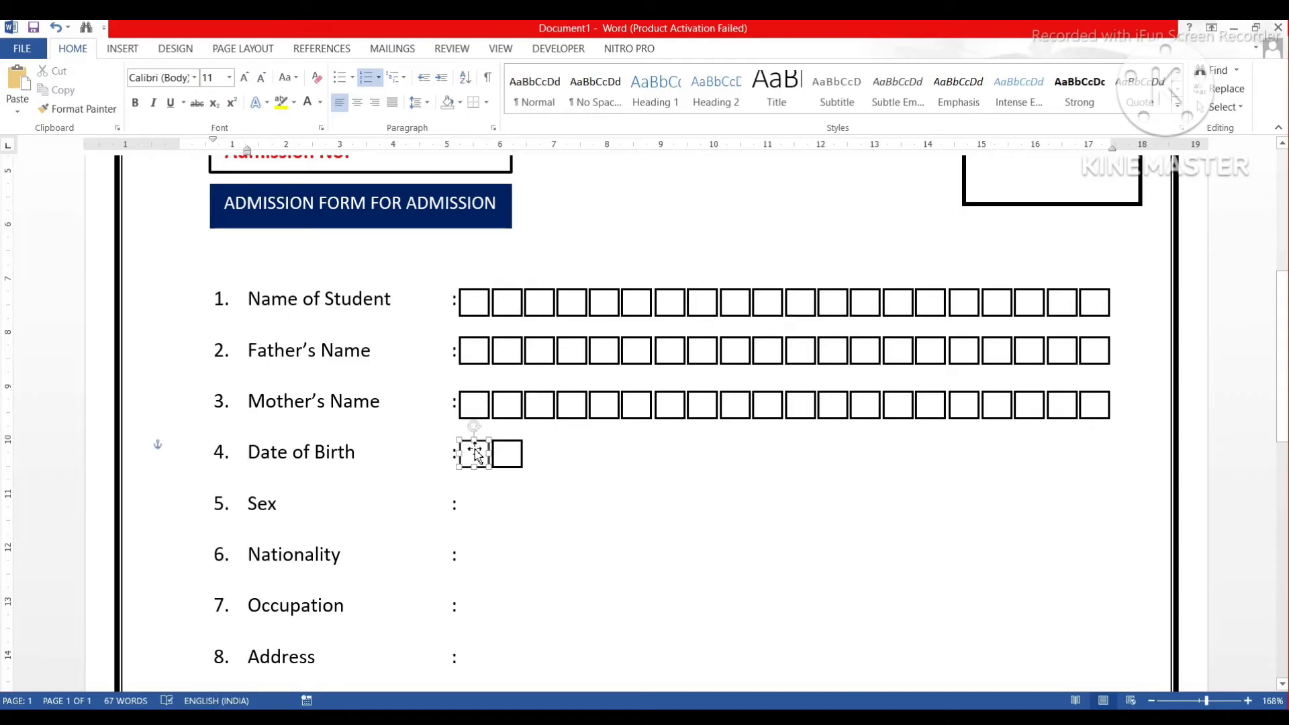
shift+click(516, 466)
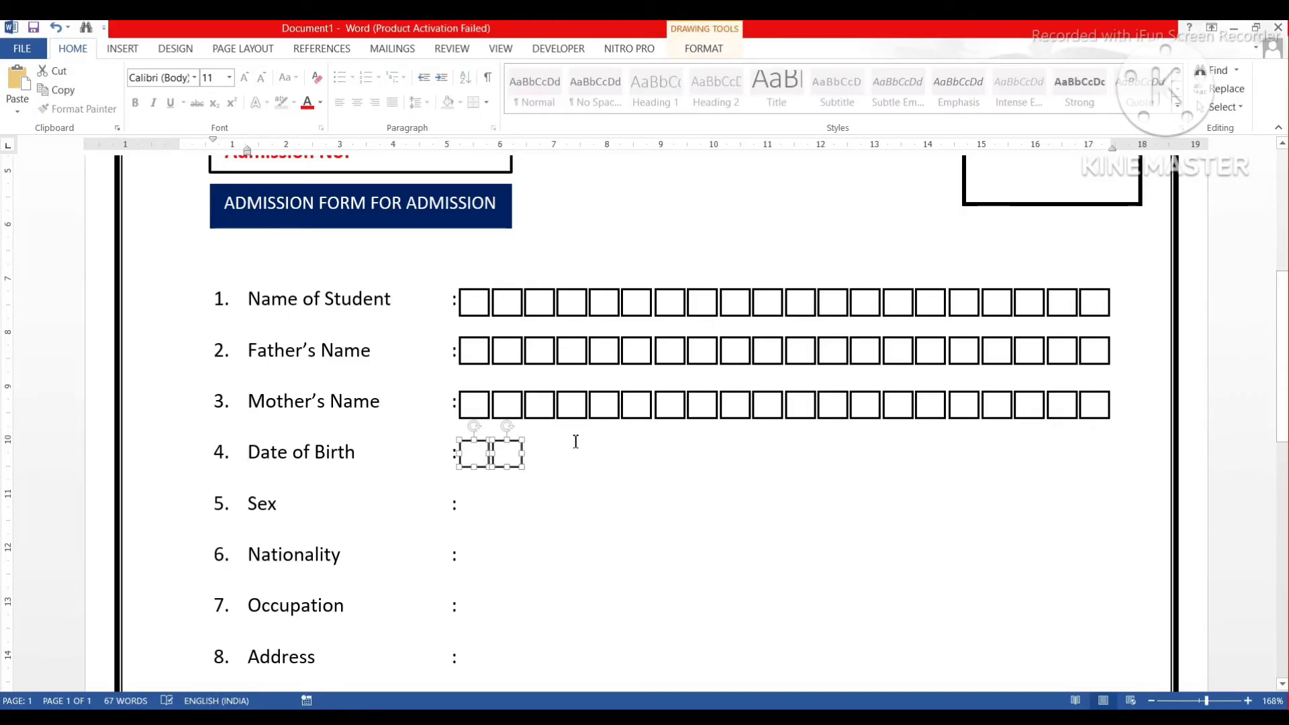
click(702, 49)
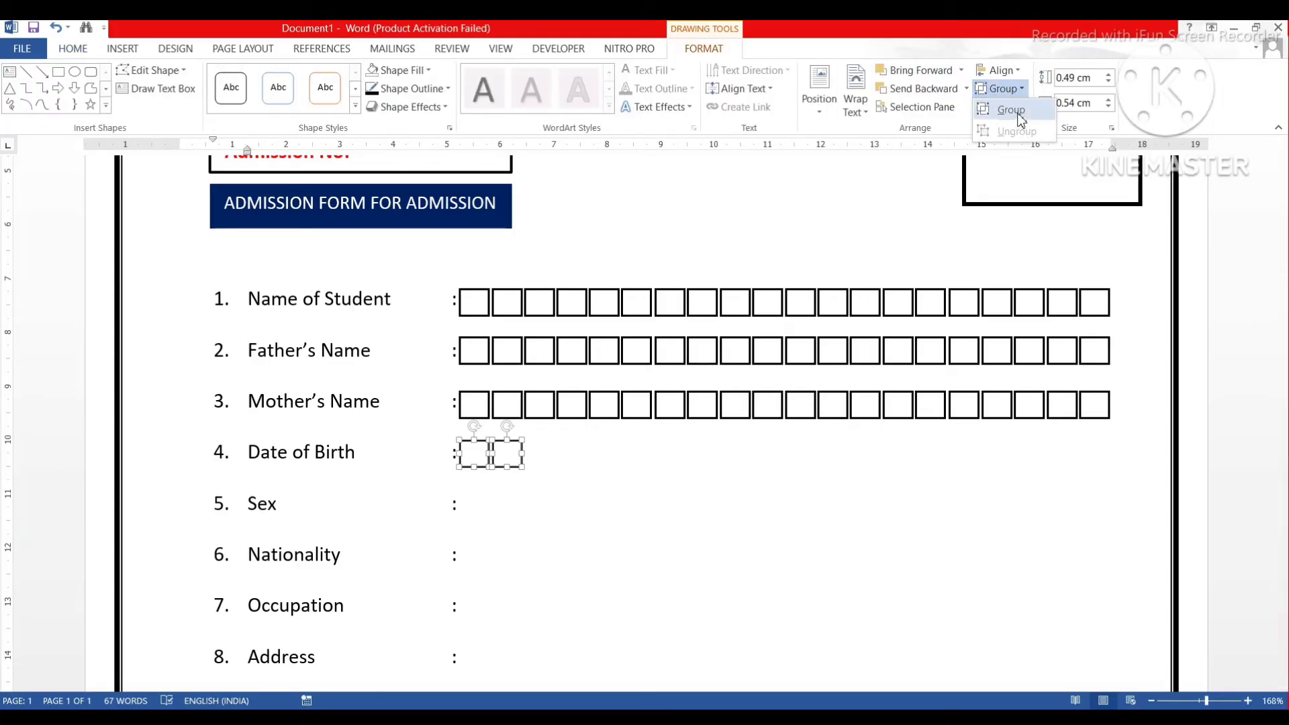
Group the Date of Birth box pair and copy it rightward into day, month and year groups.
click(1019, 116)
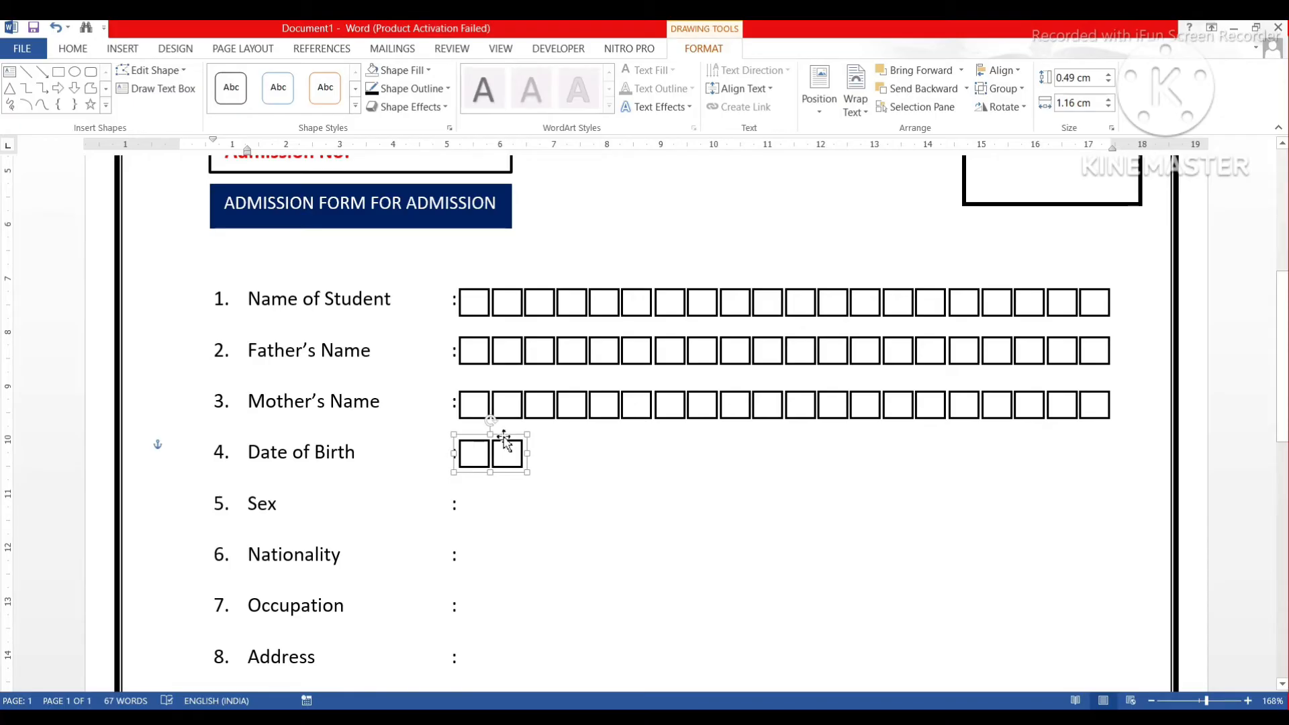
drag(505, 439, 651, 432)
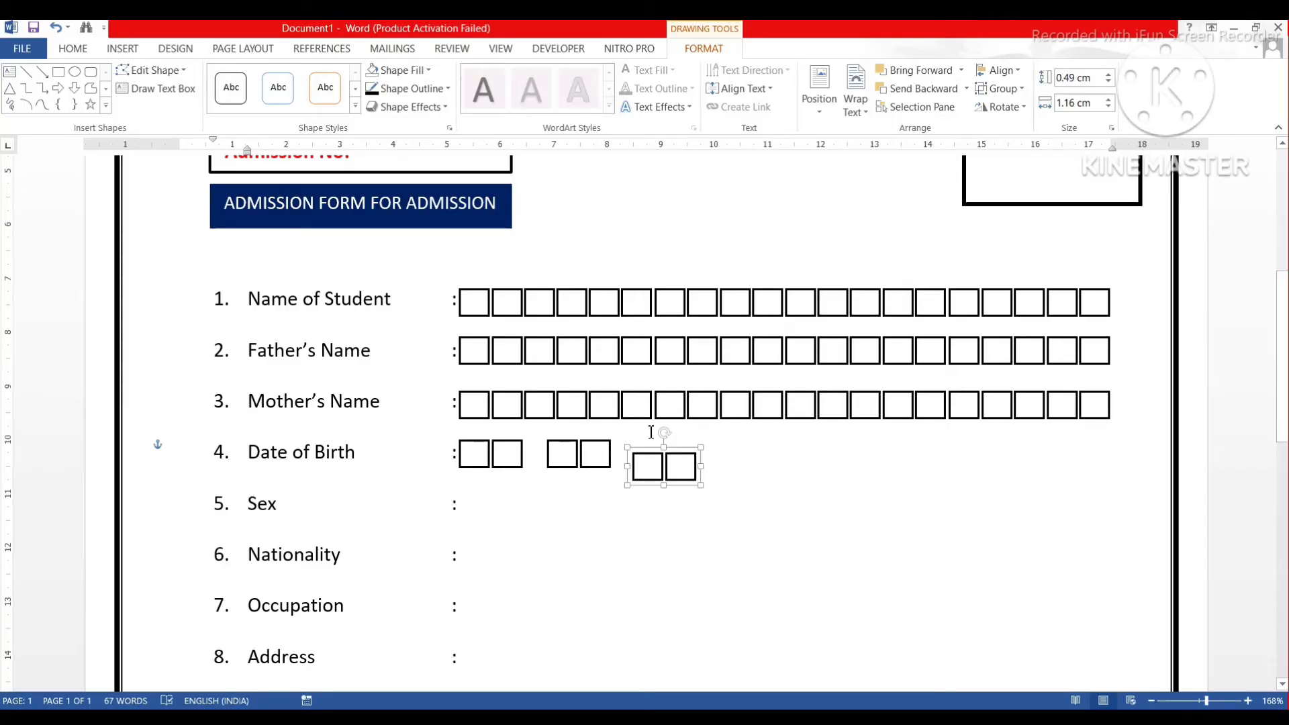
key(ctrl+z)
click(592, 452)
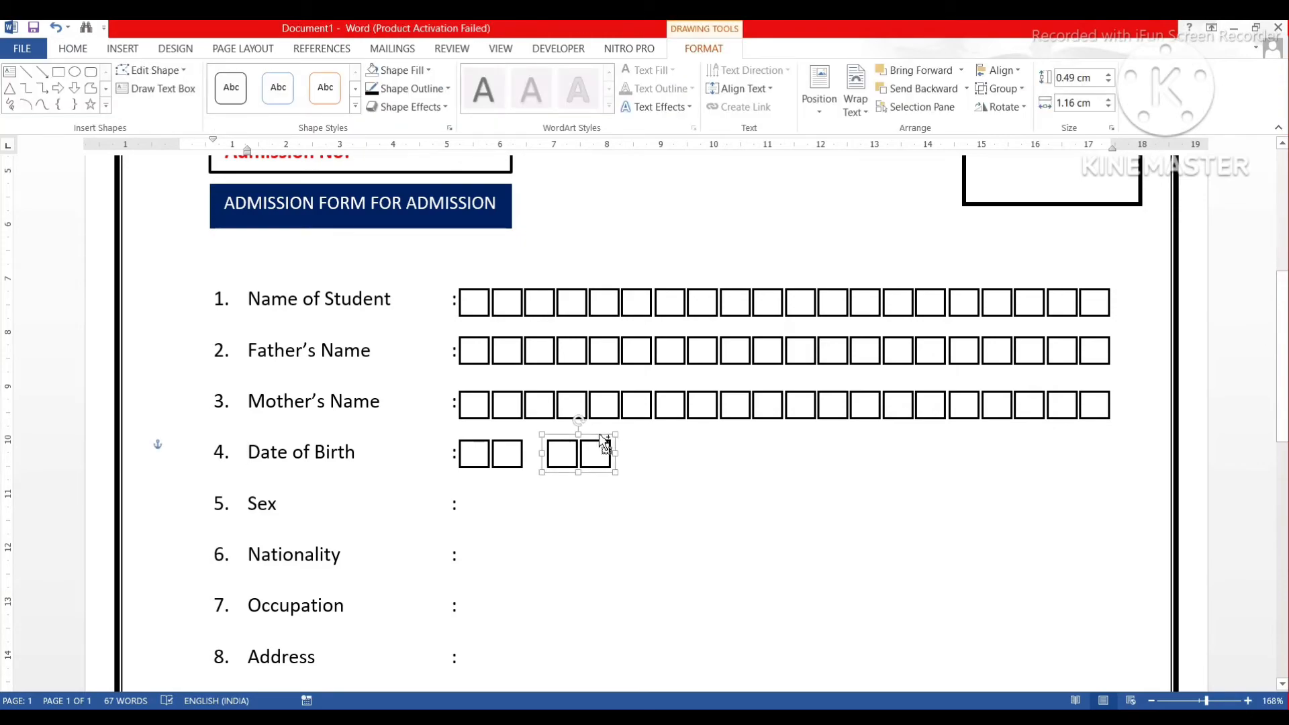
drag(599, 439, 675, 435)
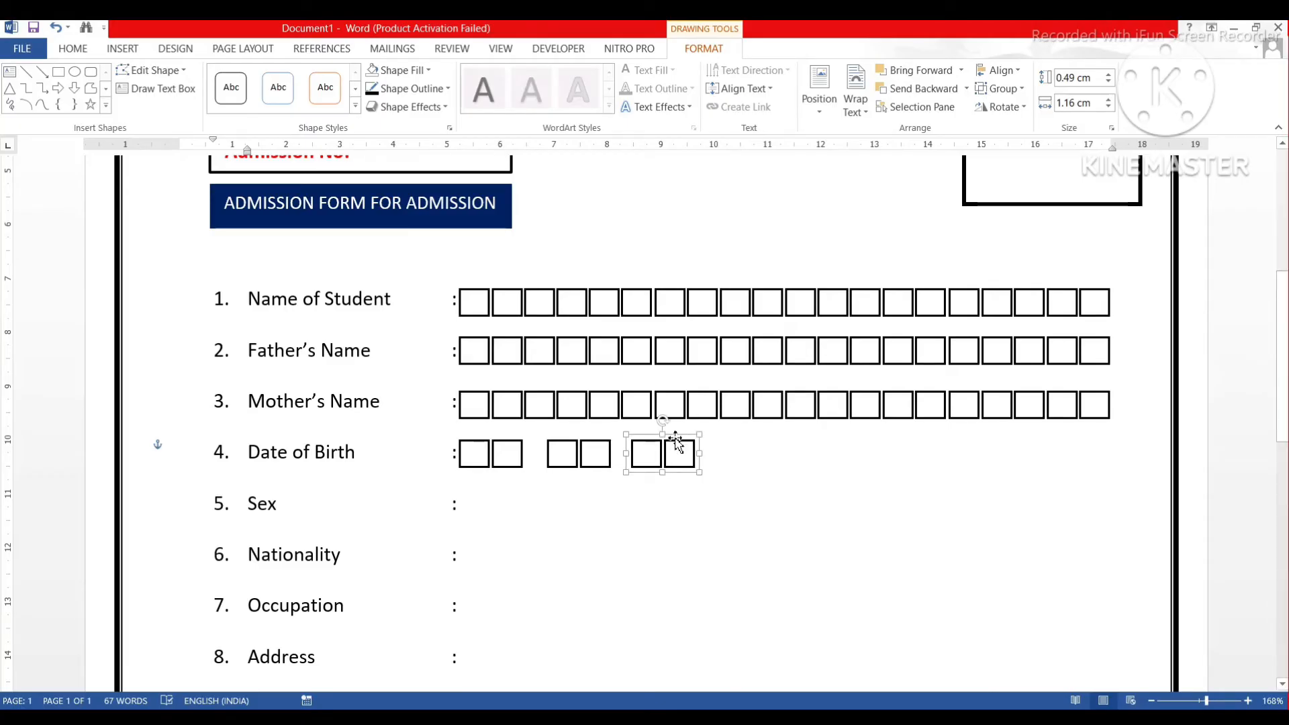
drag(672, 437, 736, 438)
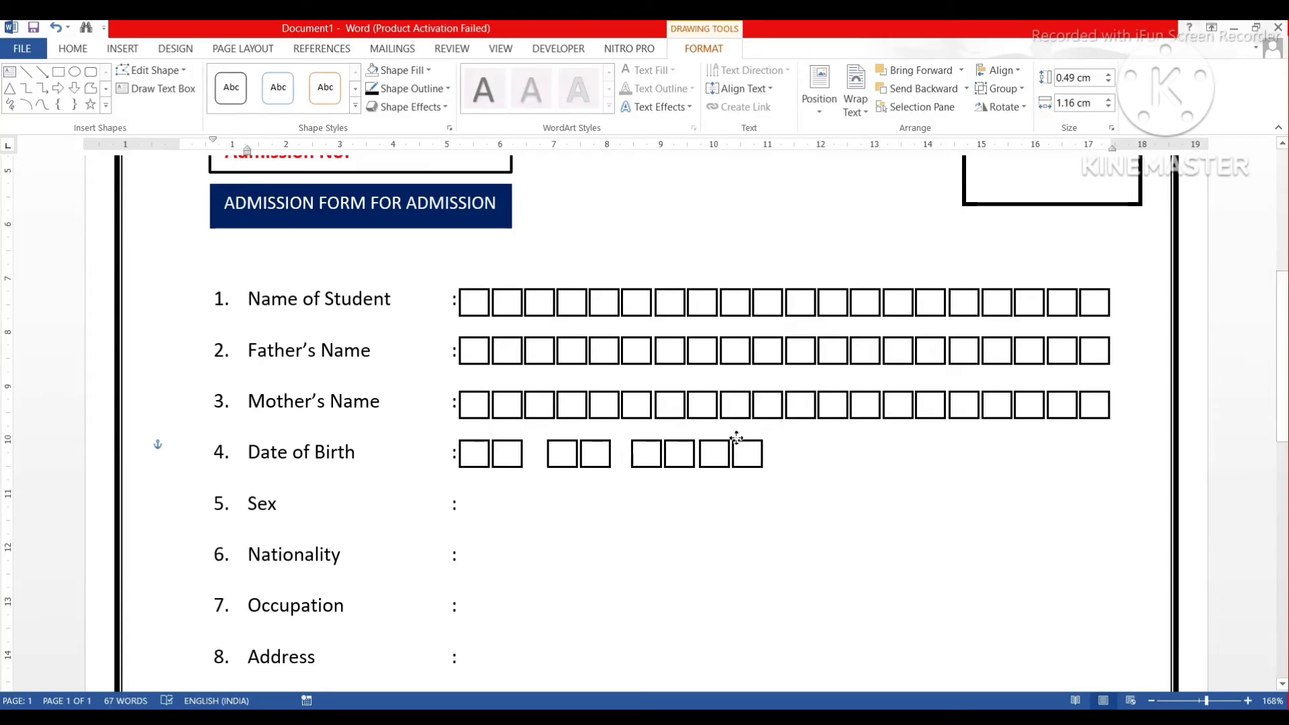
click(738, 439)
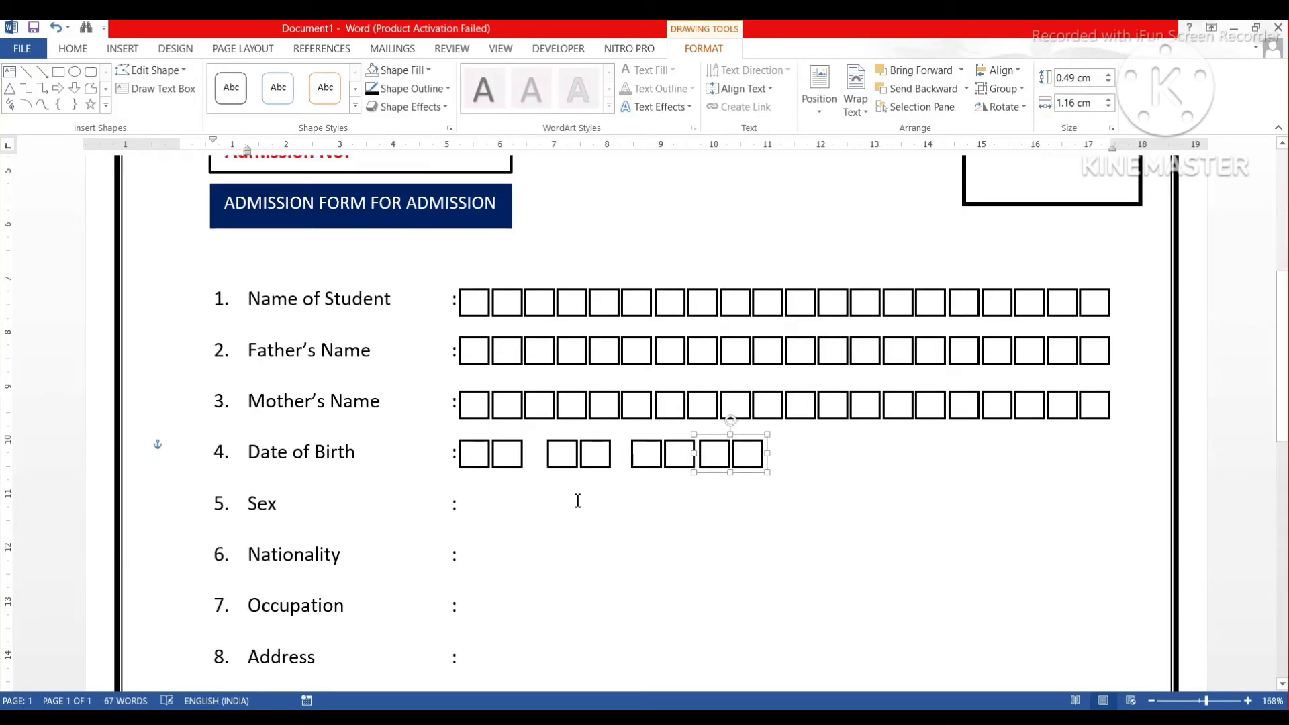
click(457, 454)
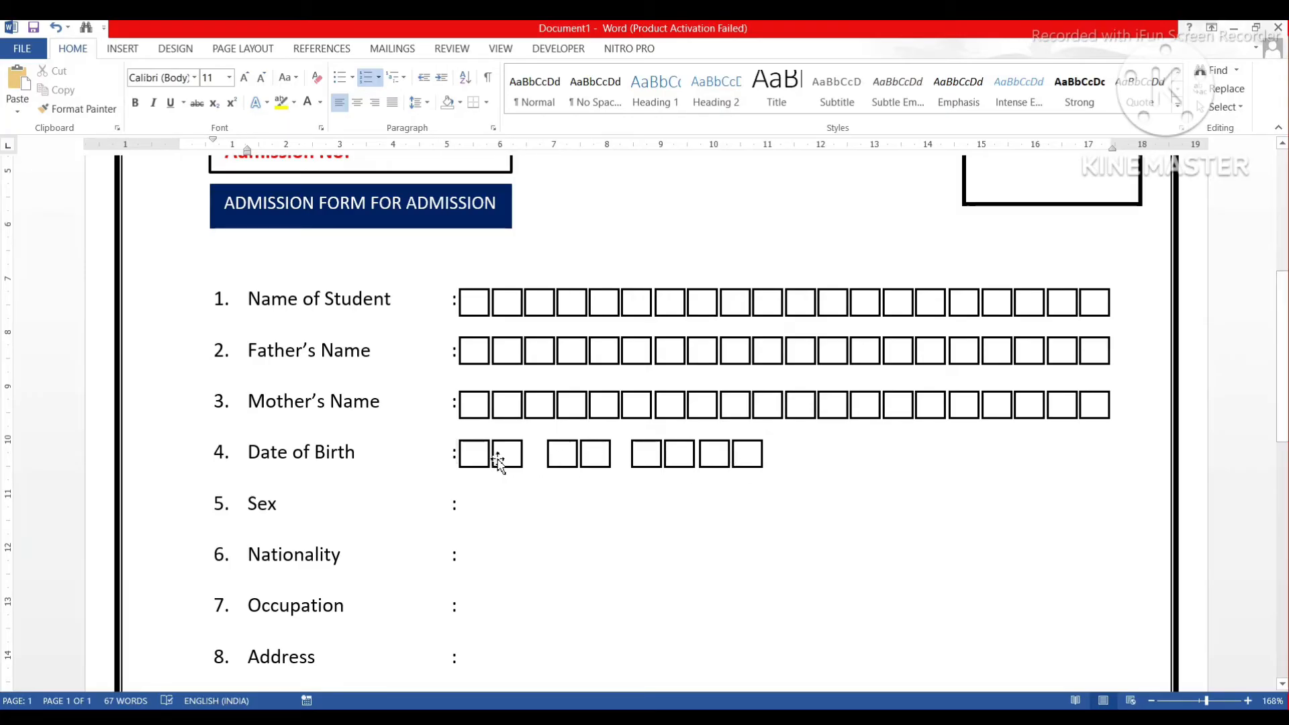
Shift-select the day, month and both year box pairs, then group them into one object.
click(501, 462)
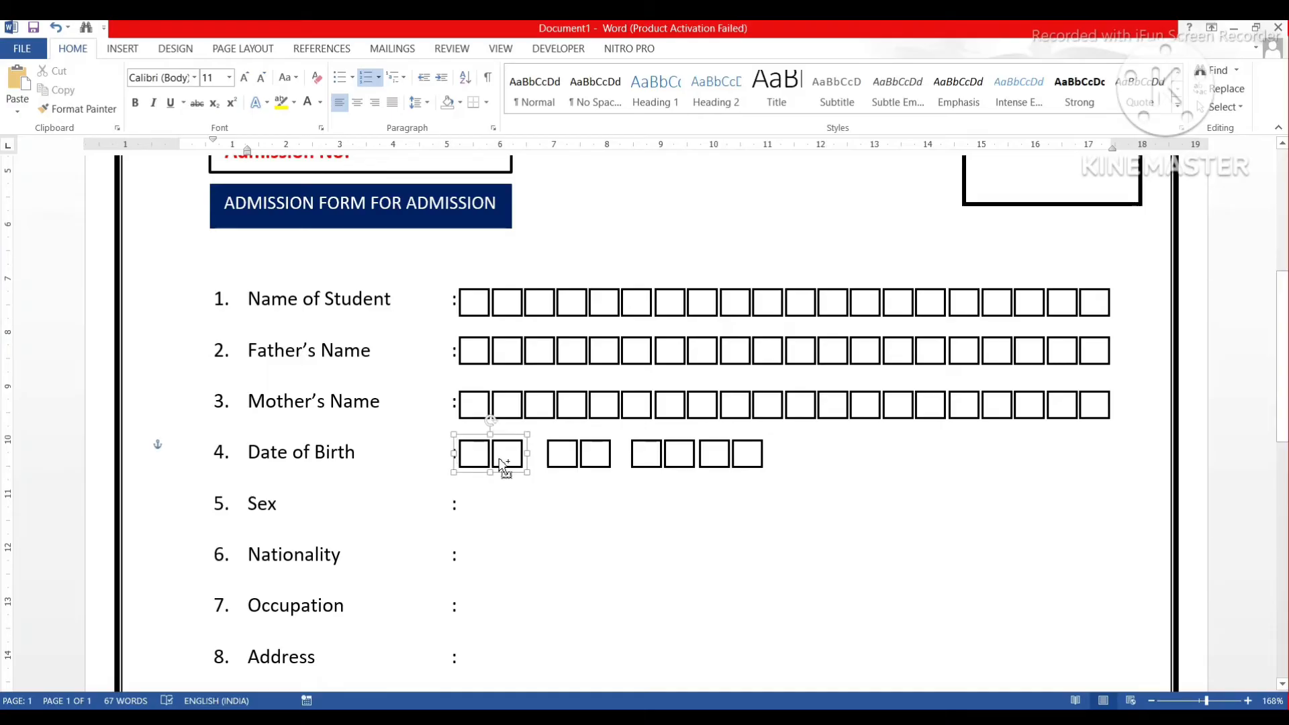
shift+click(559, 462)
shift+click(672, 467)
click(722, 461)
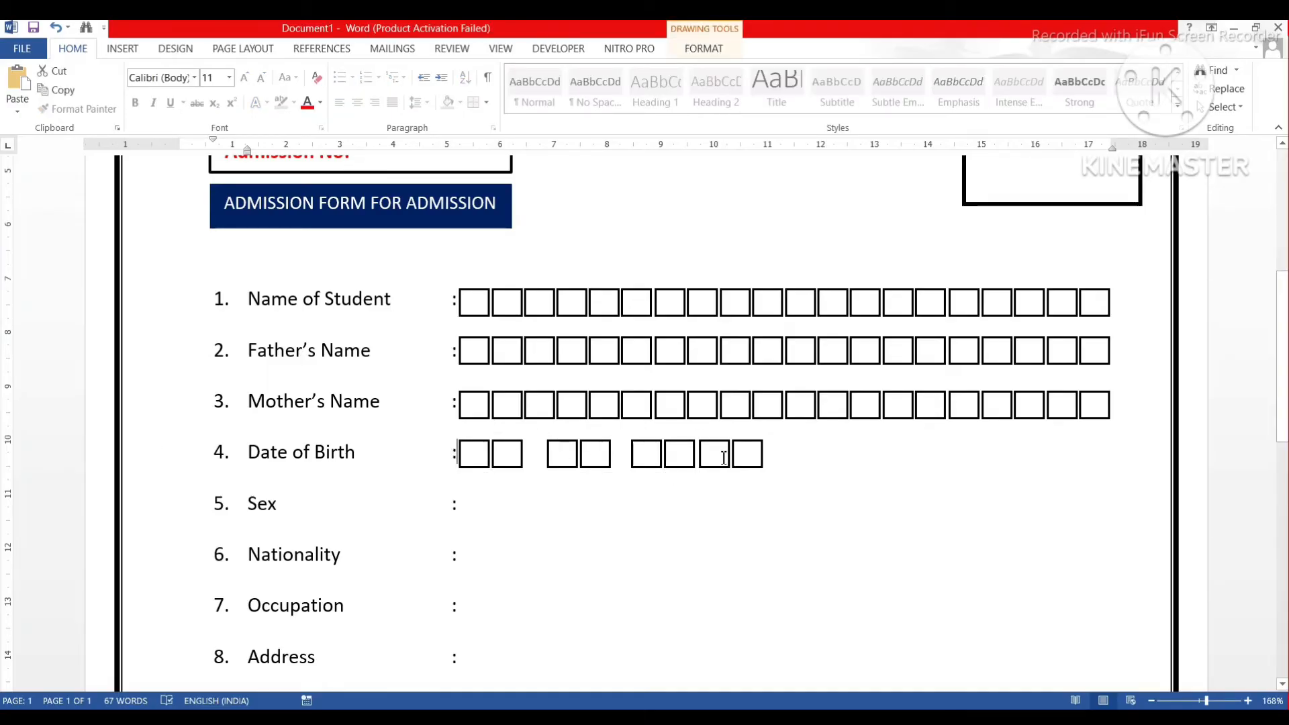
click(484, 466)
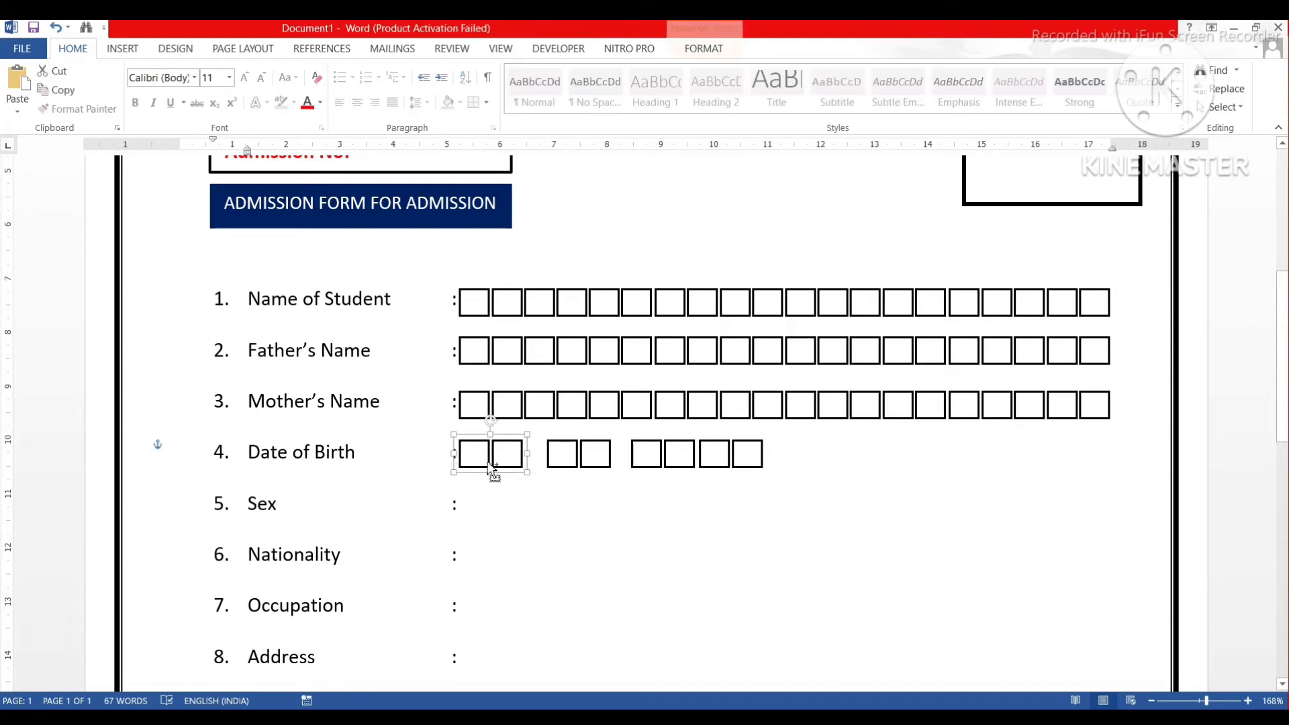
shift+click(570, 471)
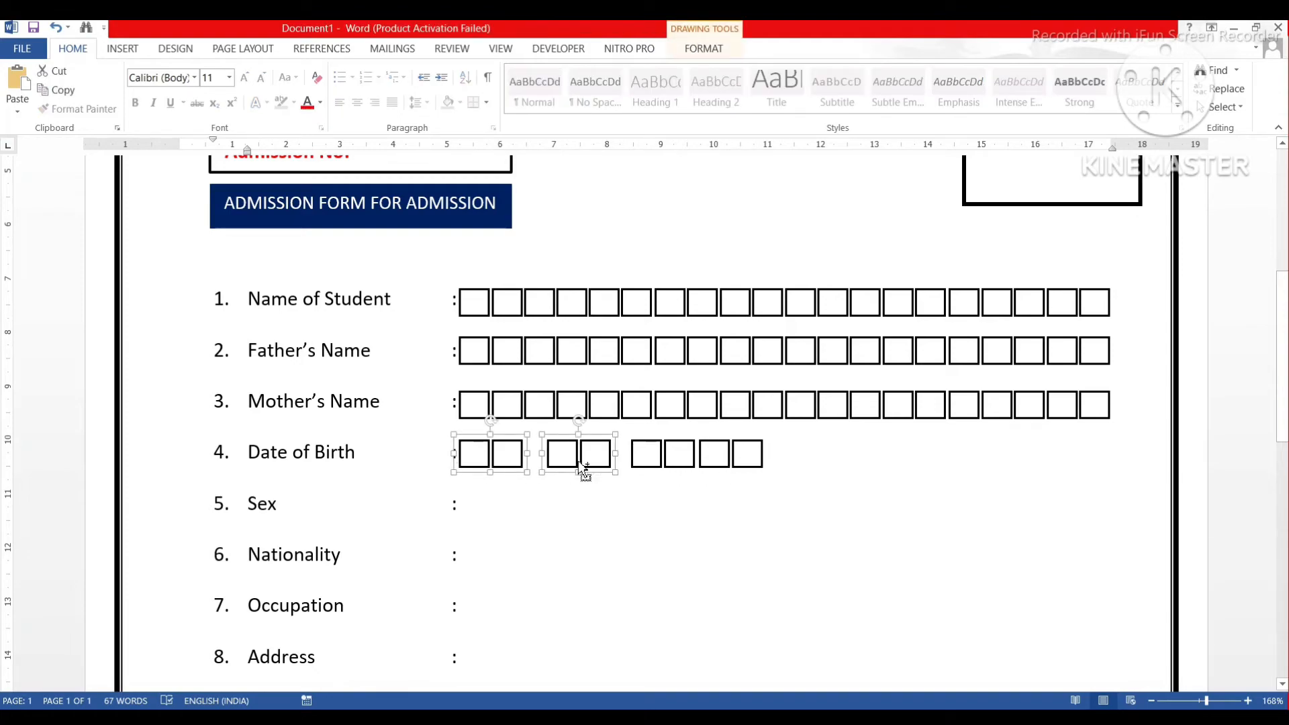
shift+click(681, 468)
shift+click(728, 470)
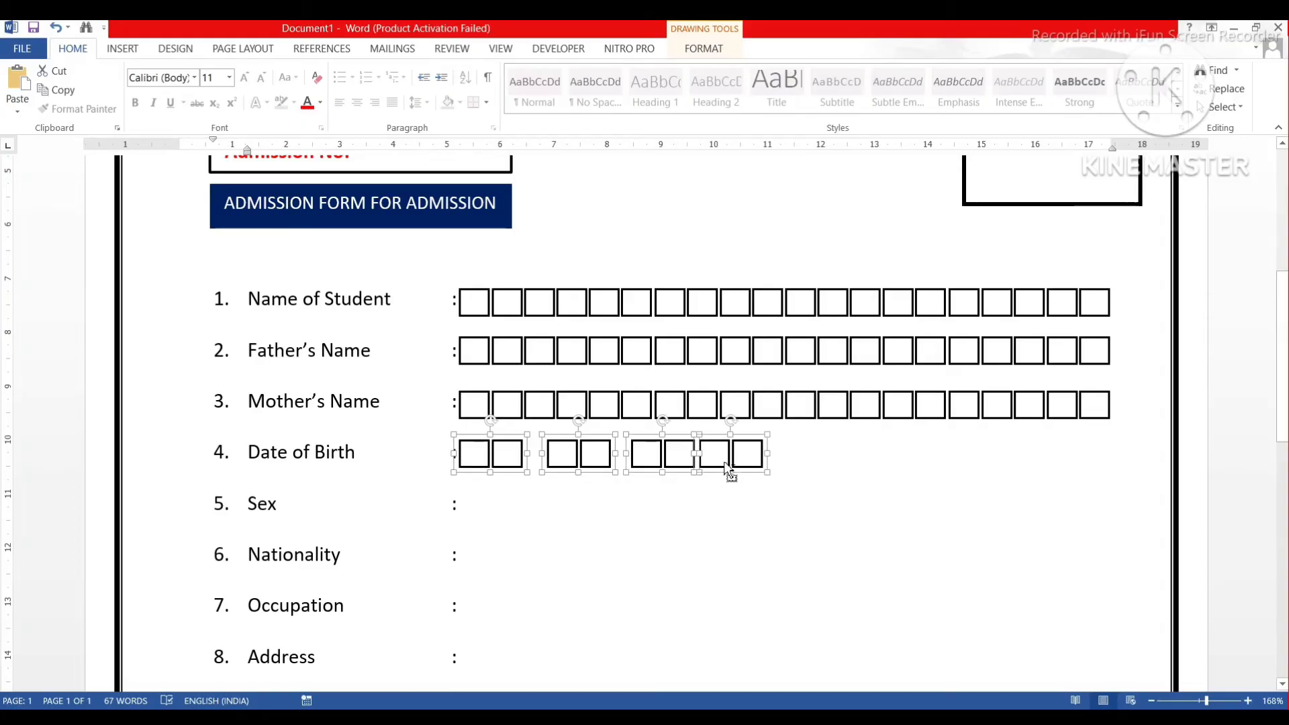
click(712, 51)
click(1017, 90)
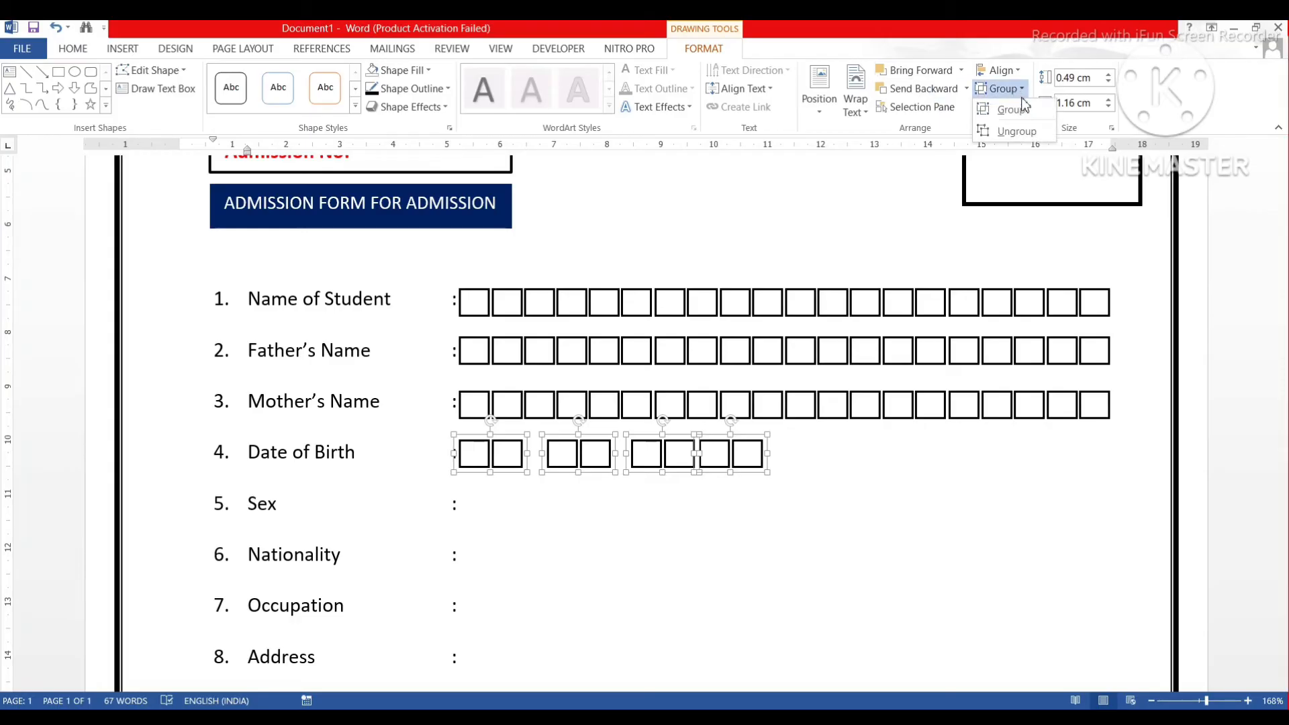
click(1022, 113)
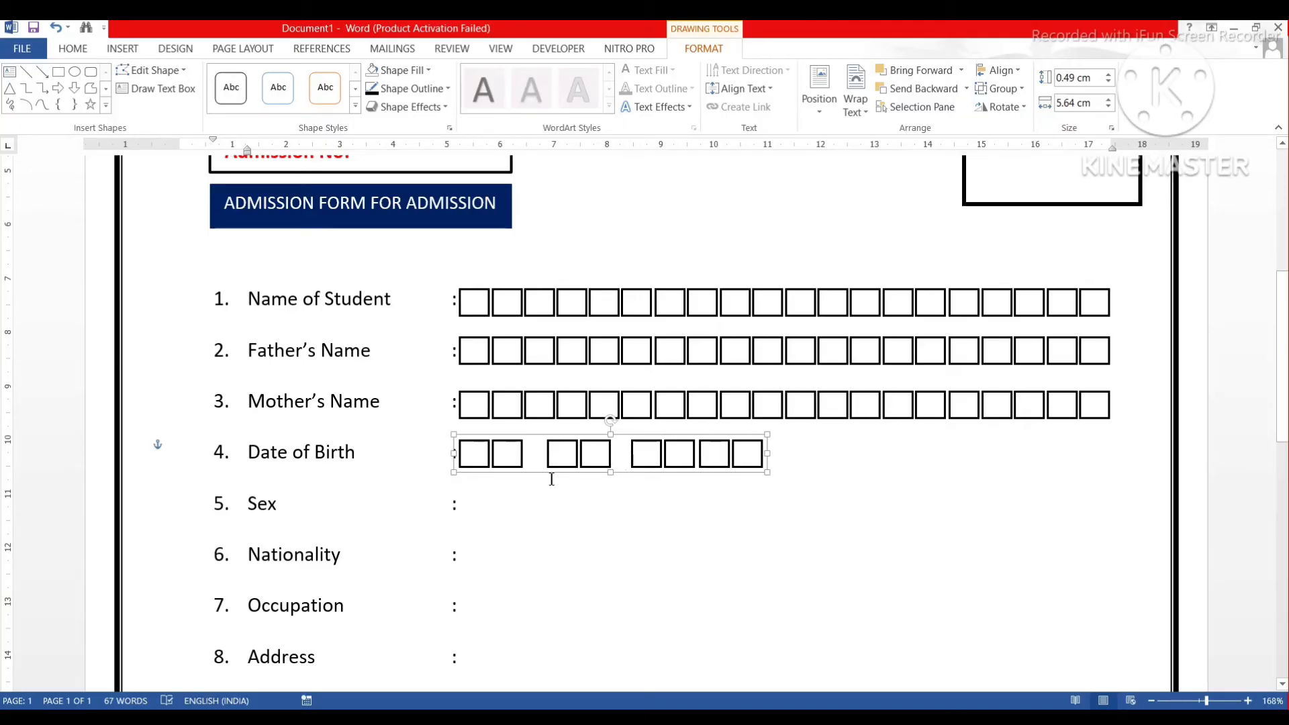
click(465, 503)
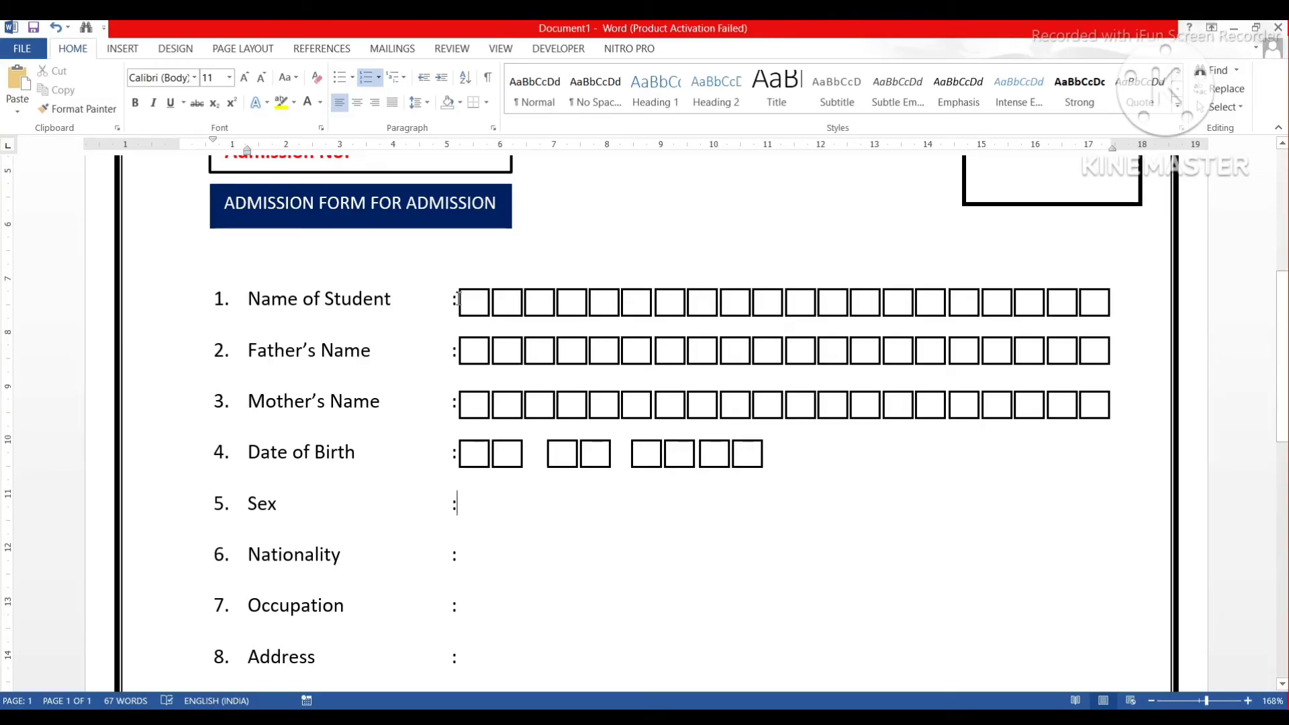
Type 'Male' after the Sex colon and Ctrl-drag a copy of the Date of Birth boxes beside it.
click(459, 299)
click(462, 505)
text(Male)
click(515, 451)
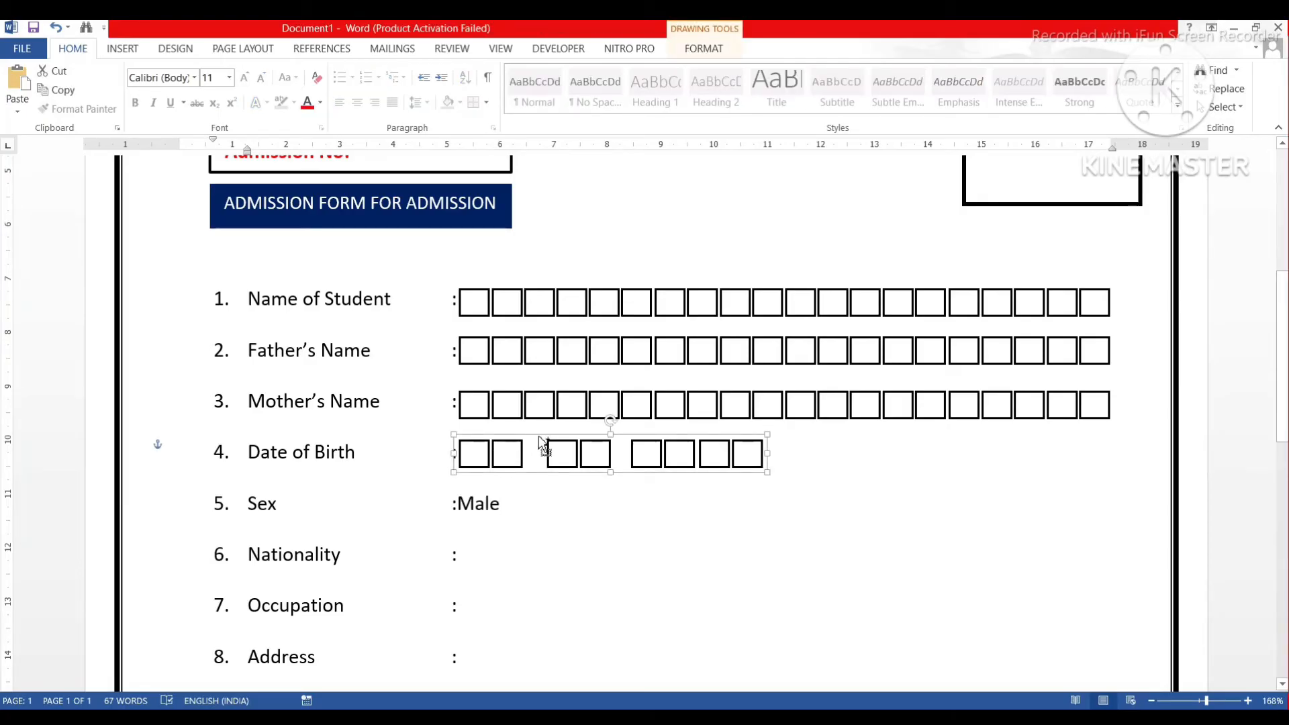
drag(537, 446, 581, 486)
Nudge the copied boxes up, ungroup them and delete the extra box pairs after Male.
key(Up)
key(Up)
key(Up)
key(Up)
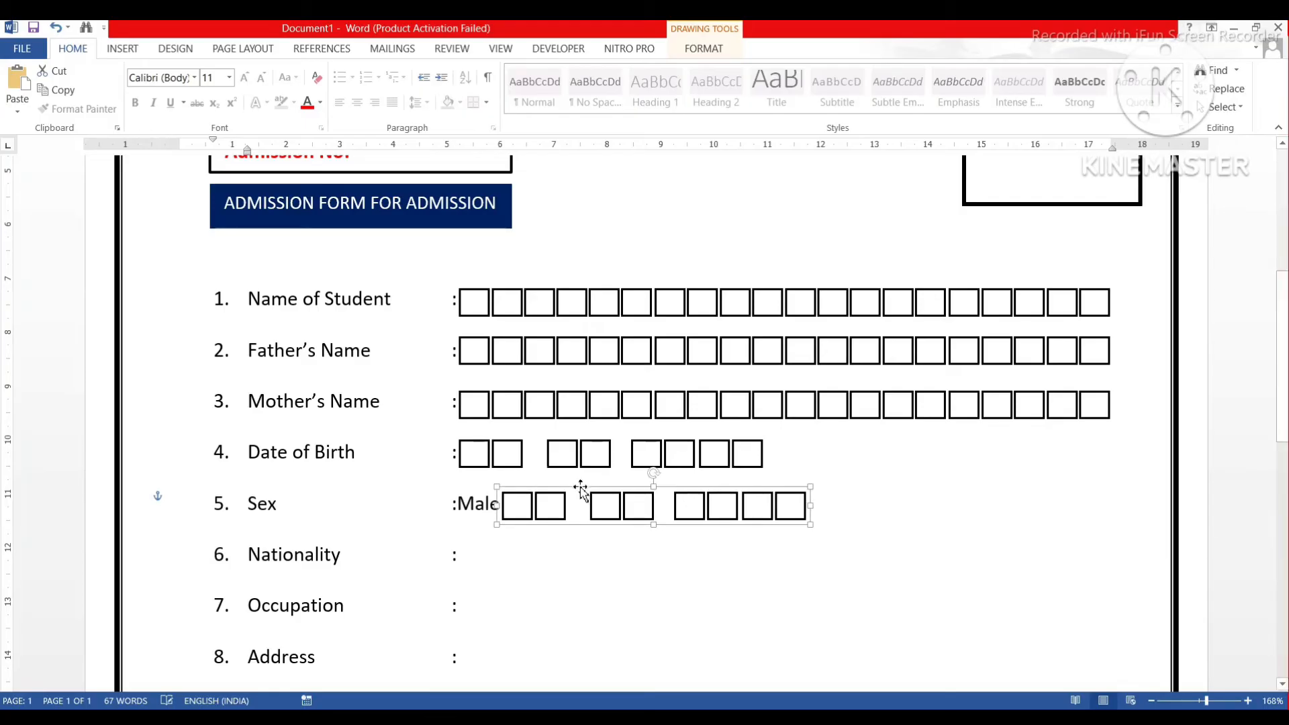
right_click(710, 511)
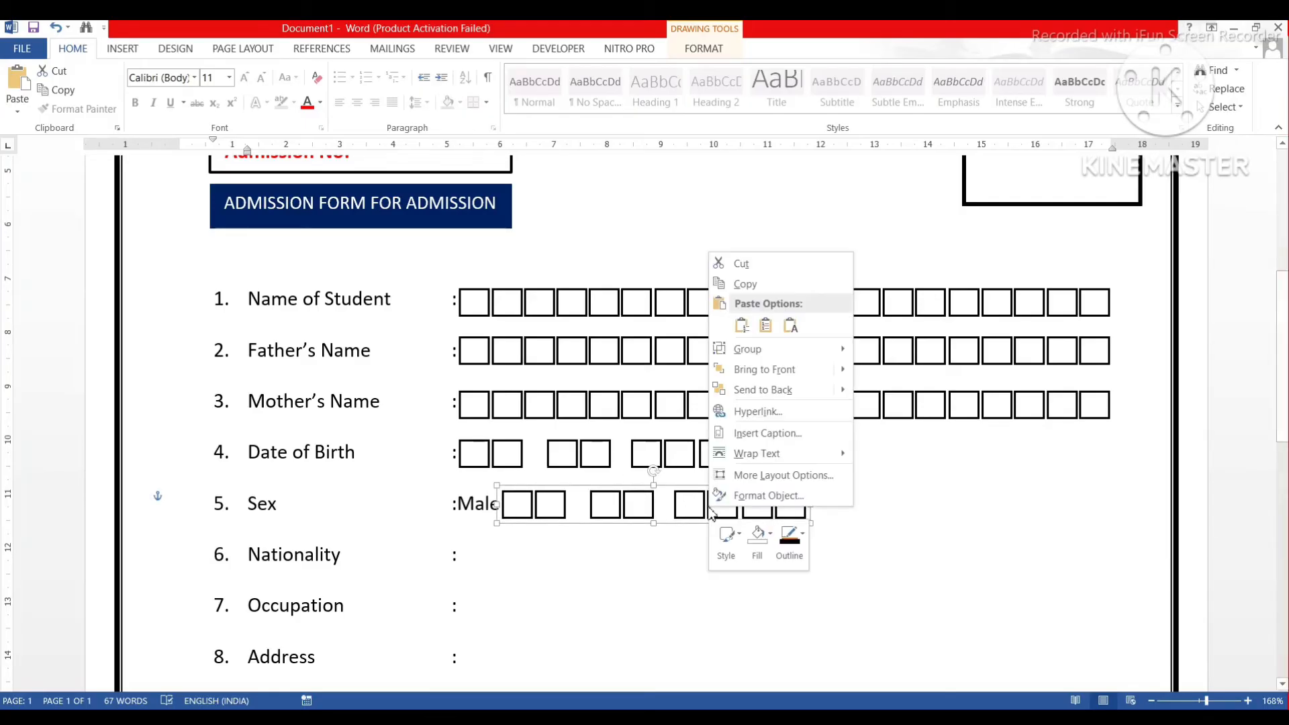
mouse_move(760, 353)
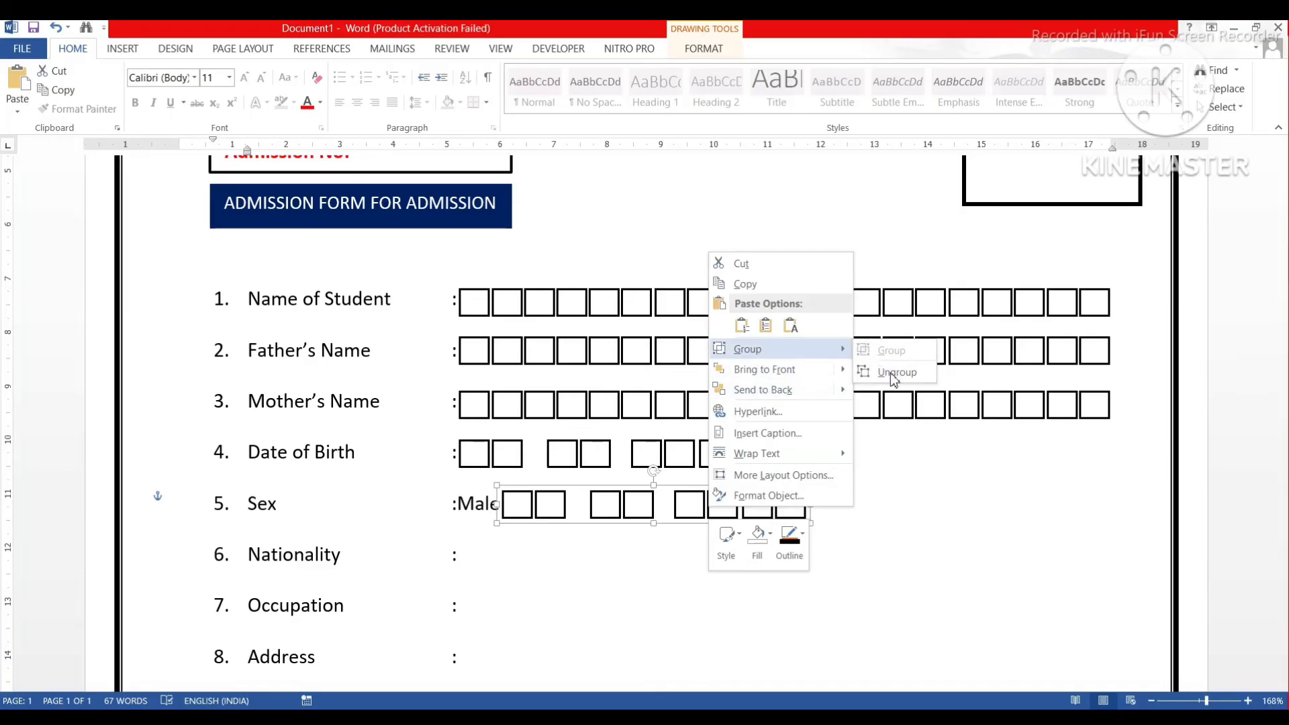
click(888, 371)
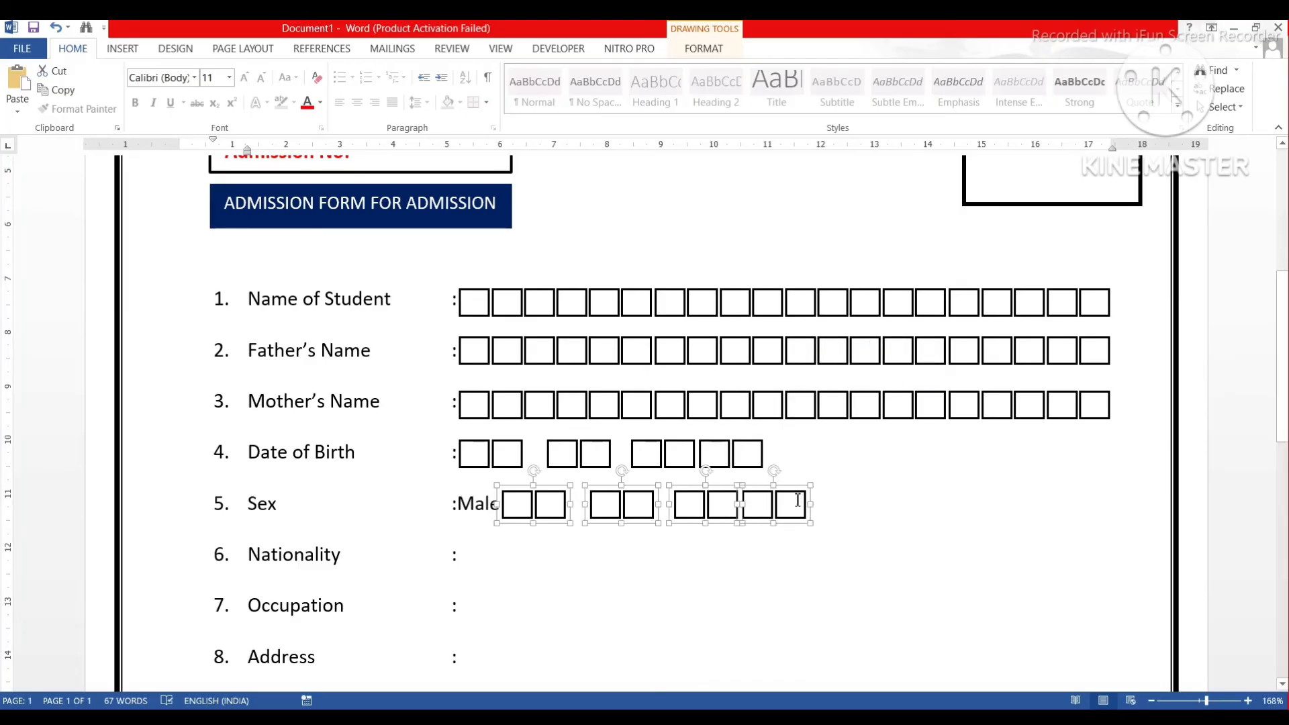
click(797, 492)
click(793, 497)
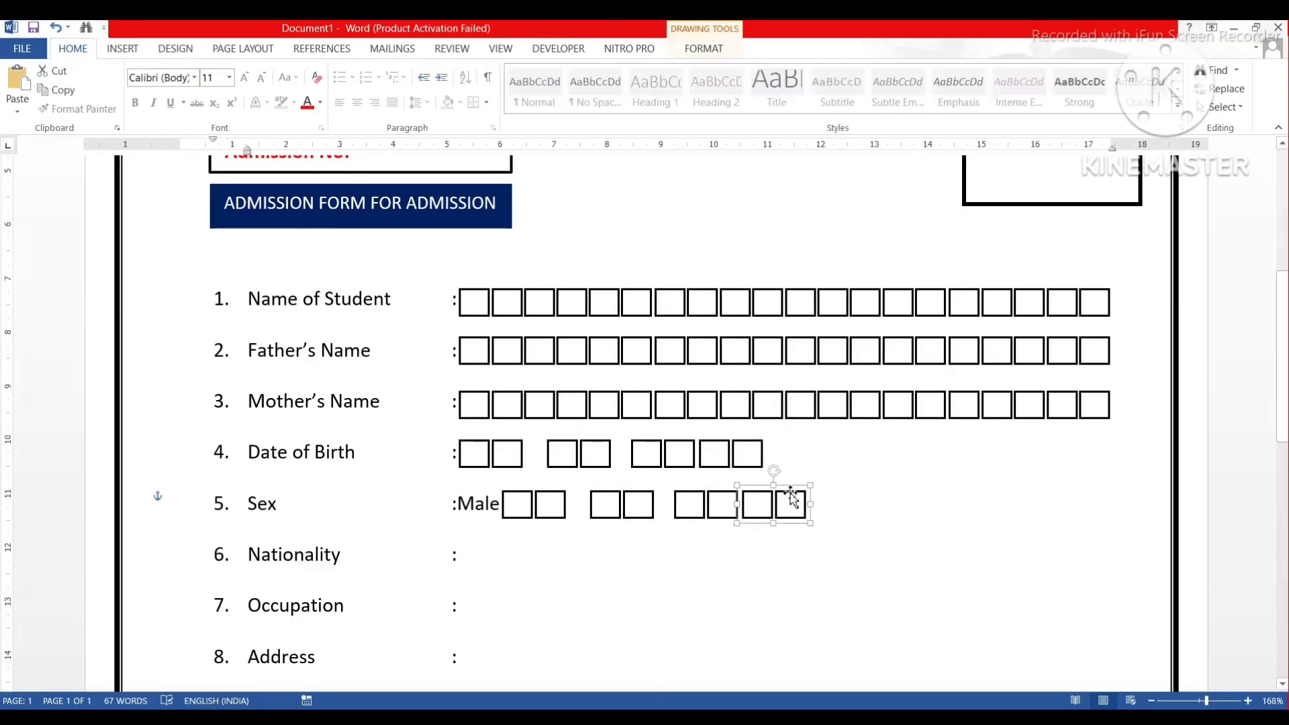
key(Delete)
click(719, 498)
key(Delete)
click(609, 500)
key(Delete)
Ungroup the remaining pair and delete one box, leaving a single box after Male.
click(548, 501)
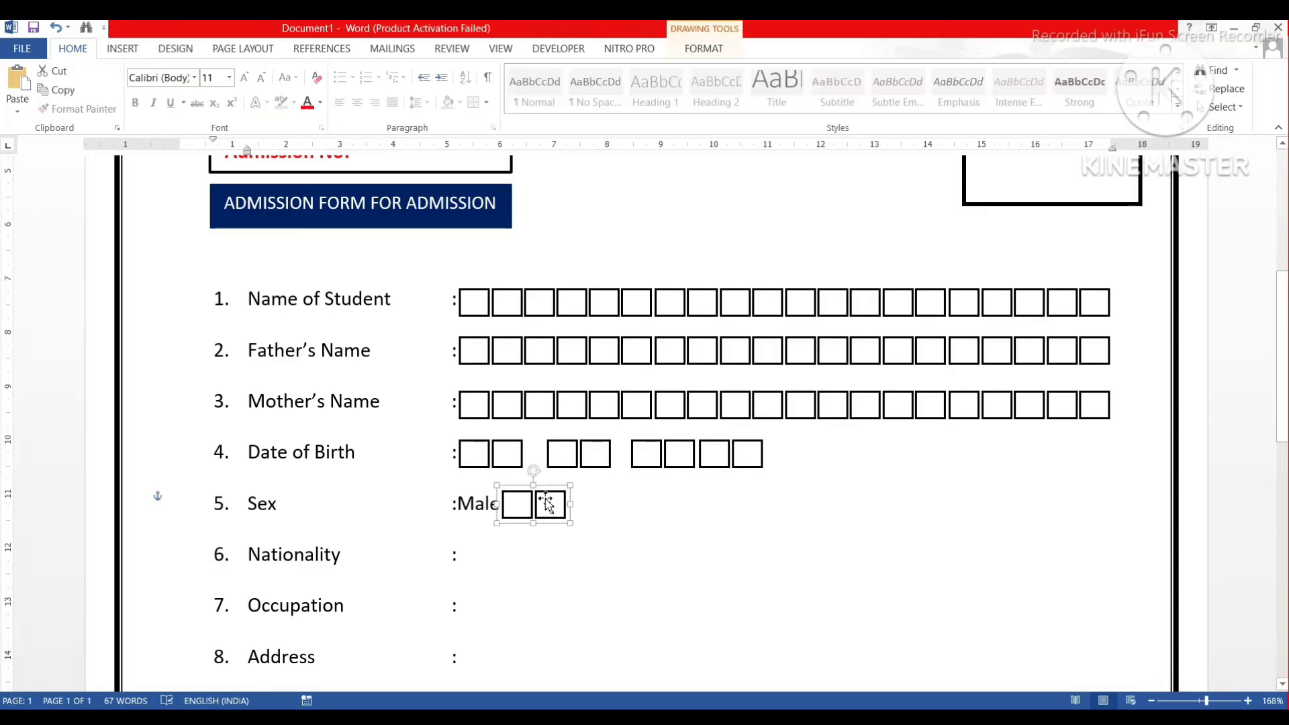
right_click(546, 503)
mouse_move(593, 340)
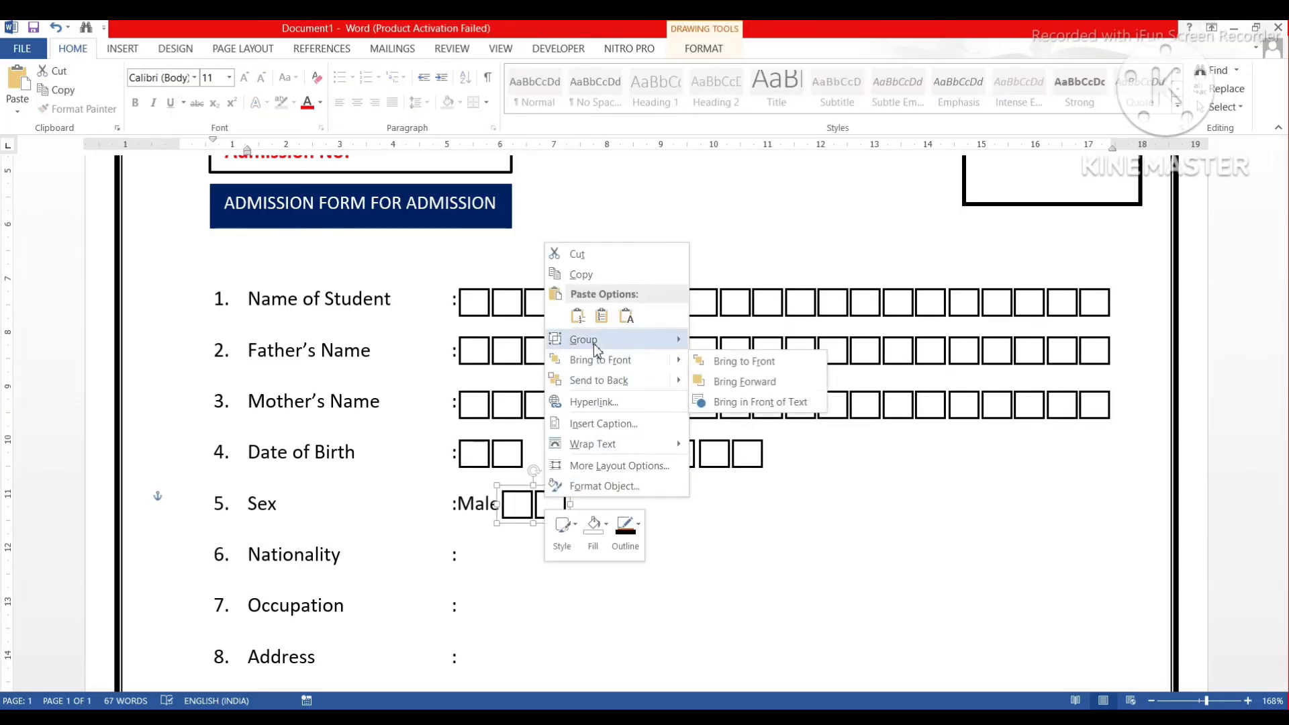
click(722, 364)
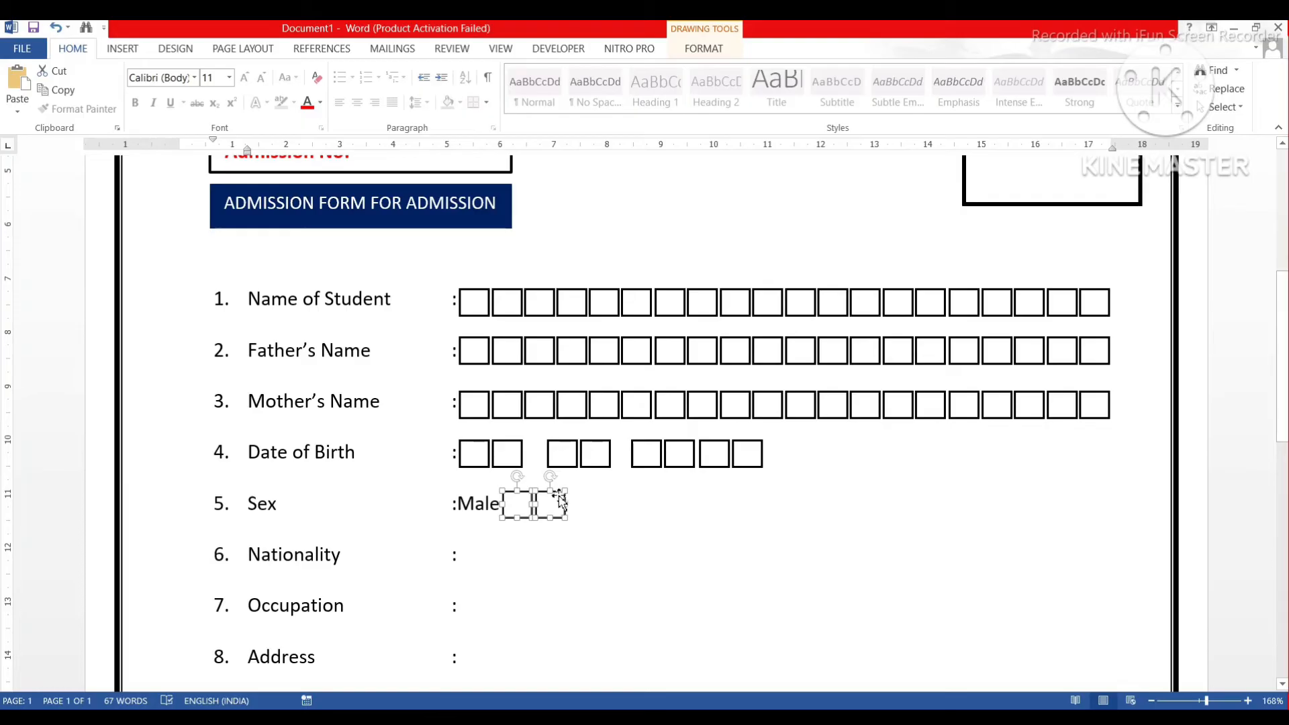
click(604, 505)
click(549, 502)
key(Delete)
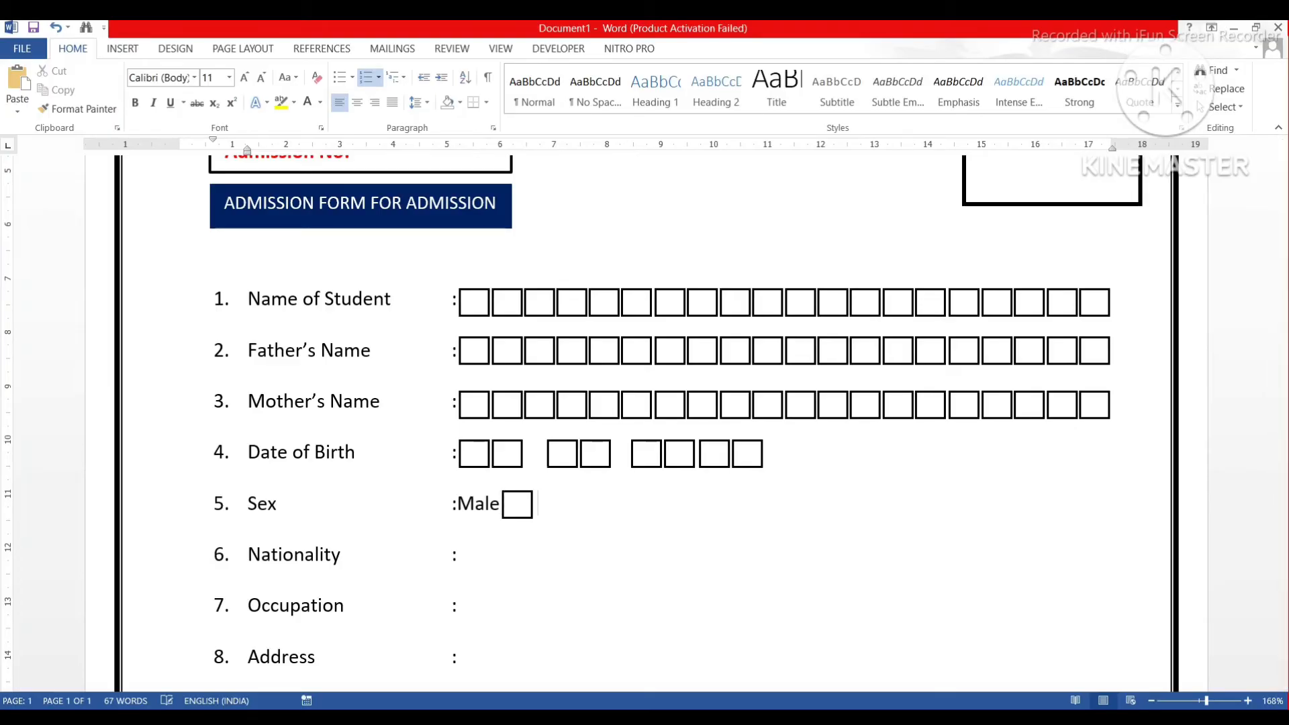
Type 'Female' and place a copy of the box right after it.
text(emale)
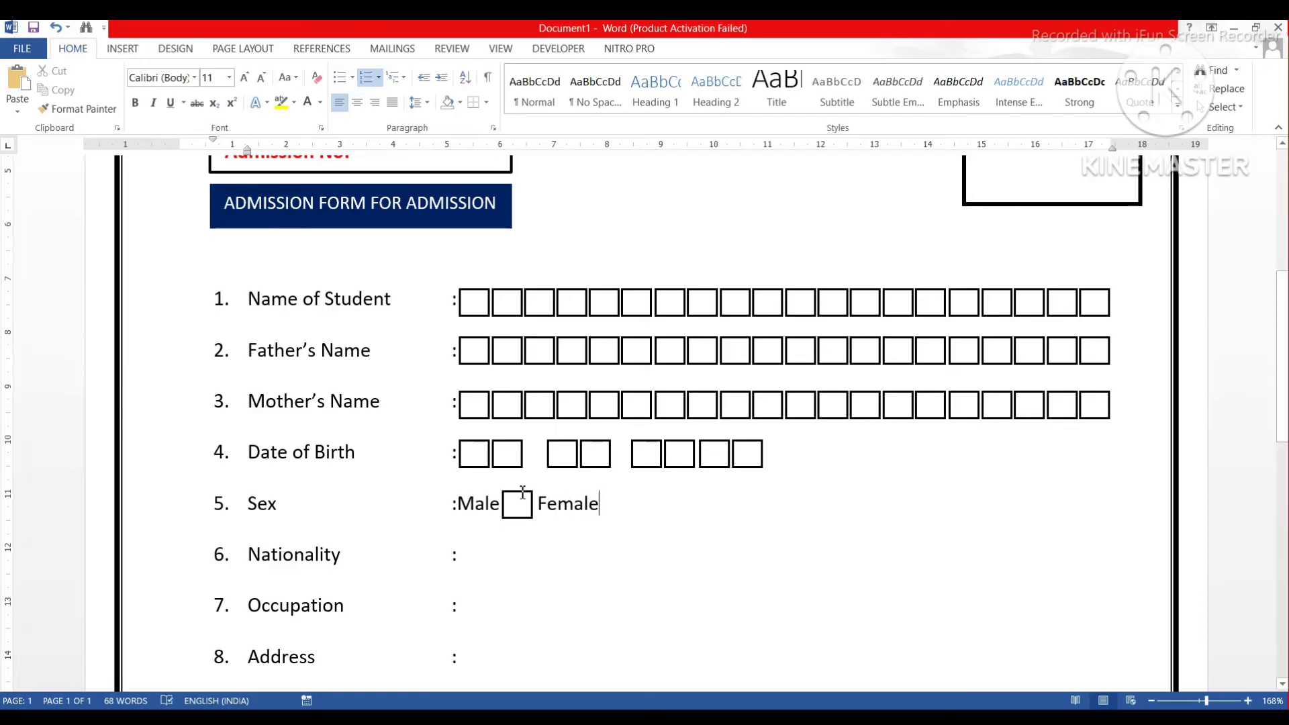
click(516, 499)
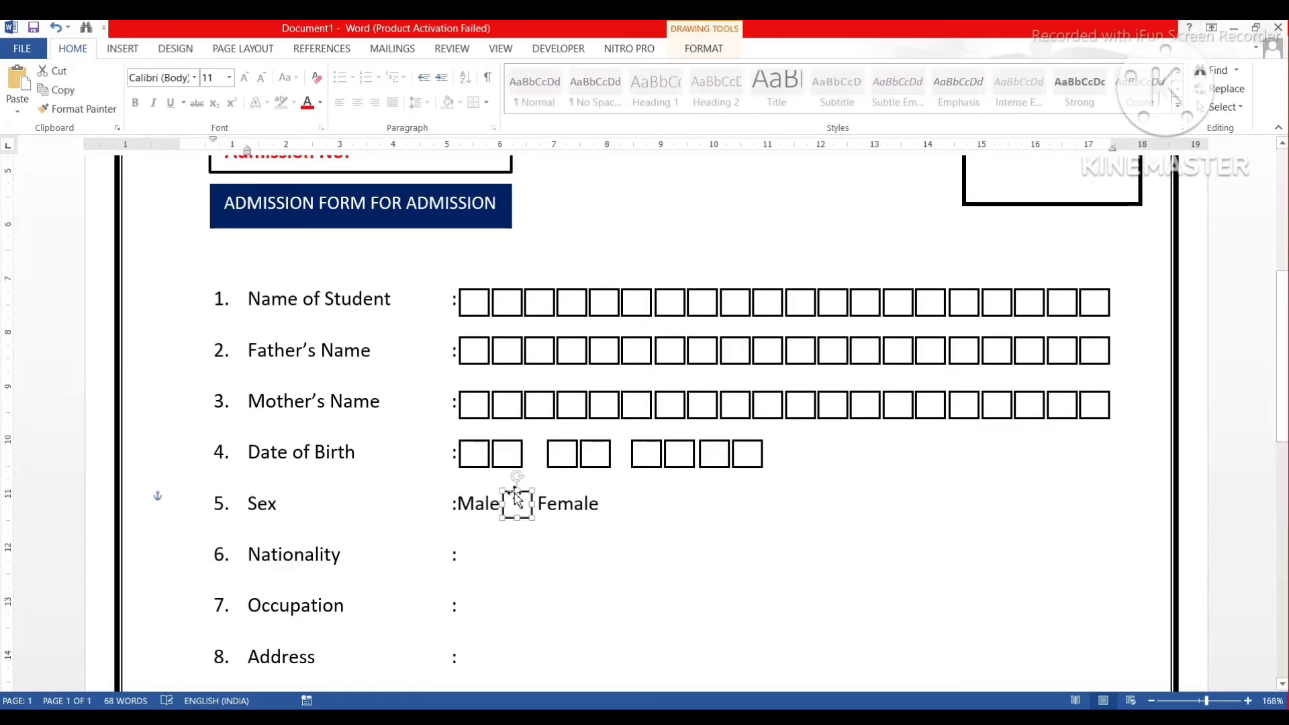
drag(517, 497, 599, 497)
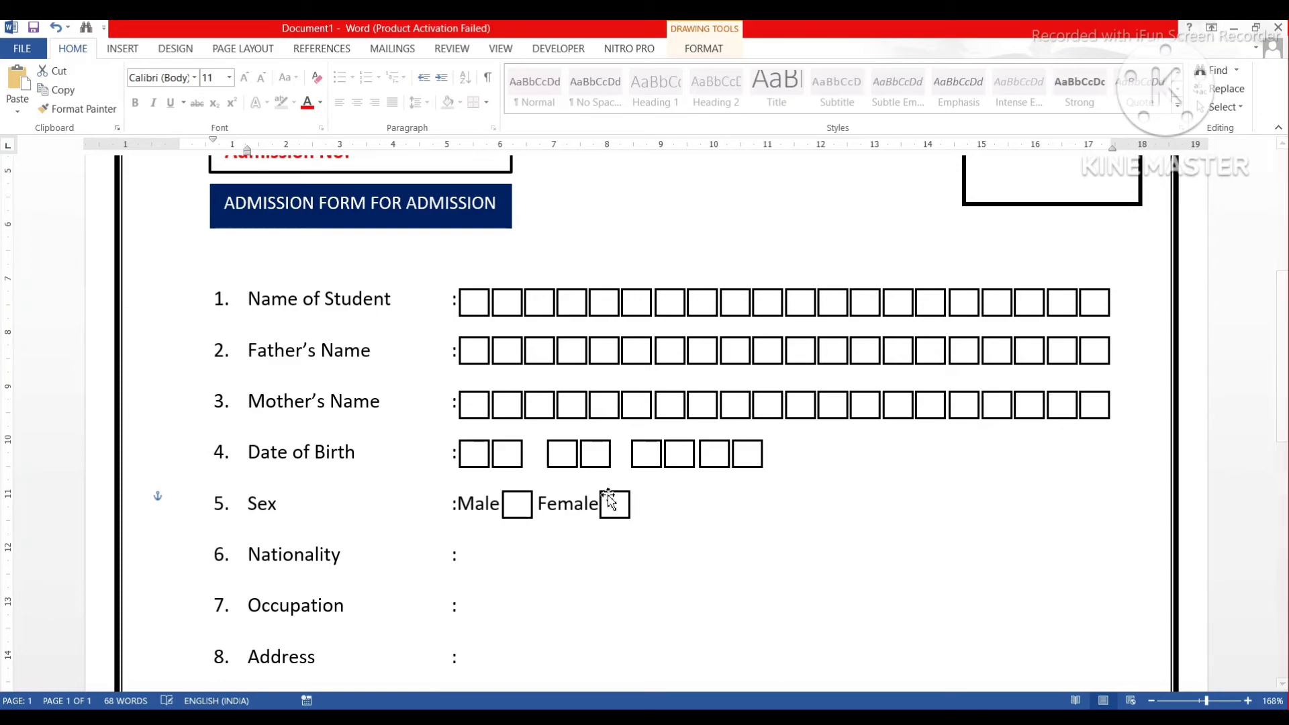
click(660, 507)
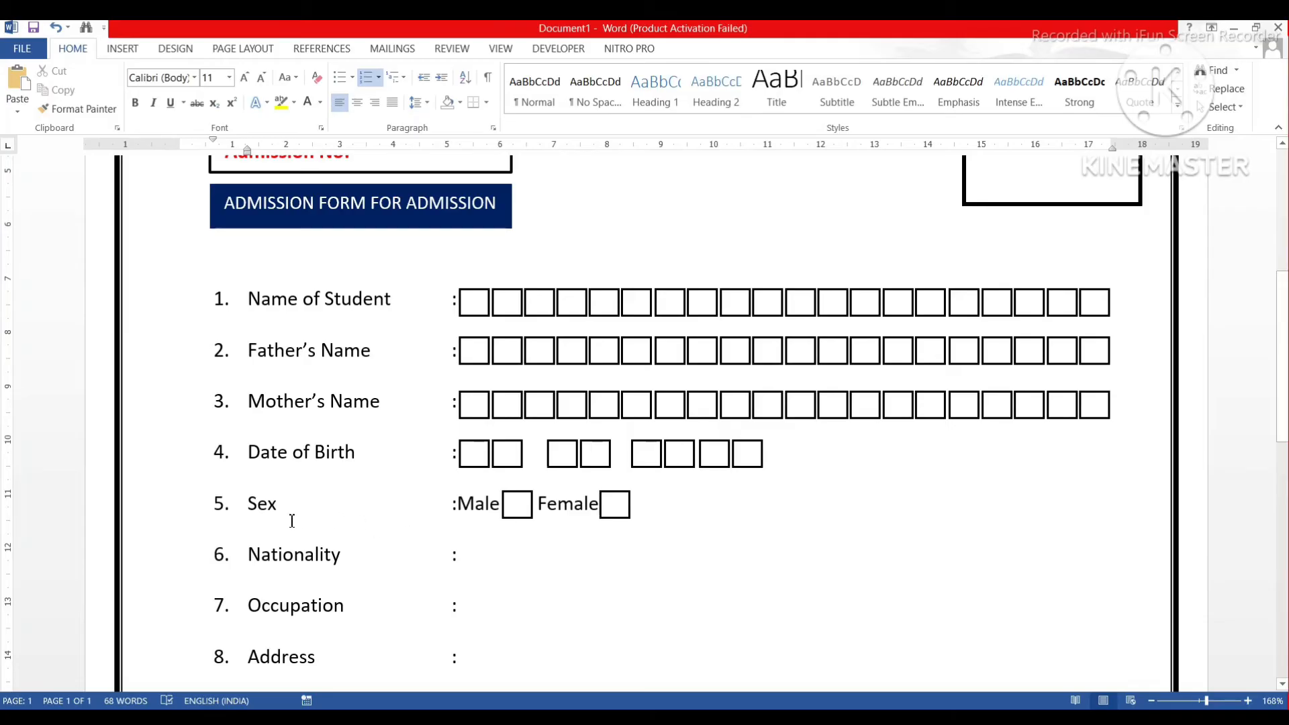
Copy the Name of Student box row to the Nationality line and ungroup it into separate boxes.
scroll(579, 532, down, 3)
scroll(578, 529, up, 3)
scroll(579, 528, down, 3)
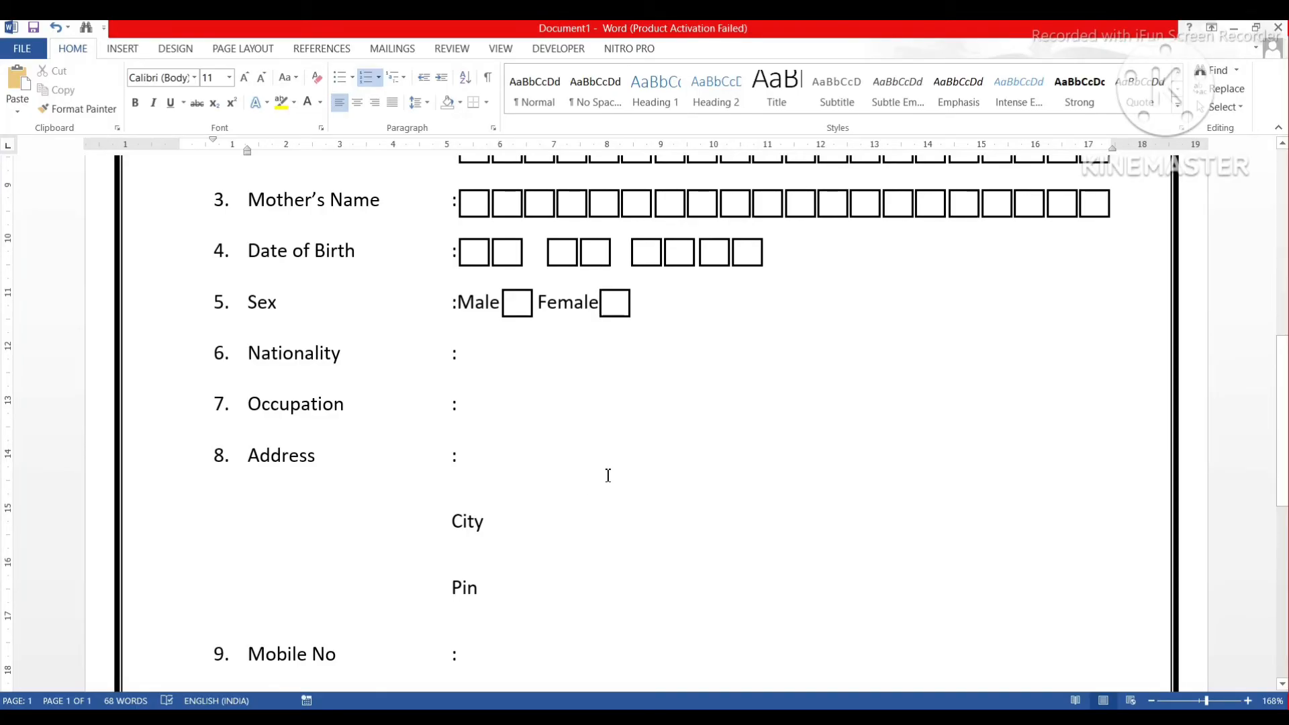
scroll(608, 476, up, 2)
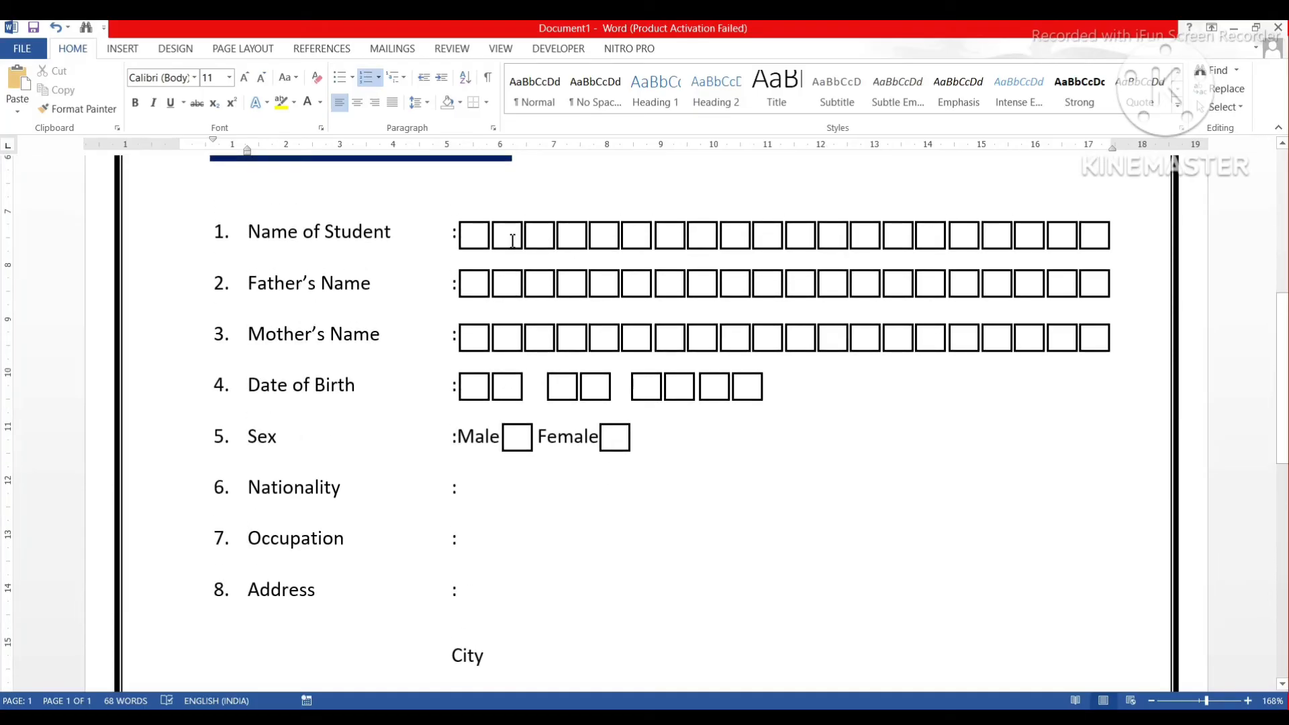
click(613, 238)
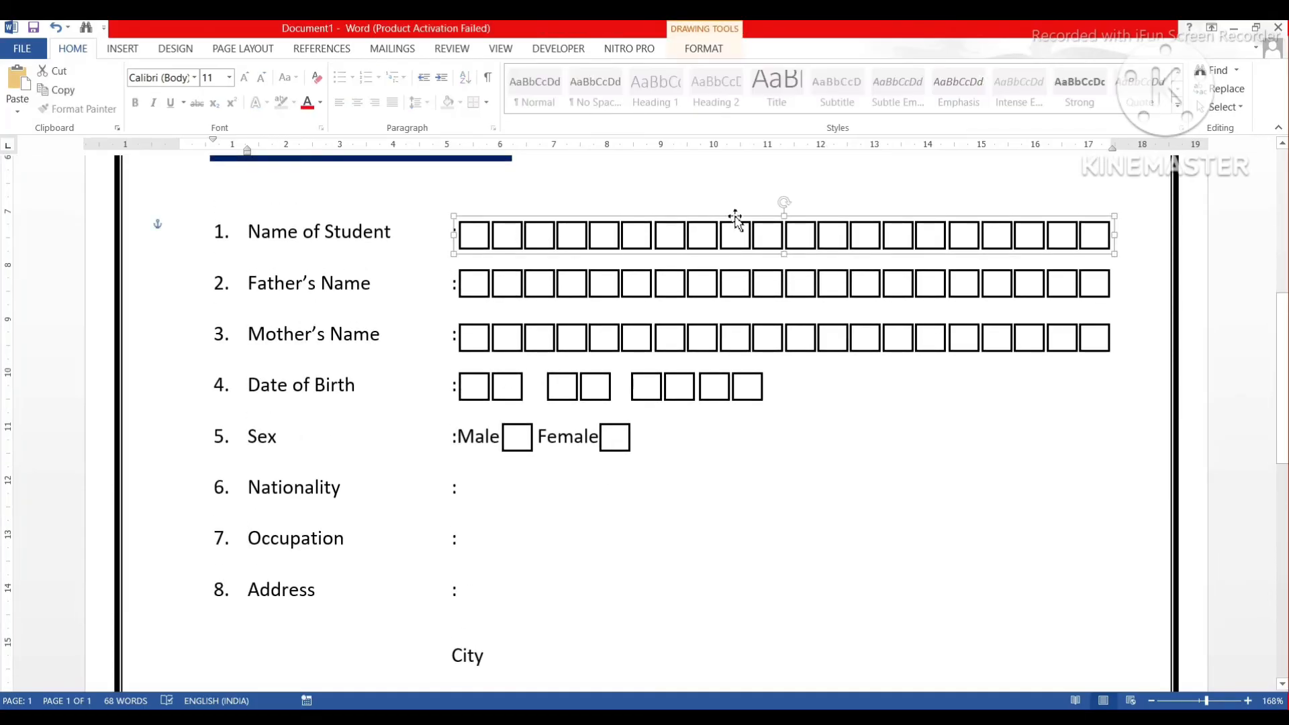
drag(742, 224, 730, 462)
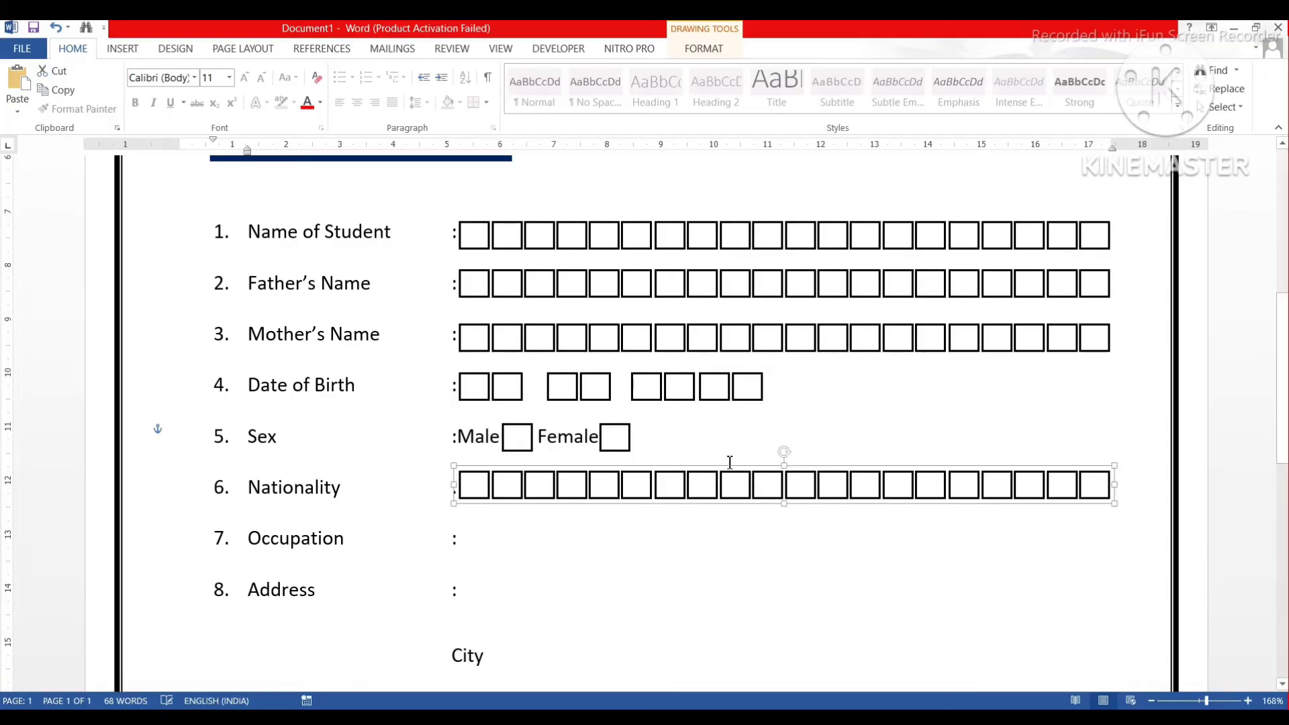
key(ctrl+Down)
key(ctrl+Down)
key(ctrl+Down)
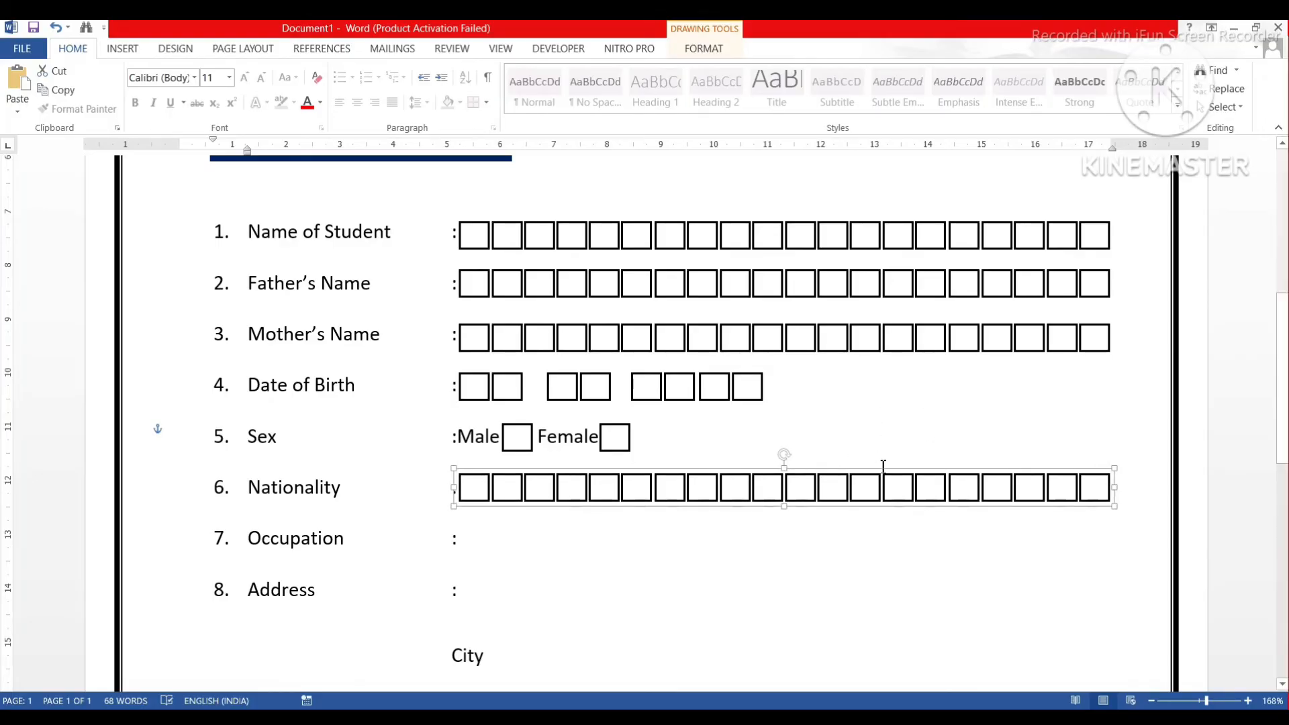
right_click(878, 491)
mouse_move(932, 336)
click(1065, 354)
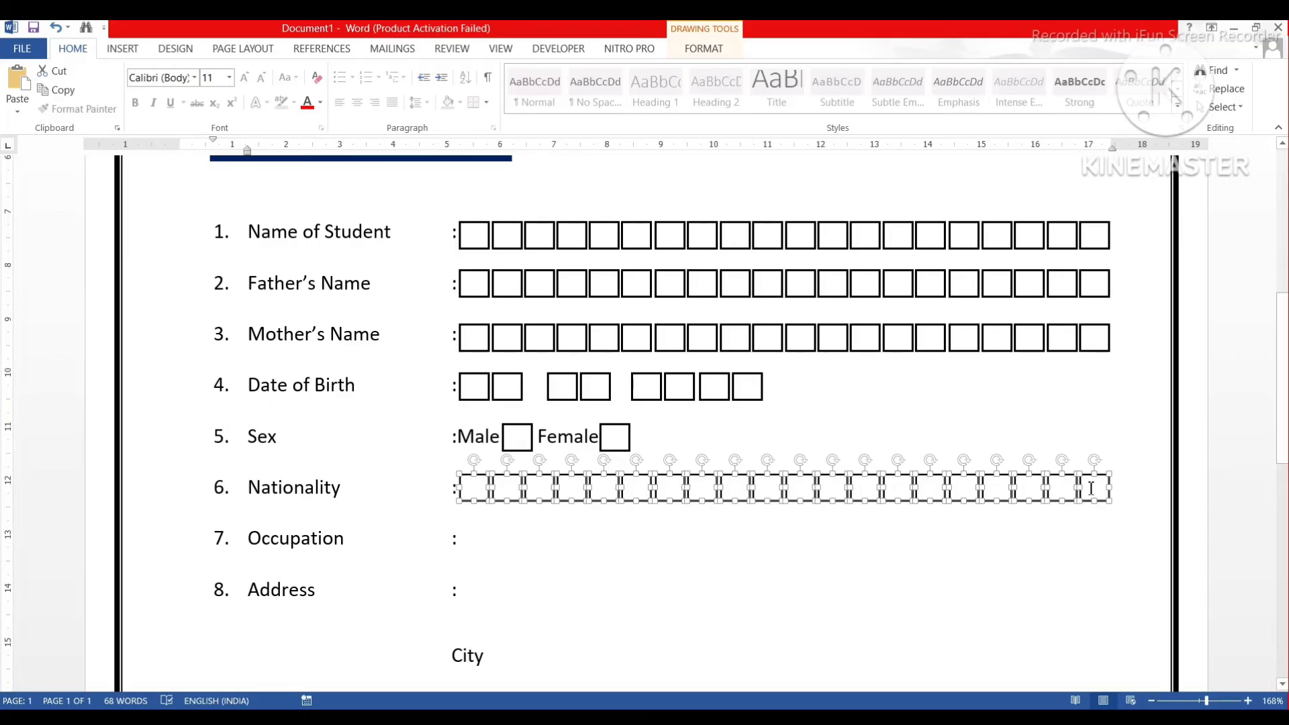
Delete surplus boxes from the end of the Nationality row, undoing an accidental line merge.
click(1091, 488)
click(1096, 484)
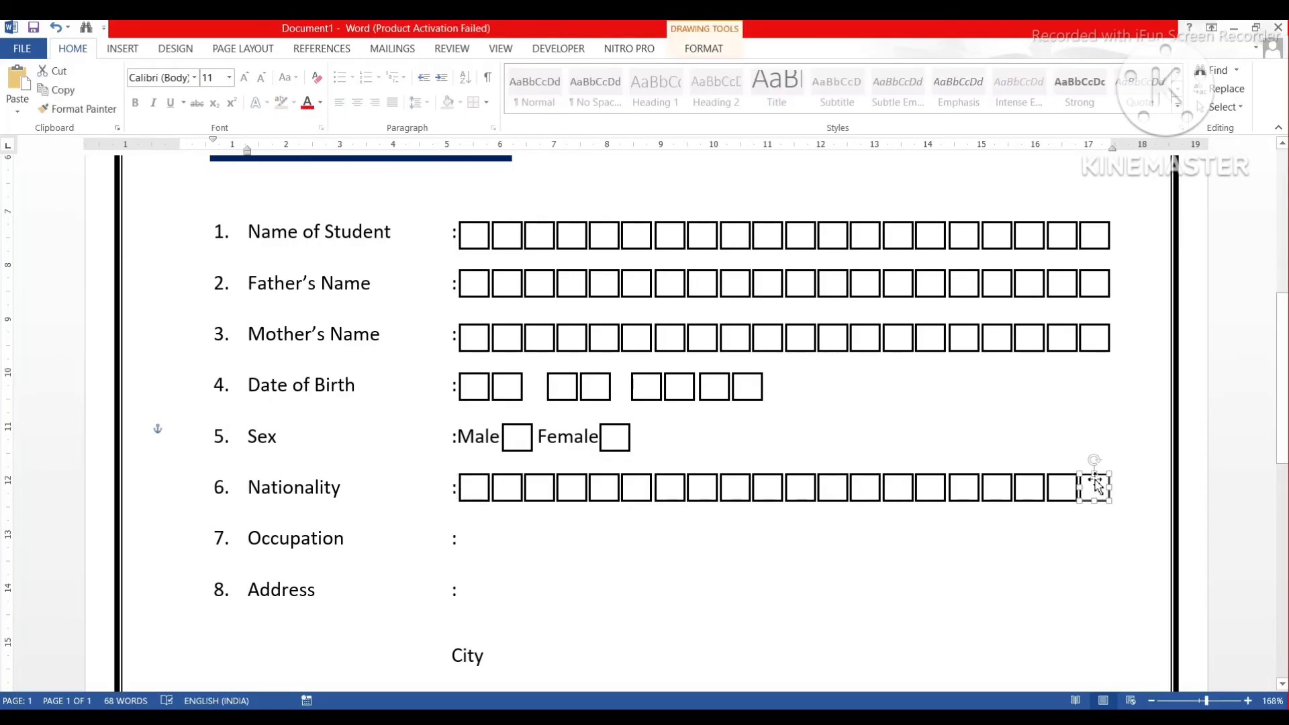
key(Delete)
click(1063, 483)
key(Delete)
click(1037, 482)
key(Delete)
click(997, 484)
key(Delete)
click(964, 485)
key(Delete)
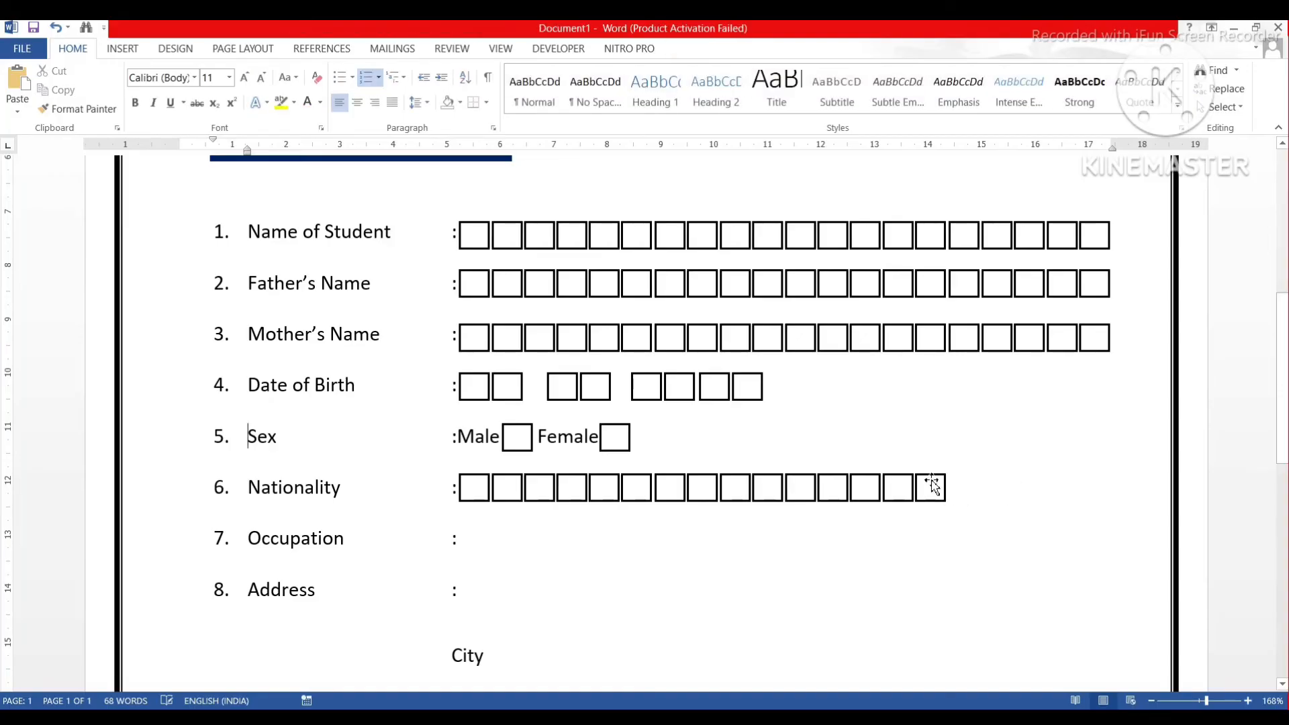
click(931, 482)
key(Delete)
click(900, 483)
key(Delete)
click(839, 478)
key(Delete)
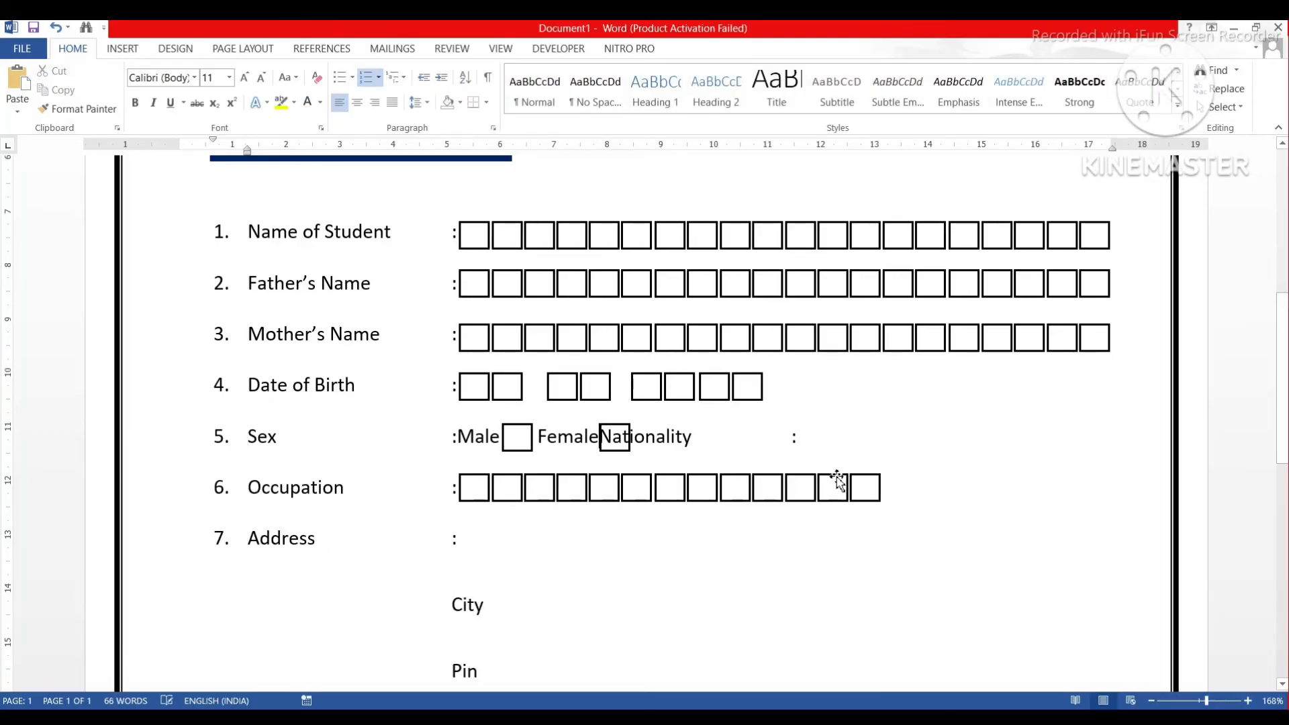
key(ctrl+z)
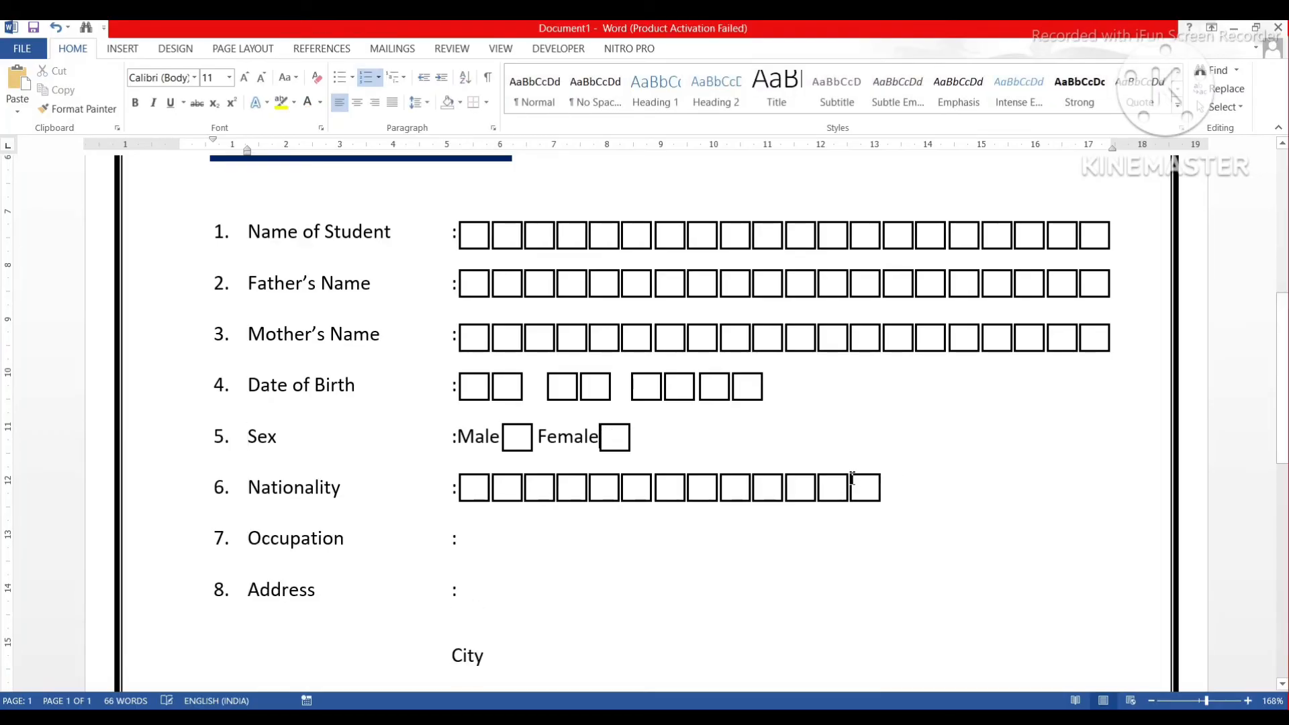
Keep deleting end boxes until only six Nationality boxes remain.
click(863, 488)
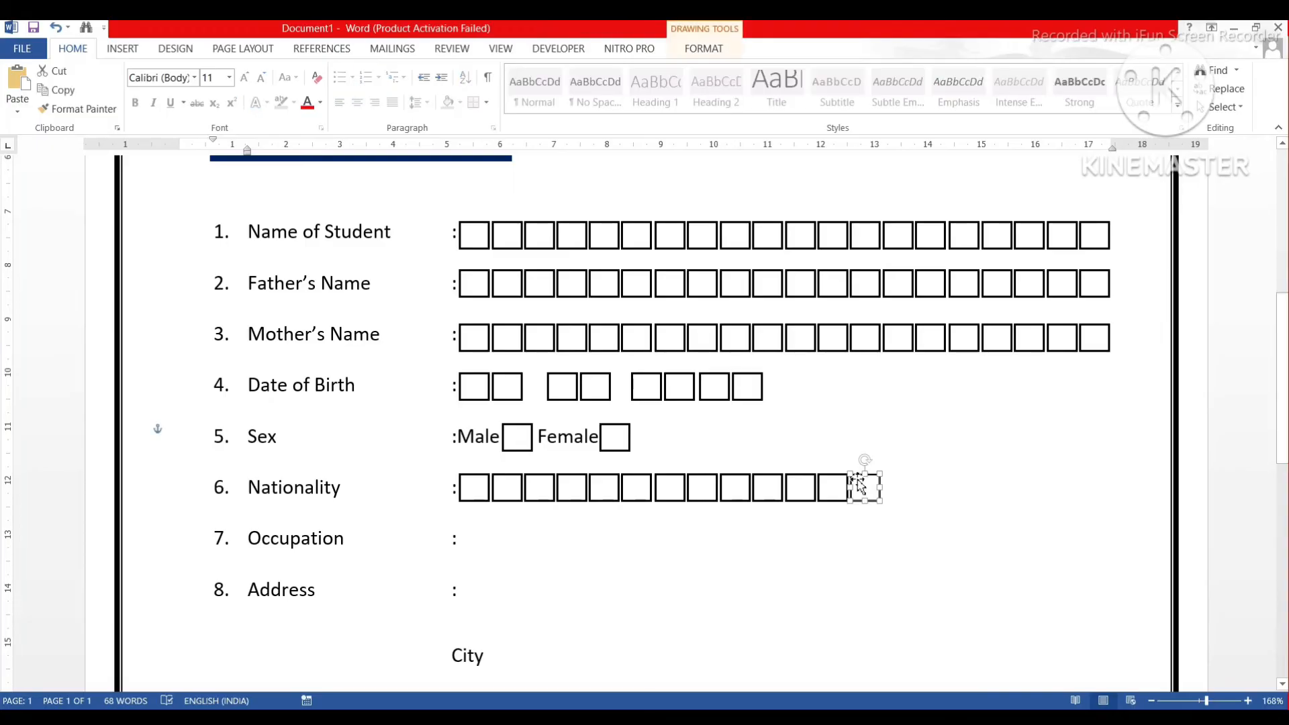
key(Delete)
click(833, 483)
key(Delete)
click(802, 482)
key(Delete)
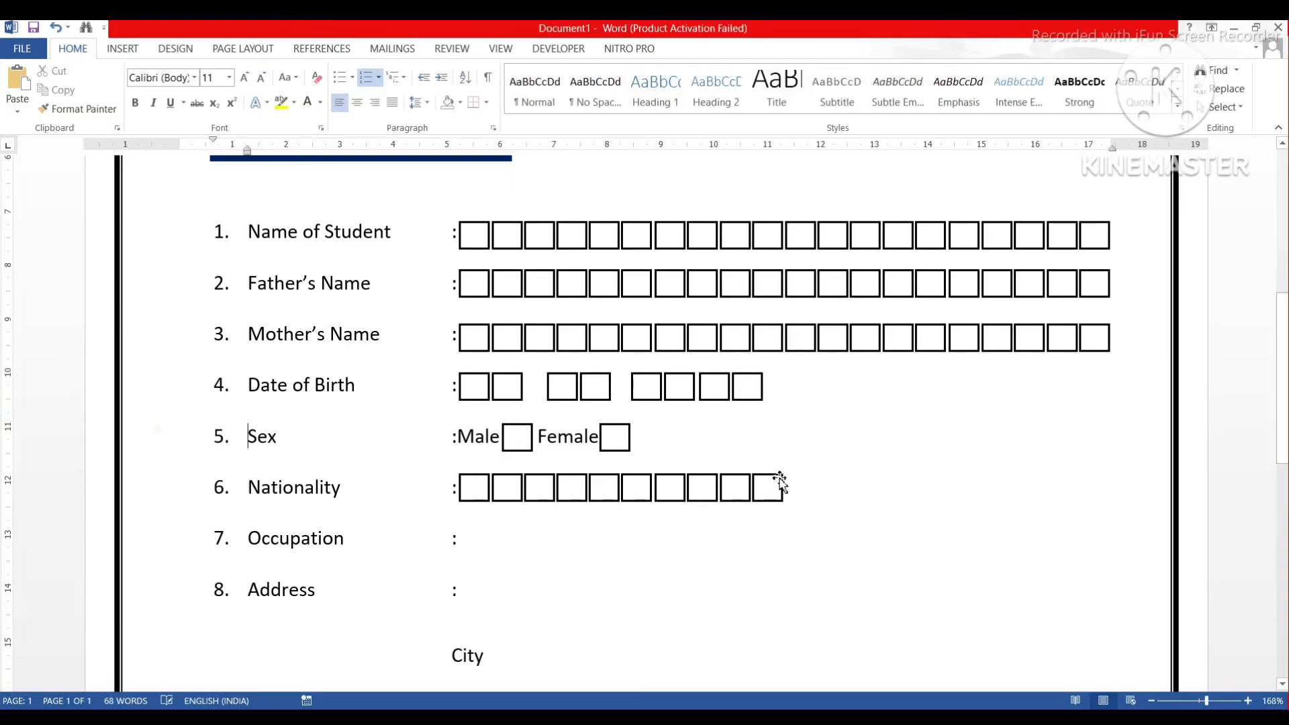
click(777, 482)
key(Delete)
click(739, 484)
key(Delete)
click(702, 485)
key(Delete)
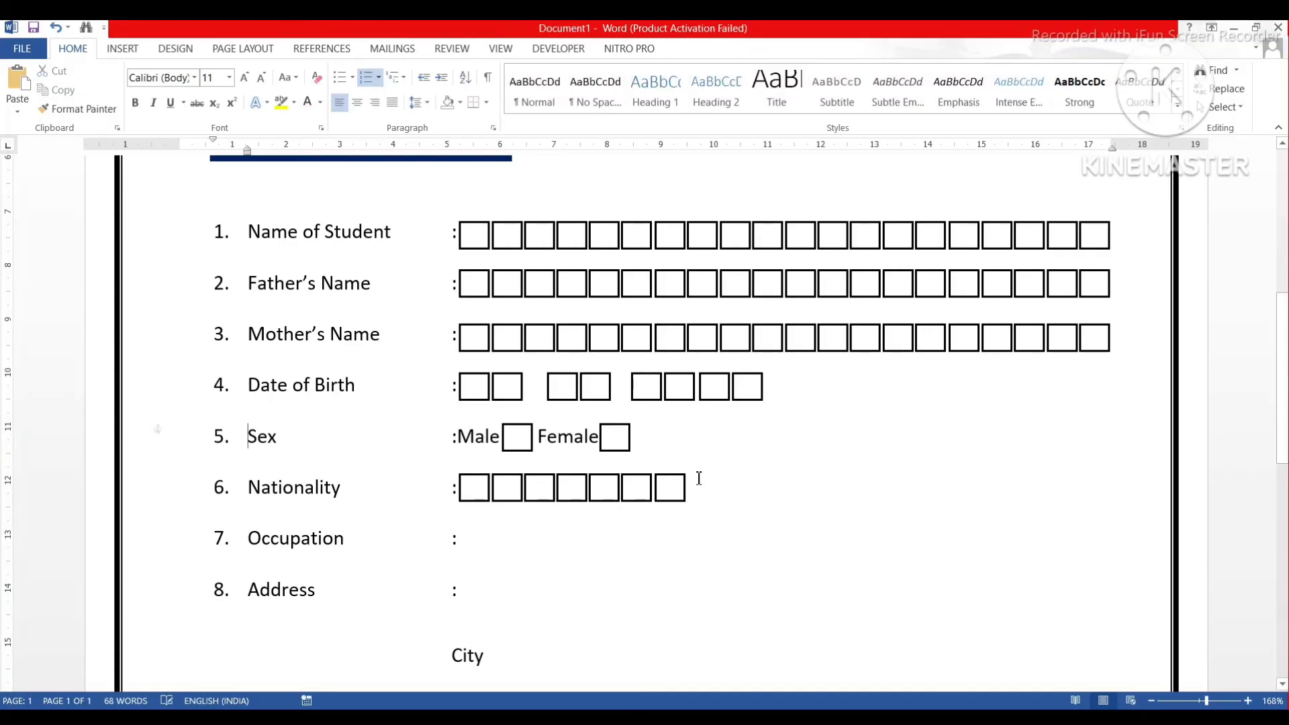
click(680, 483)
key(Delete)
After the Occupation colon, type 'Father' with an underscore blank, then 'Mother' with a longer blank.
text(FFather)
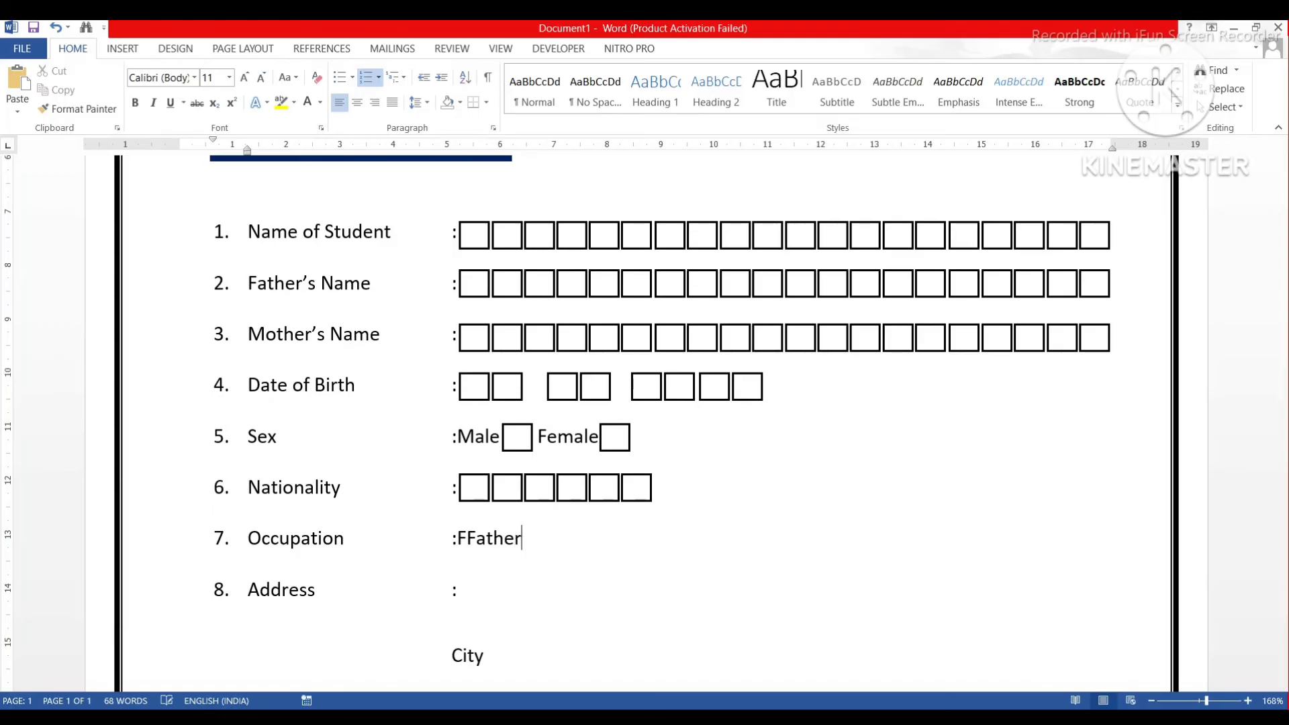
key(BackSpace)
key(BackSpace)
key(BackSpace)
text(her_______)
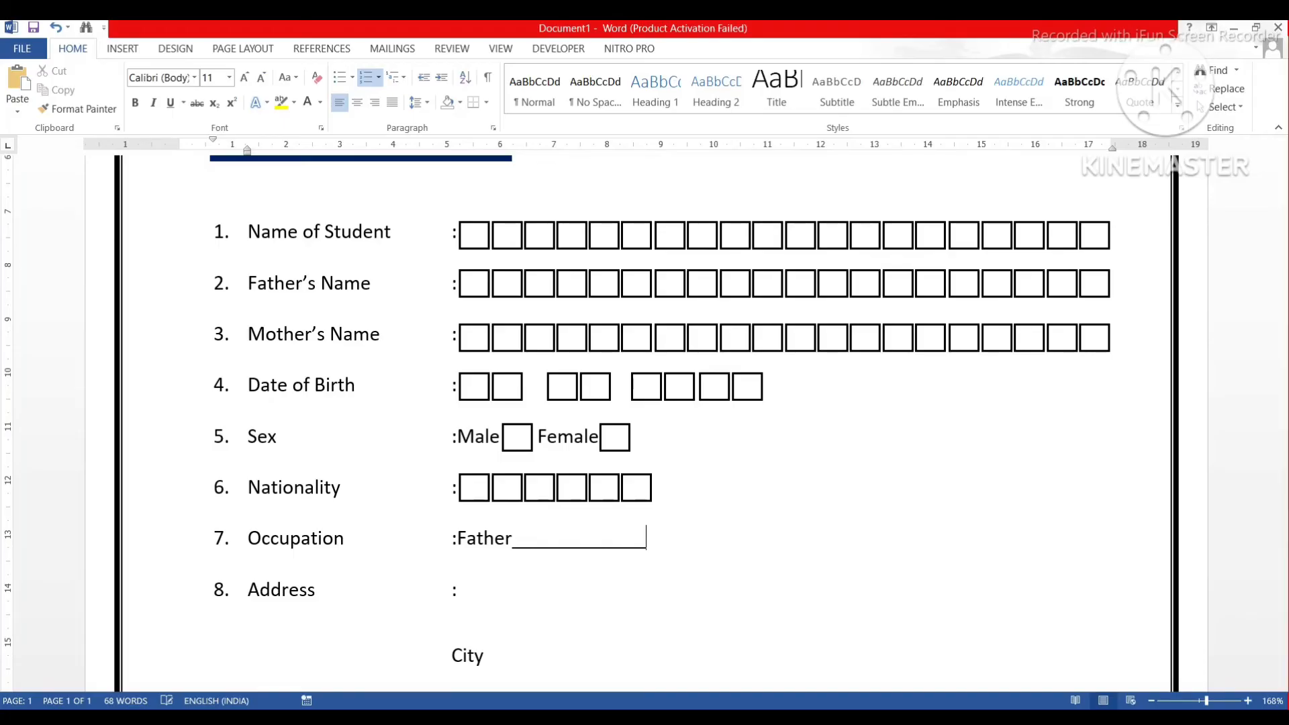
text(__________)
text(Mother)
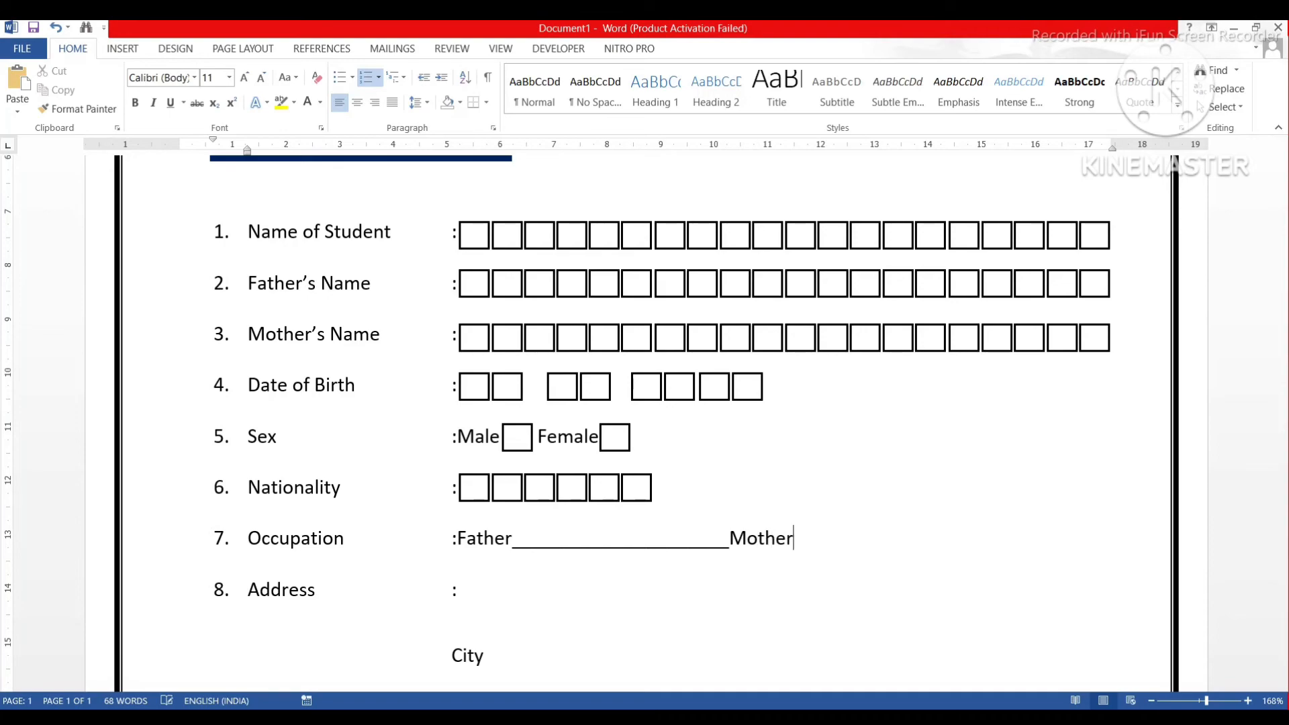
text(____________________)
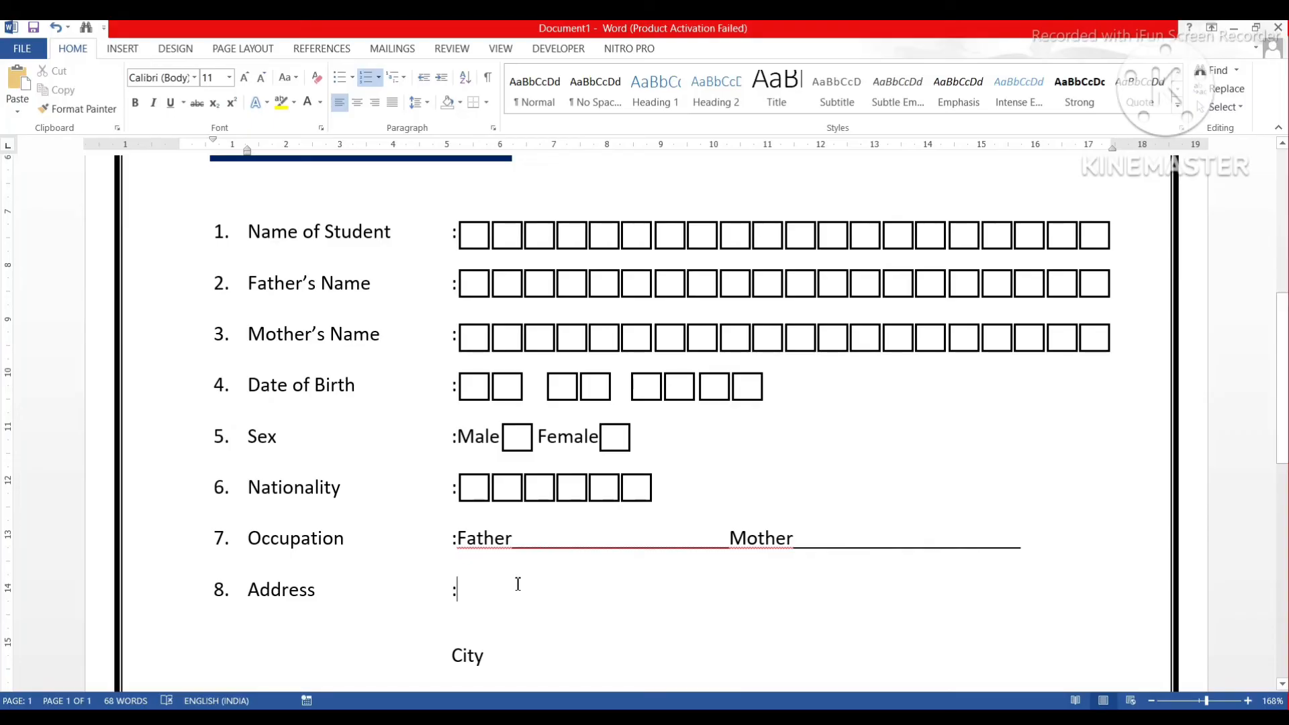
Copy the Name of Student box row to the Address line and Ignore All spelling flags on the Occupation underline.
click(597, 232)
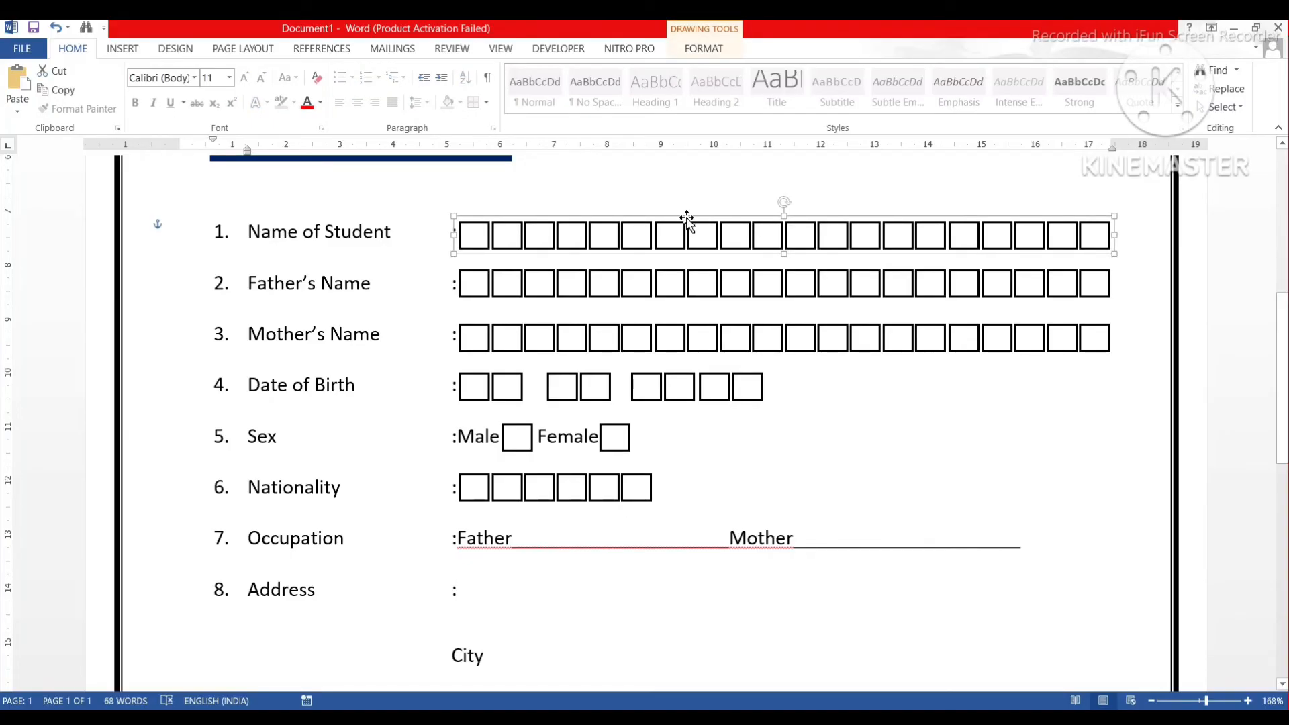
drag(694, 228, 690, 568)
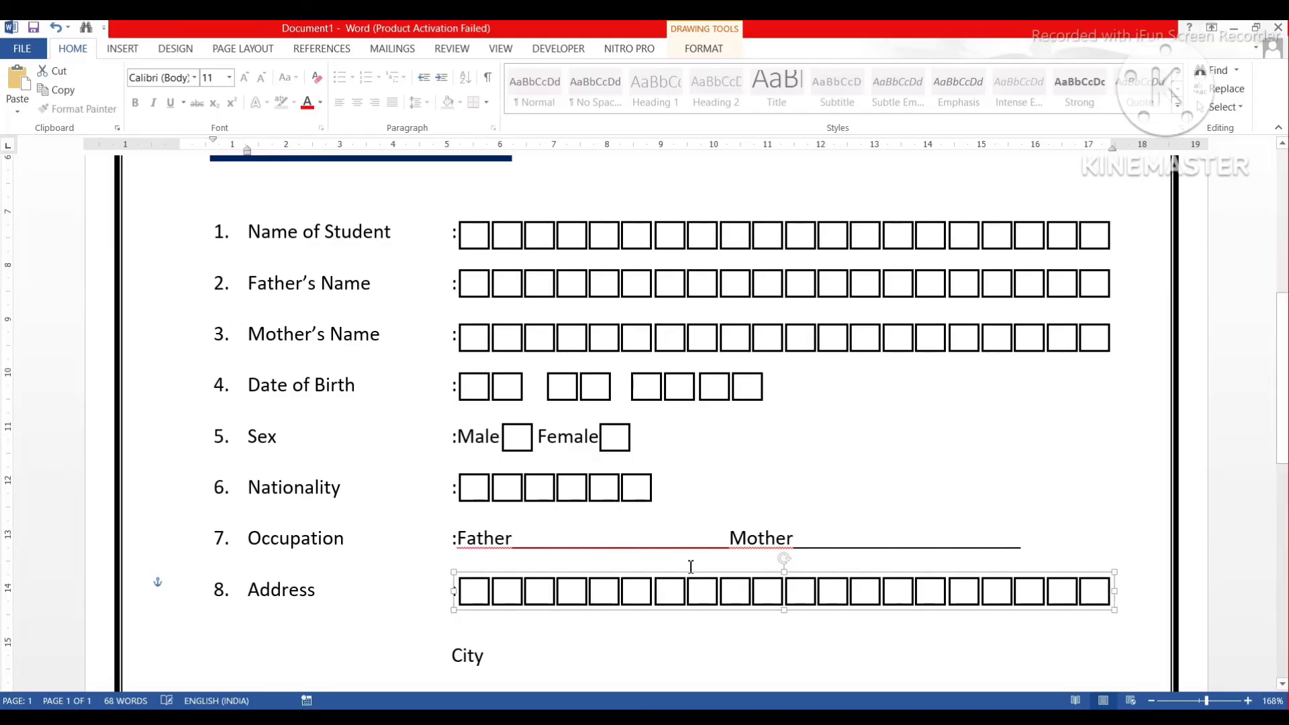
right_click(677, 550)
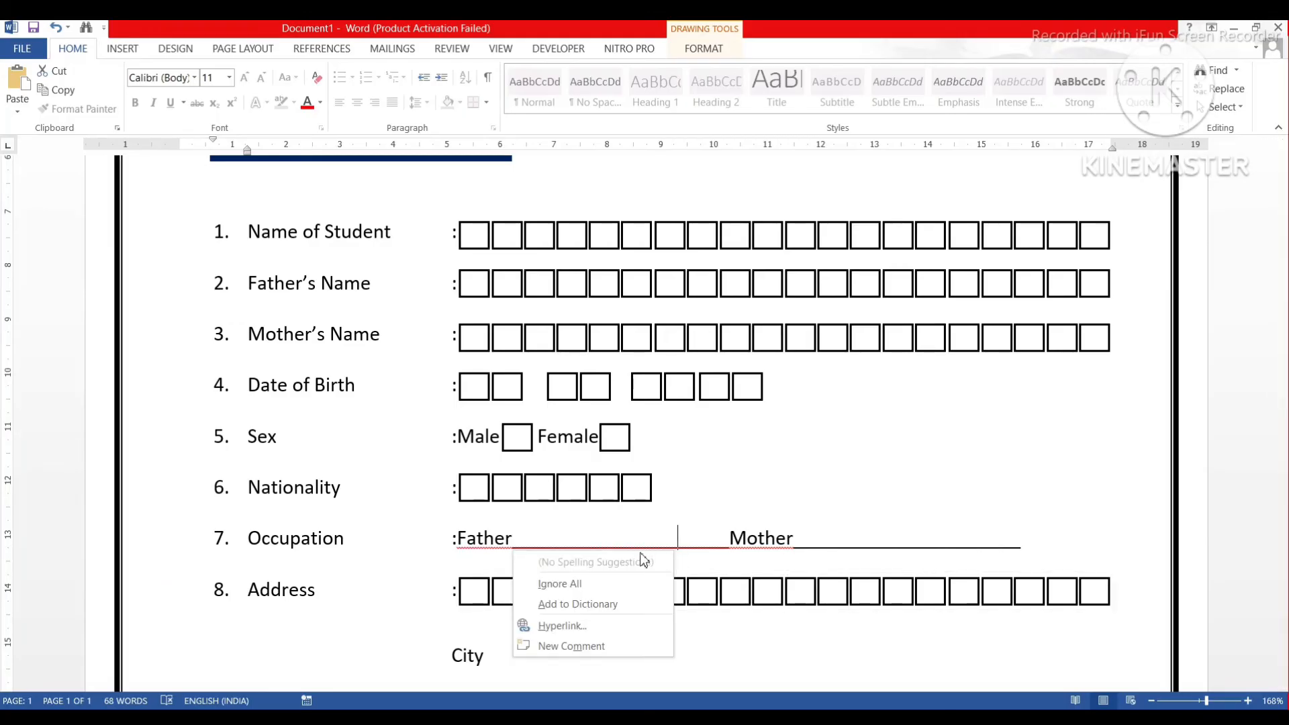
click(581, 584)
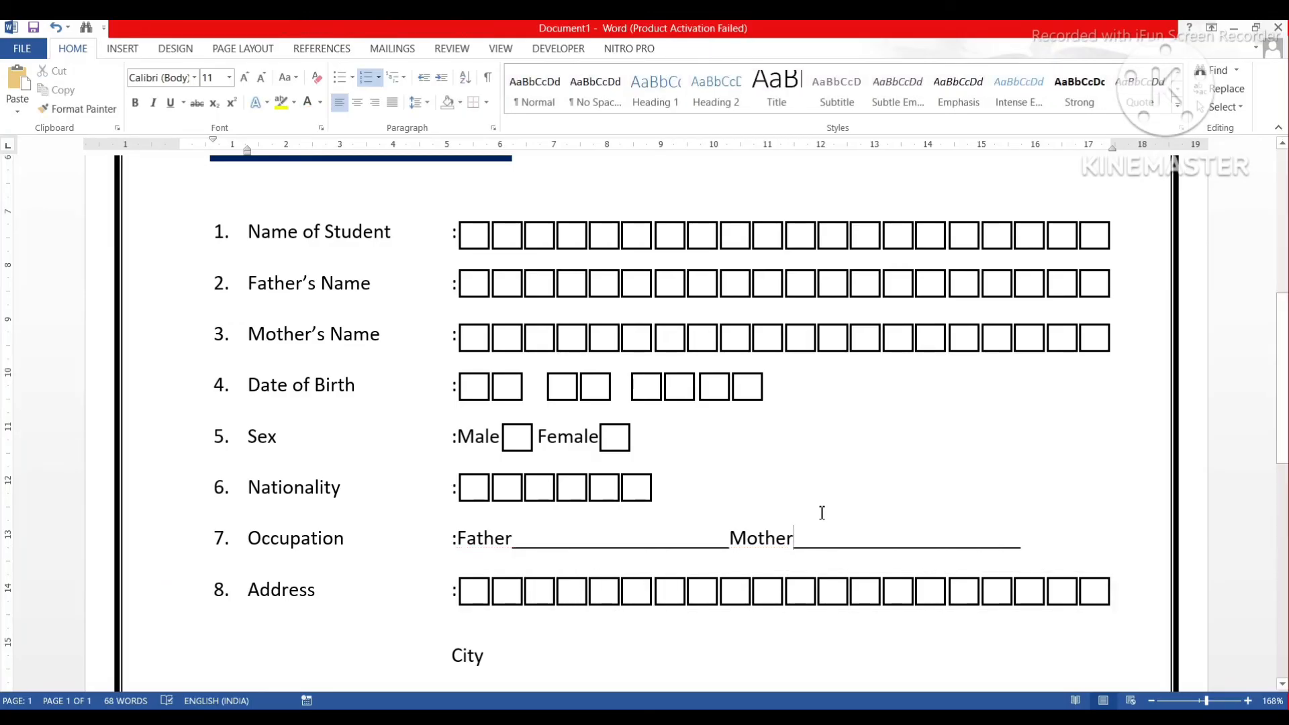
scroll(821, 515, down, 5)
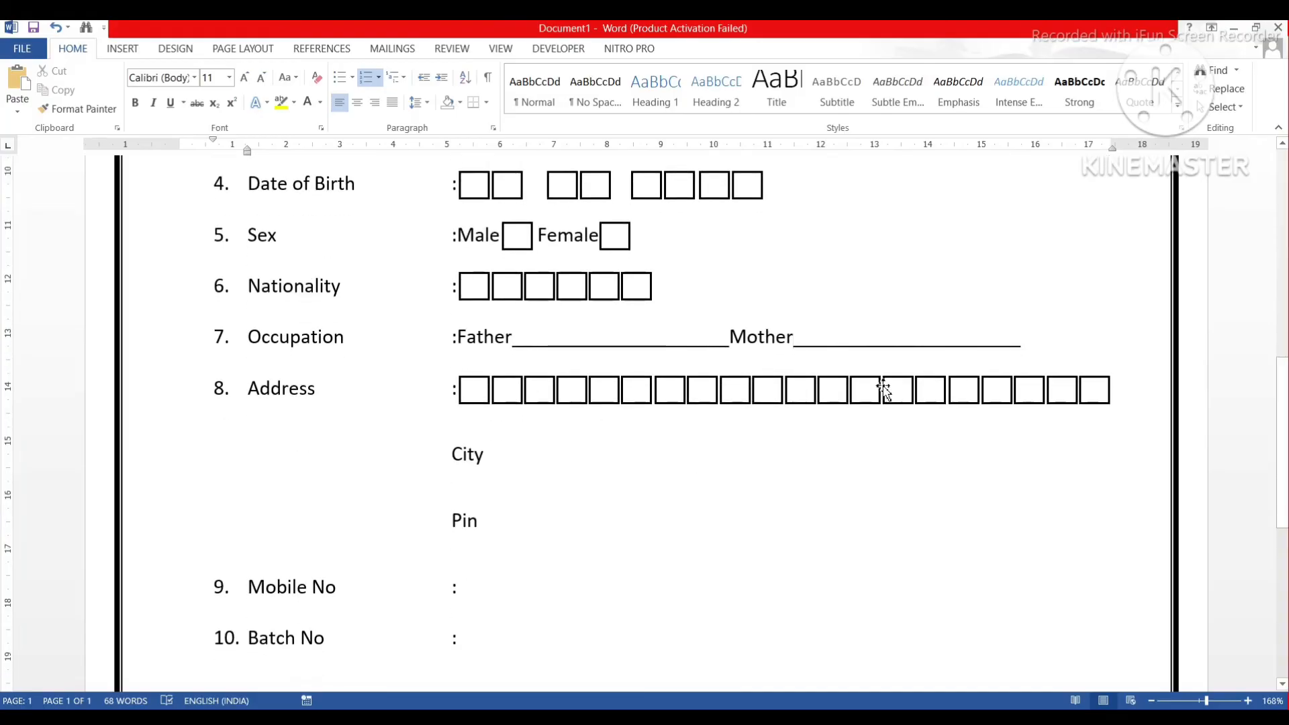
Begin selecting the Nationality boxes one by one, then clear the partial selection.
click(492, 456)
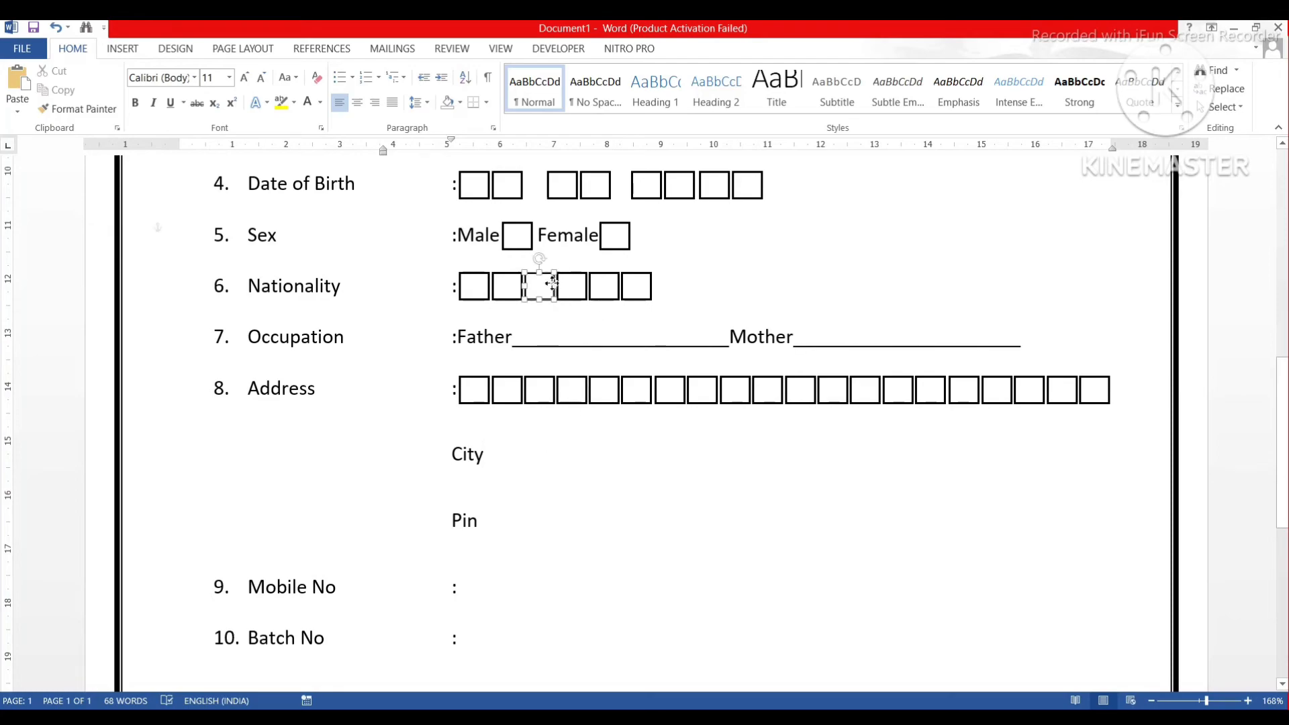
click(552, 283)
click(475, 289)
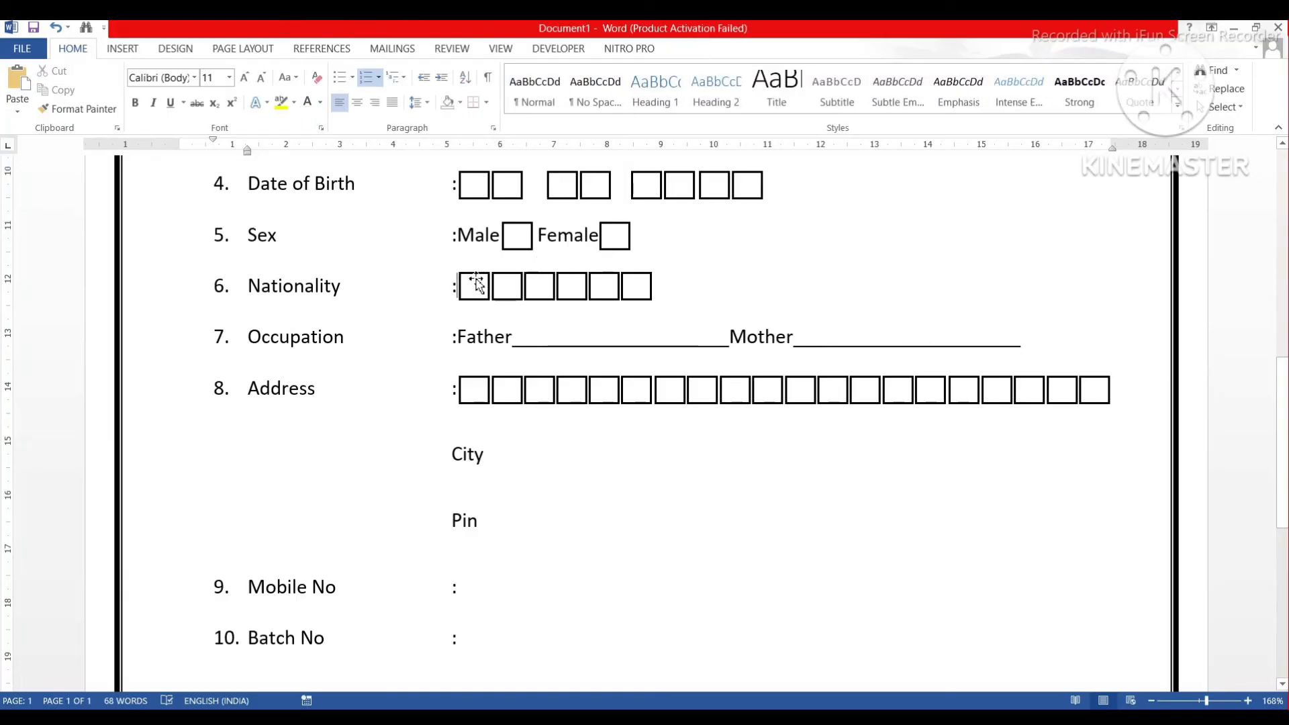
click(481, 287)
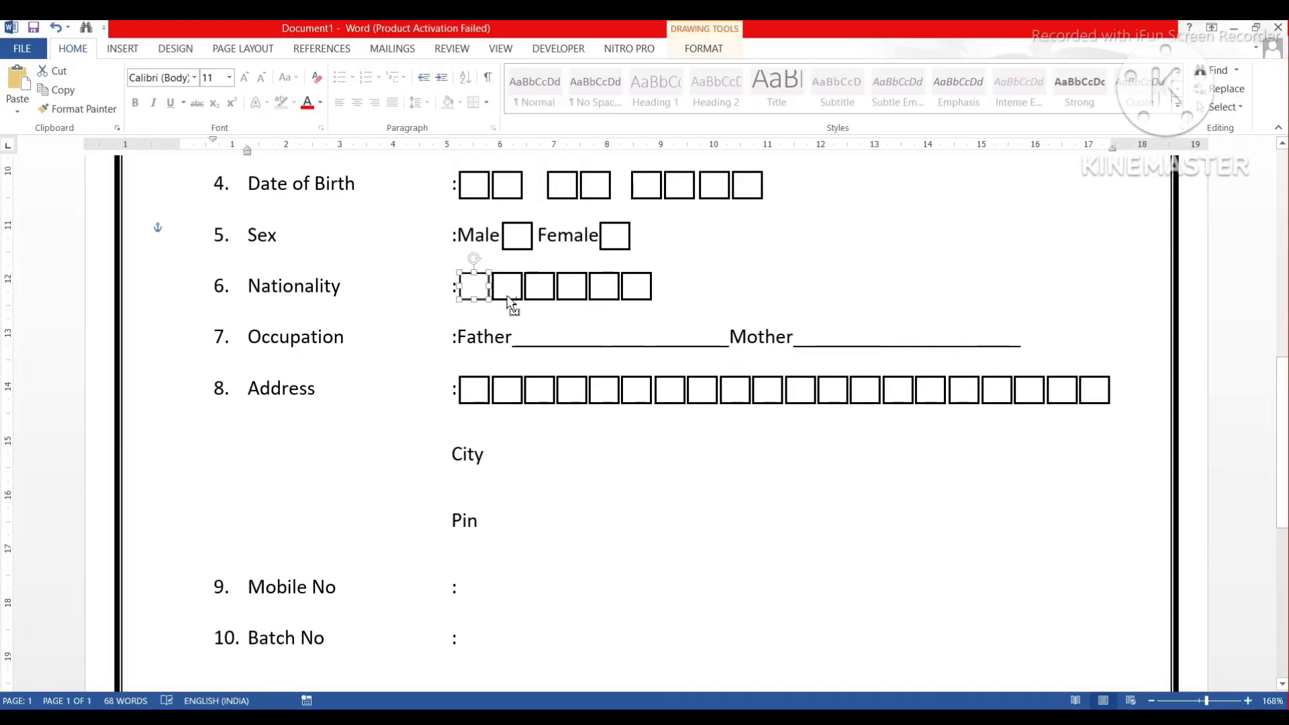
shift+click(508, 294)
shift+click(537, 294)
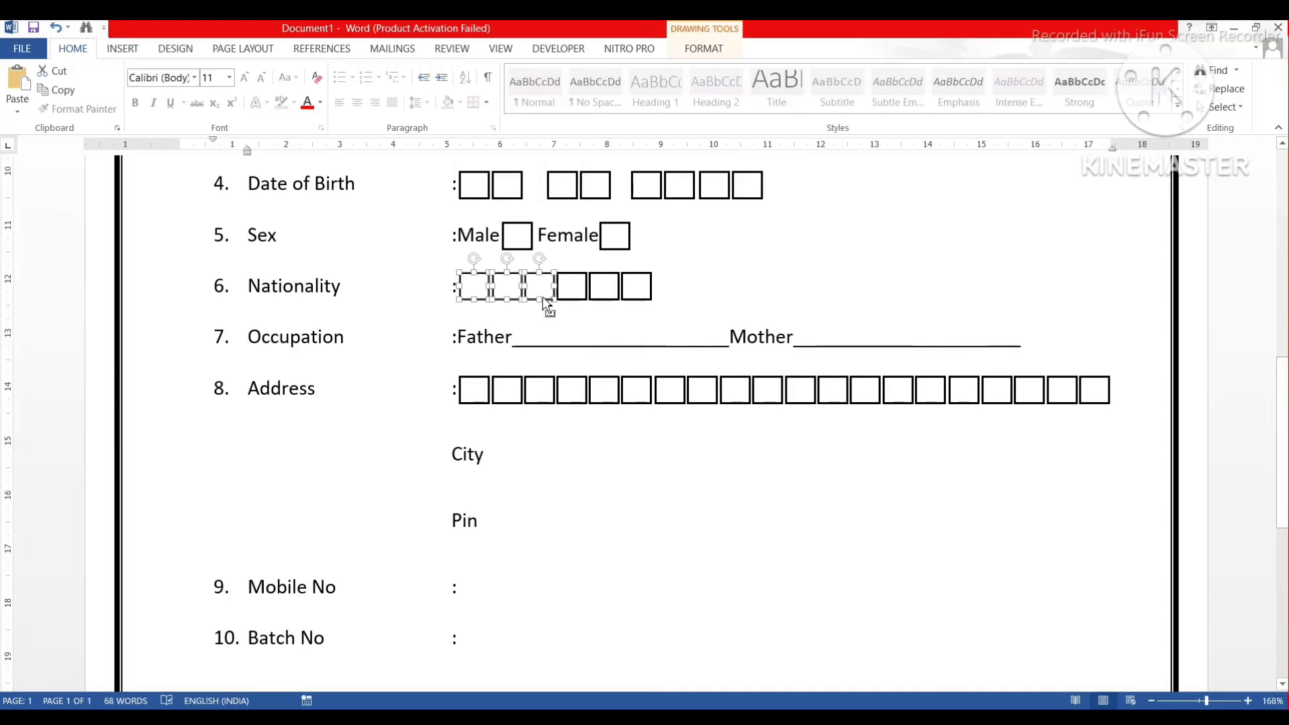
shift+click(568, 294)
click(597, 300)
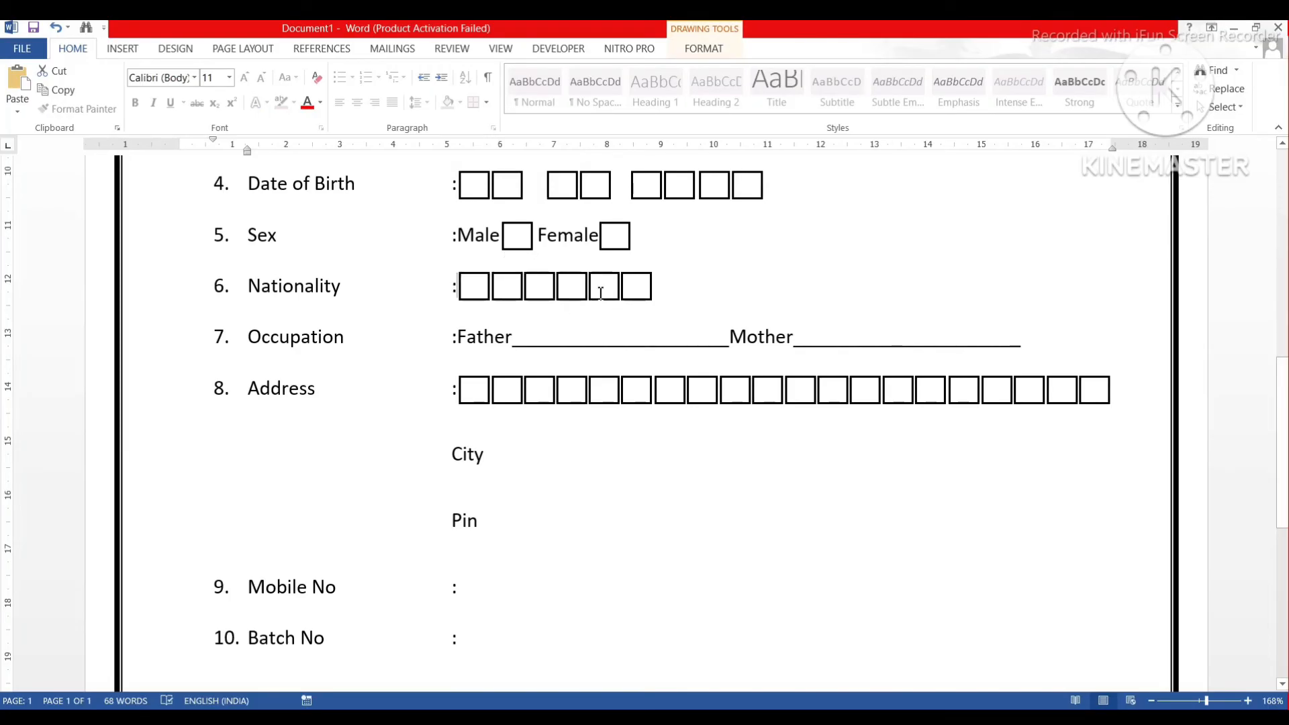
Select all six Nationality boxes and group them into one object.
click(638, 301)
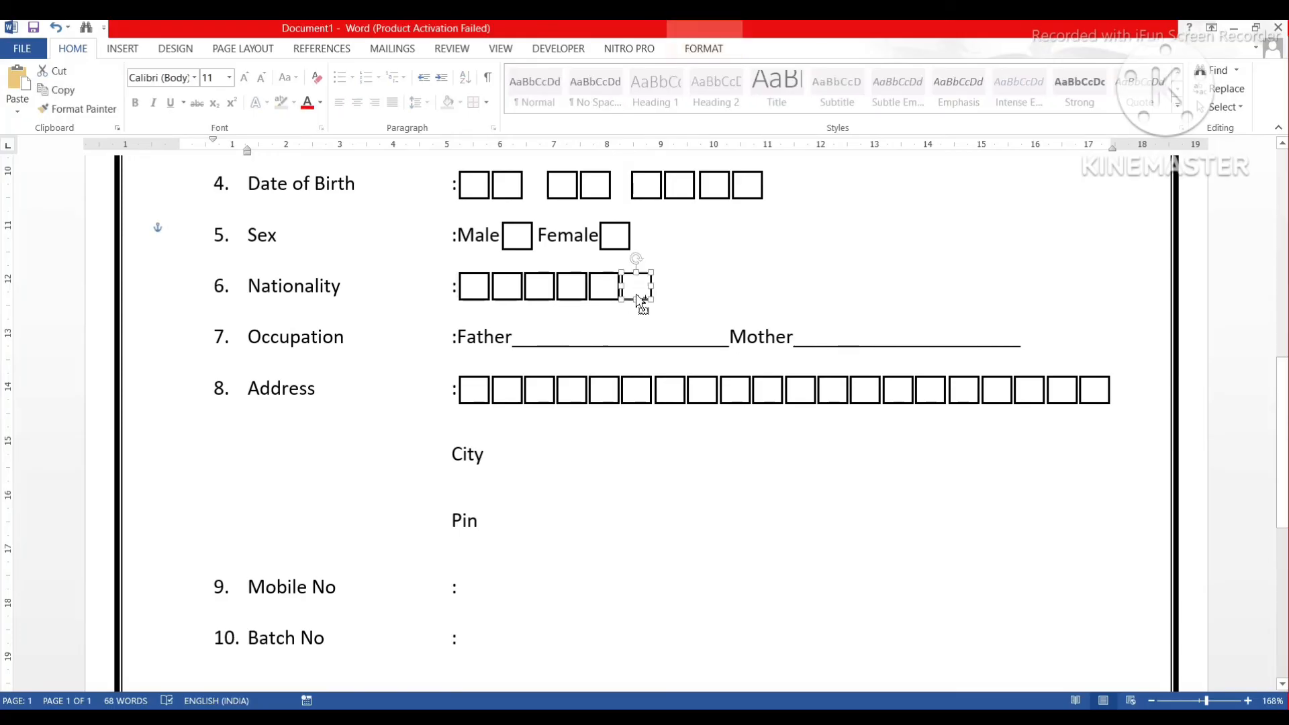
shift+click(595, 302)
shift+click(574, 299)
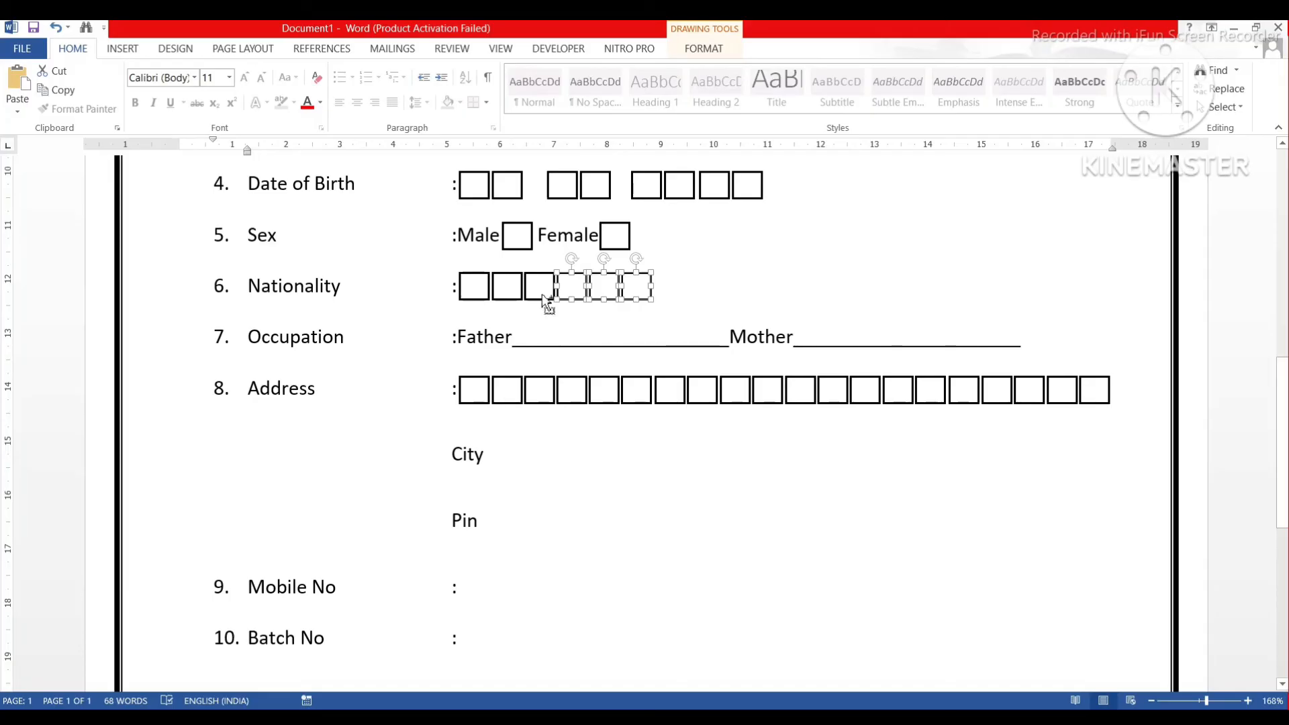
shift+click(537, 299)
shift+click(510, 299)
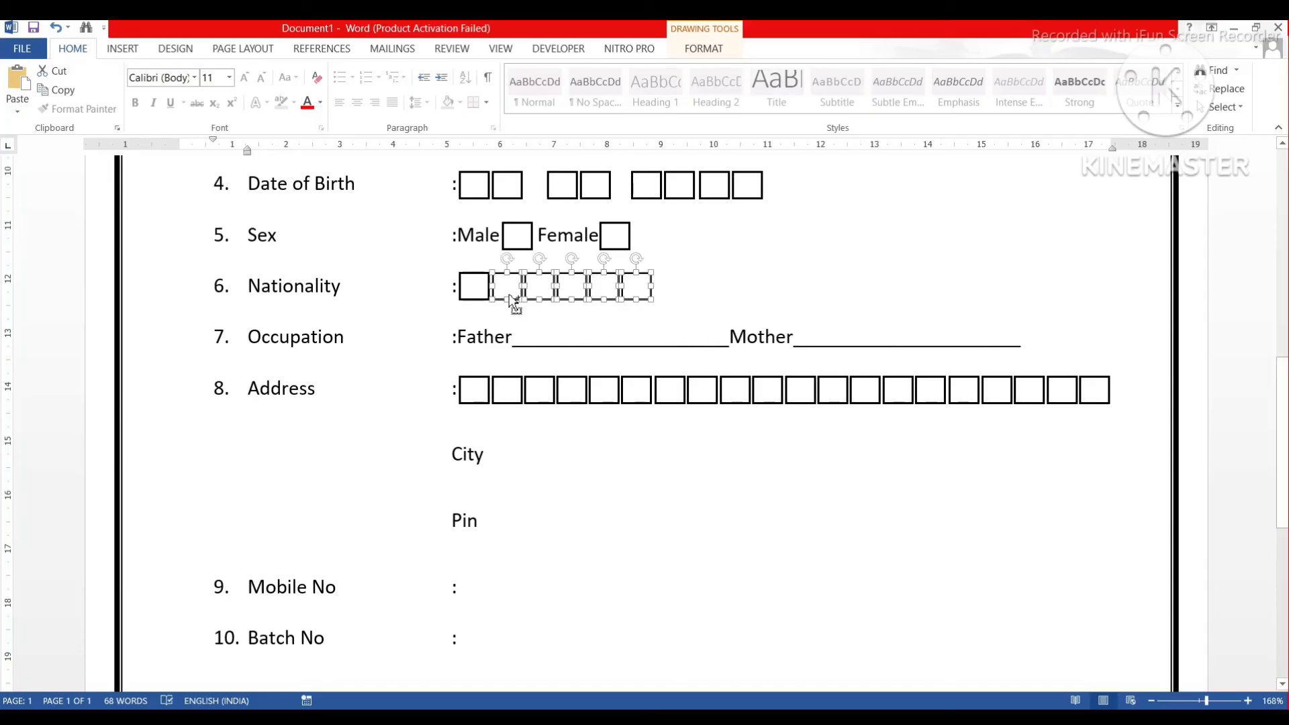
shift+click(477, 299)
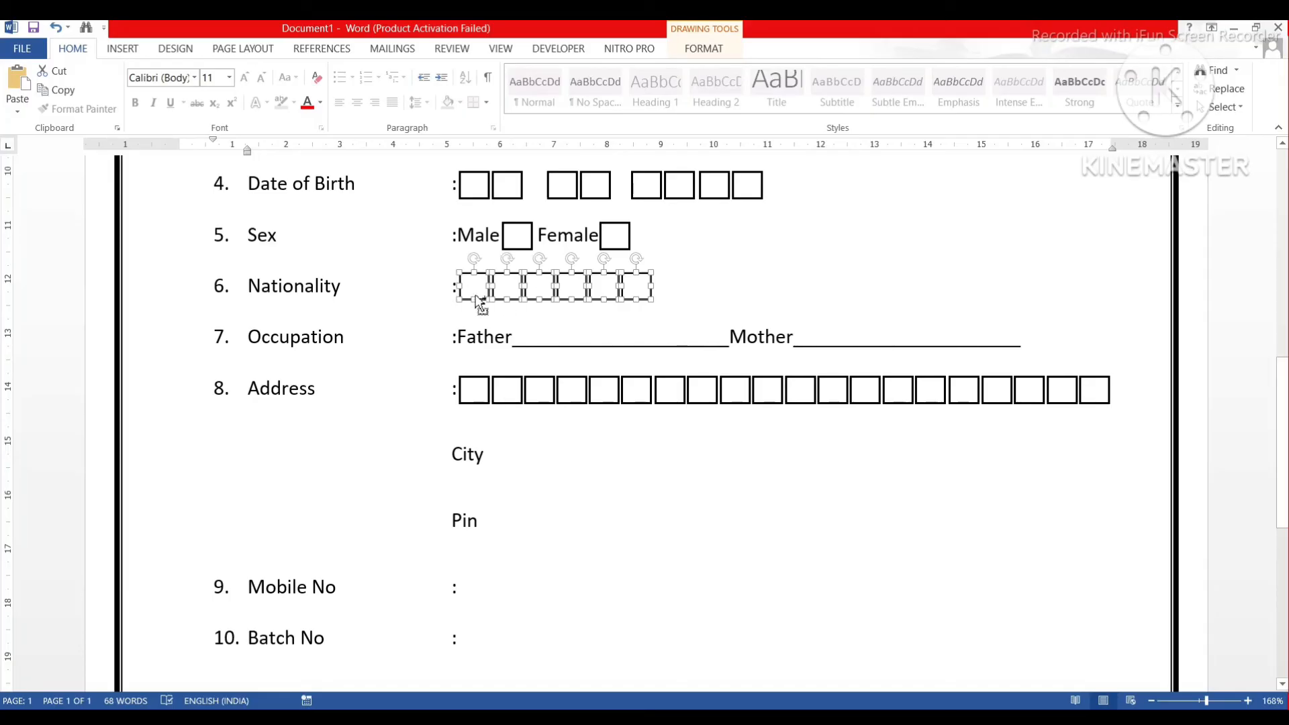
click(693, 54)
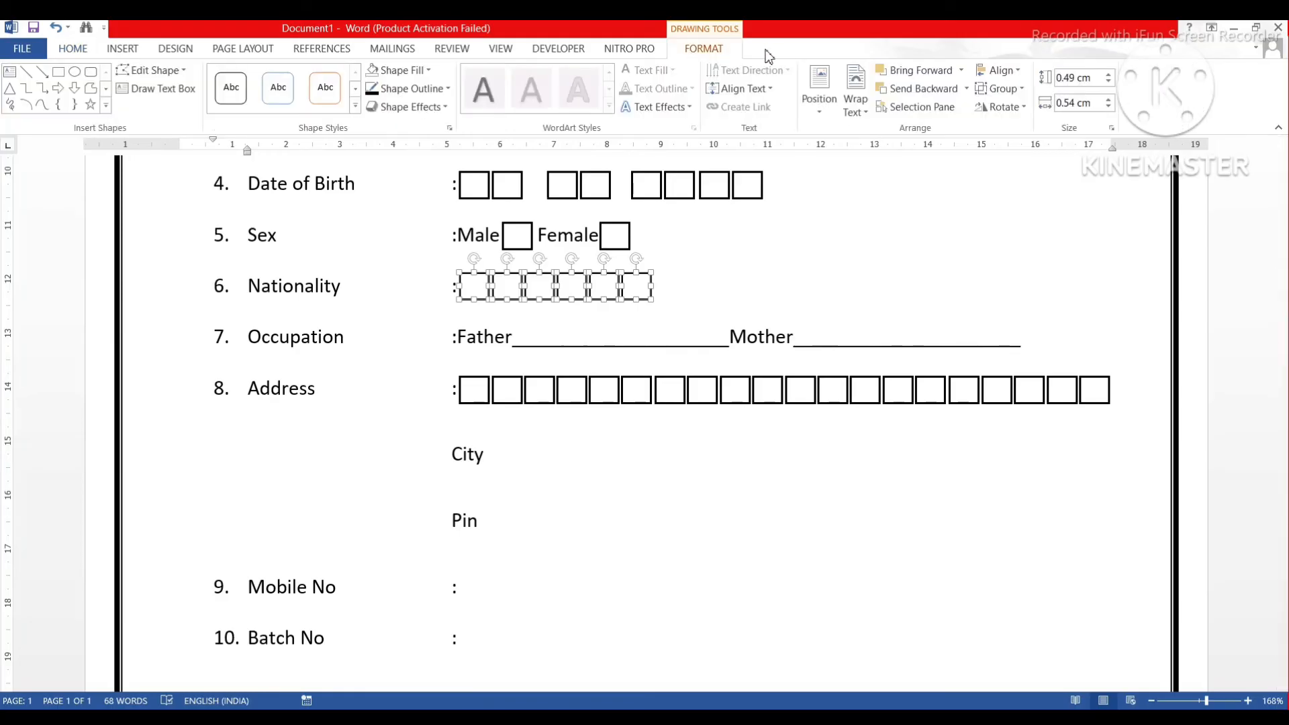
click(1004, 90)
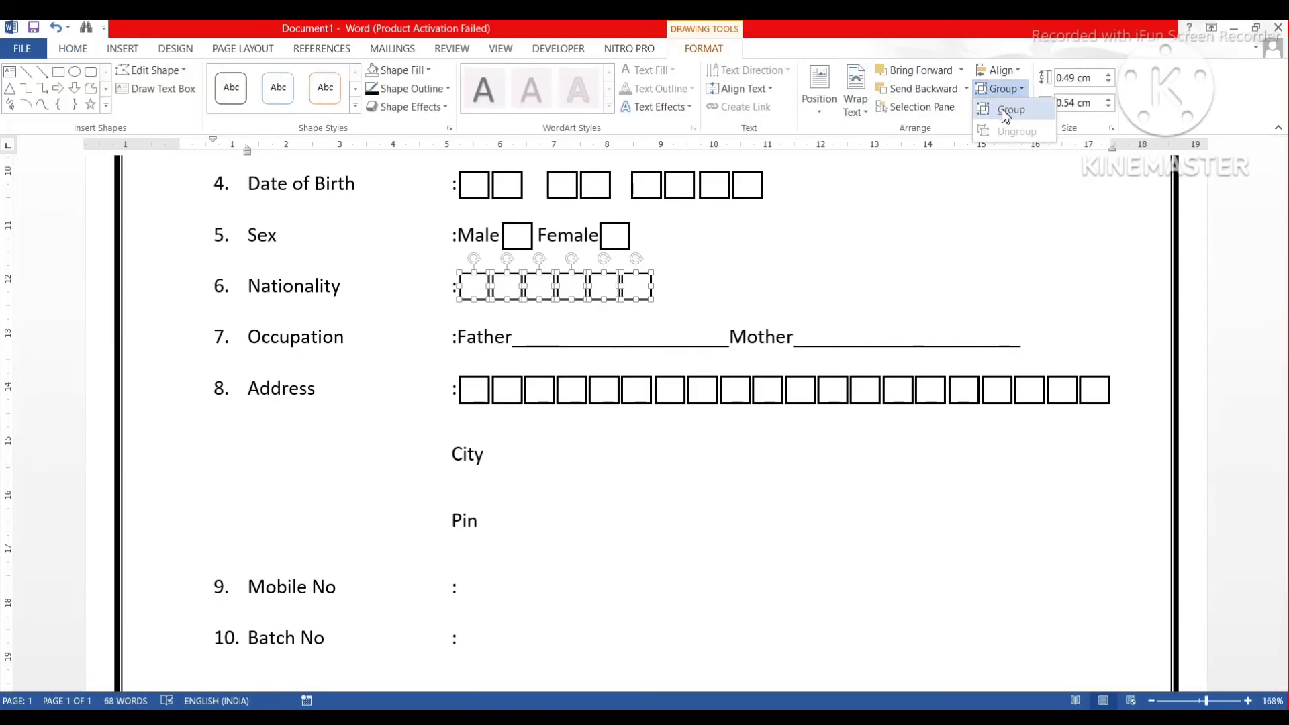
click(1002, 109)
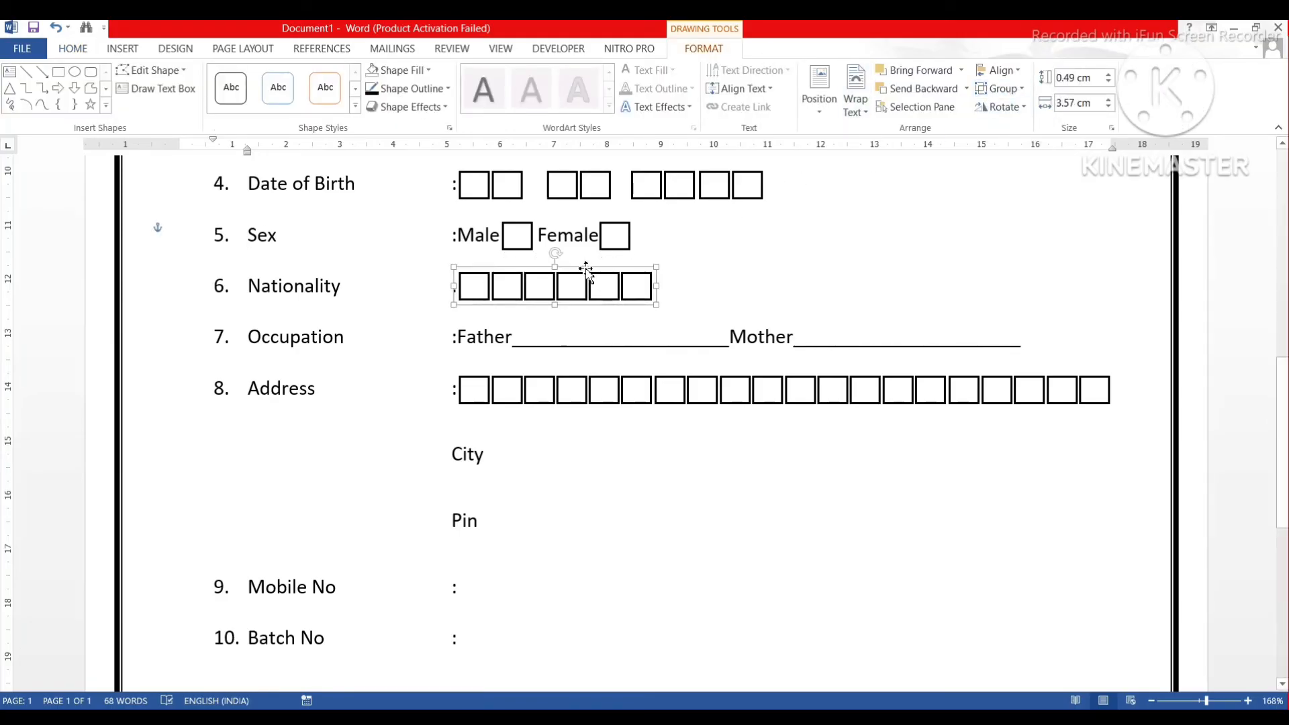
Copy the six-box row beside City and again beside Pin, nudging the Pin row down.
drag(586, 270, 613, 433)
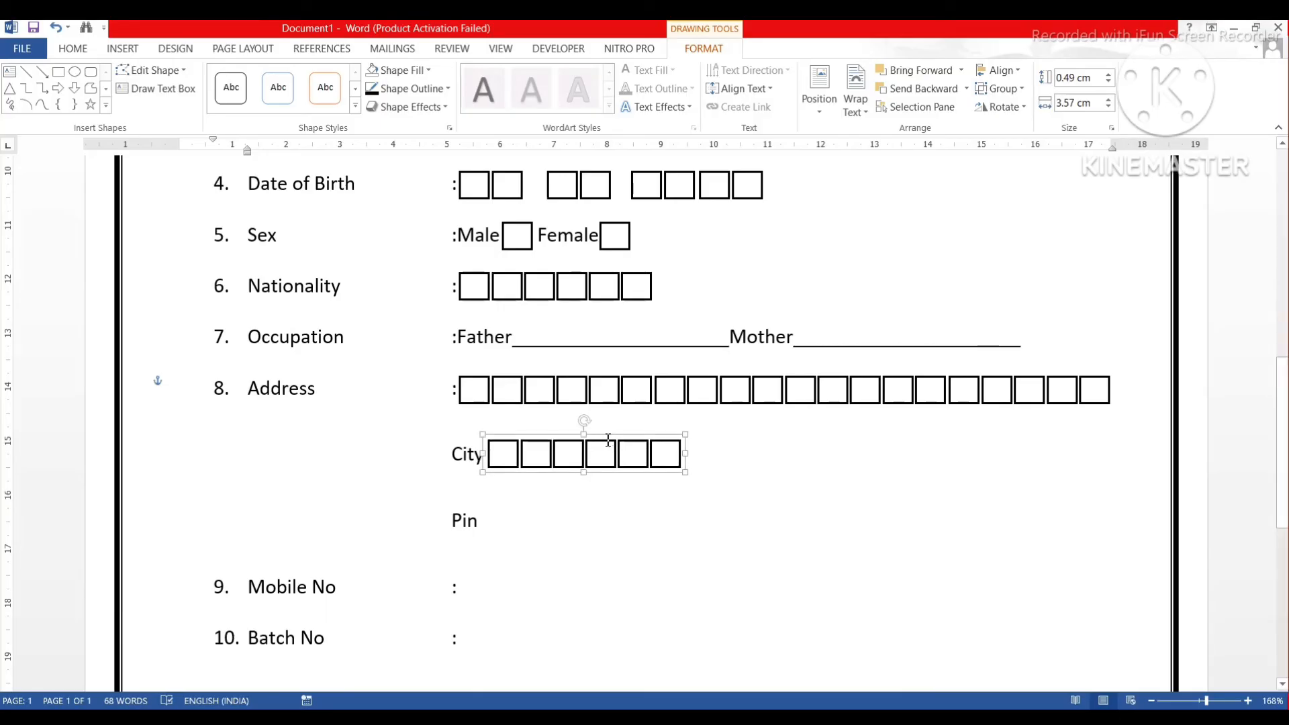
drag(612, 444, 607, 497)
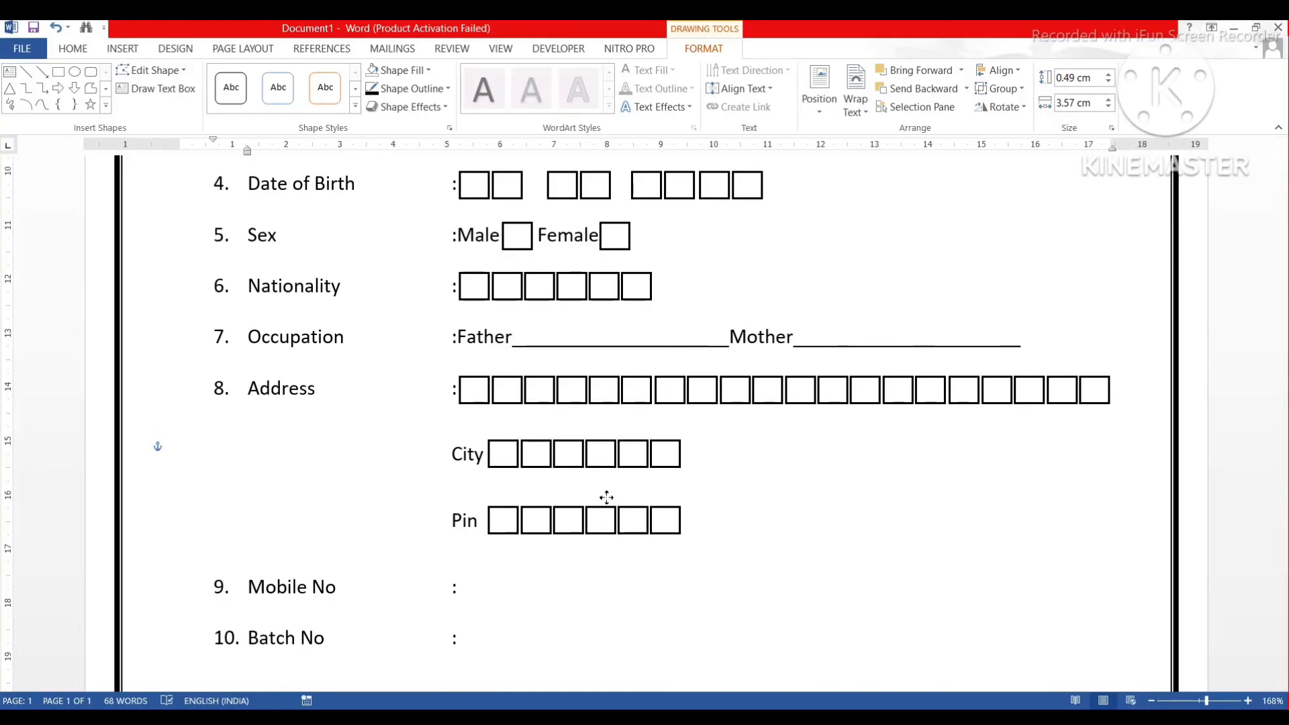
click(606, 497)
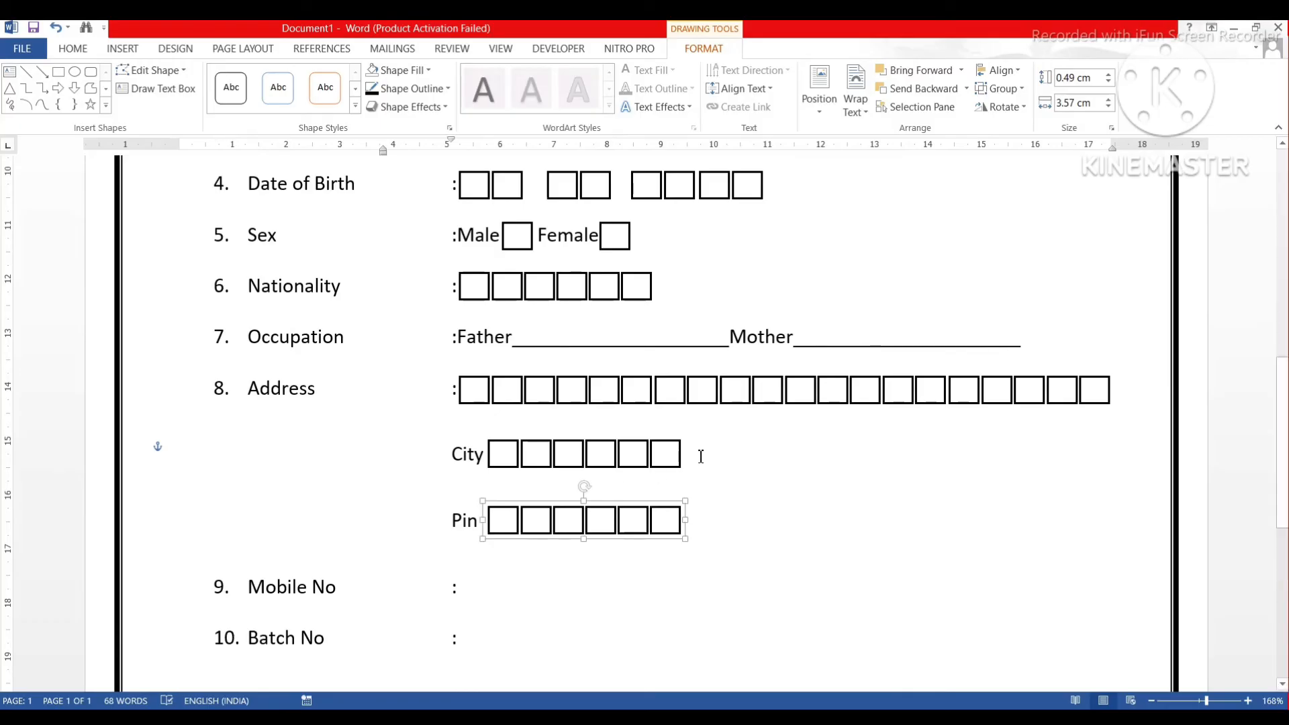
key(Down)
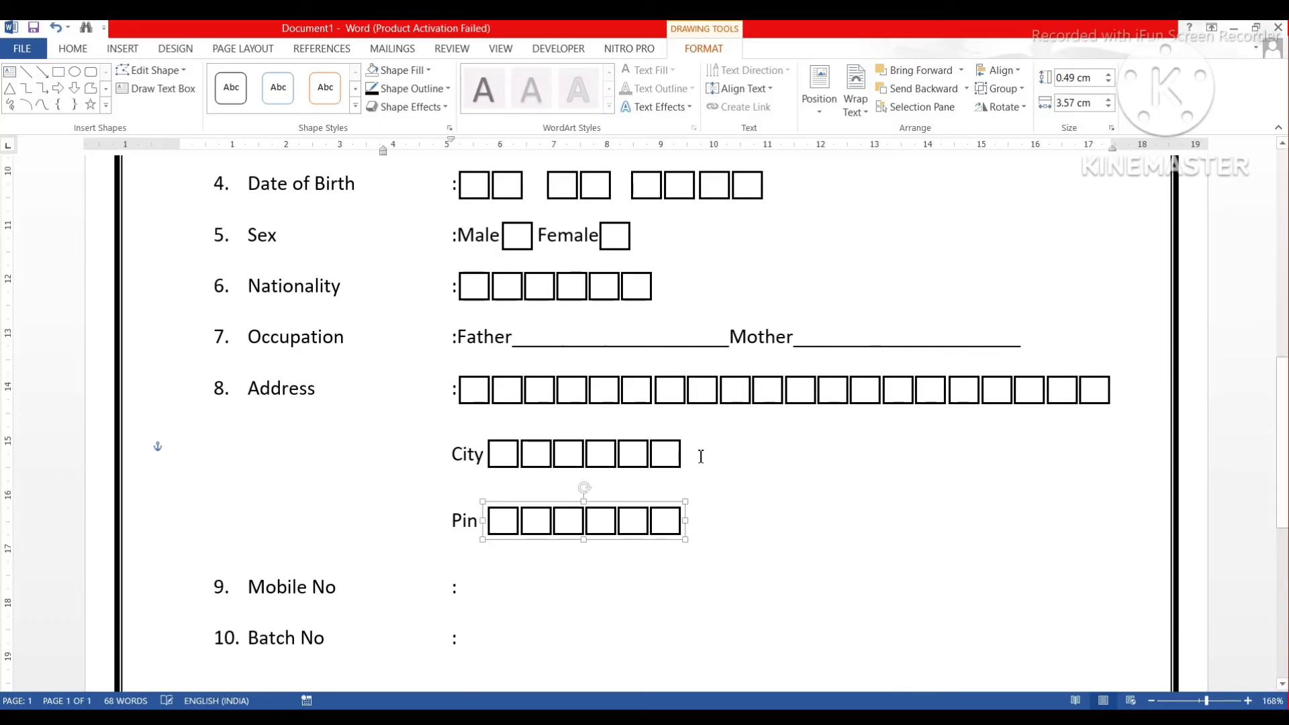
Type a 'State' label after the City boxes and tab it to the right.
click(722, 451)
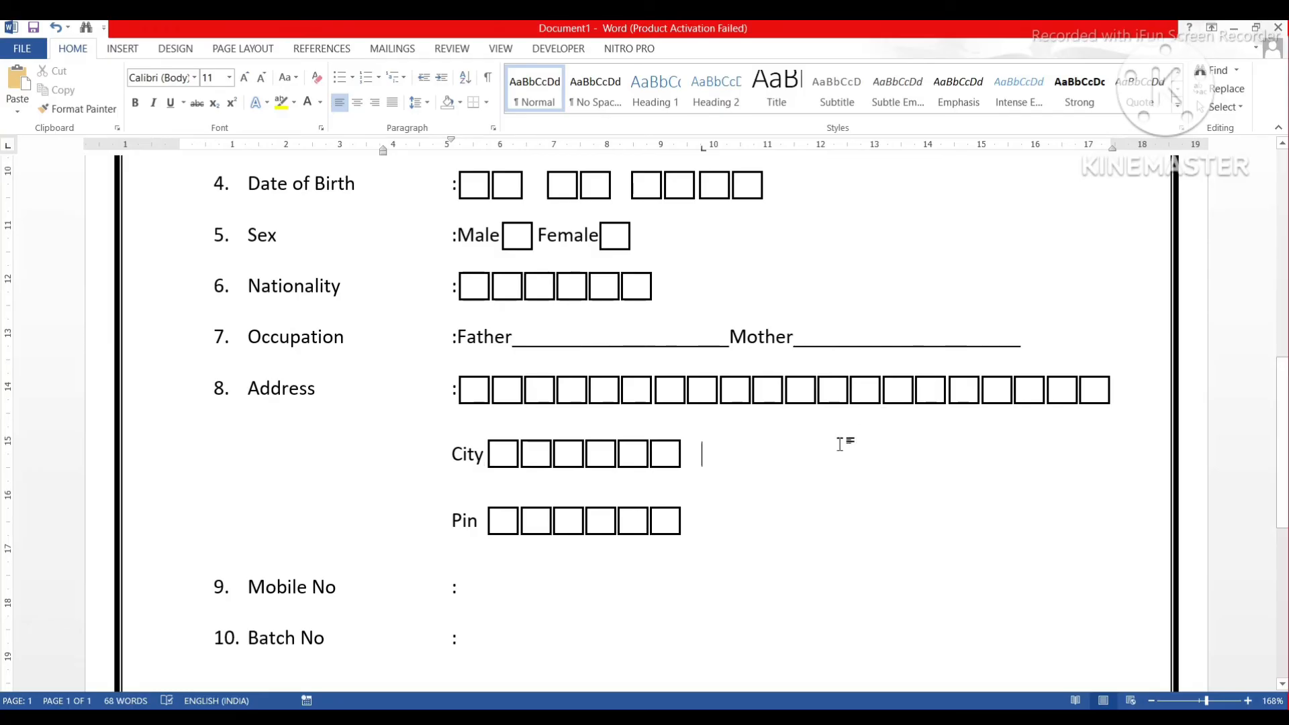
text(State)
key(Tab)
key(Tab)
key(Tab)
key(Tab)
Copy the City boxes twice beside the State label, forming a row of about ten boxes.
click(596, 444)
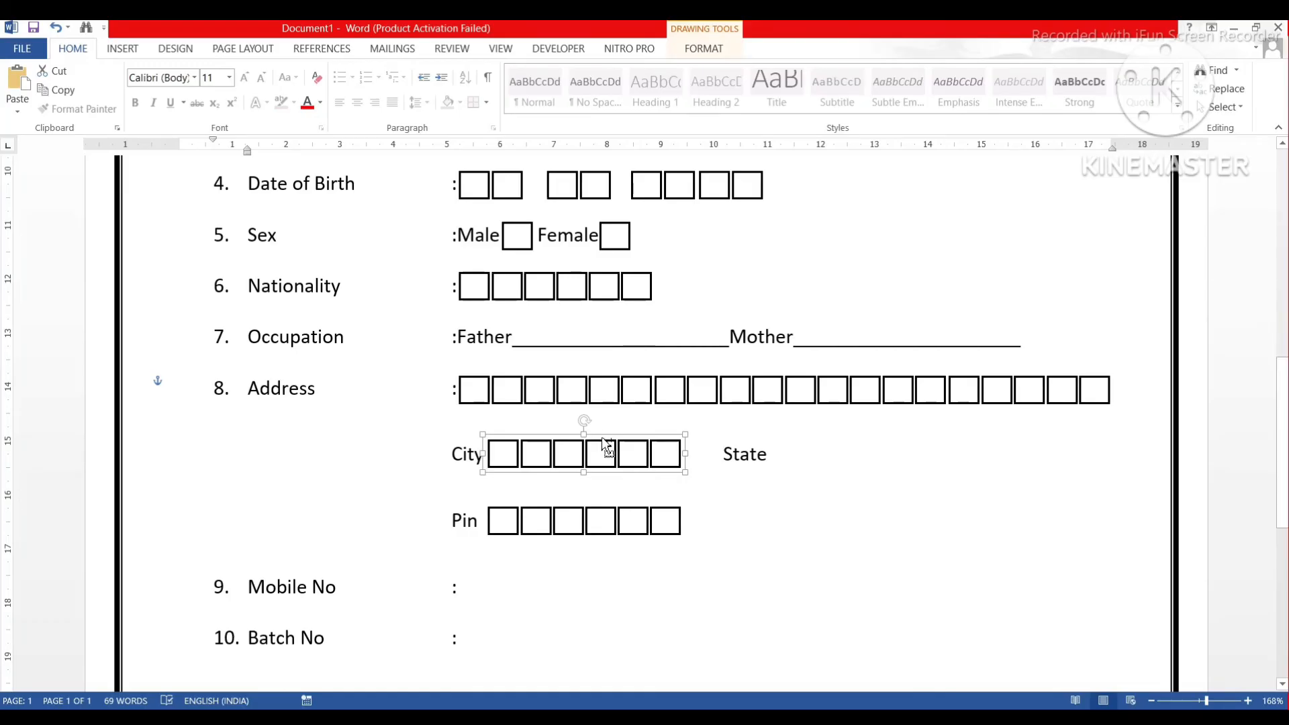
drag(601, 438, 883, 437)
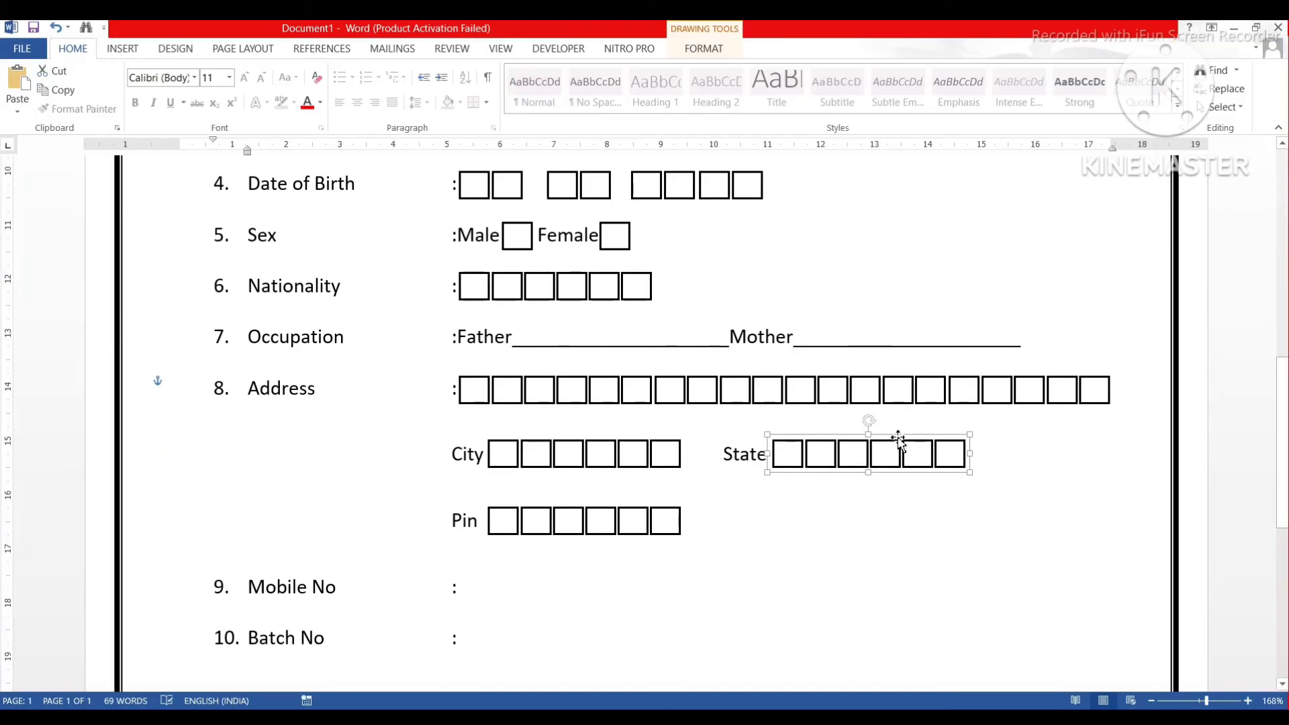
drag(904, 445, 1026, 439)
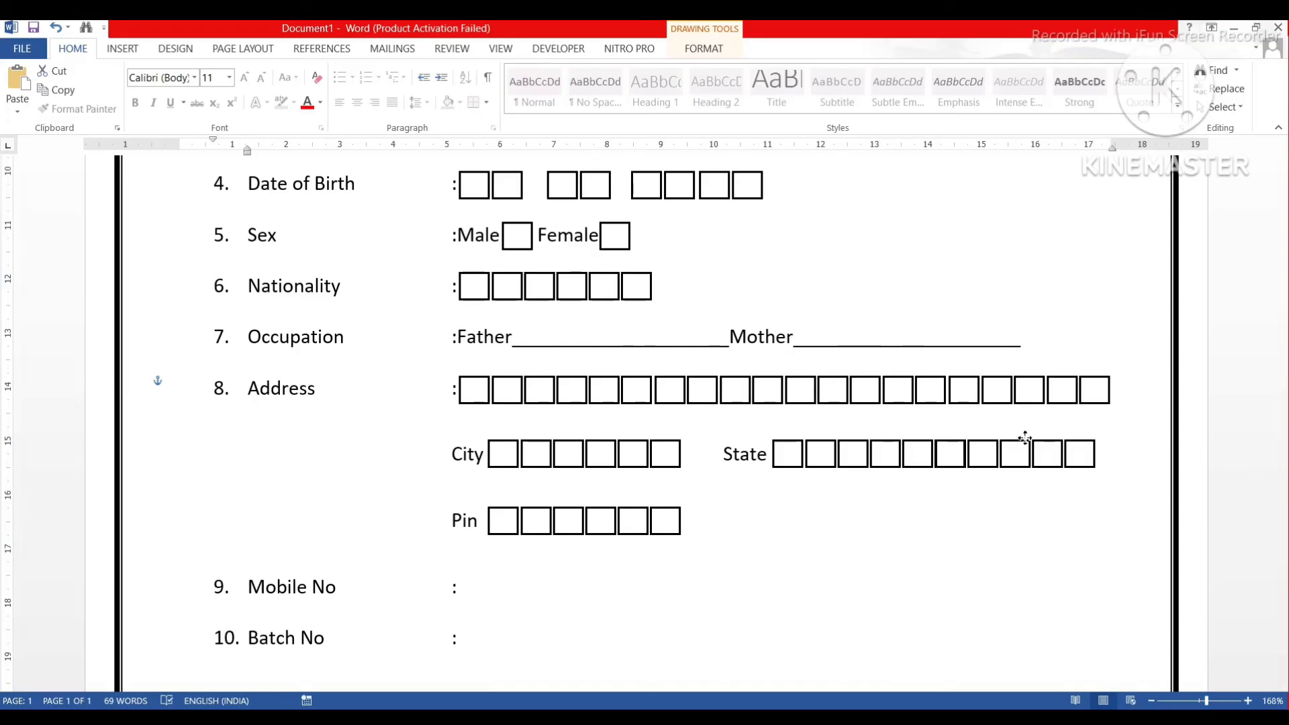
click(807, 503)
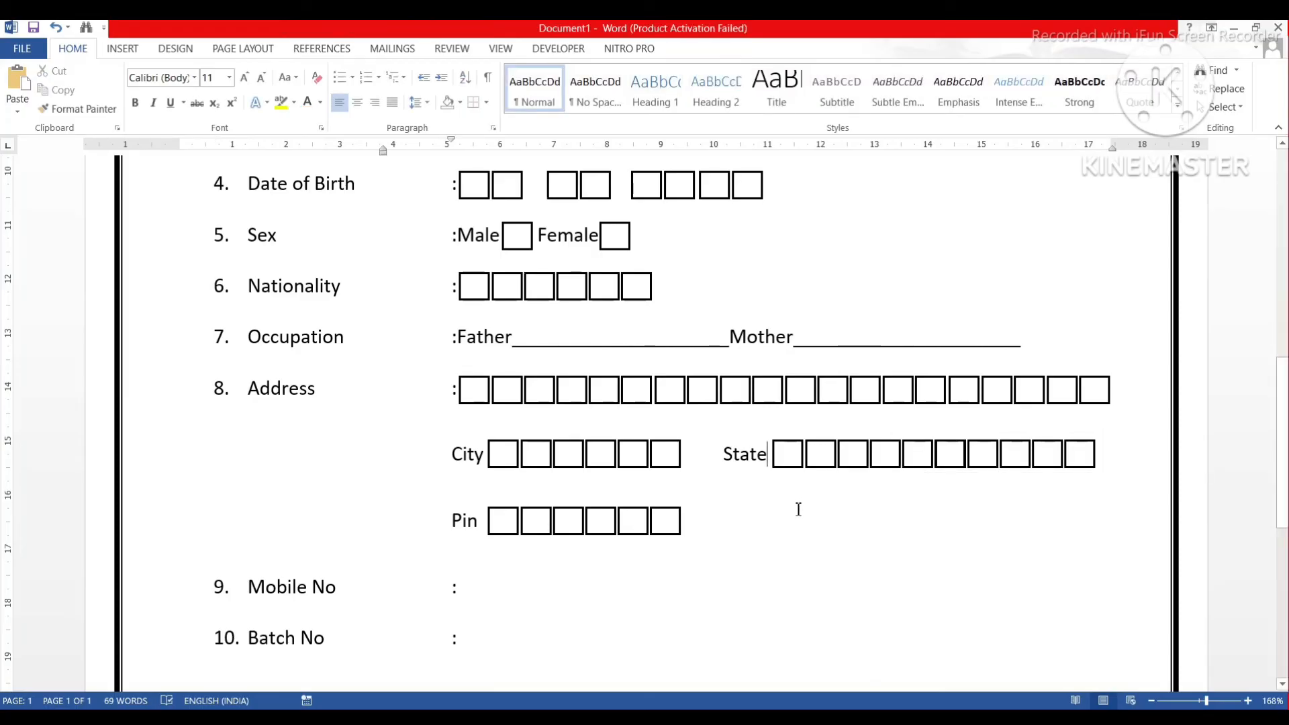
scroll(762, 562, down, 1)
scroll(762, 562, down, 1)
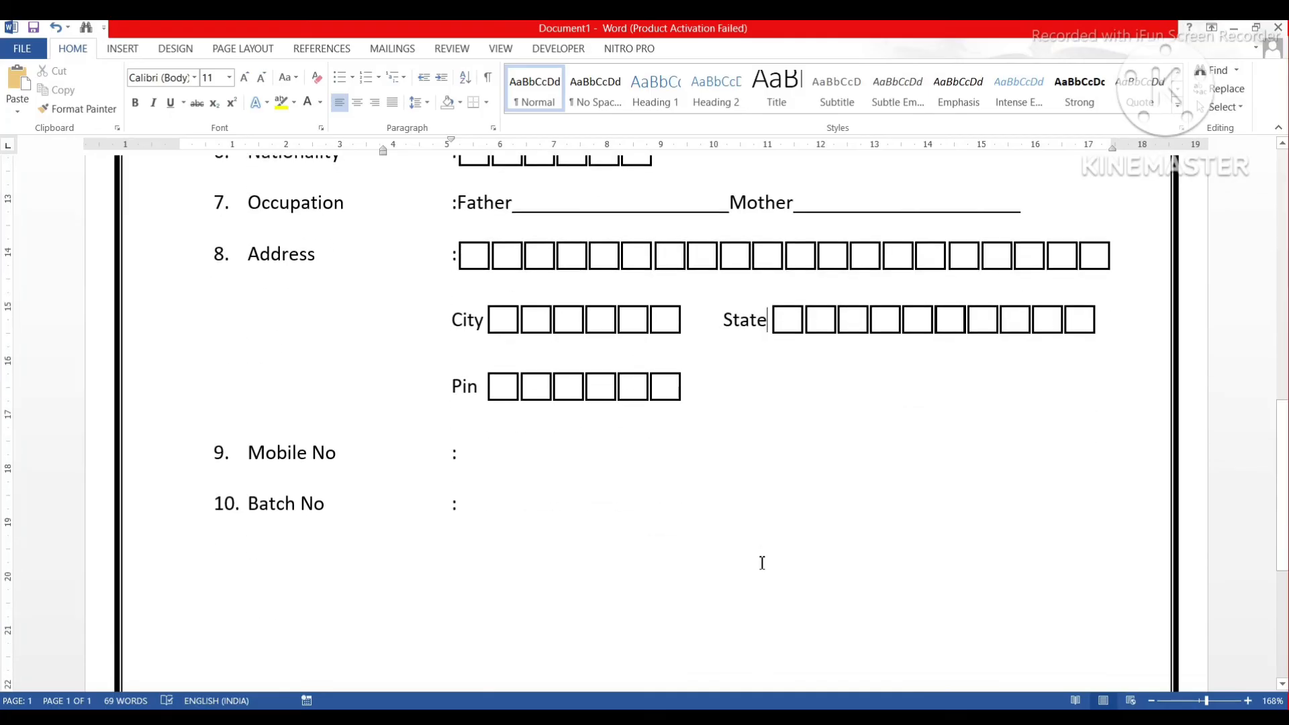
scroll(749, 510, up, 5)
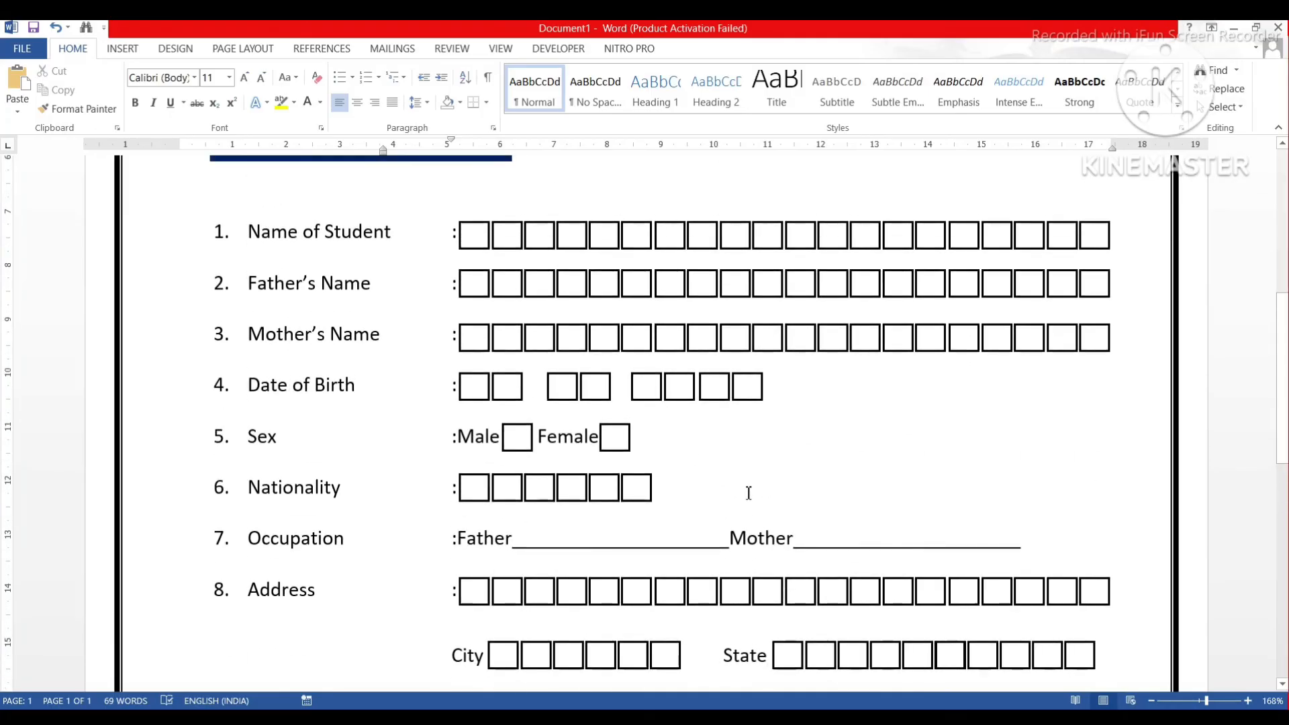
scroll(749, 494, down, 7)
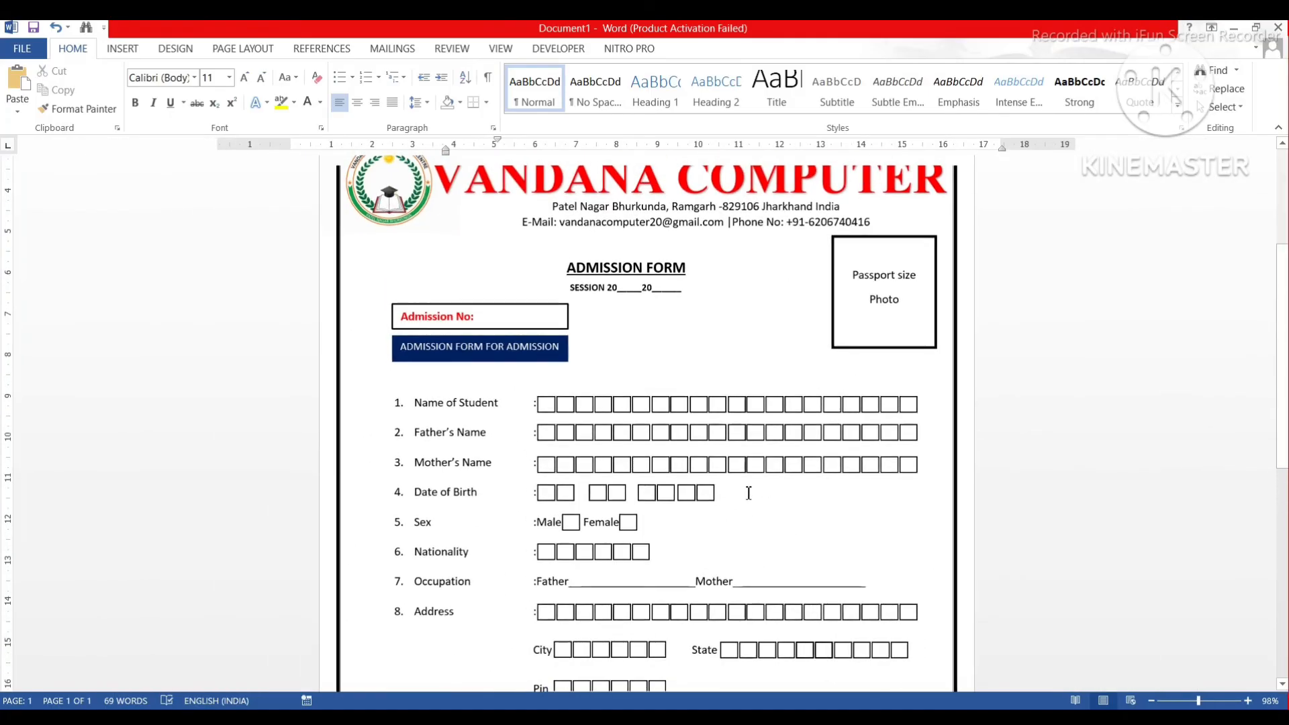
scroll(747, 333, down, 6)
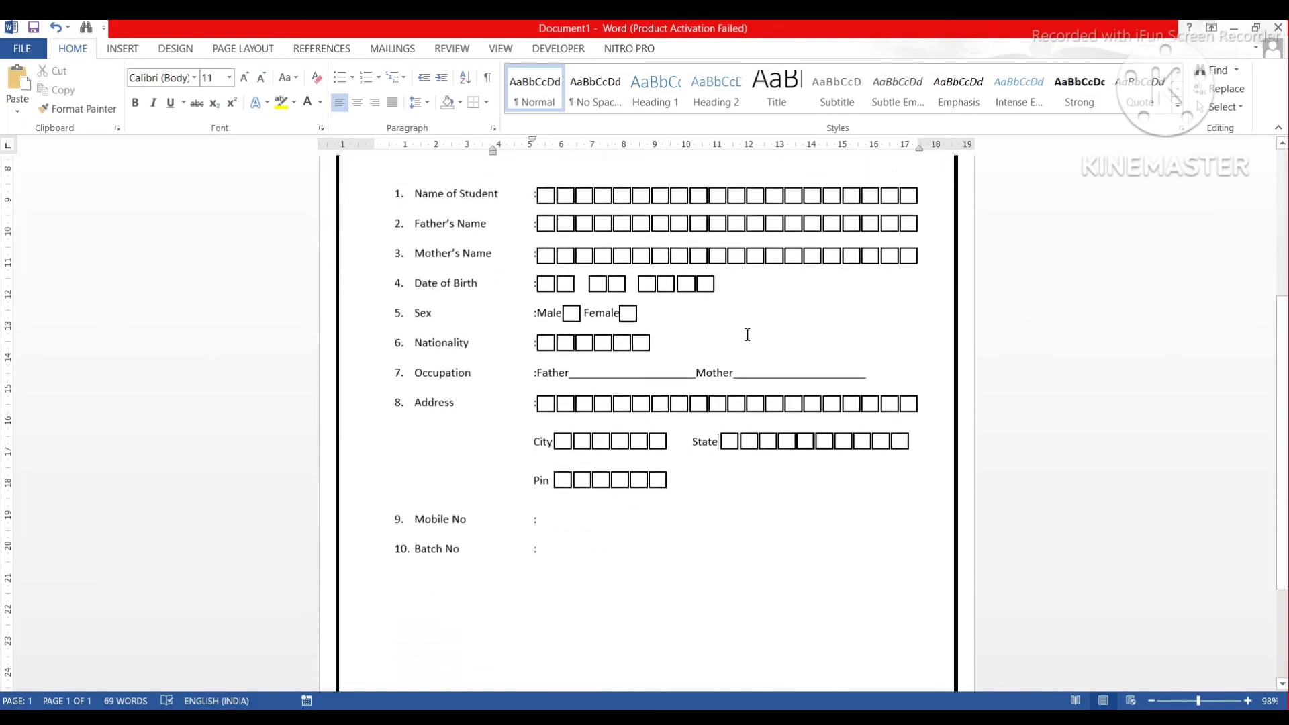
scroll(747, 334, up, 12)
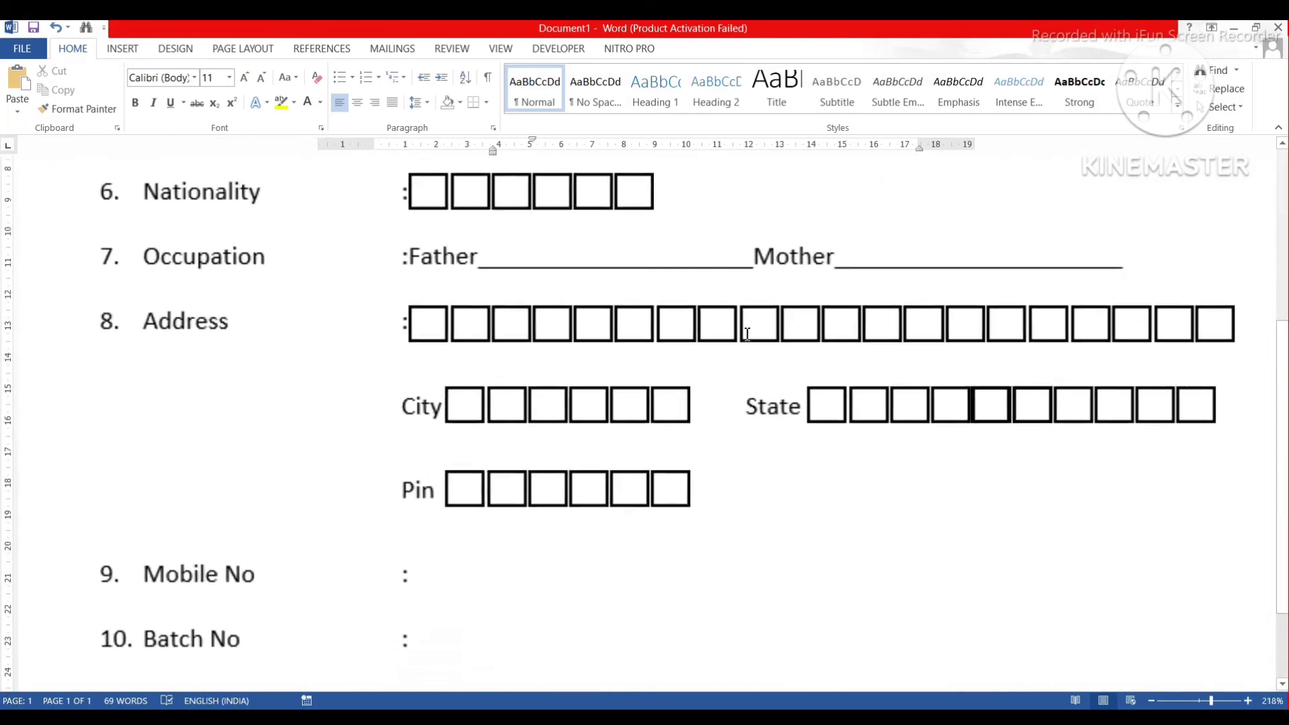
scroll(529, 547, down, 3)
scroll(588, 433, up, 2)
scroll(589, 430, up, 1)
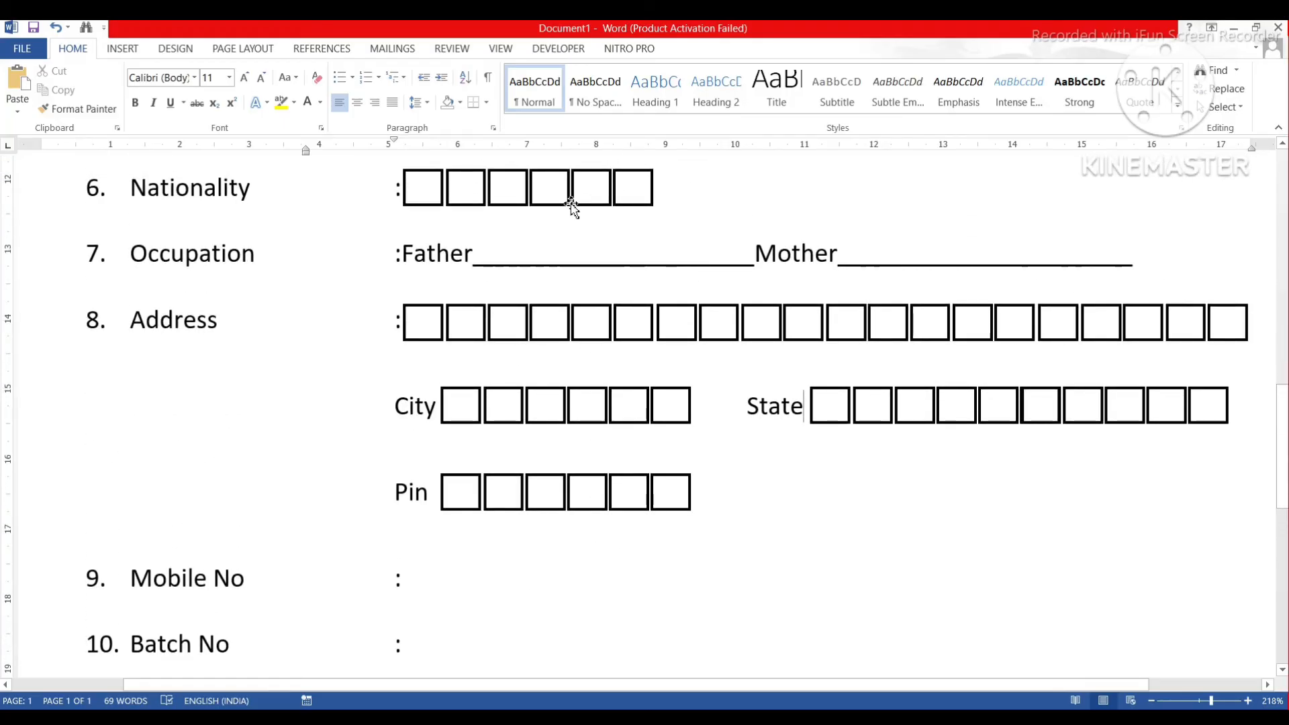
scroll(627, 305, up, 3)
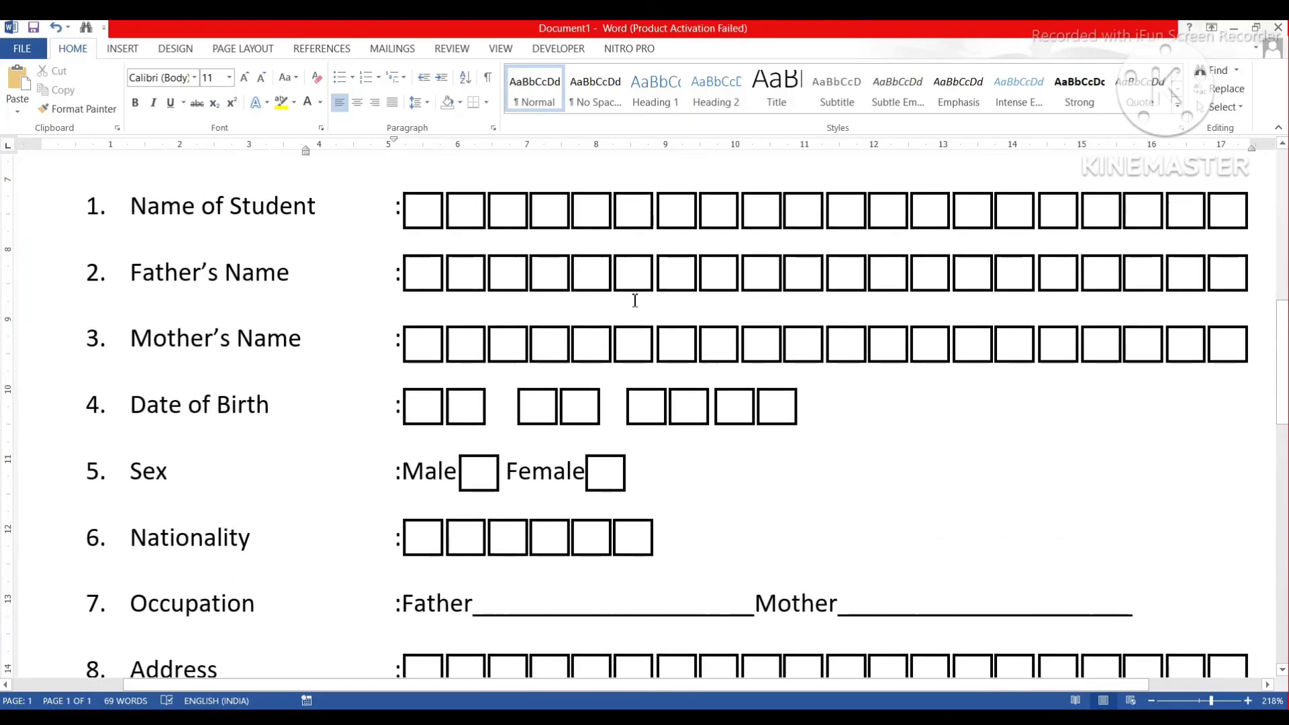
Copy the Name of Student box row down to Mobile No and ungroup it.
click(654, 199)
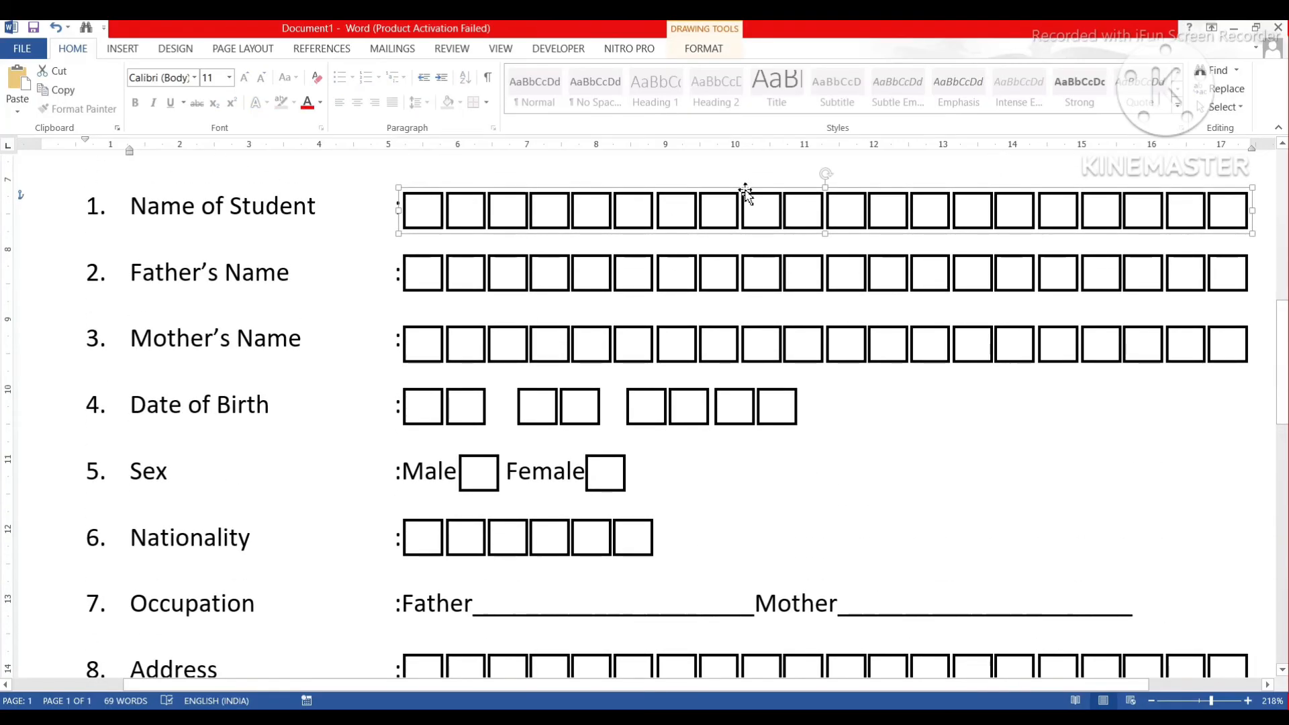
drag(747, 201, 733, 606)
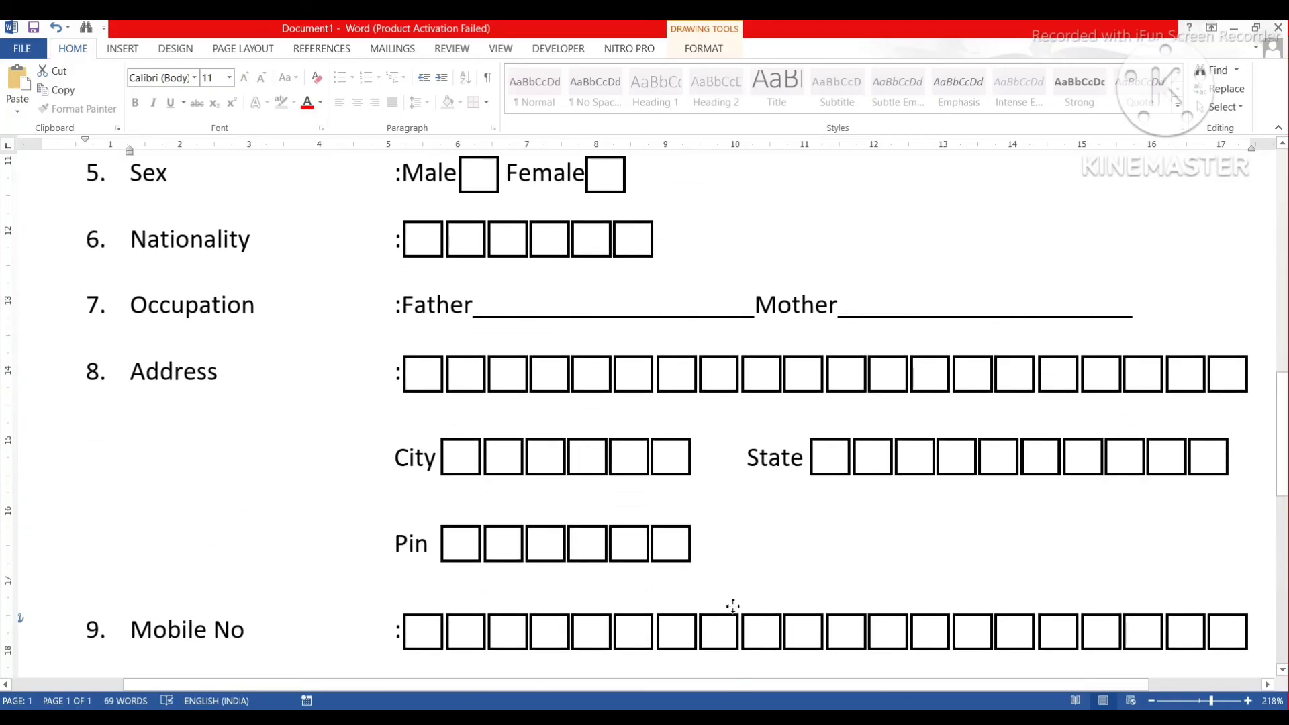
click(734, 607)
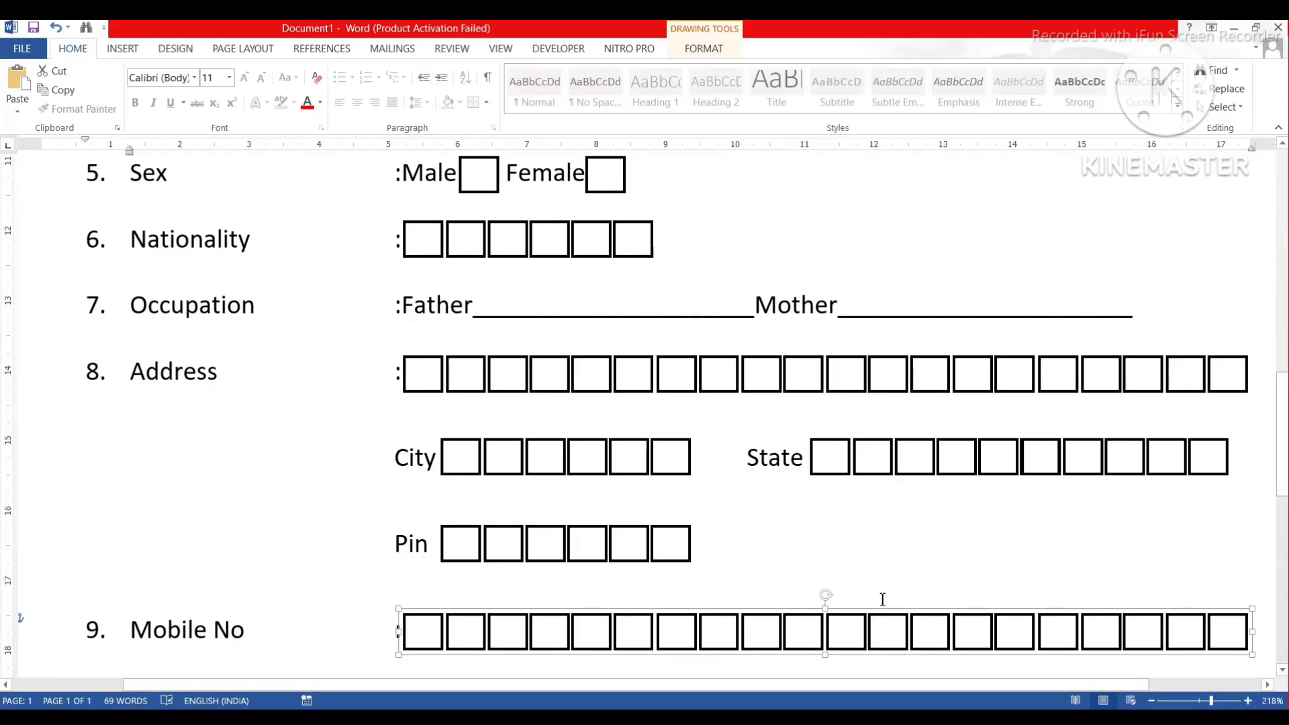
right_click(880, 628)
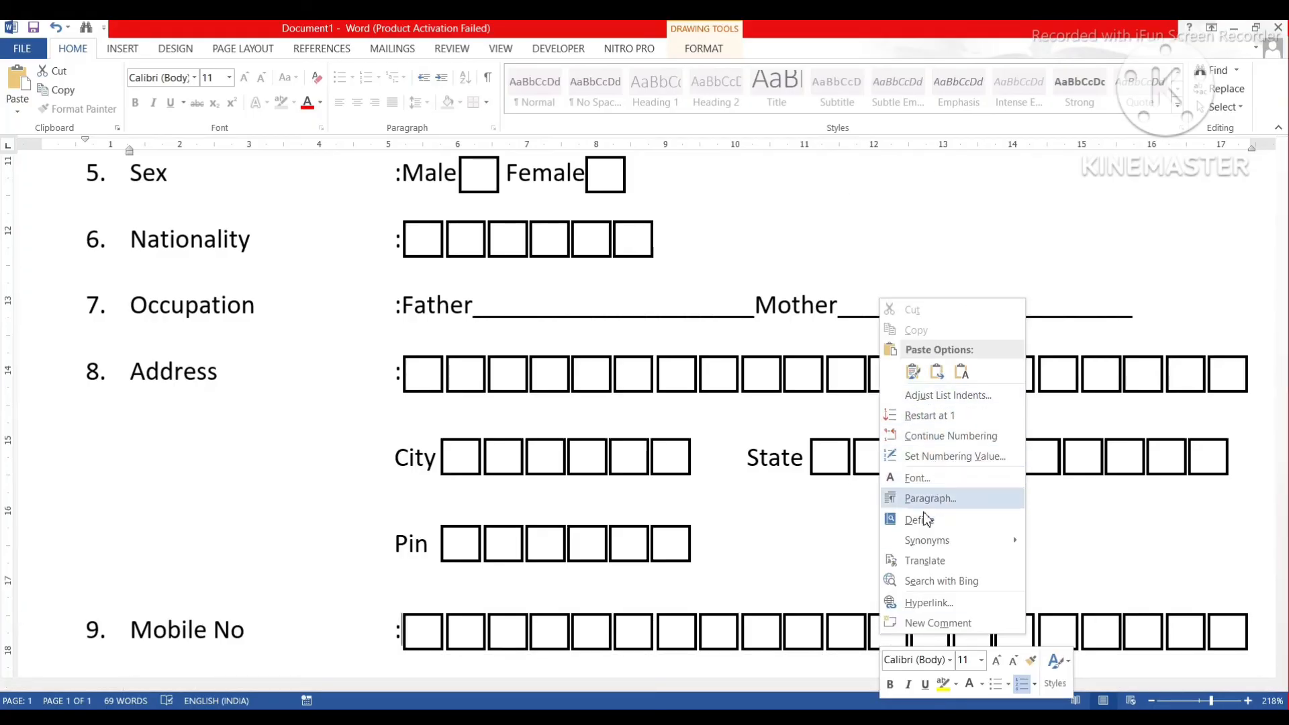
right_click(833, 621)
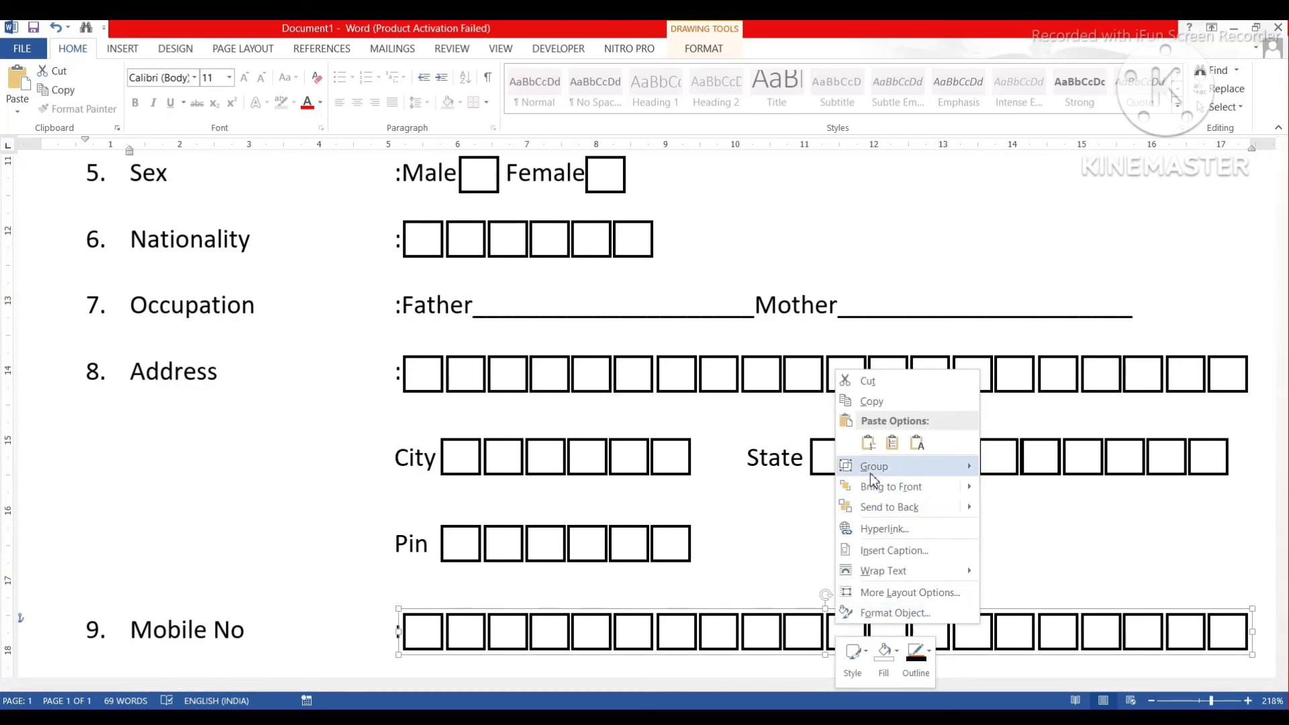
mouse_move(876, 464)
click(1003, 493)
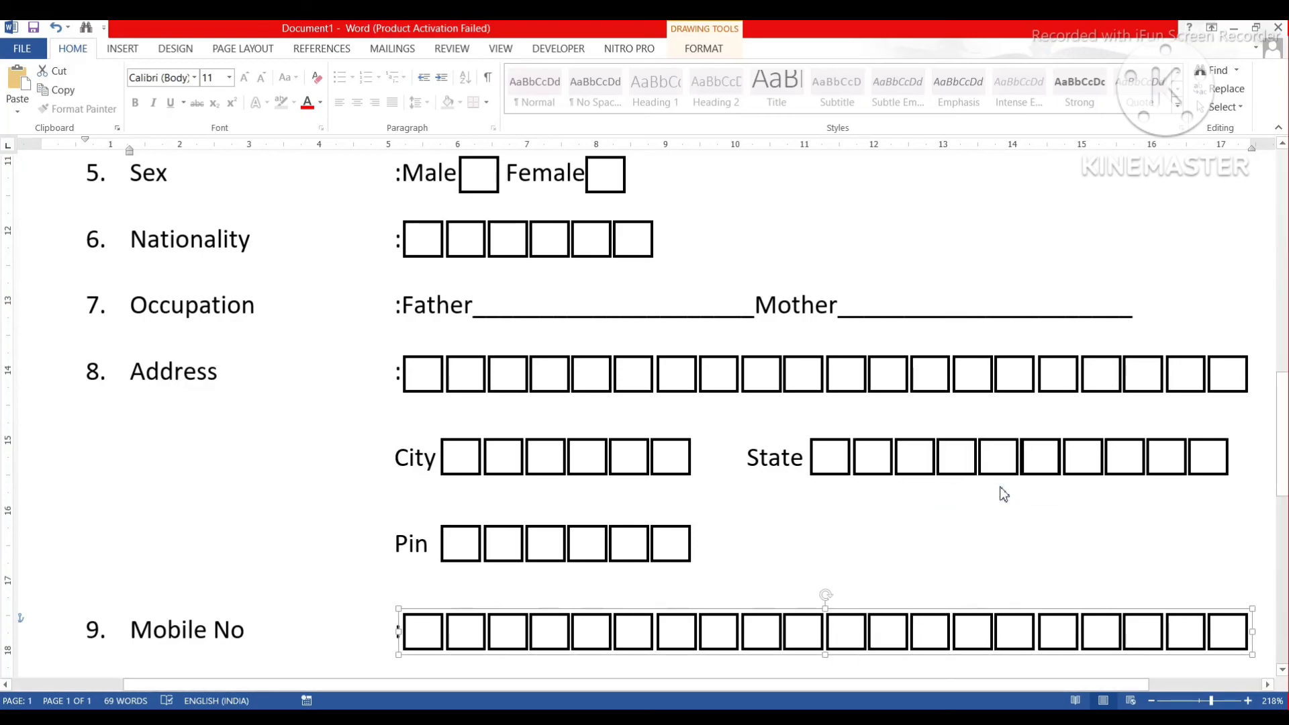
Delete four boxes from the end of the Mobile No row.
scroll(1133, 575, down, 1)
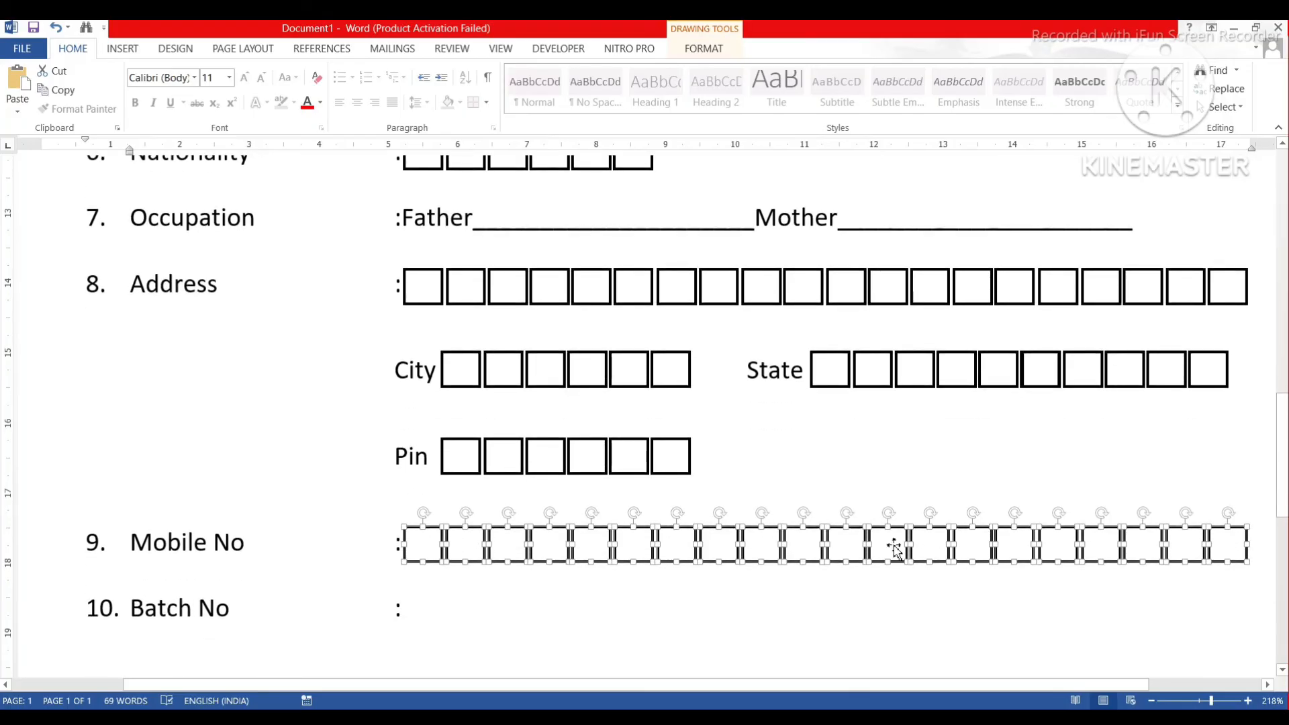
click(1215, 576)
click(1237, 529)
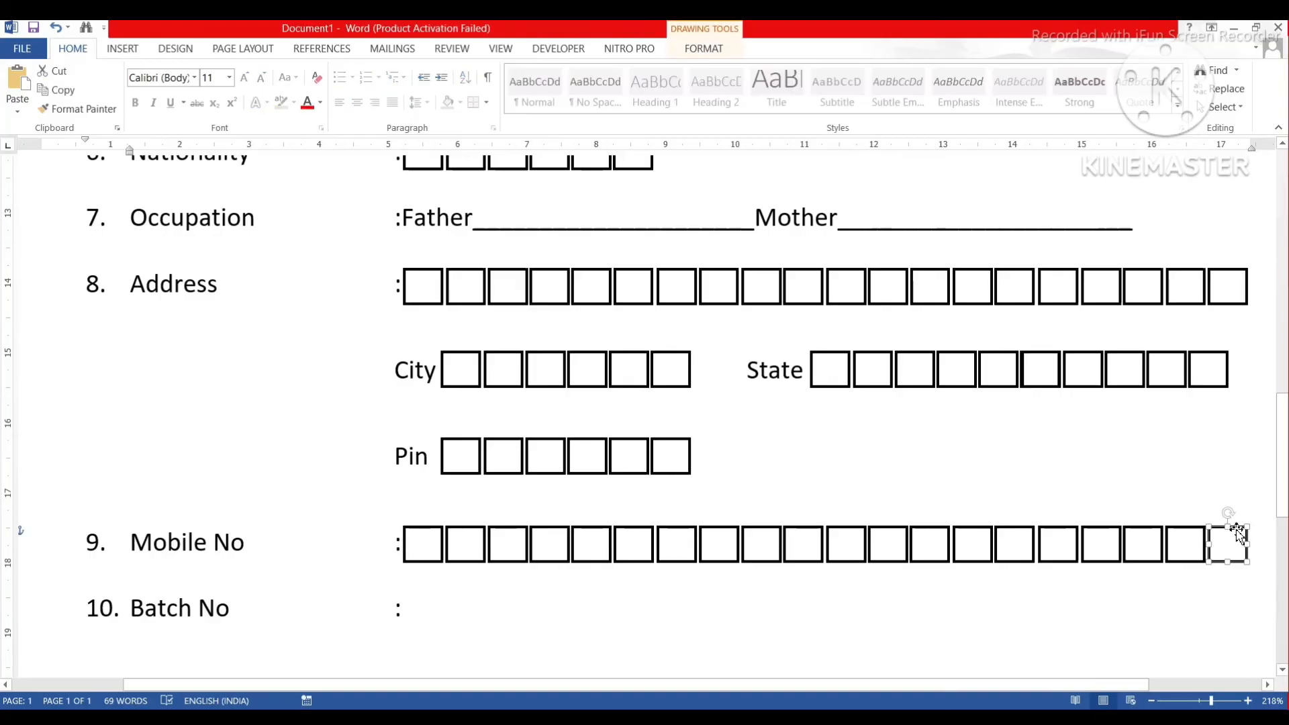
key(Delete)
click(1185, 537)
key(Delete)
click(1150, 532)
key(Delete)
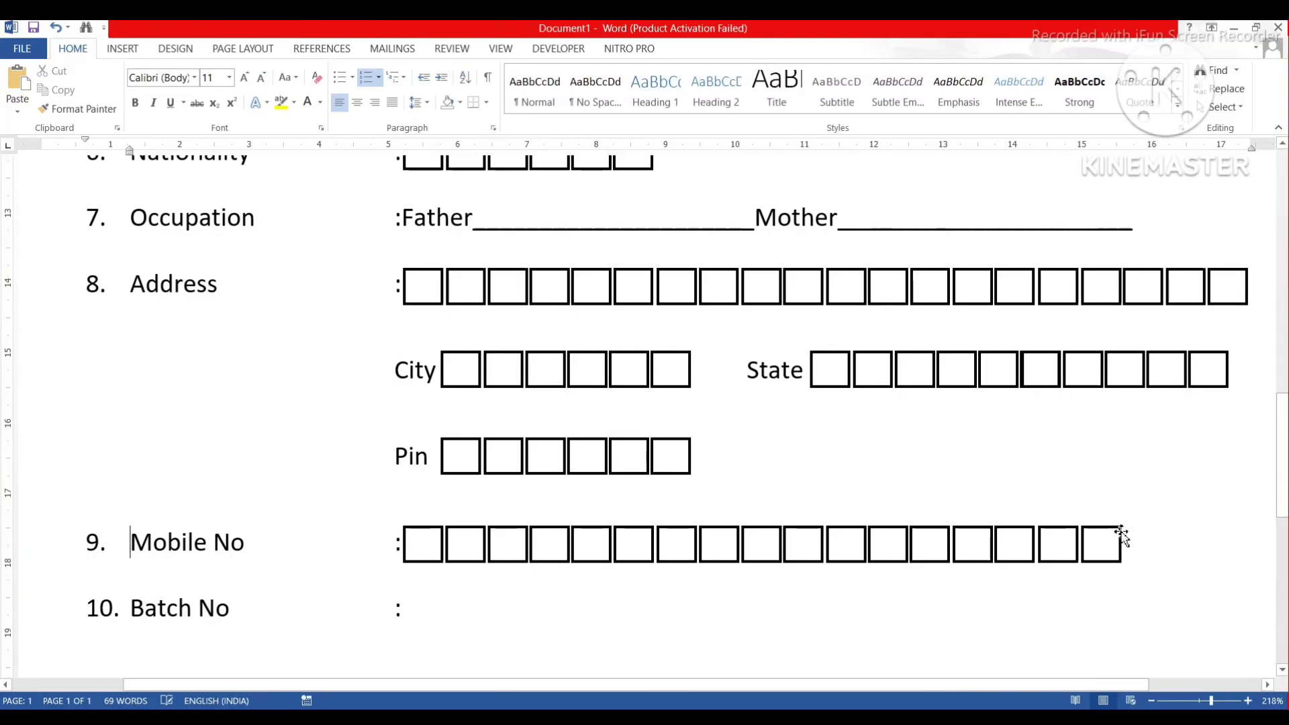
click(1103, 531)
key(Delete)
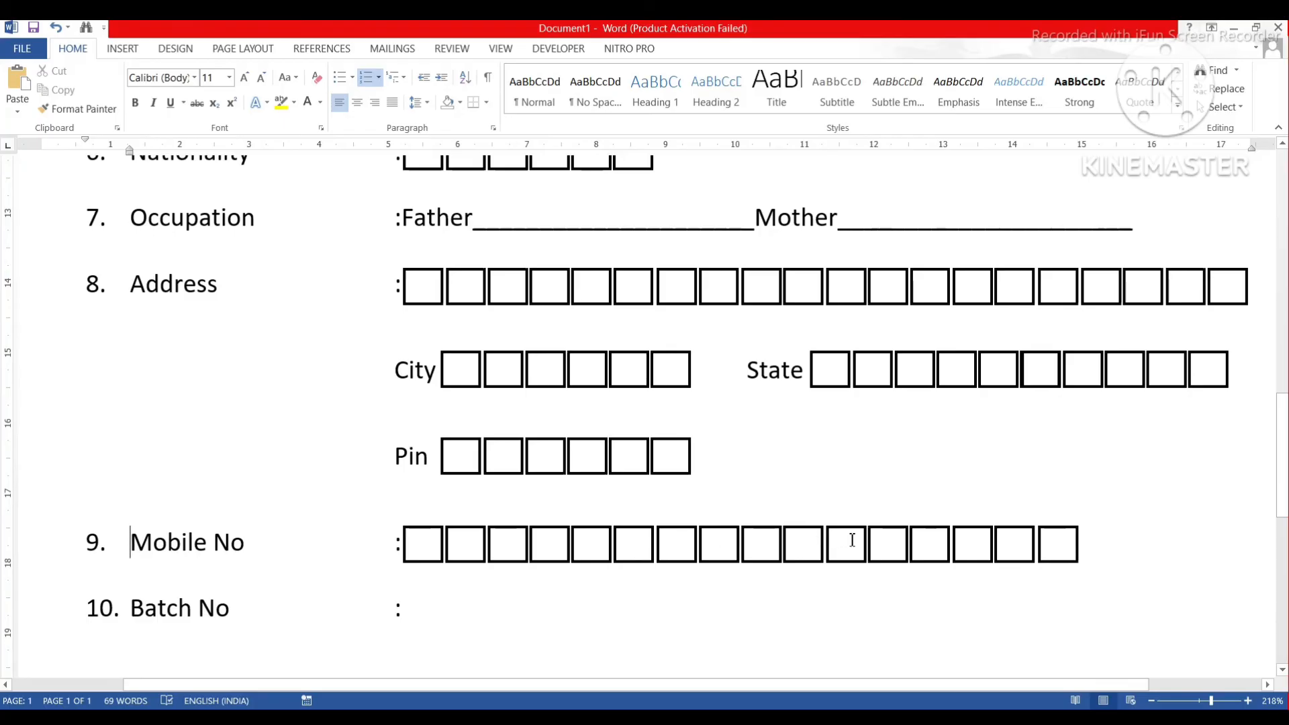
Remove four more surplus boxes, leaving eleven Mobile No boxes.
click(887, 538)
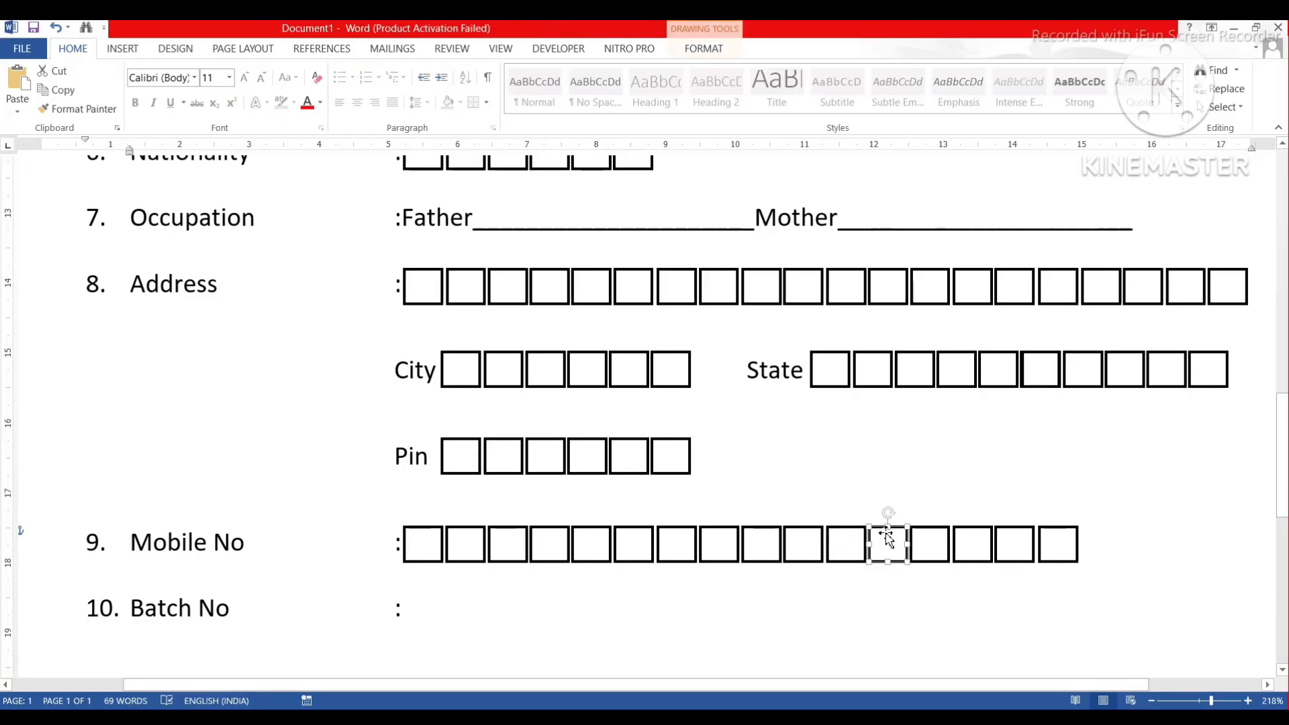
key(Delete)
click(927, 531)
key(Delete)
key(Delete)
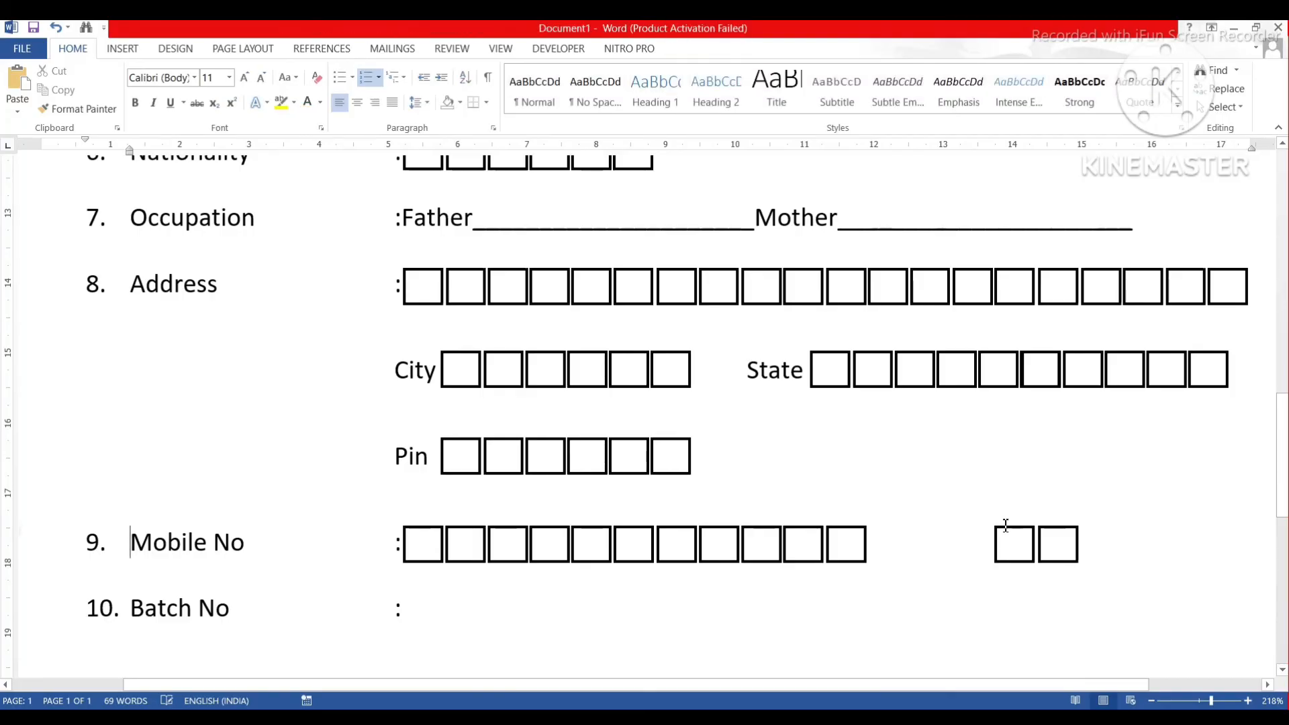
click(1010, 529)
key(Delete)
click(1057, 530)
key(Delete)
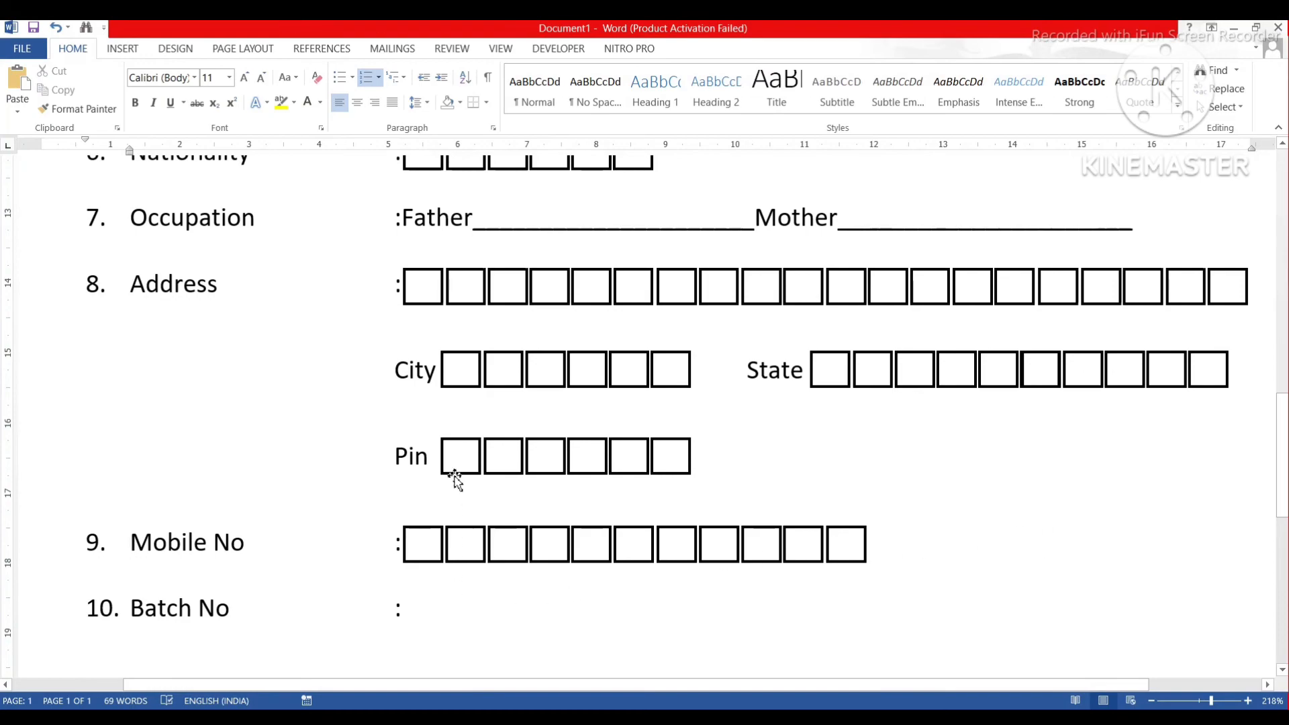
scroll(455, 448, up, 4)
scroll(455, 450, down, 5)
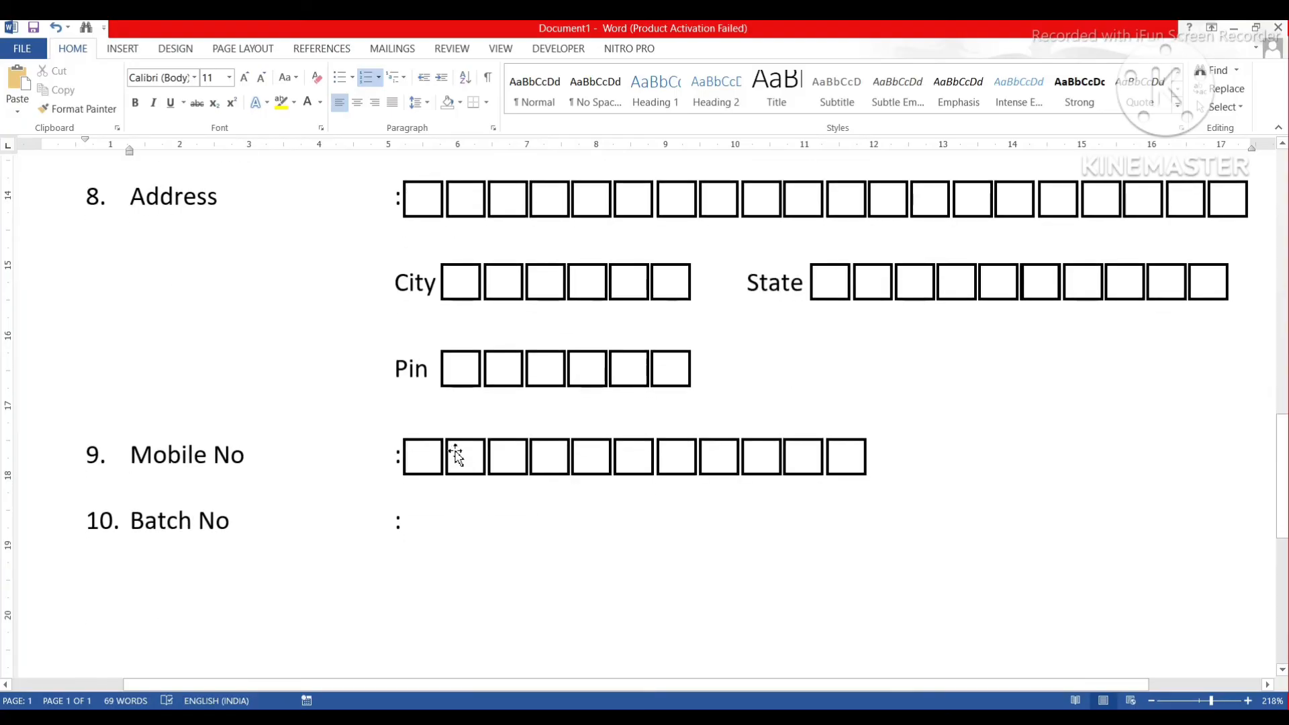
Copy the six Pin boxes to the Batch No line and nudge them up into line.
click(505, 359)
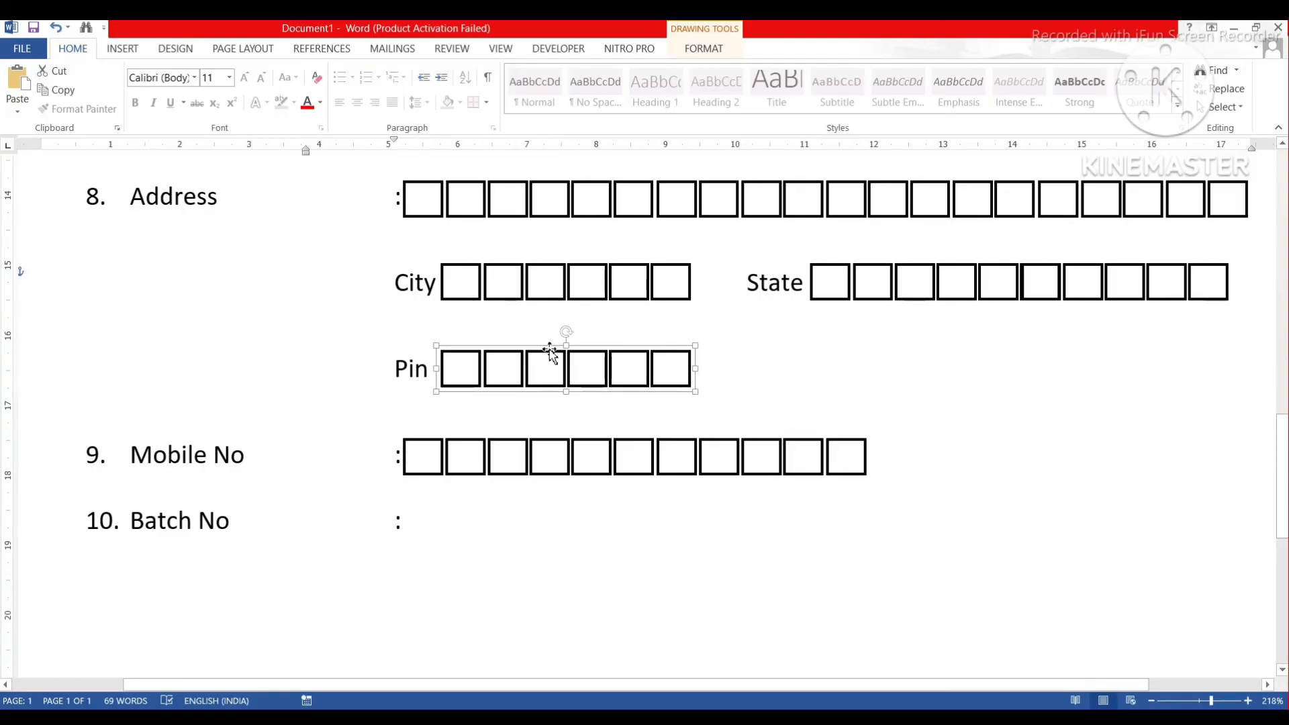
drag(555, 356, 513, 505)
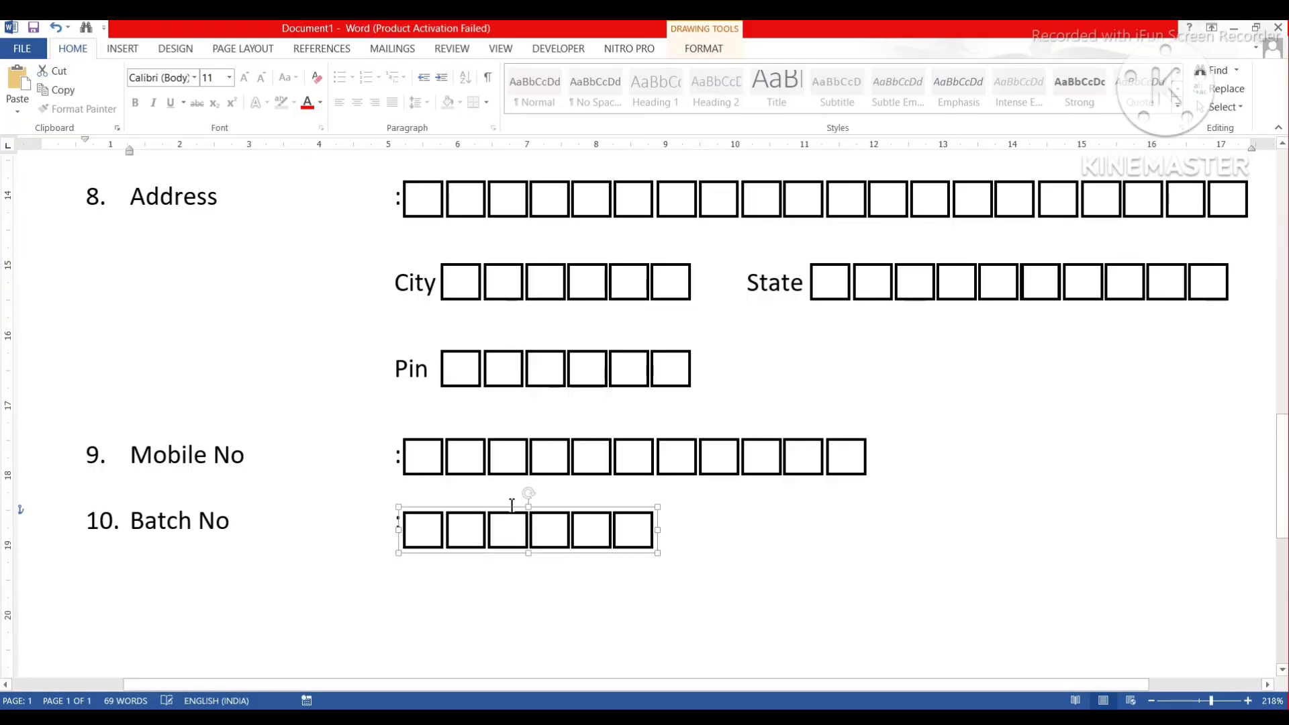
key(Up)
key(Up)
key(Up)
key(Up)
key(Up)
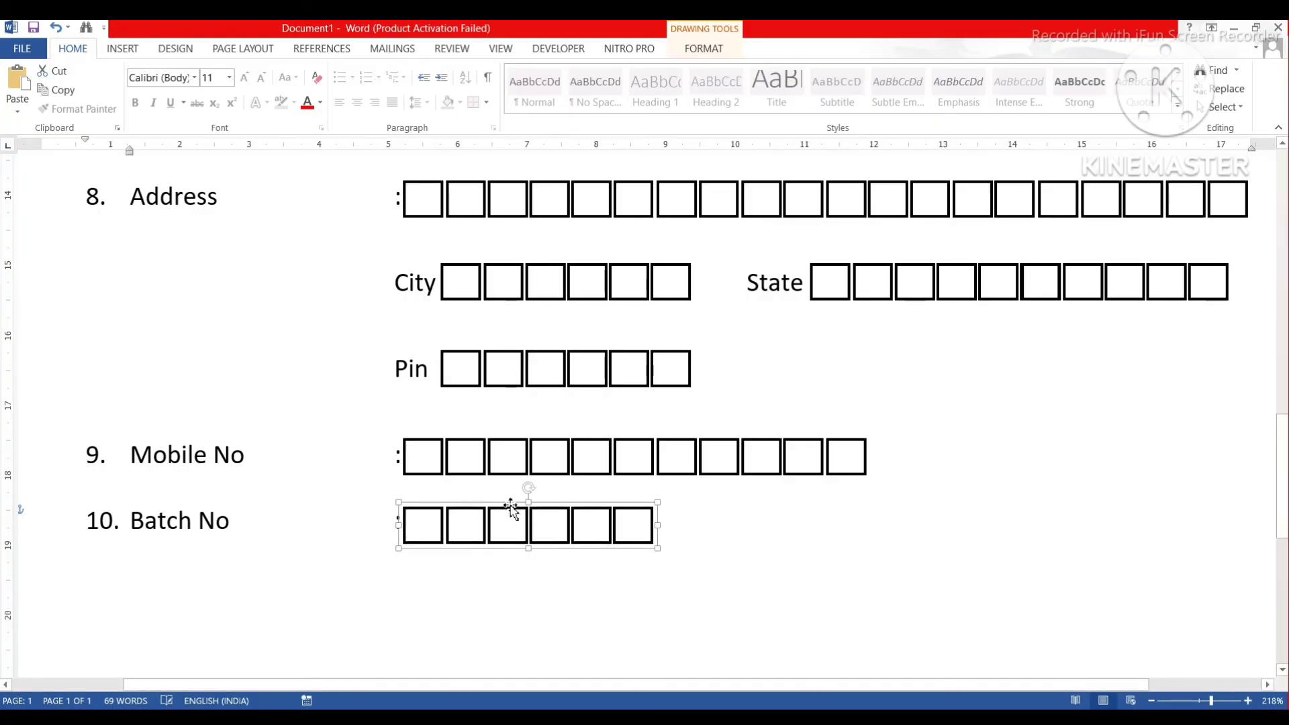
click(502, 592)
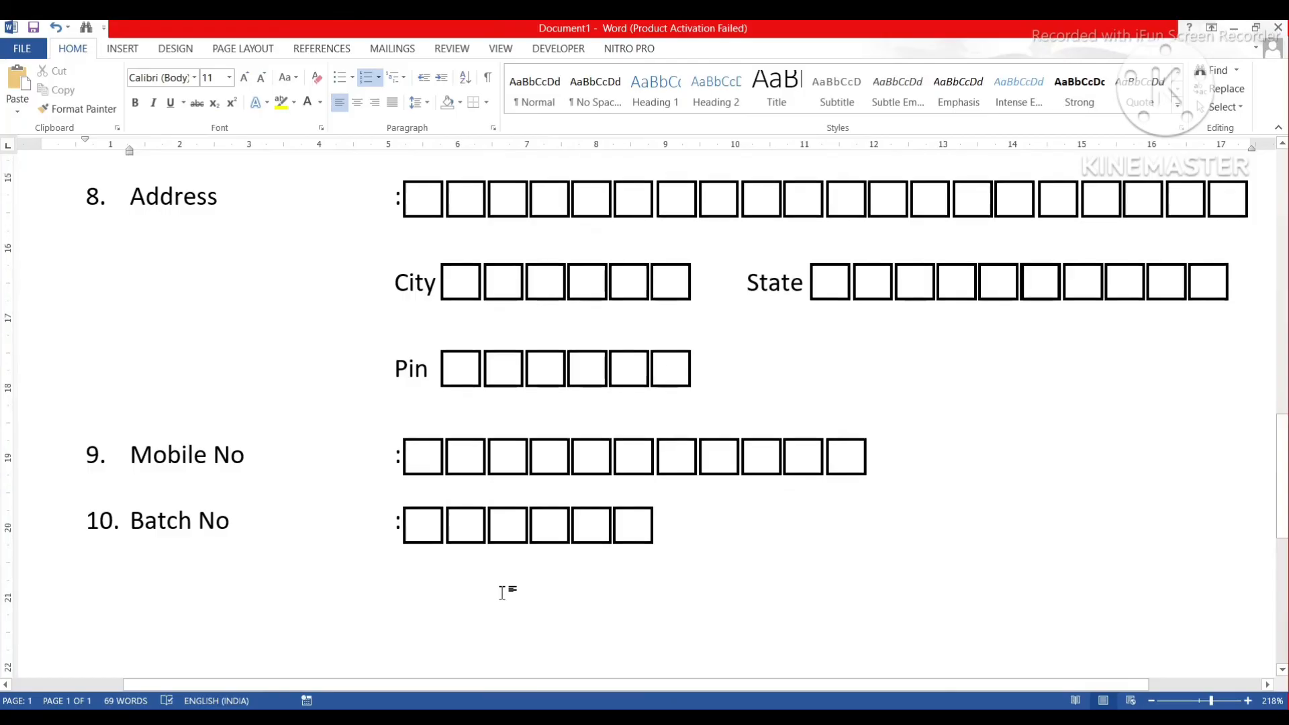
scroll(502, 593, down, 6)
Clear the list numbering on the empty line and add two blank lines above the numbered fields.
scroll(502, 592, up, 4)
scroll(503, 593, up, 1)
scroll(502, 593, down, 12)
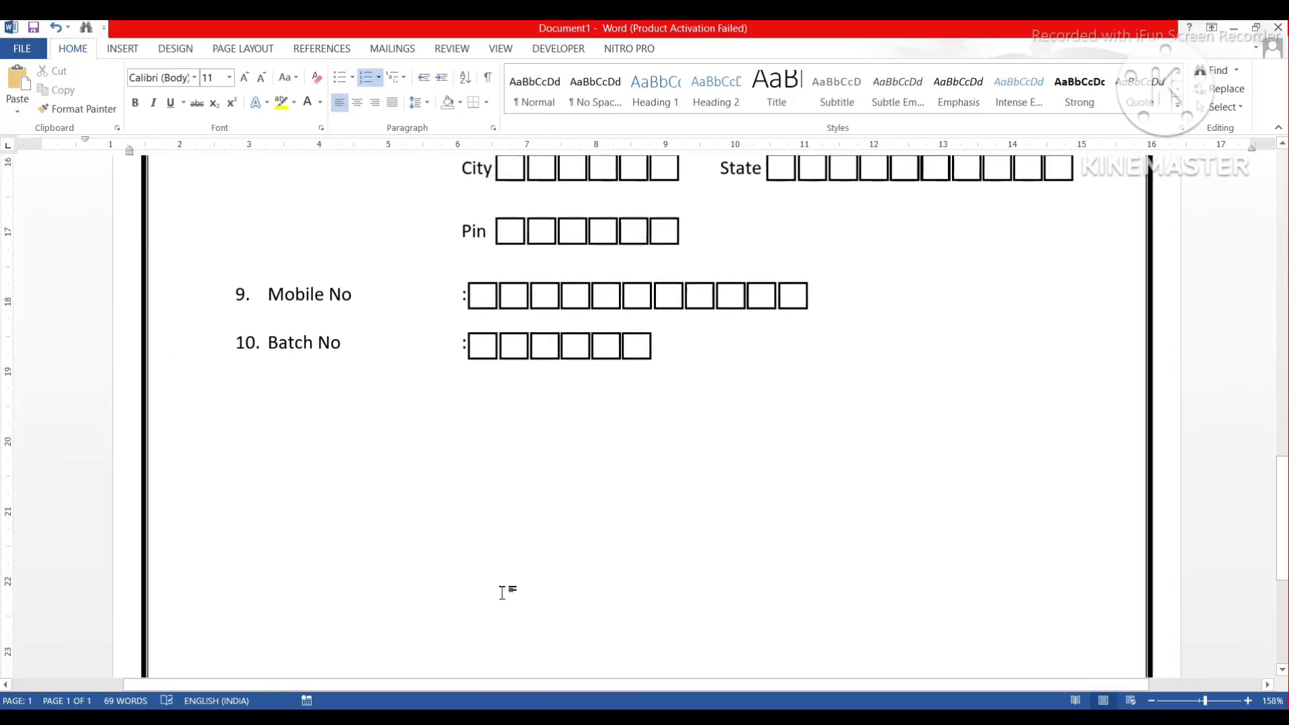
scroll(505, 593, up, 5)
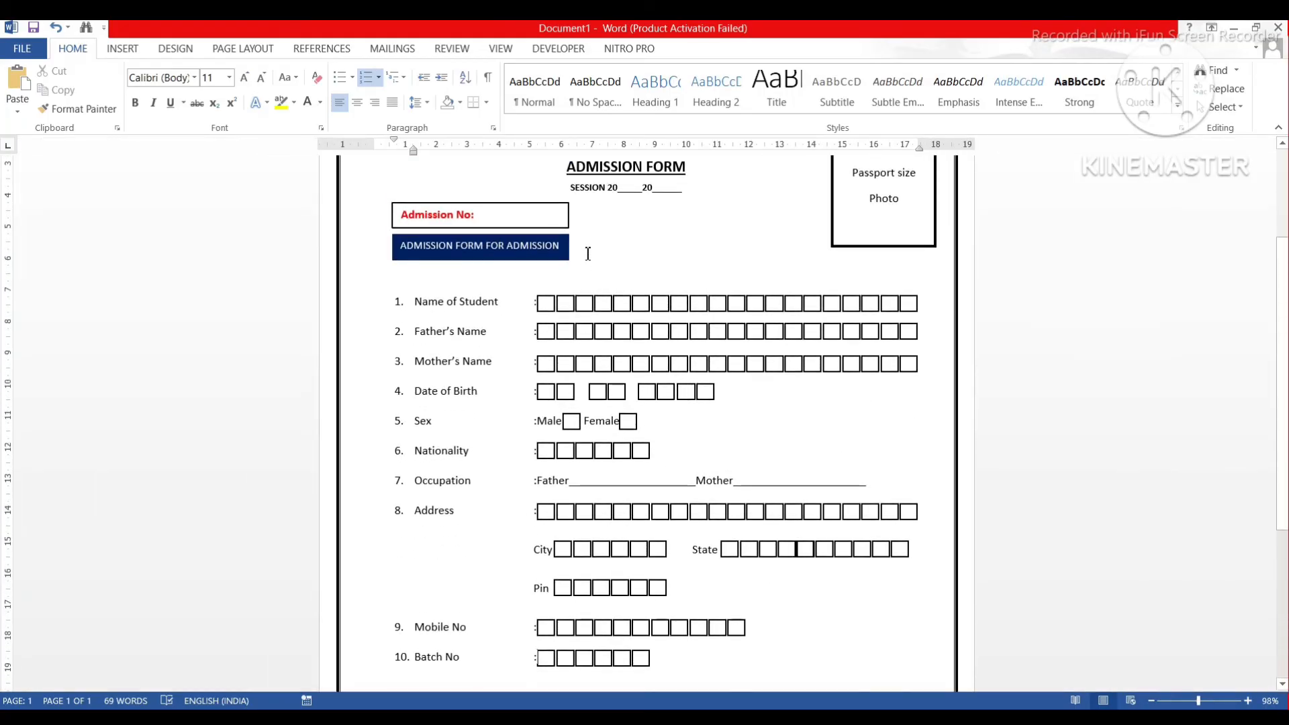
key(BackSpace)
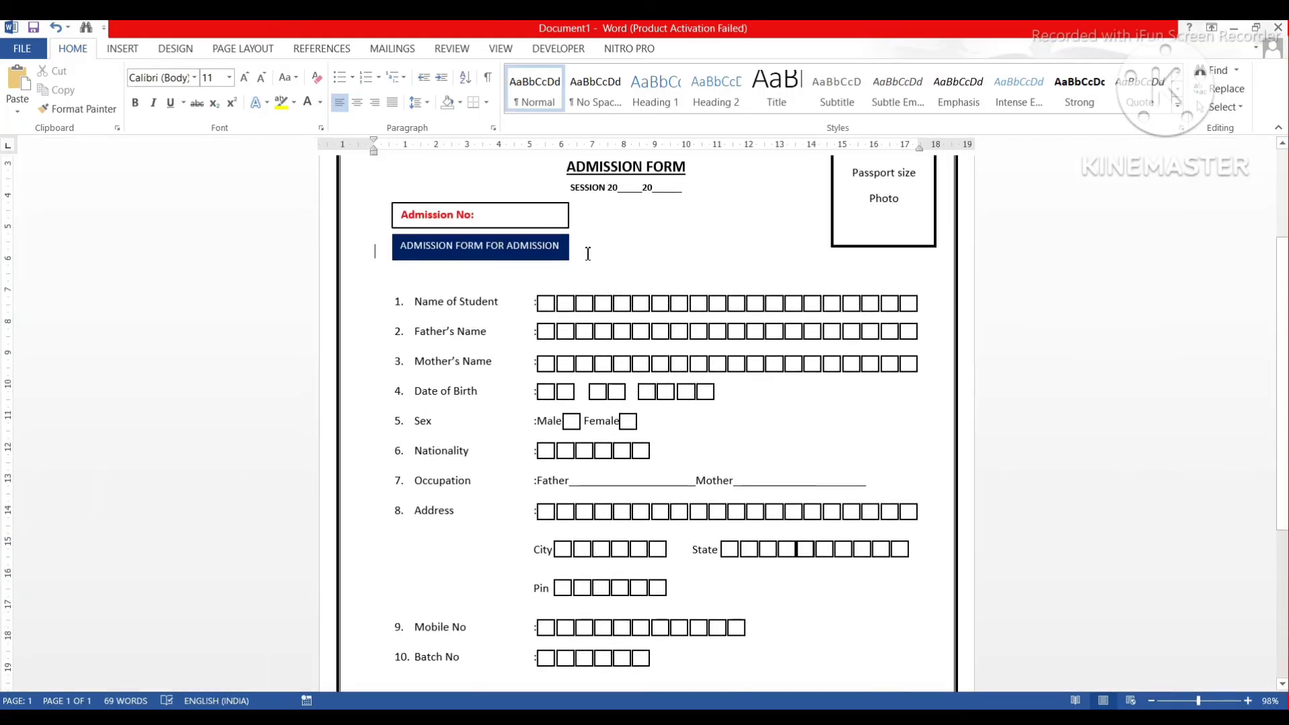
key(Return)
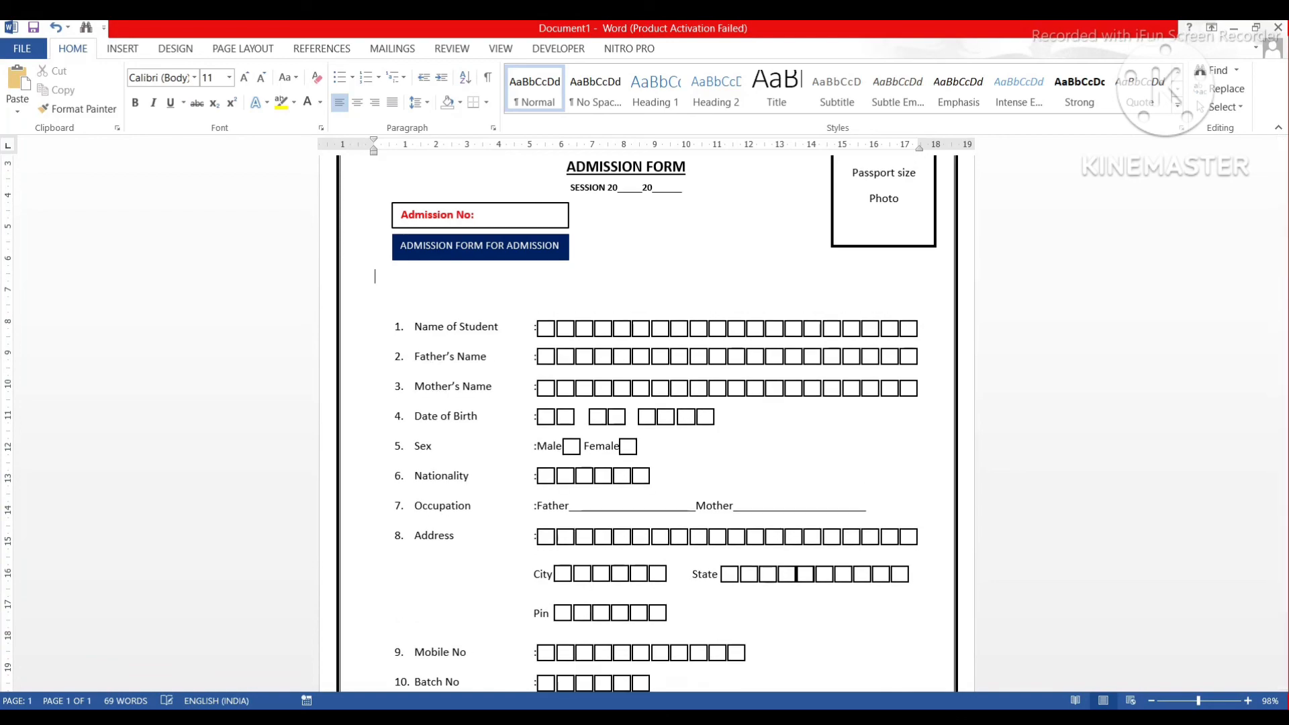
key(Return)
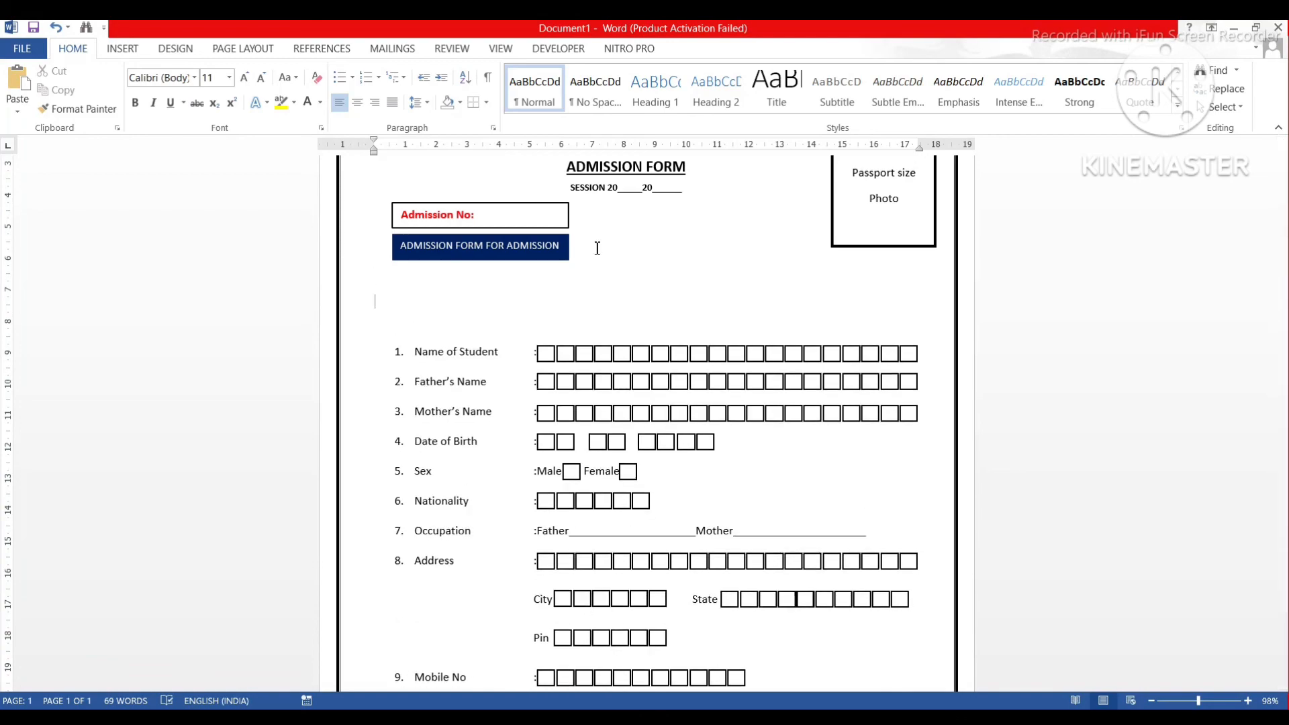
Insert a blank line above the Admission No box.
scroll(498, 209, up, 3)
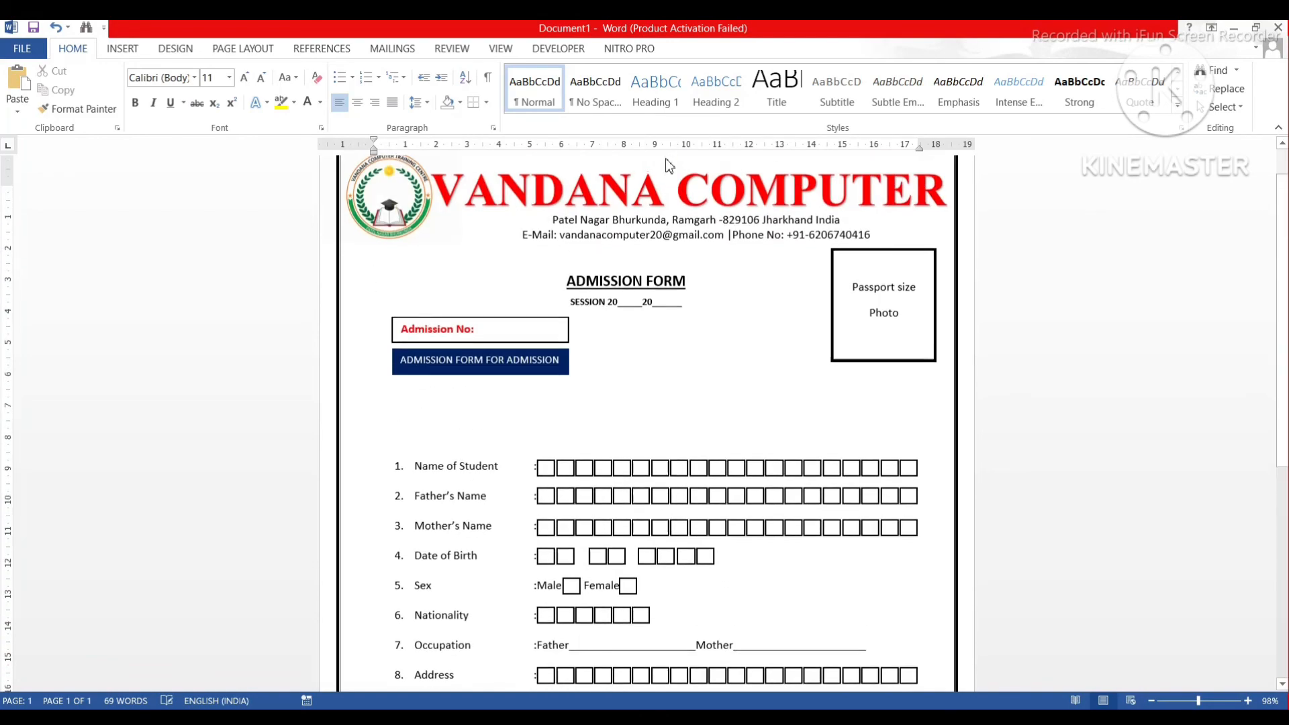
click(400, 306)
key(Return)
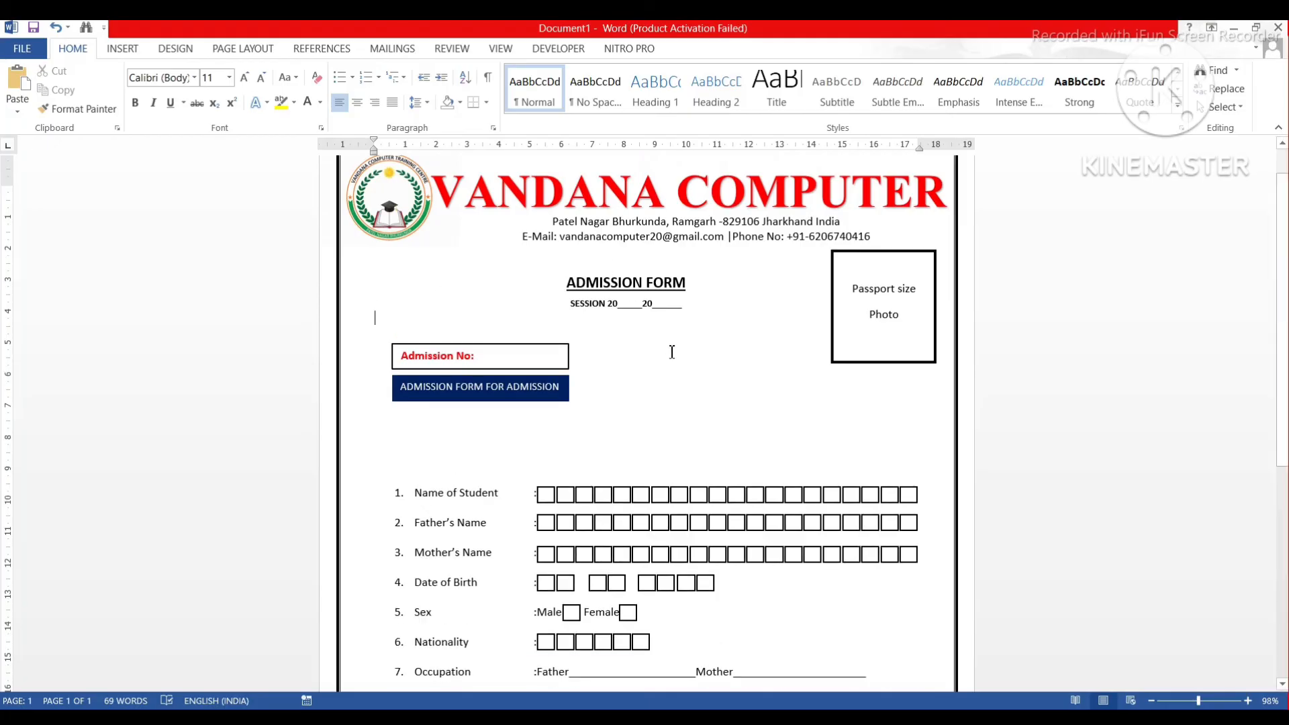
scroll(763, 430, down, 10)
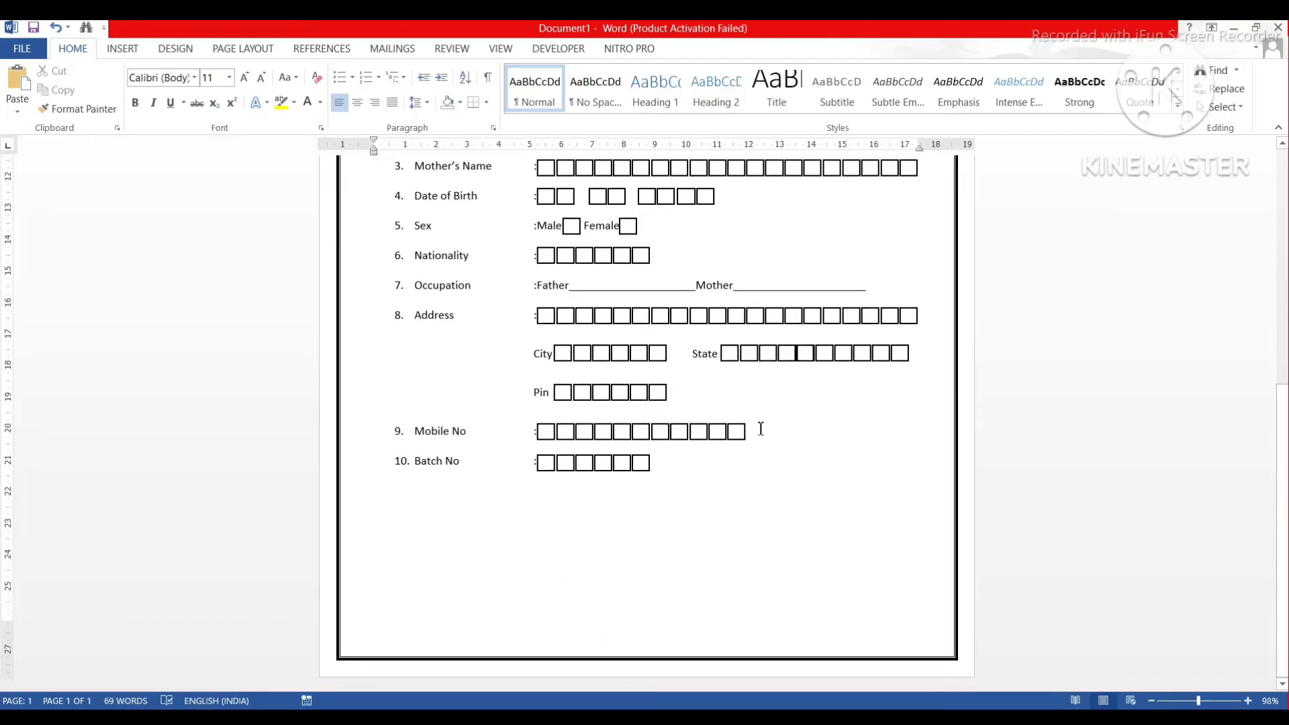
scroll(762, 429, up, 6)
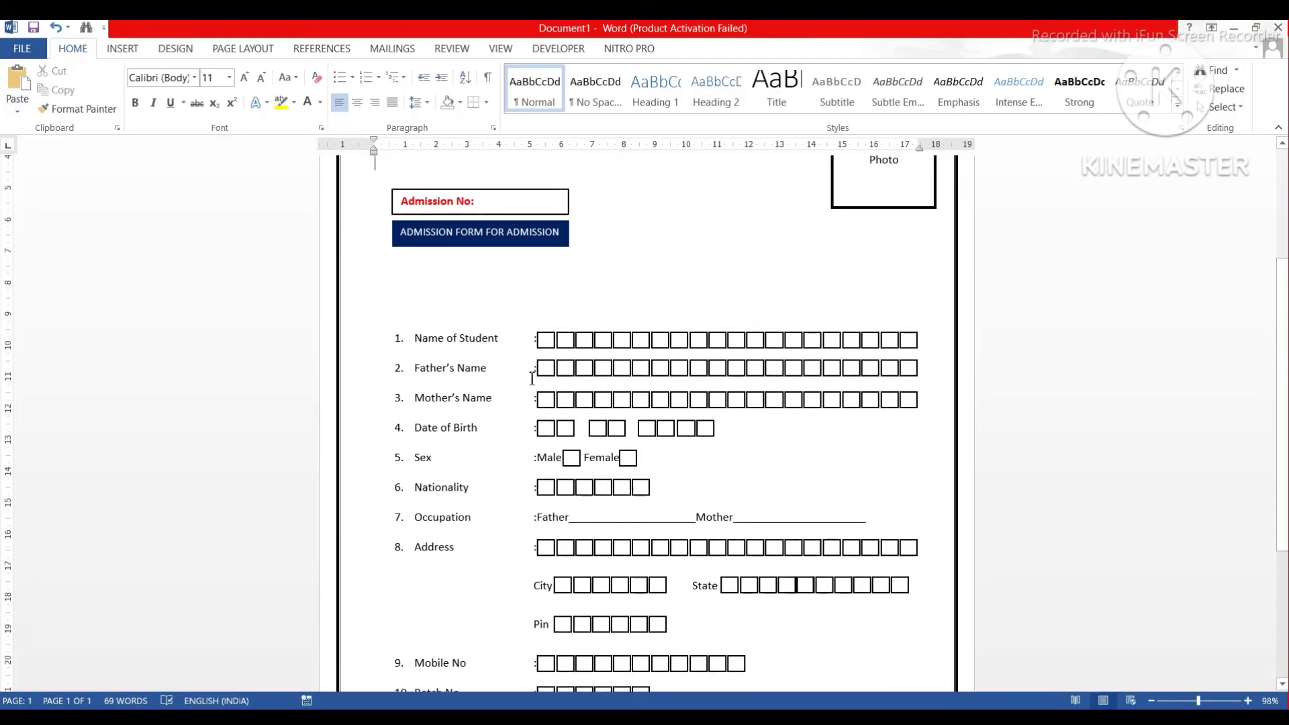
scroll(532, 379, down, 6)
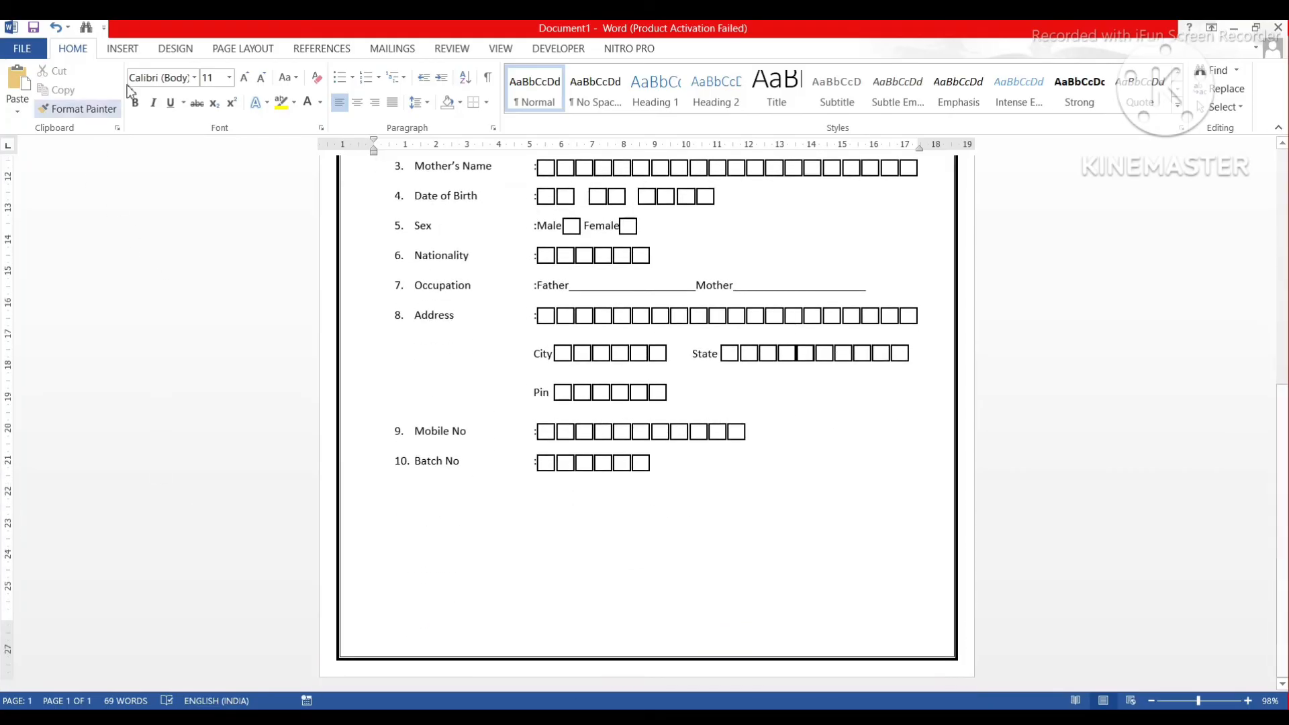
Draw a text box near the page bottom containing 'Admitted to Class' and an underscore blank.
click(122, 49)
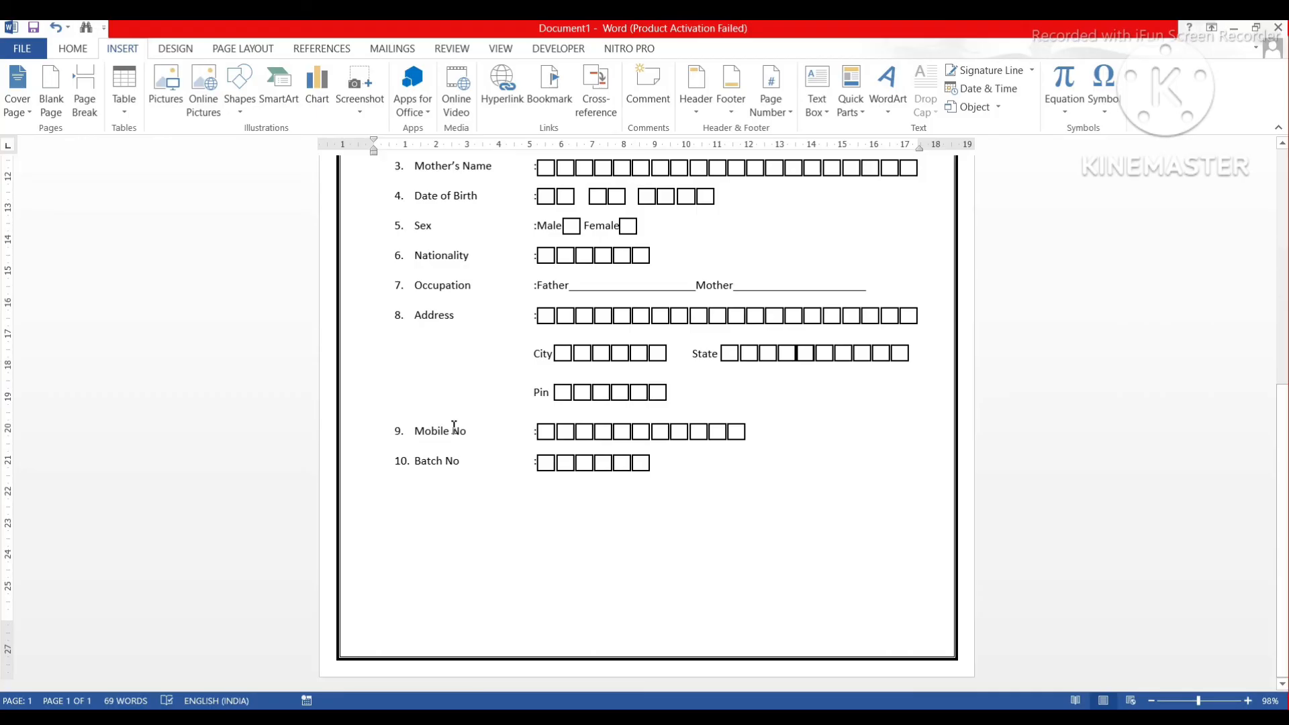
scroll(454, 427, up, 6)
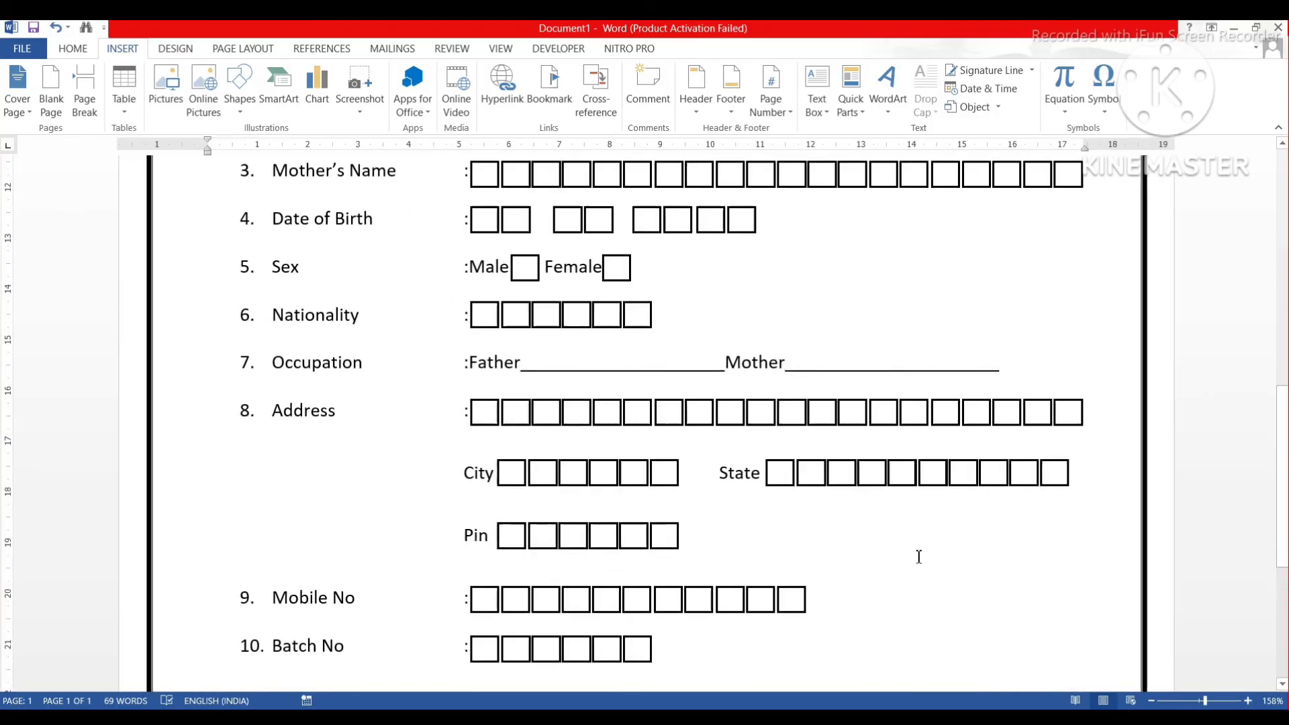
scroll(932, 551, down, 5)
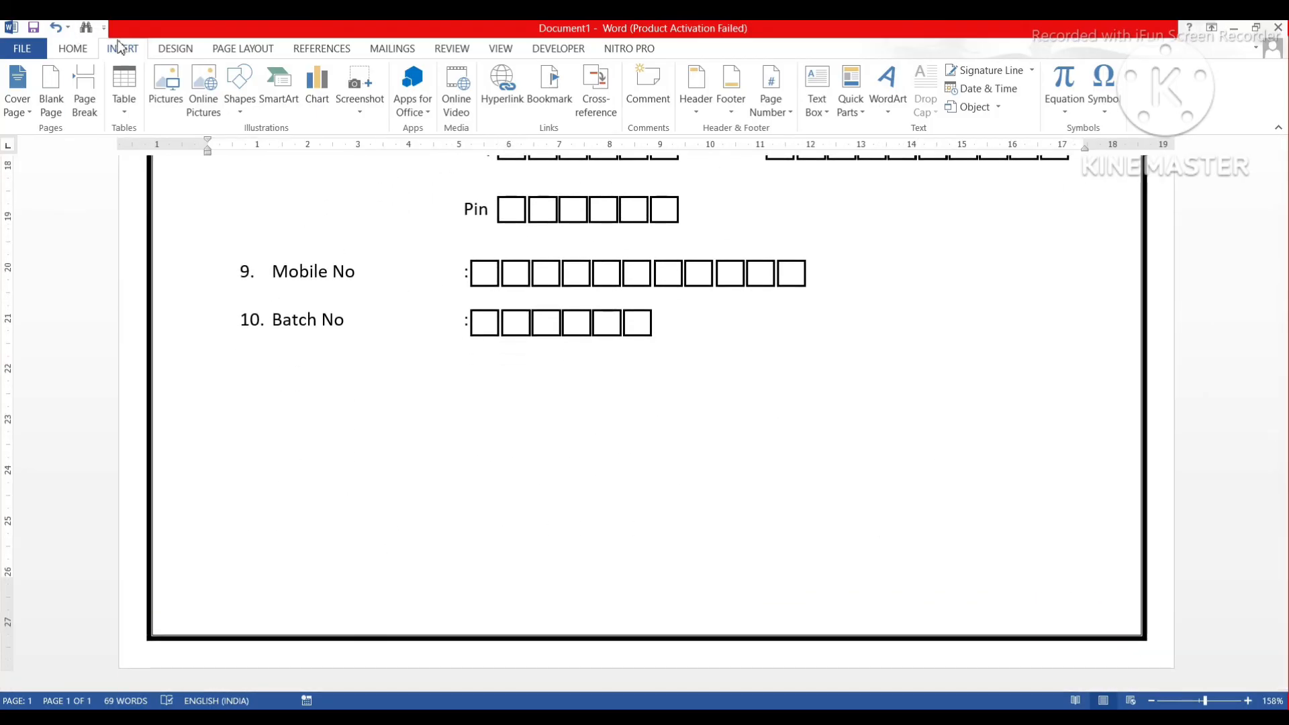
click(239, 86)
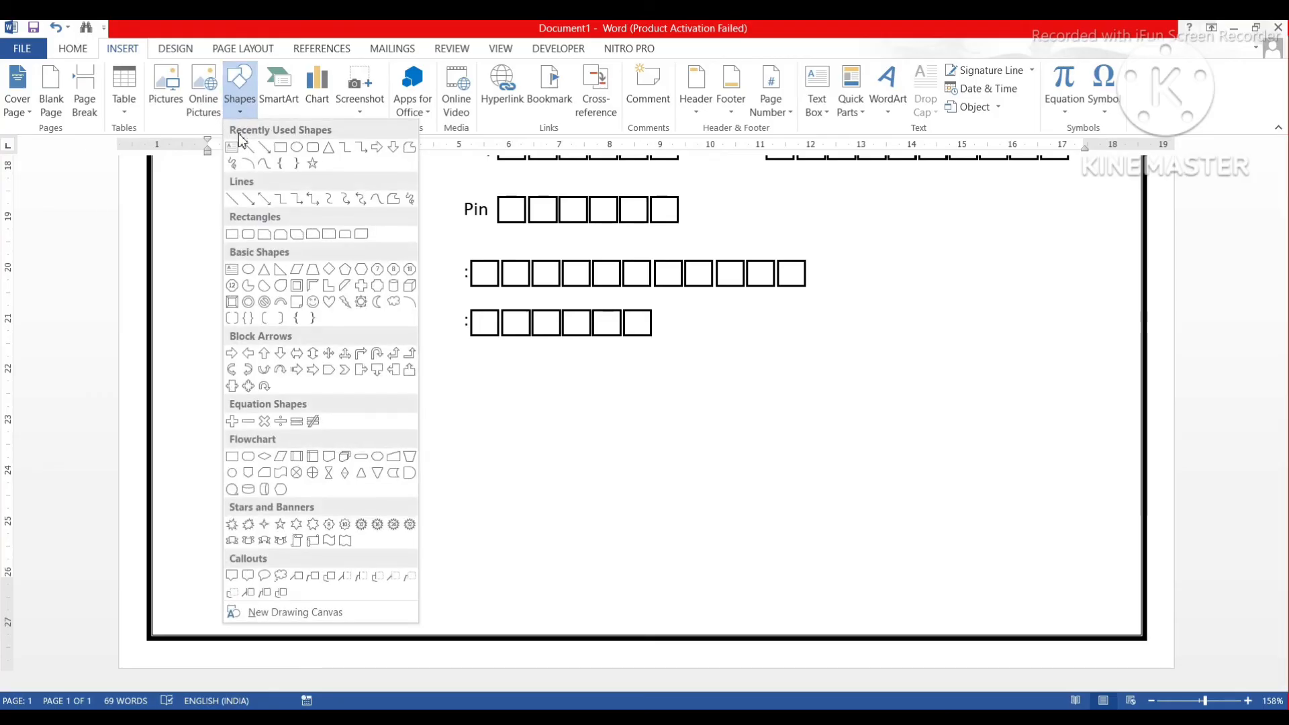
click(231, 148)
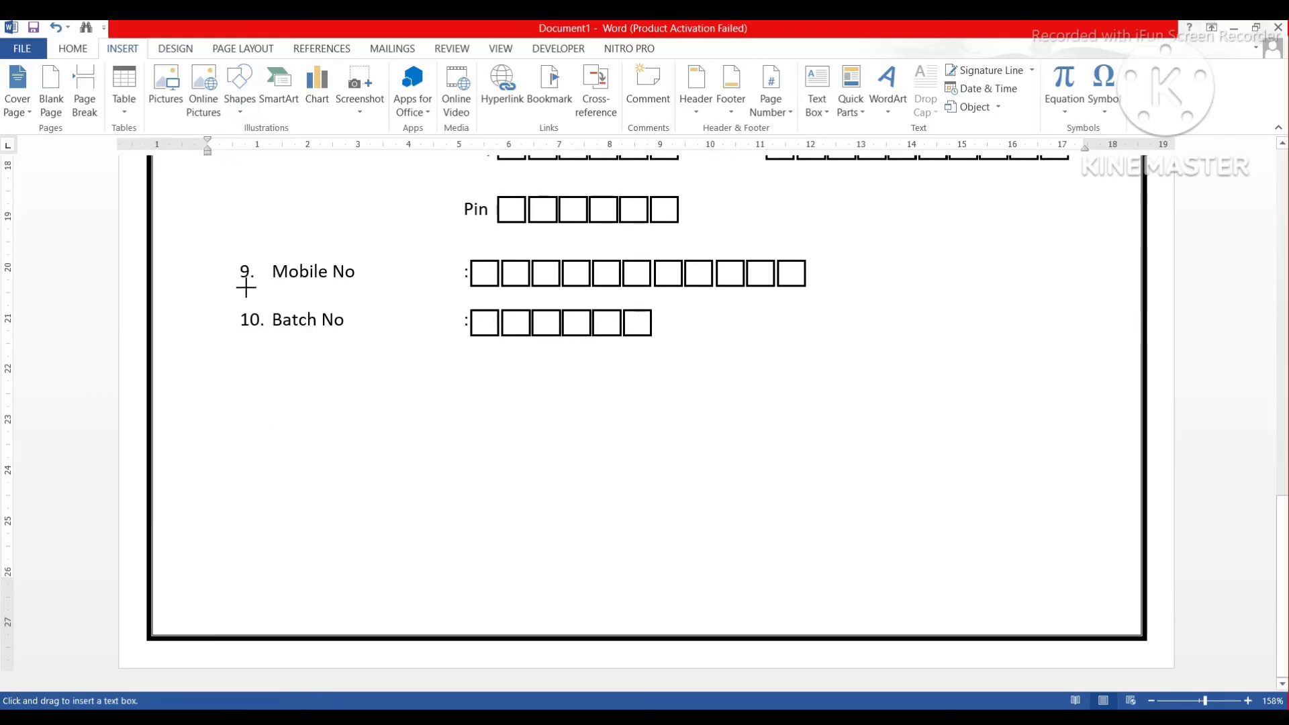
mouse_move(237, 503)
mouse_down()
mouse_move(415, 564)
mouse_move(567, 571)
mouse_move(576, 557)
mouse_up()
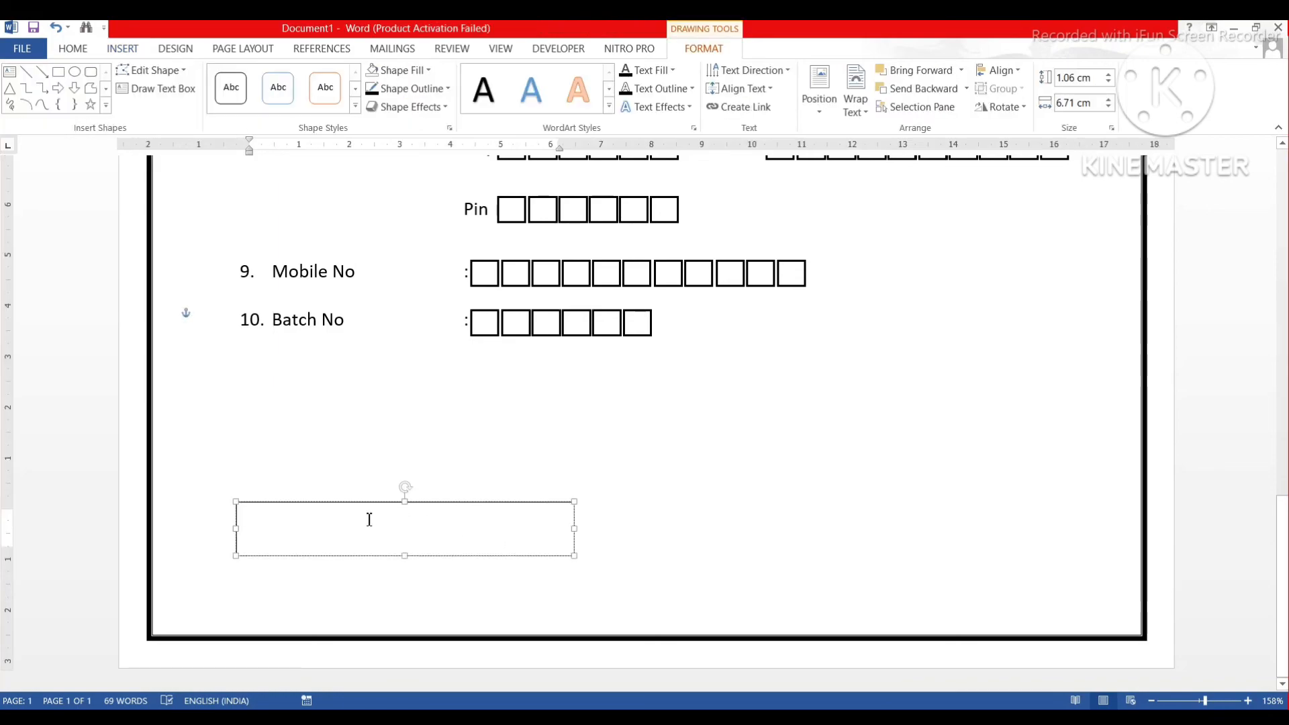
text(Ad)
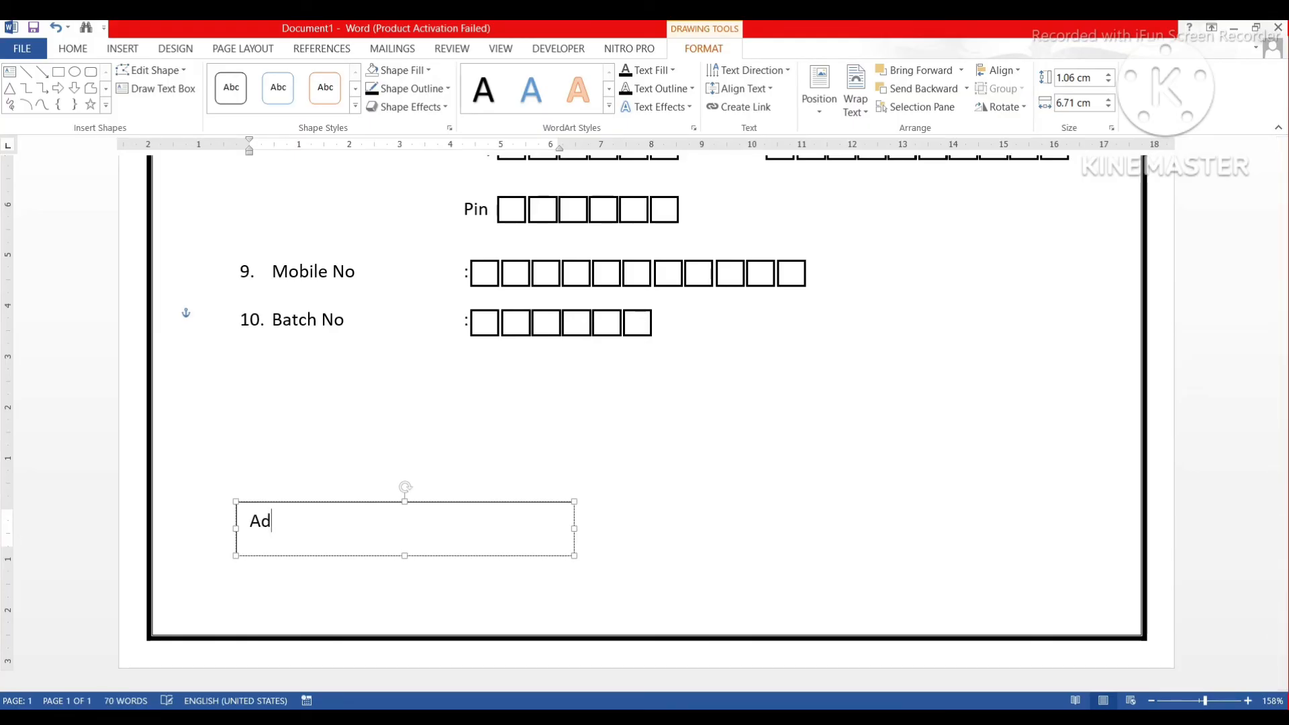
text(mitted to Class:)
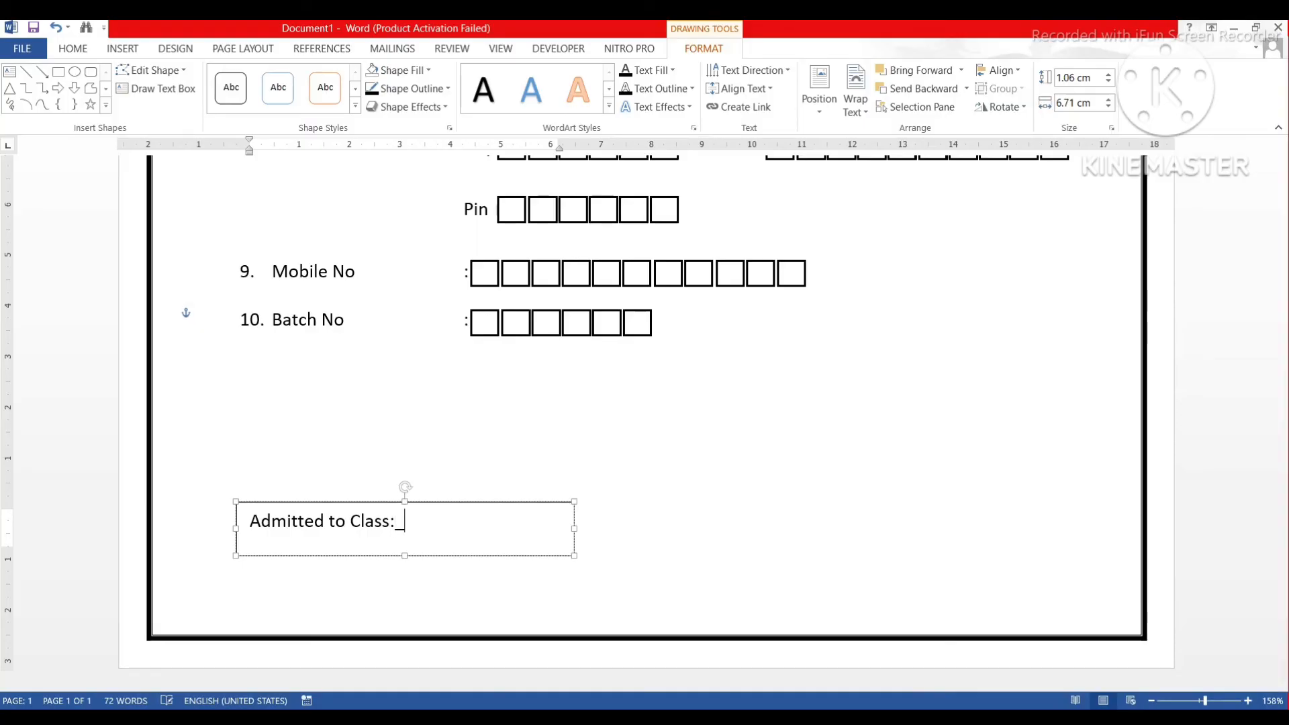
text(_______________)
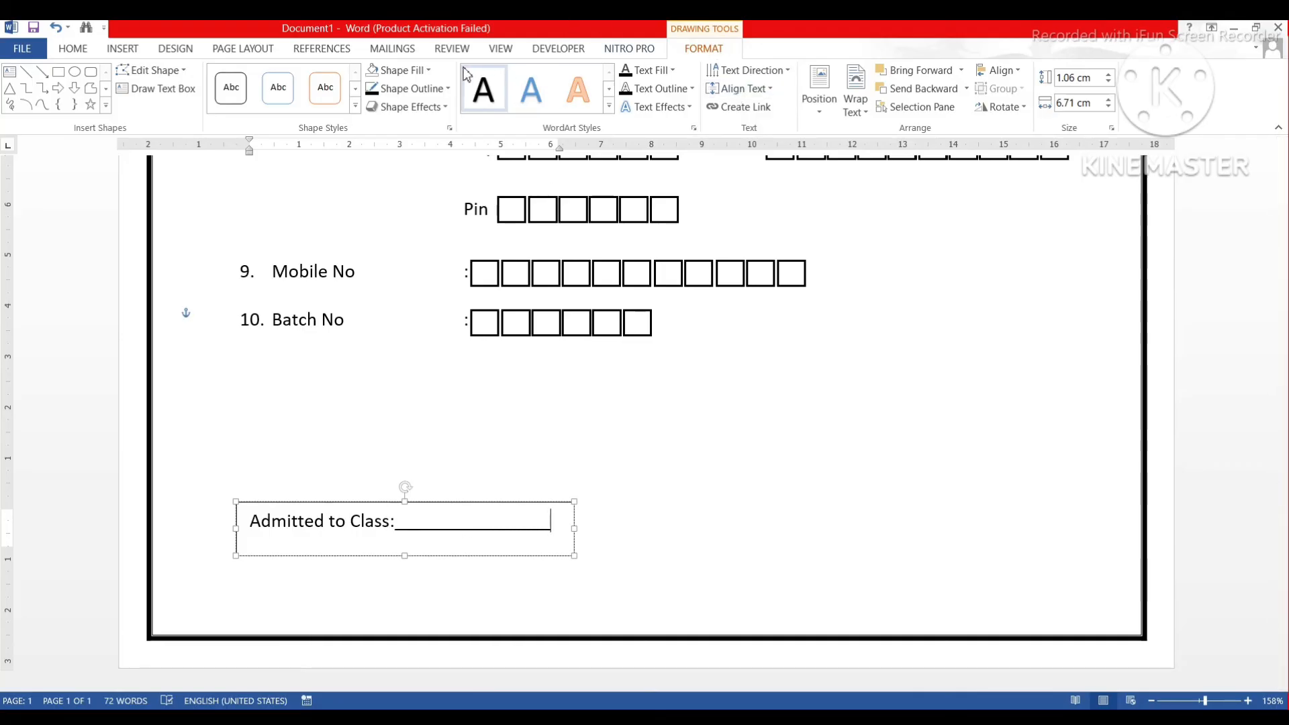
Remove the text box's outline and move it lower on the page.
click(402, 70)
click(405, 203)
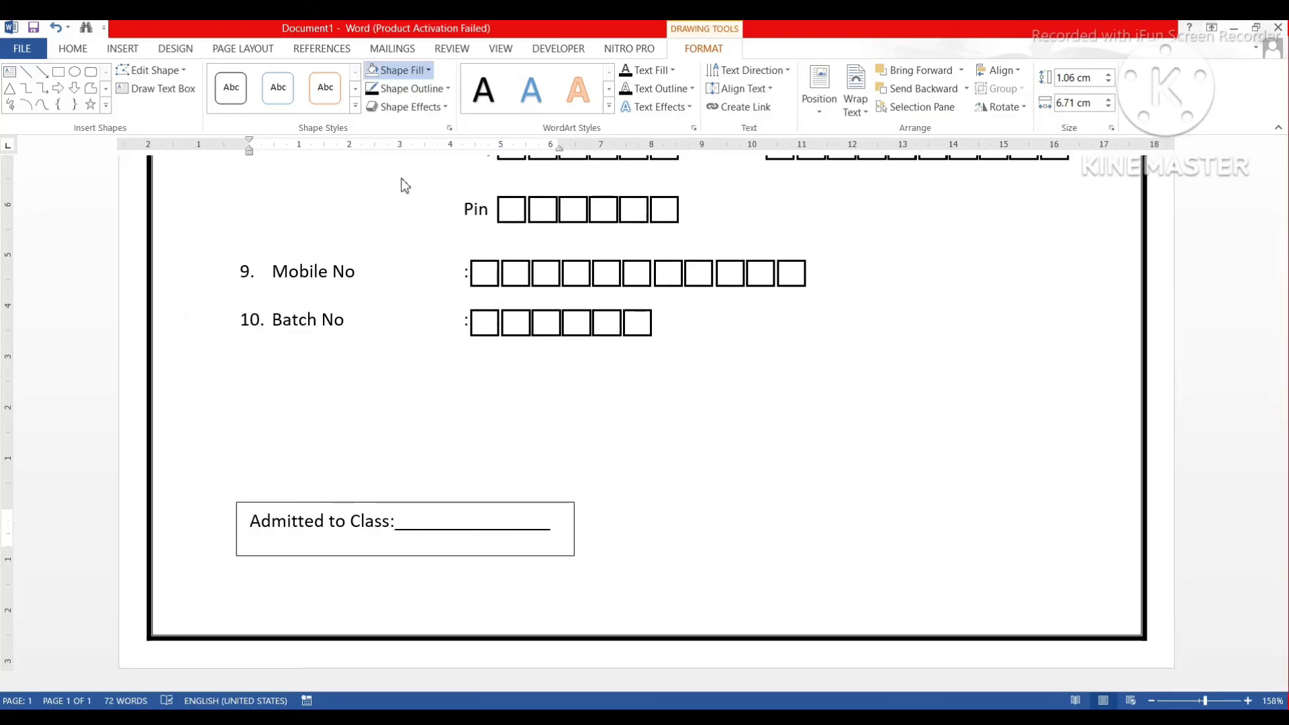
click(405, 502)
click(408, 88)
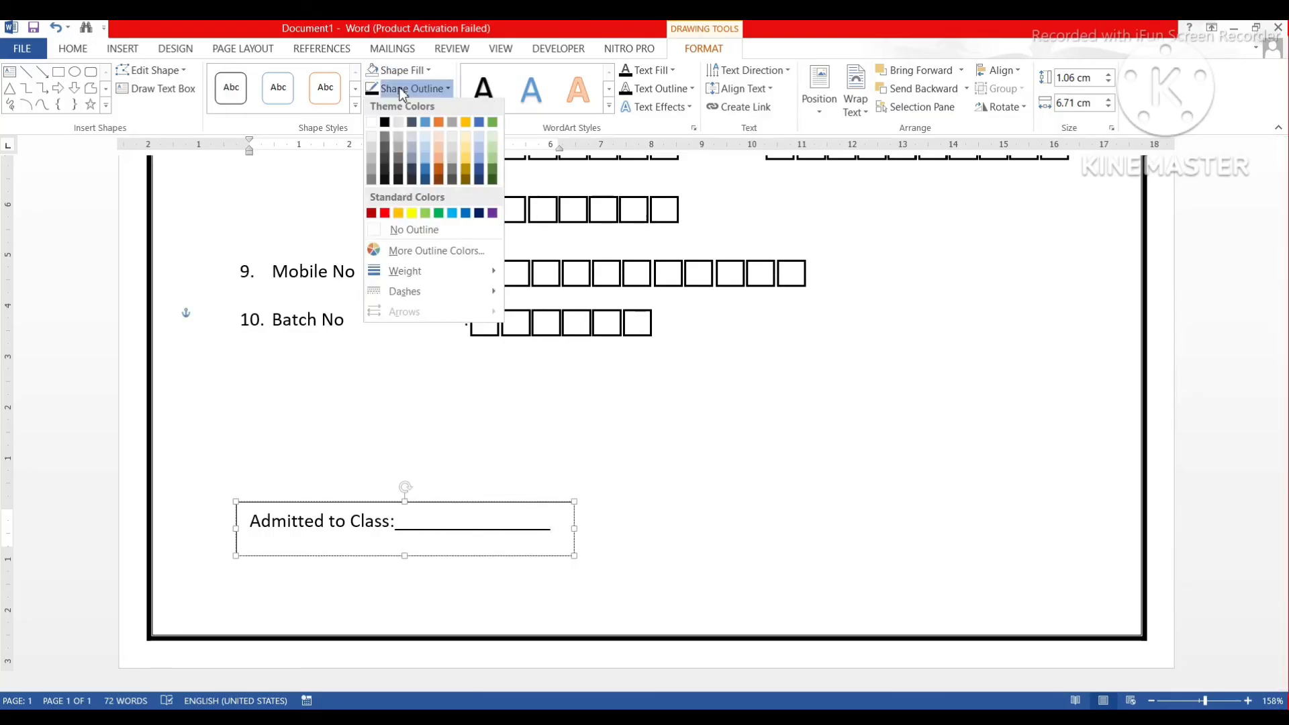
click(410, 233)
drag(422, 502, 415, 544)
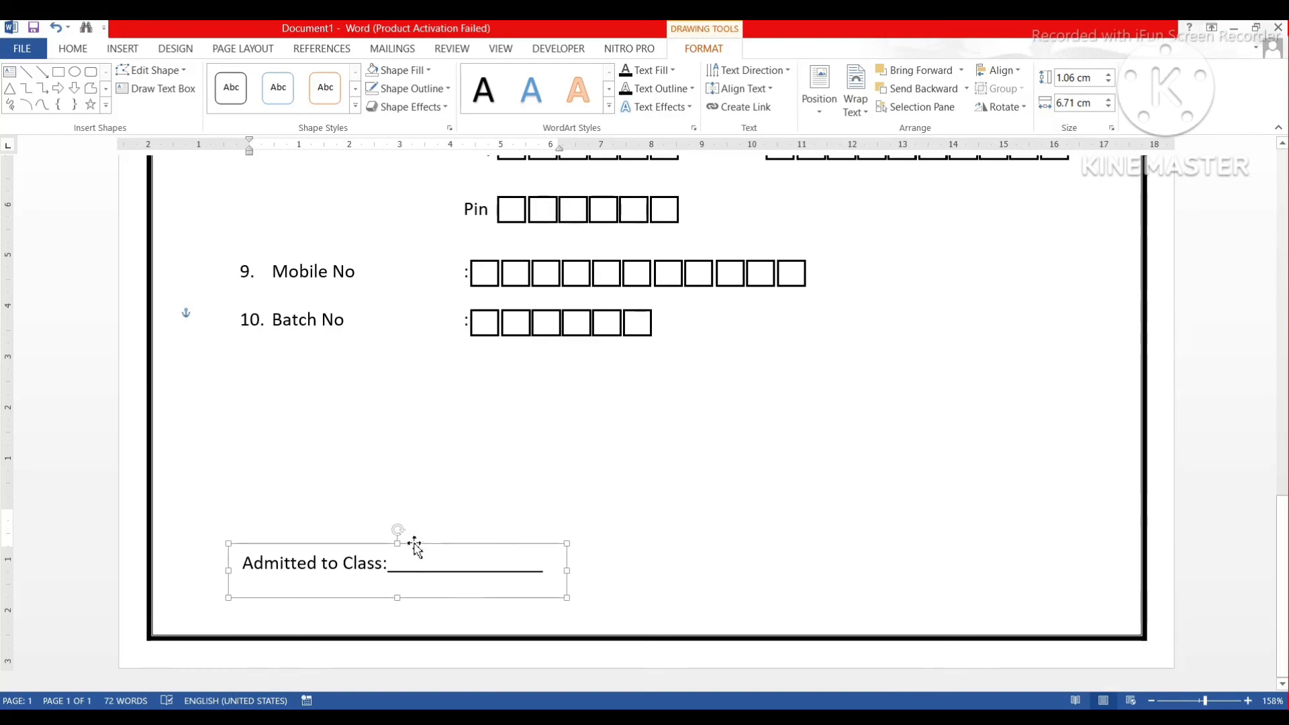